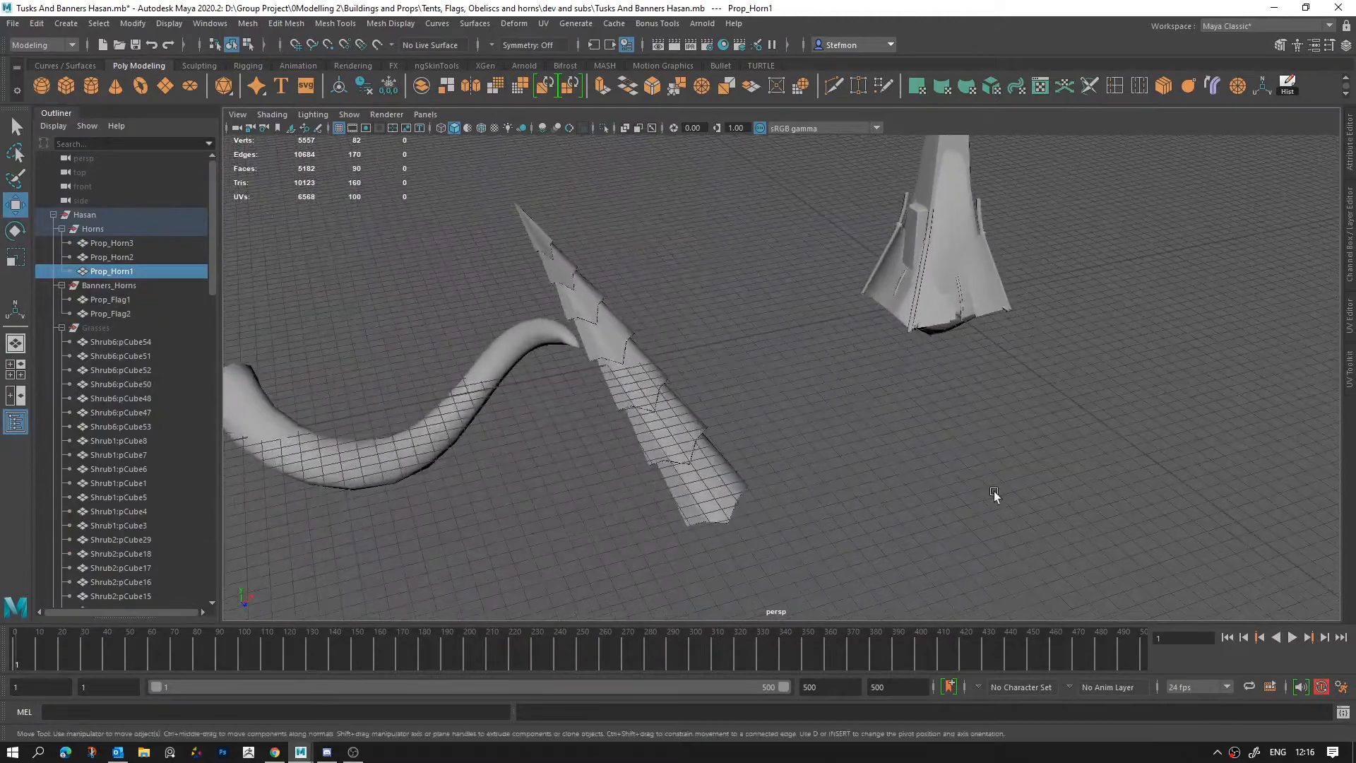
Step: Move Prop_Flag1 and Prop_Flag2 along the X axis so they stand clear of the overlapping tents and obelisks
left_click(994, 490)
middle_click_drag(863, 351, 739, 459, "alt")
right_click_drag(799, 319, 941, 250)
left_click(957, 375)
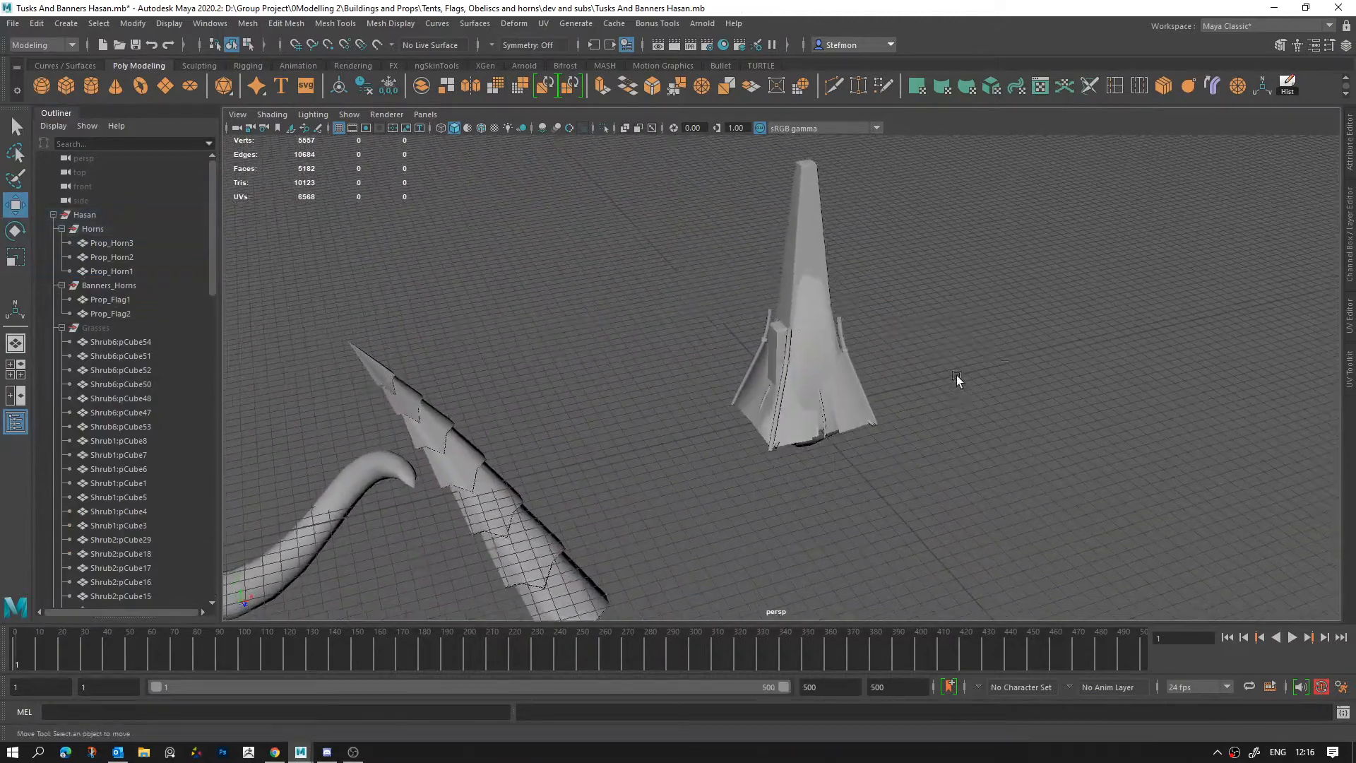
middle_click_drag(957, 376, 828, 384, "alt")
scroll(818, 384, "up", 3)
left_click_drag(817, 384, 756, 410, "alt")
left_click(133, 298)
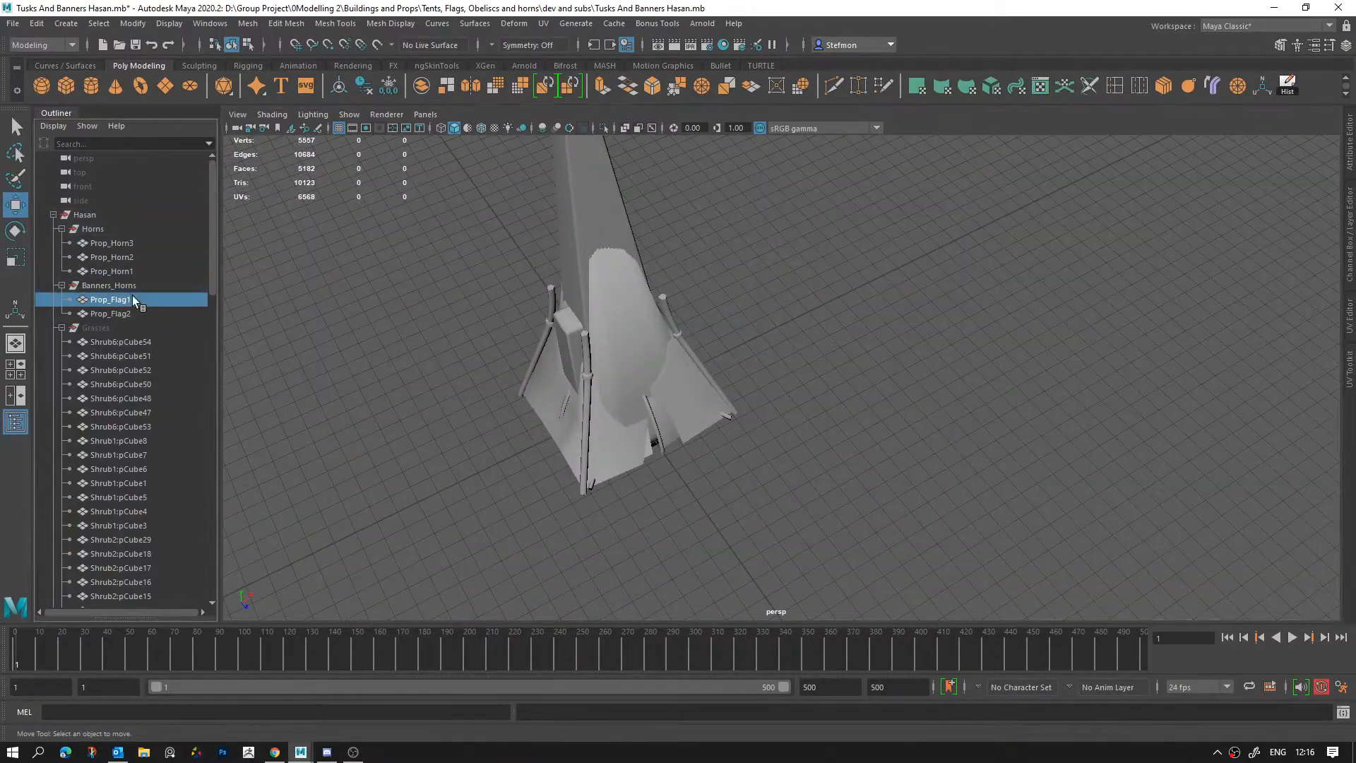
left_click(125, 314)
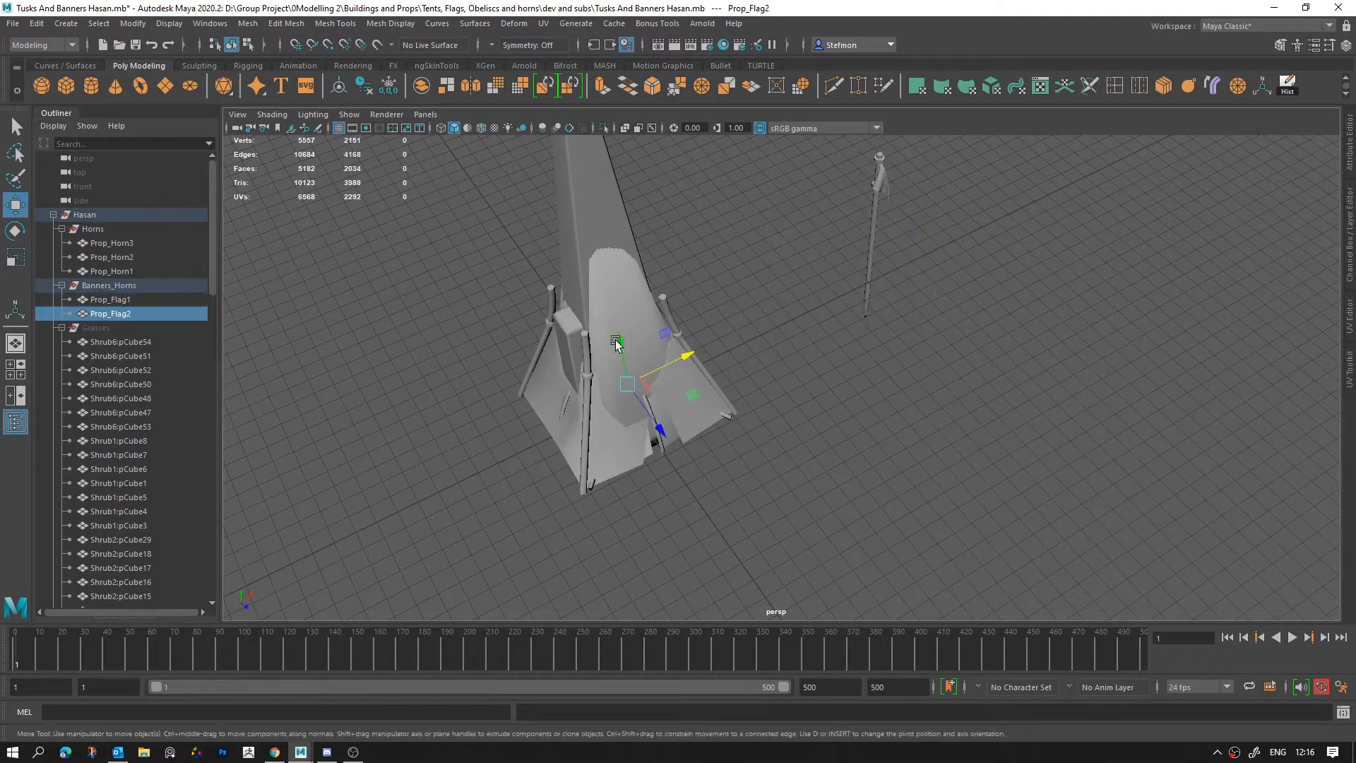
left_click_drag(689, 360, 888, 288)
Step: Collapse and hide the outliner group containing the horns, banners and grasses
left_click(77, 216)
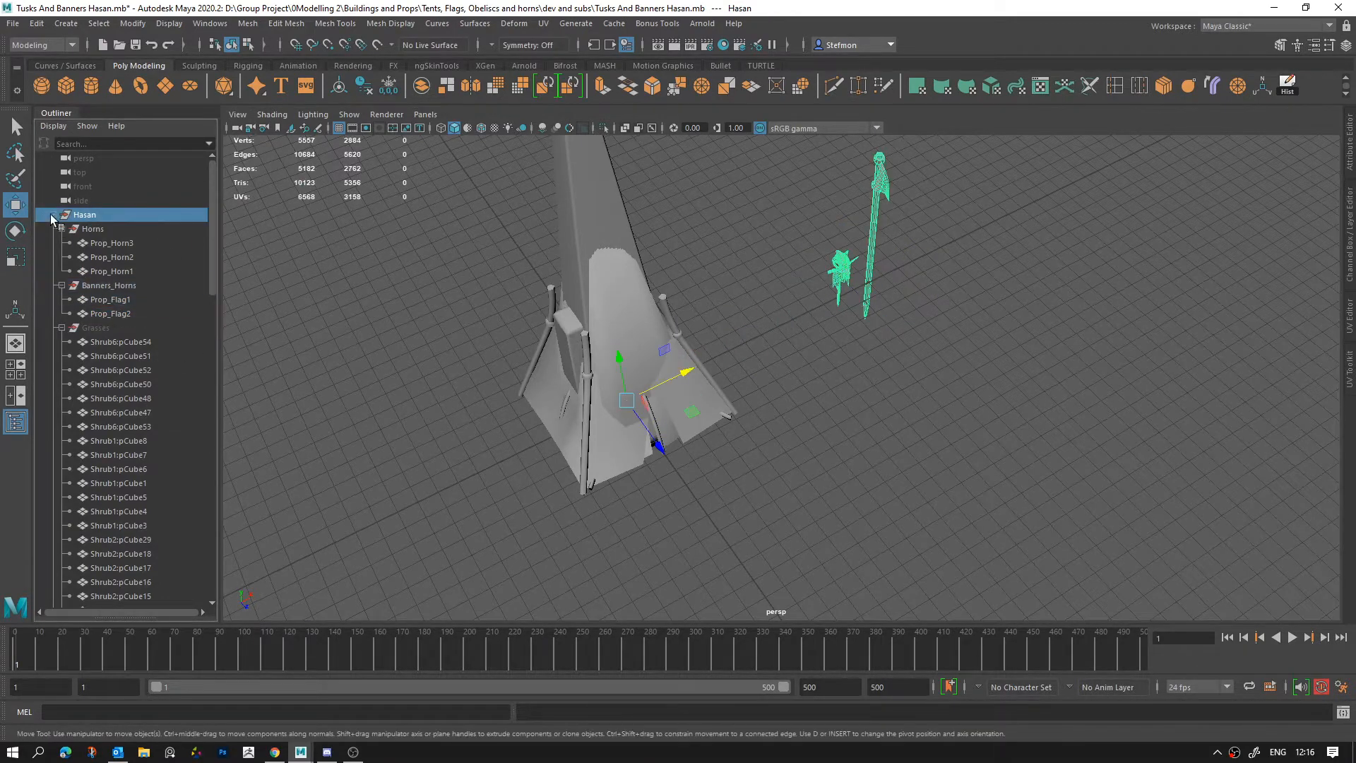
left_click(53, 215)
scroll(615, 471, "down", 5)
key("h")
Step: Move Props_Tent1, Props_Tent2 and Props_Tent3 apart in a row along the negative X direction
left_click(87, 243)
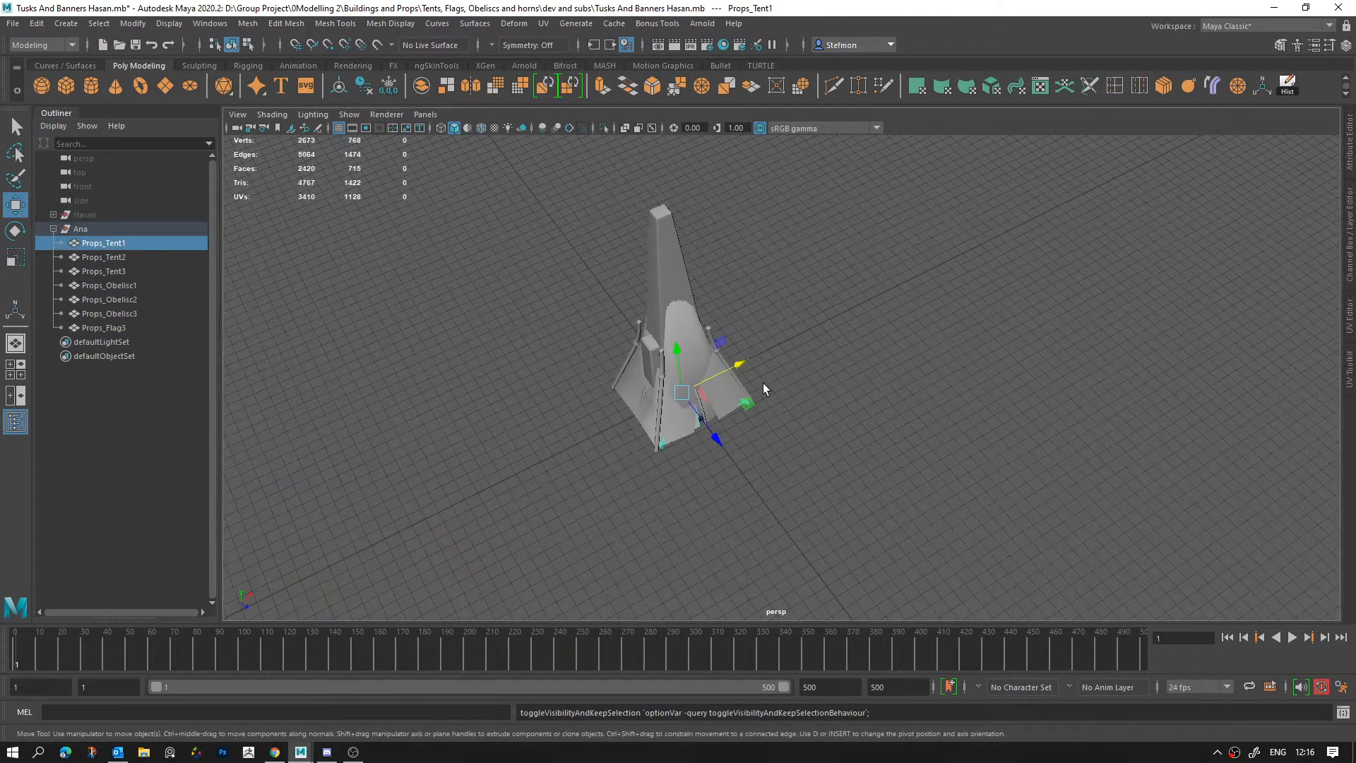
left_click_drag(729, 365, 571, 430)
left_click(122, 258)
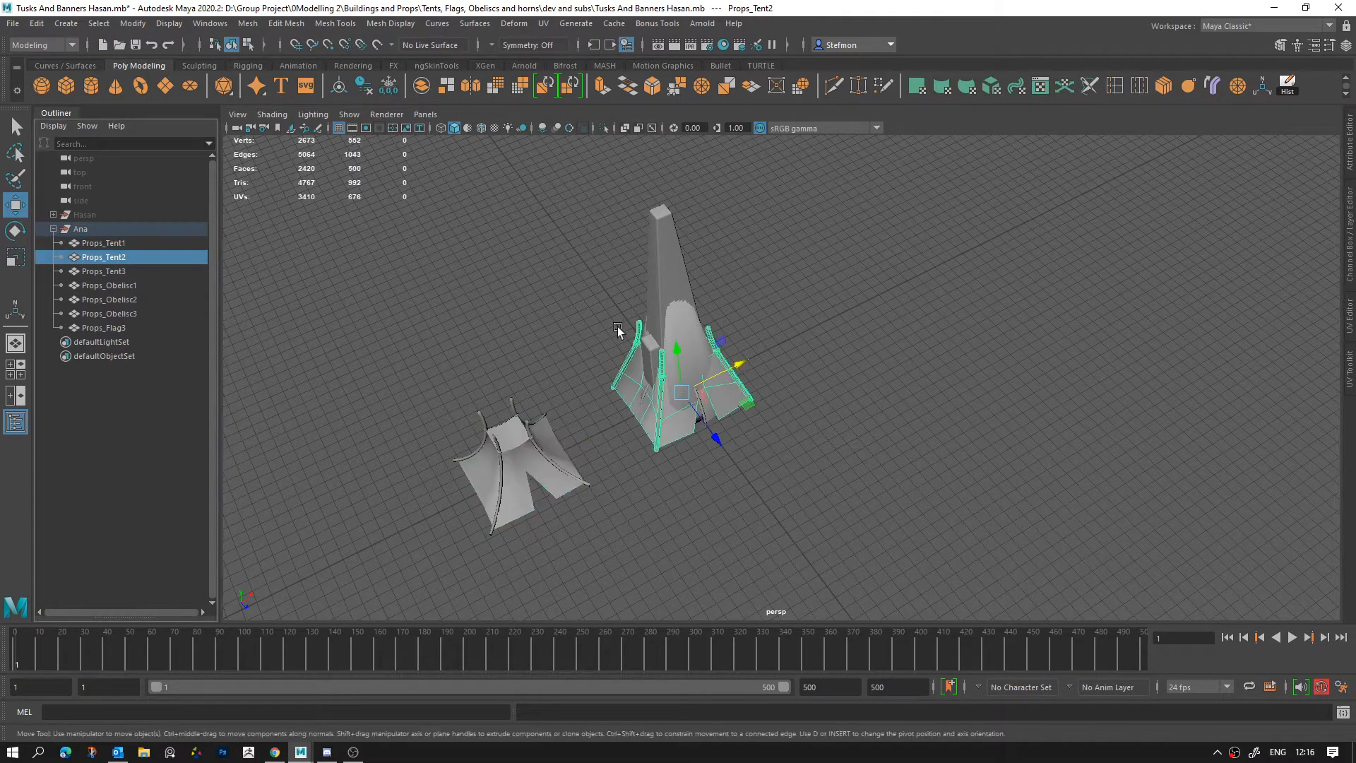
left_click_drag(735, 367, 427, 505)
left_click(105, 271)
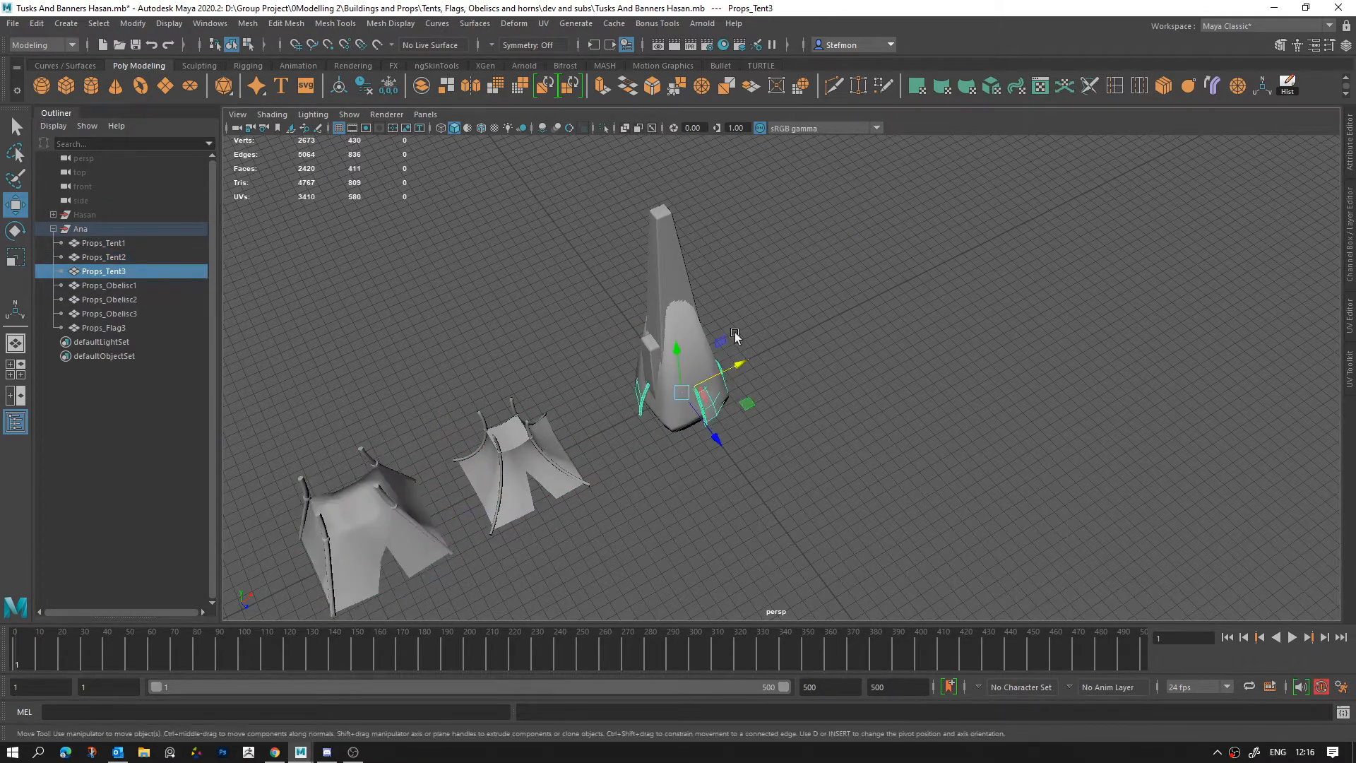
left_click_drag(735, 366, 645, 410)
Step: Spread Props_Obelisc1, Props_Obelisc2 and Props_Obelisc3 in a row along the positive X direction, then clear the selection
left_click(113, 285)
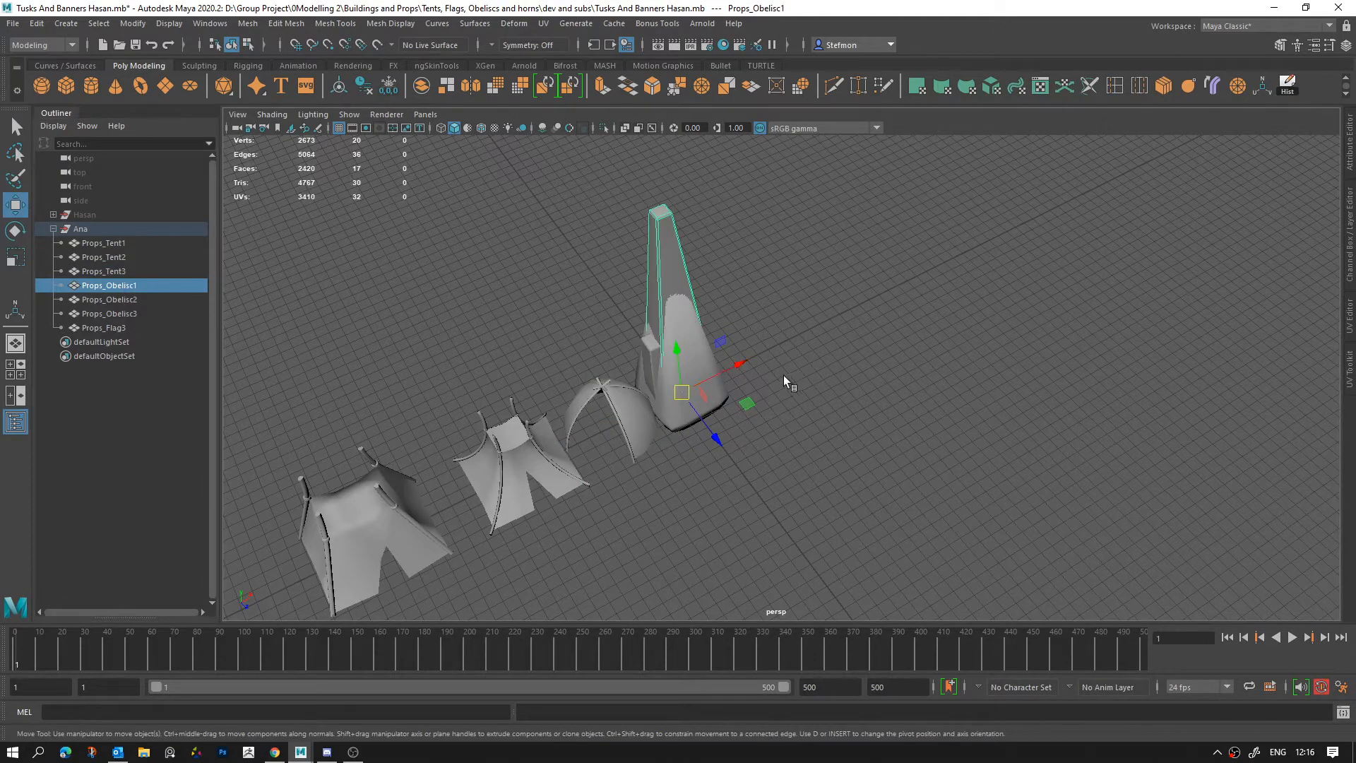
left_click_drag(719, 381, 804, 344)
left_click(113, 300)
left_click_drag(714, 393, 873, 325)
left_click(142, 314)
left_click_drag(706, 382, 969, 305)
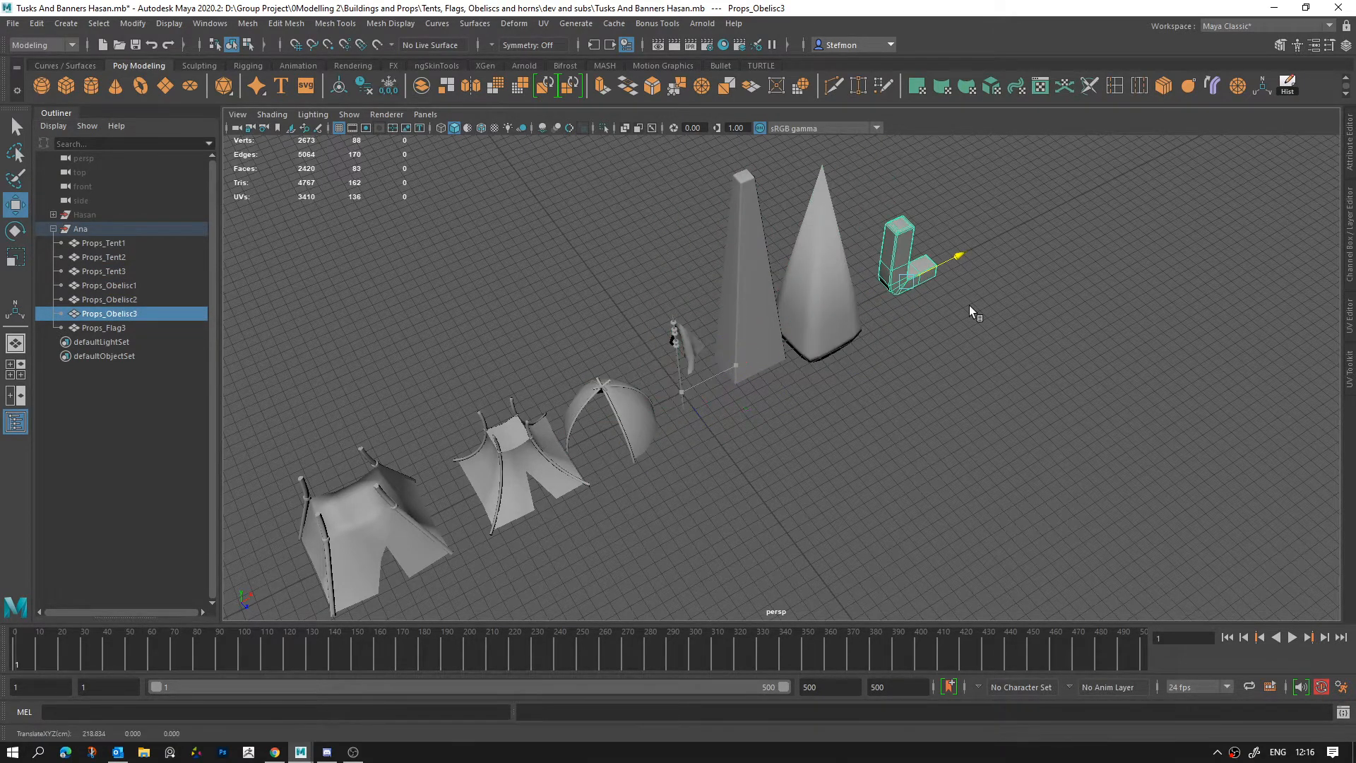
left_click(962, 324)
Step: Examine Props_Tent2 up close, checking the mesh of its fabric, entrance, pole tops and pole bases
left_click_drag(636, 360, 629, 385, "alt")
right_click_drag(629, 384, 688, 472, "alt")
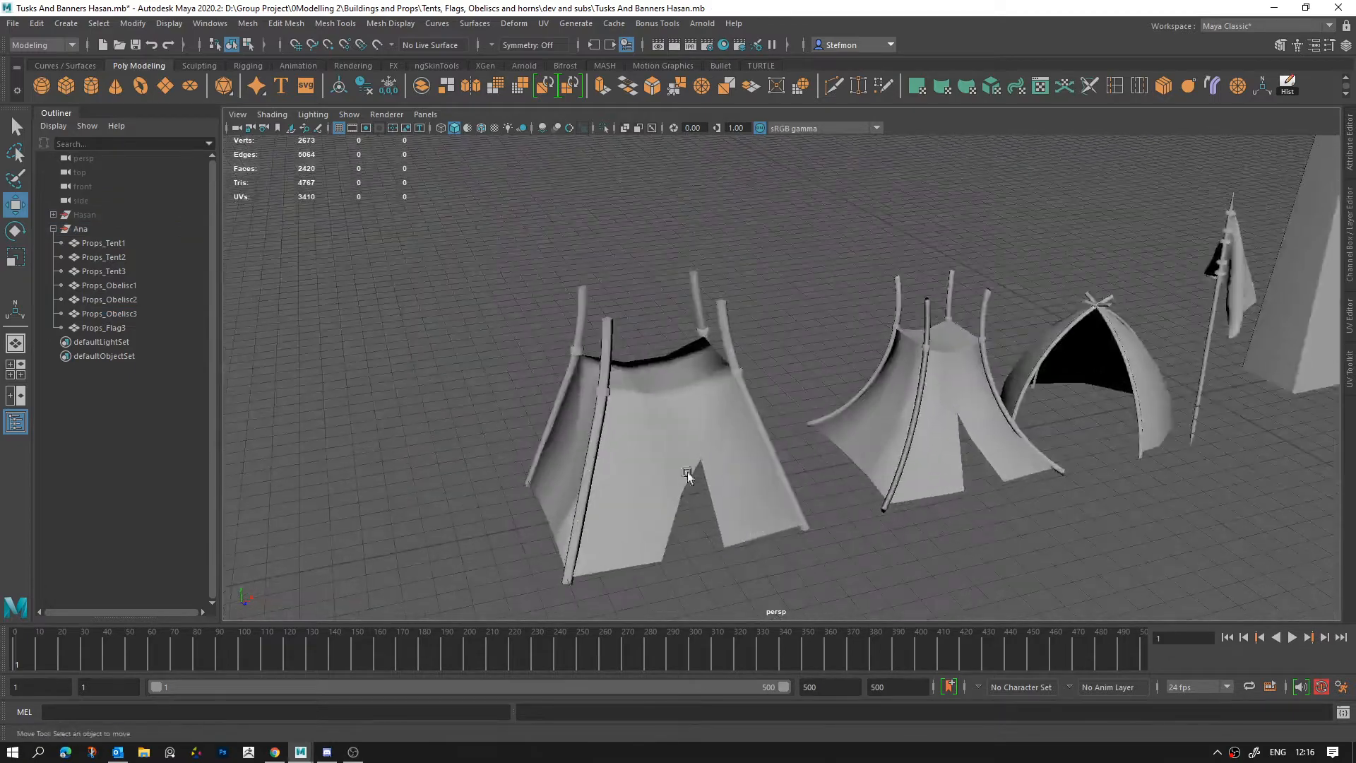
left_click(739, 418)
right_click_drag(739, 418, 1005, 502, "alt")
left_click_drag(1005, 503, 875, 487, "alt")
middle_click_drag(975, 473, 881, 536, "alt")
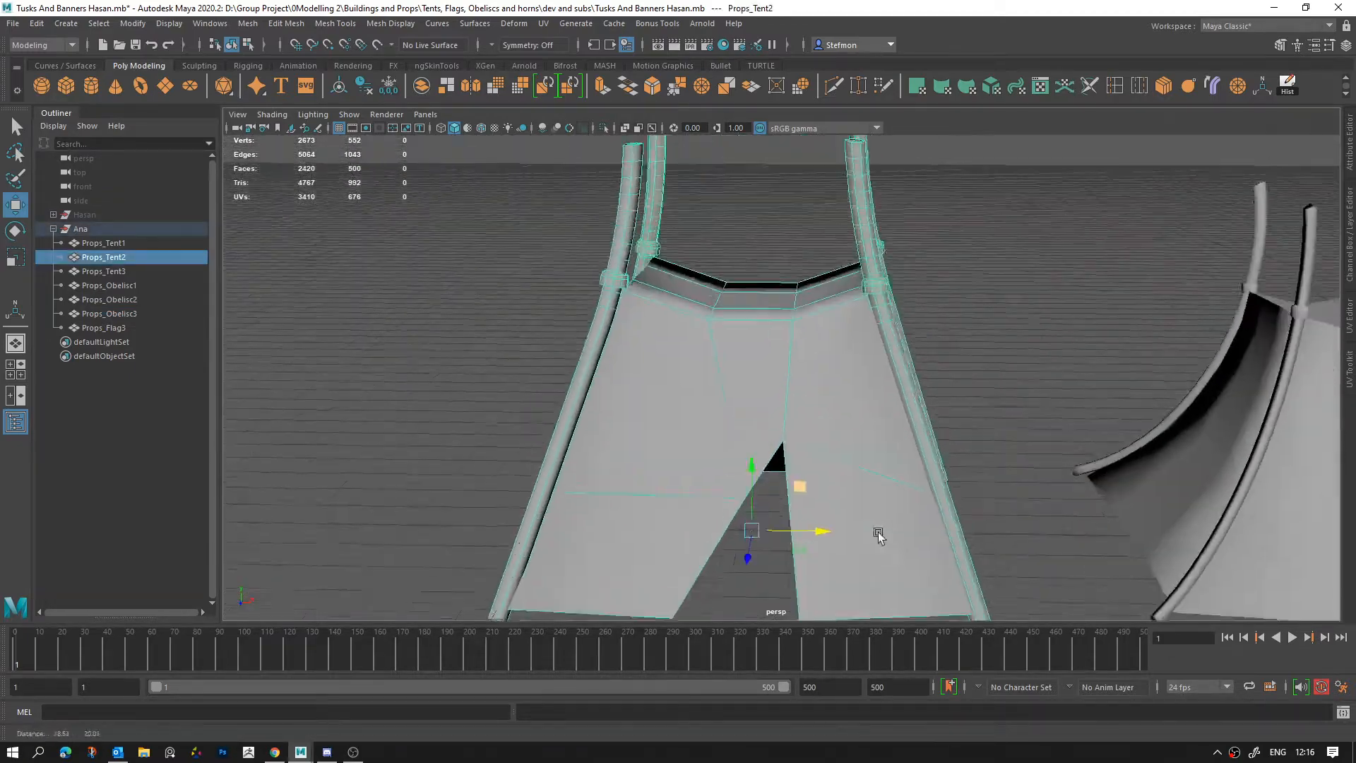
left_click_drag(881, 536, 752, 328, "alt")
right_click_drag(752, 328, 805, 354, "alt")
middle_click_drag(806, 355, 775, 552, "alt")
right_click_drag(715, 336, 715, 298)
left_click_drag(716, 298, 738, 358, "alt")
middle_click_drag(705, 467, 739, 332, "alt")
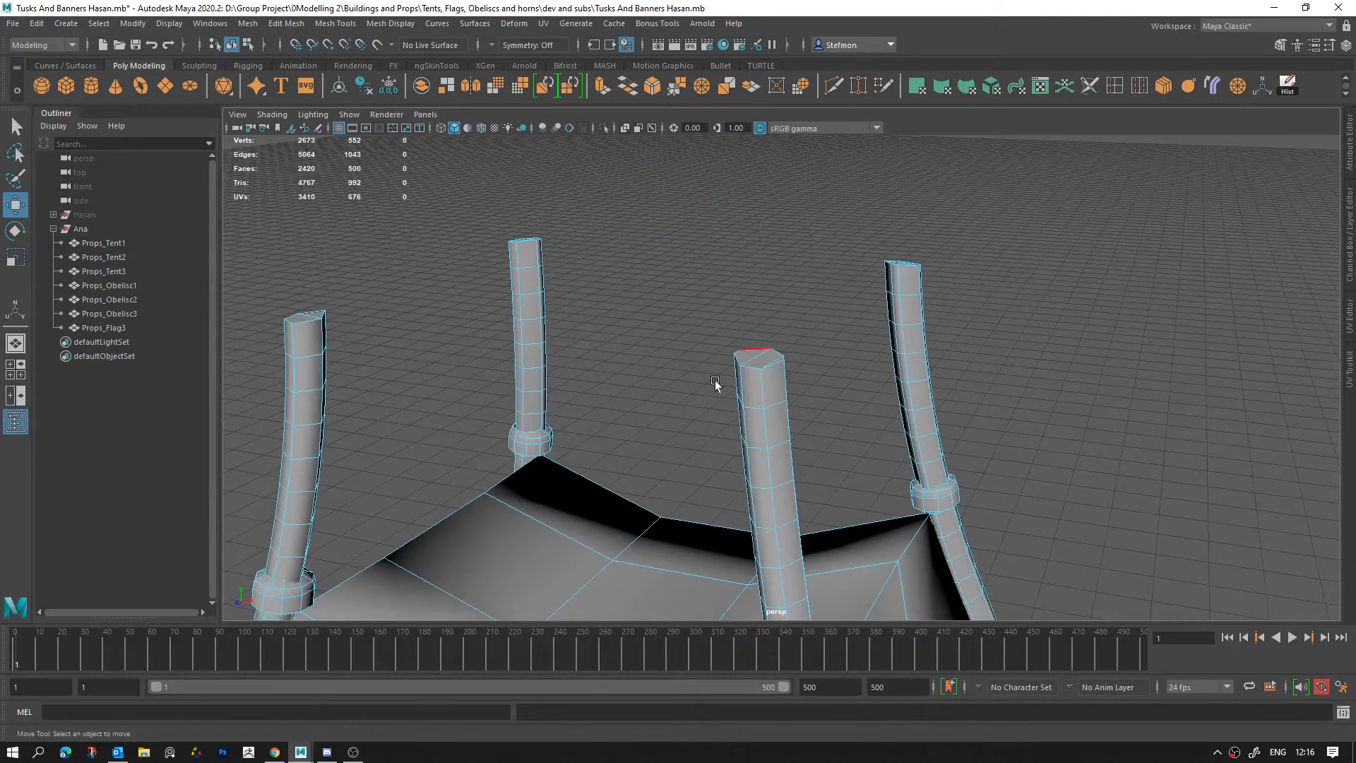
left_click_drag(752, 384, 781, 427, "alt")
middle_click_drag(806, 488, 742, 77, "alt")
middle_click_drag(763, 494, 675, 157, "alt")
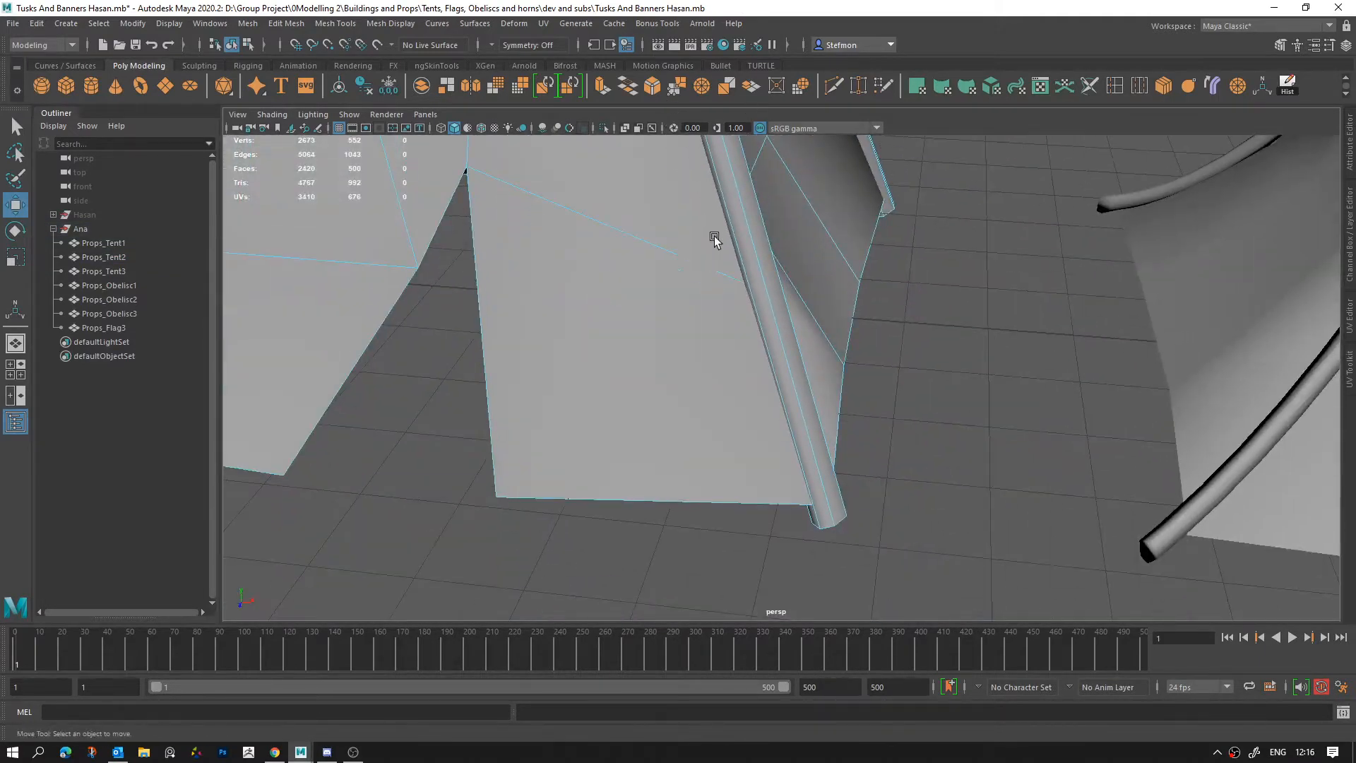
left_click_drag(901, 590, 583, 432, "alt")
Step: Insert additional edge loops on the front poles of Props_Tent1, including their upper ends and lower curved parts
left_click(565, 294)
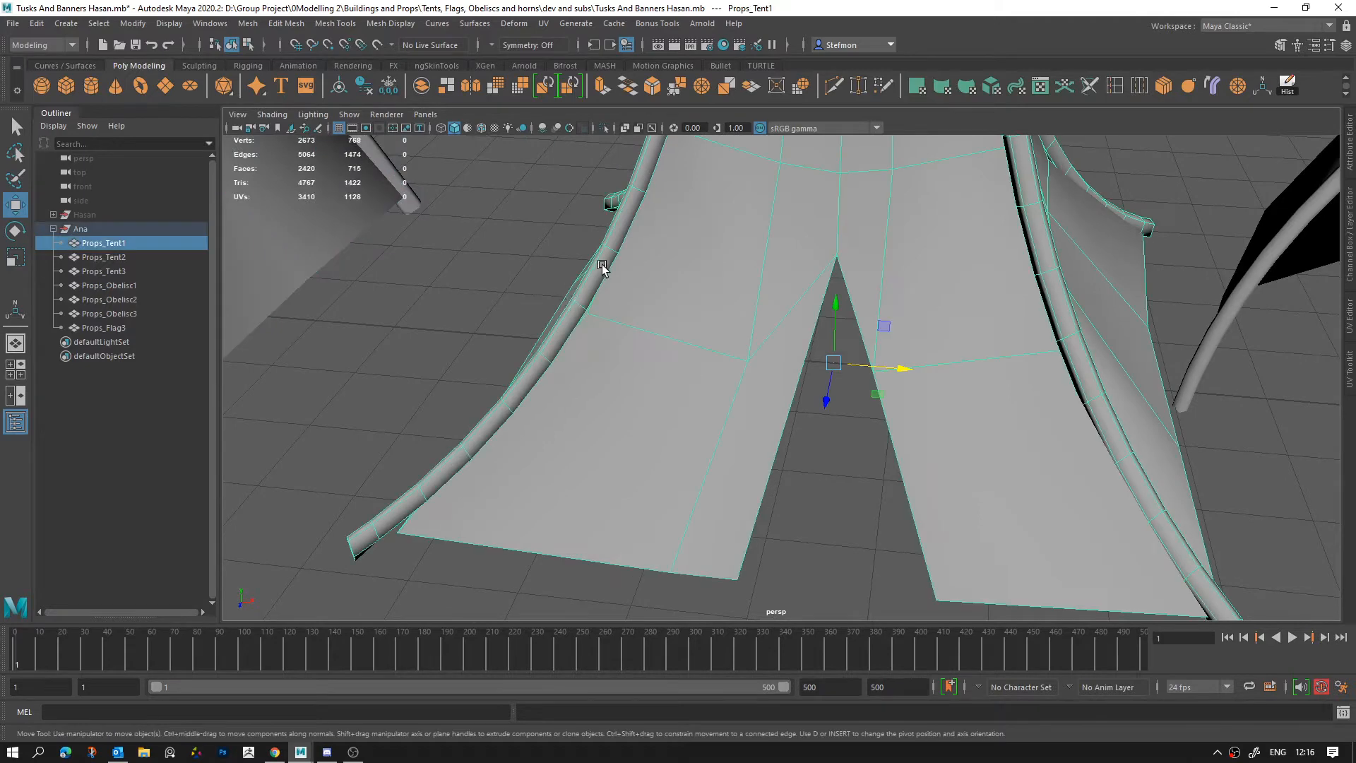
left_click_drag(603, 266, 774, 268, "alt")
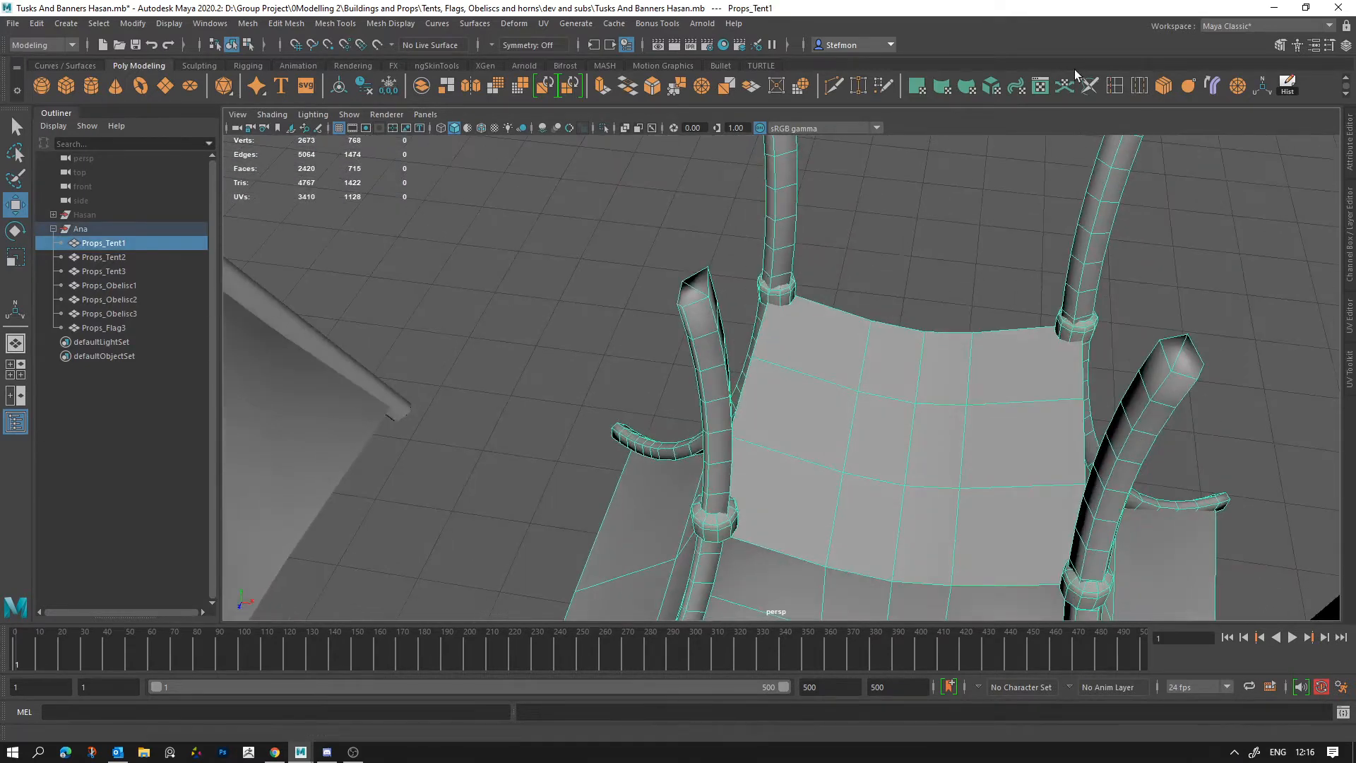
left_click(1119, 85)
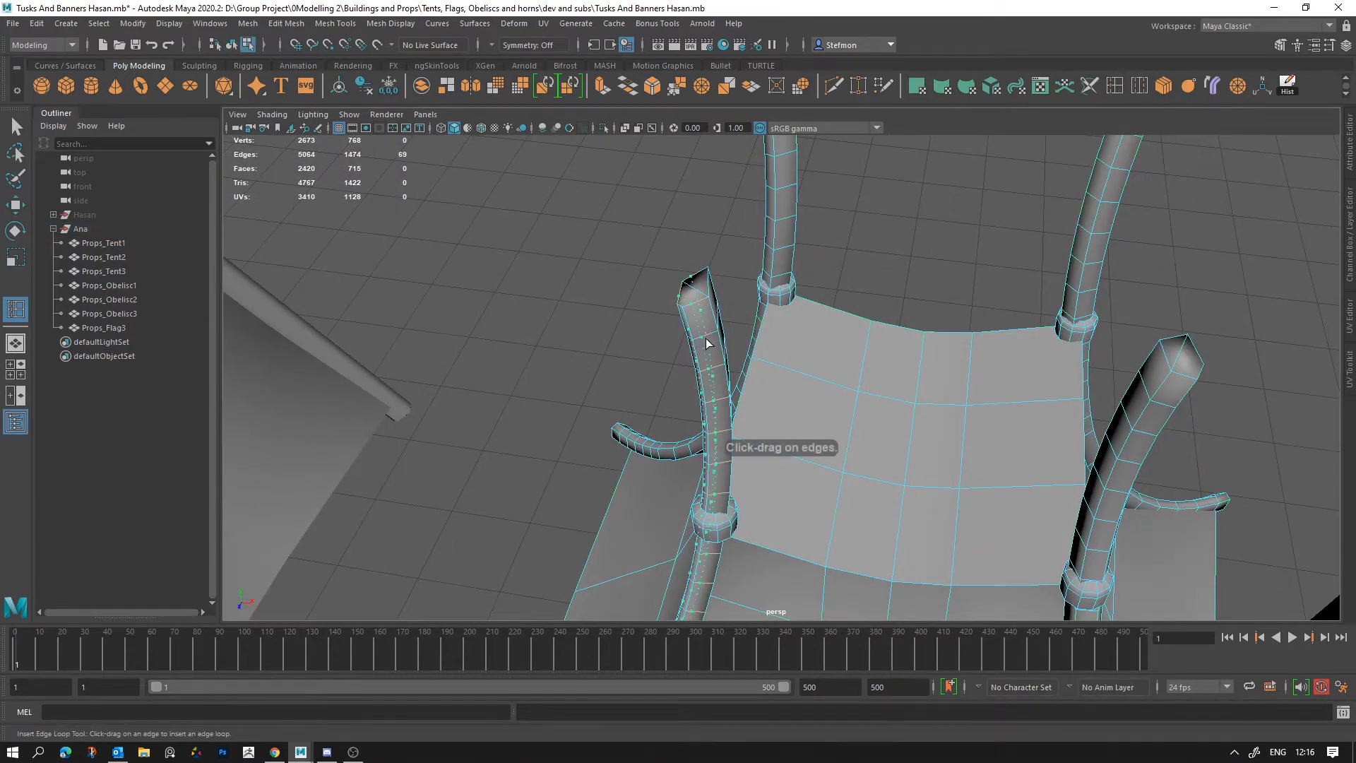
left_click(706, 337)
left_click_drag(705, 338, 549, 349, "alt")
left_click(520, 385)
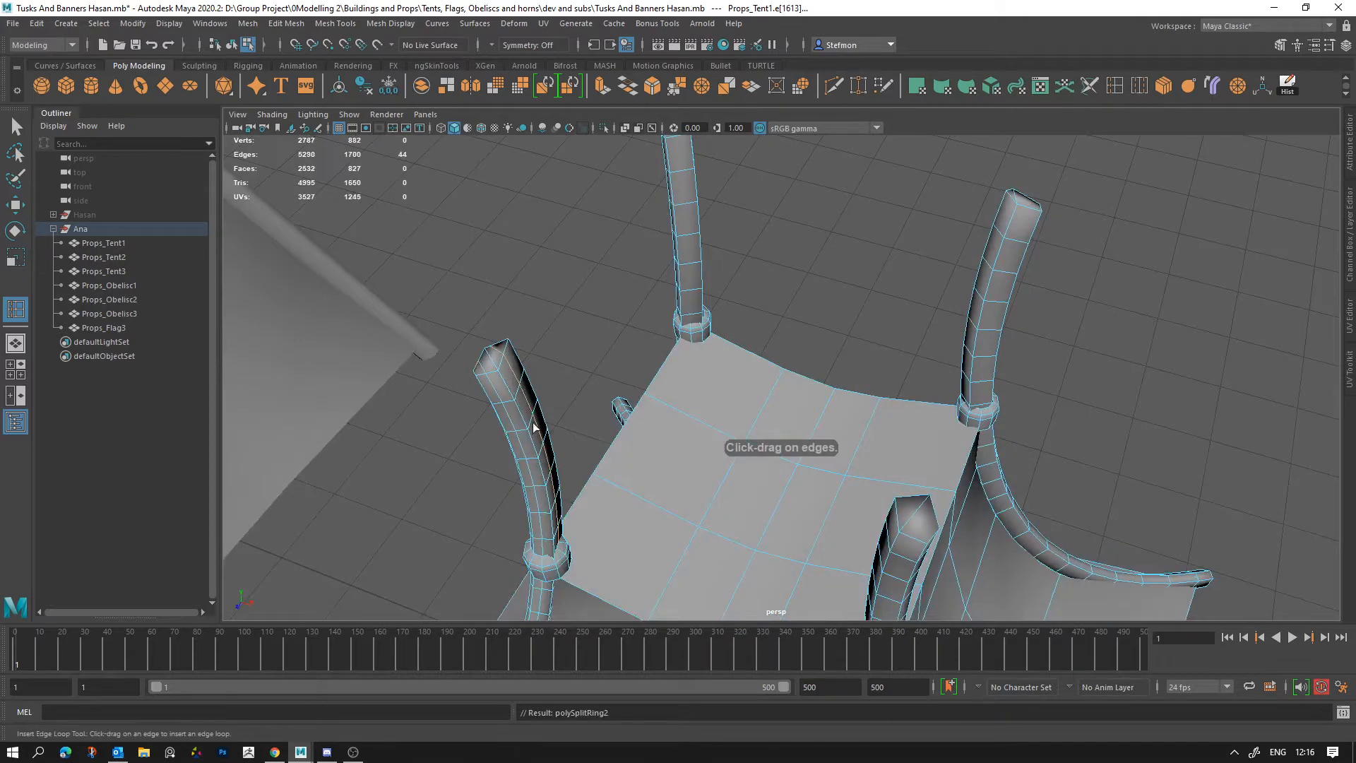
left_click_drag(535, 425, 526, 341, "alt")
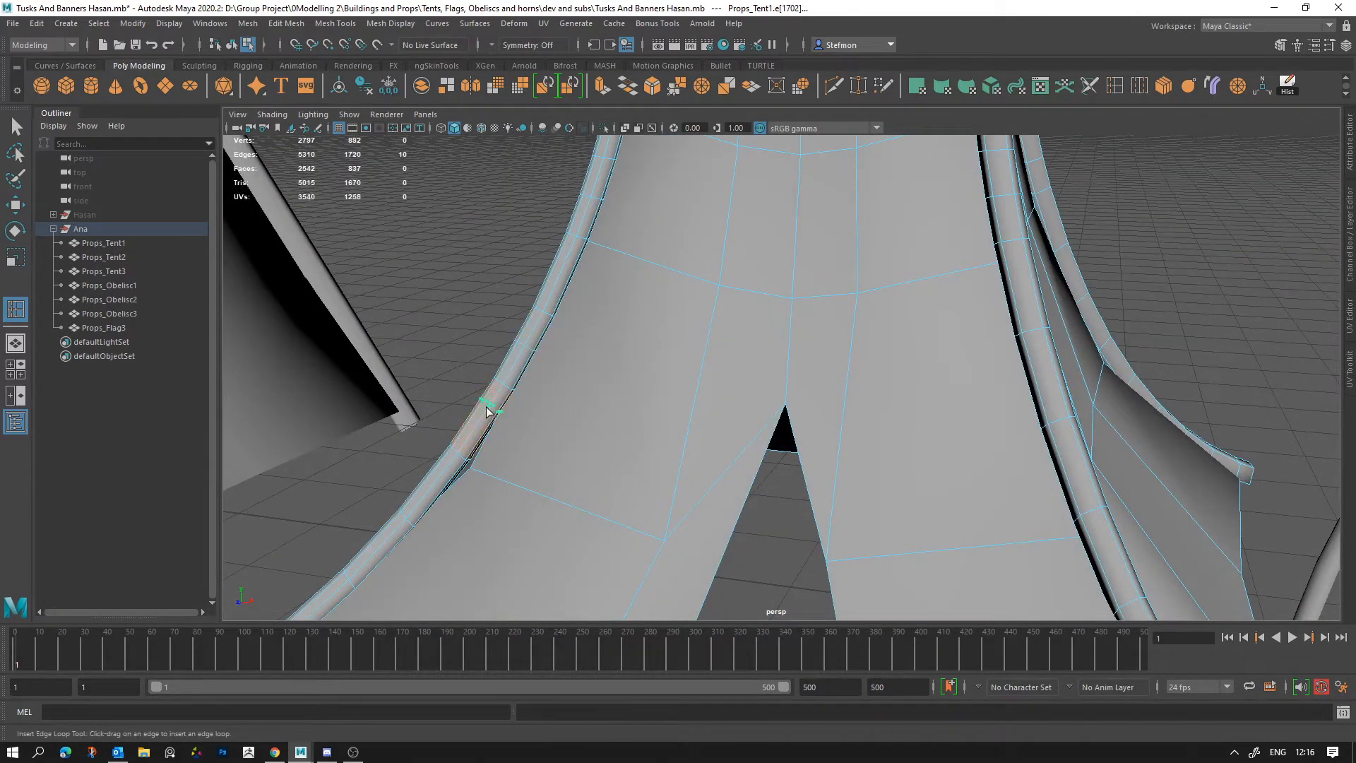
left_click(380, 556)
Step: Insert additional edge loops across the straight lower pole sections of Props_Tent2
left_click_drag(380, 556, 623, 423, "alt")
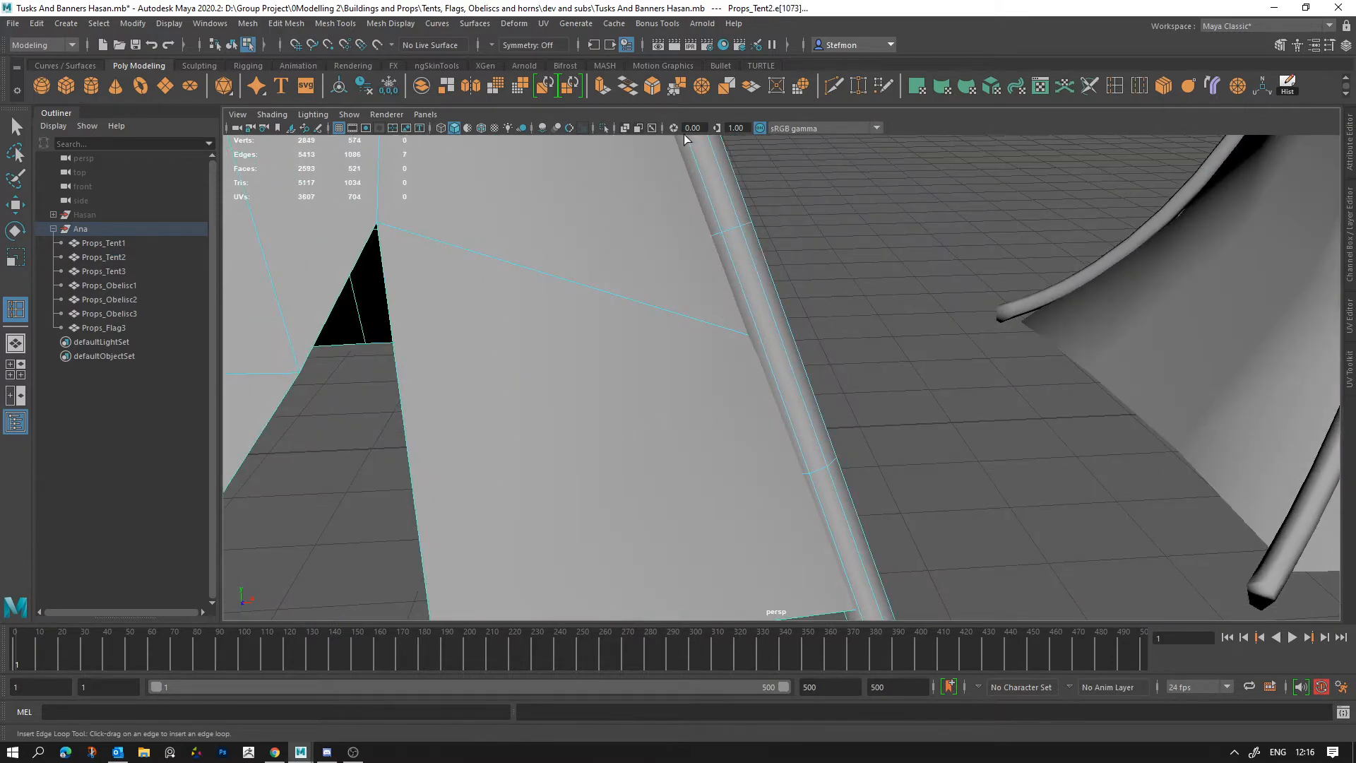
scroll(667, 233, "down", 5)
middle_click_drag(729, 251, 749, 331, "alt")
left_click(724, 262)
Step: Examine the tents from below, checking where their poles pass through the fabric and their open undersides
left_click_drag(723, 262, 575, 179, "alt")
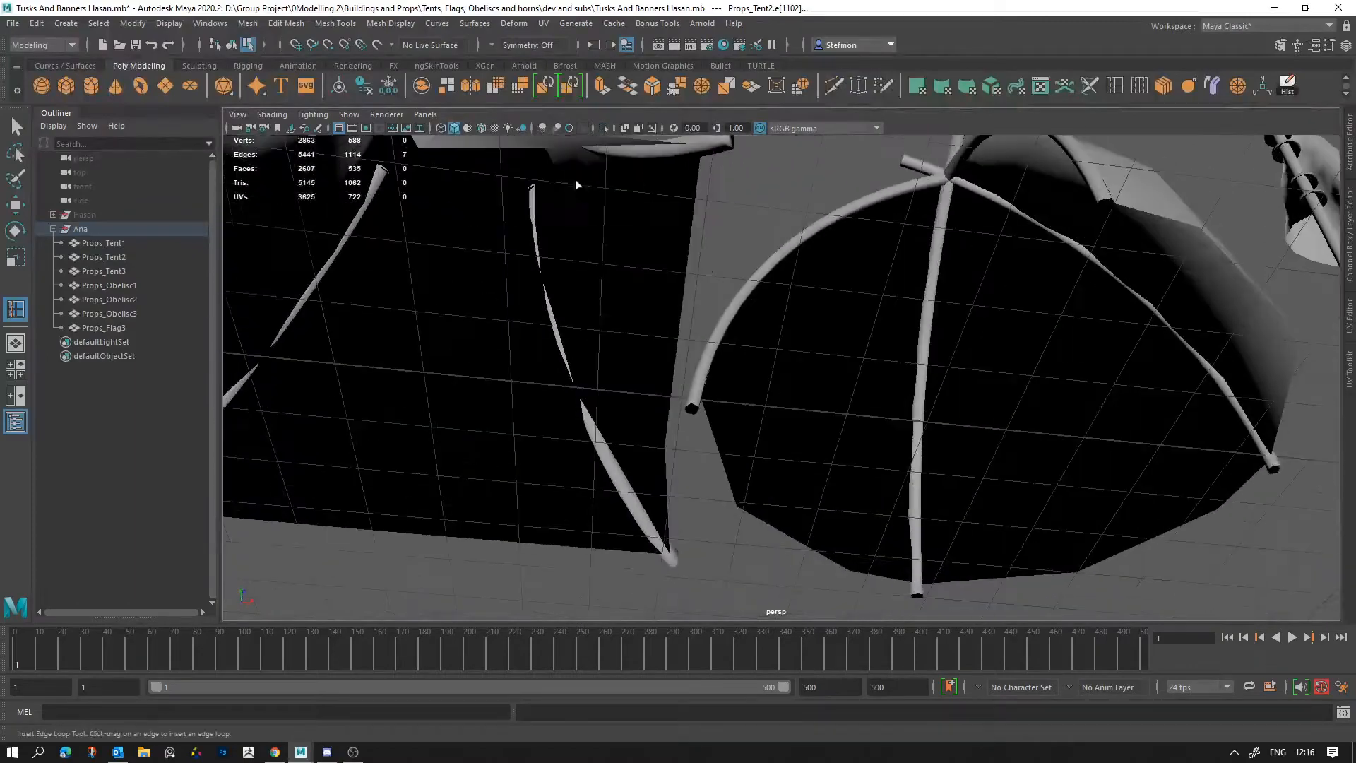
middle_click_drag(581, 339, 585, 508, "alt")
left_click_drag(653, 282, 498, 273, "alt")
scroll(498, 273, "down", 5)
middle_click_drag(498, 273, 660, 300, "alt")
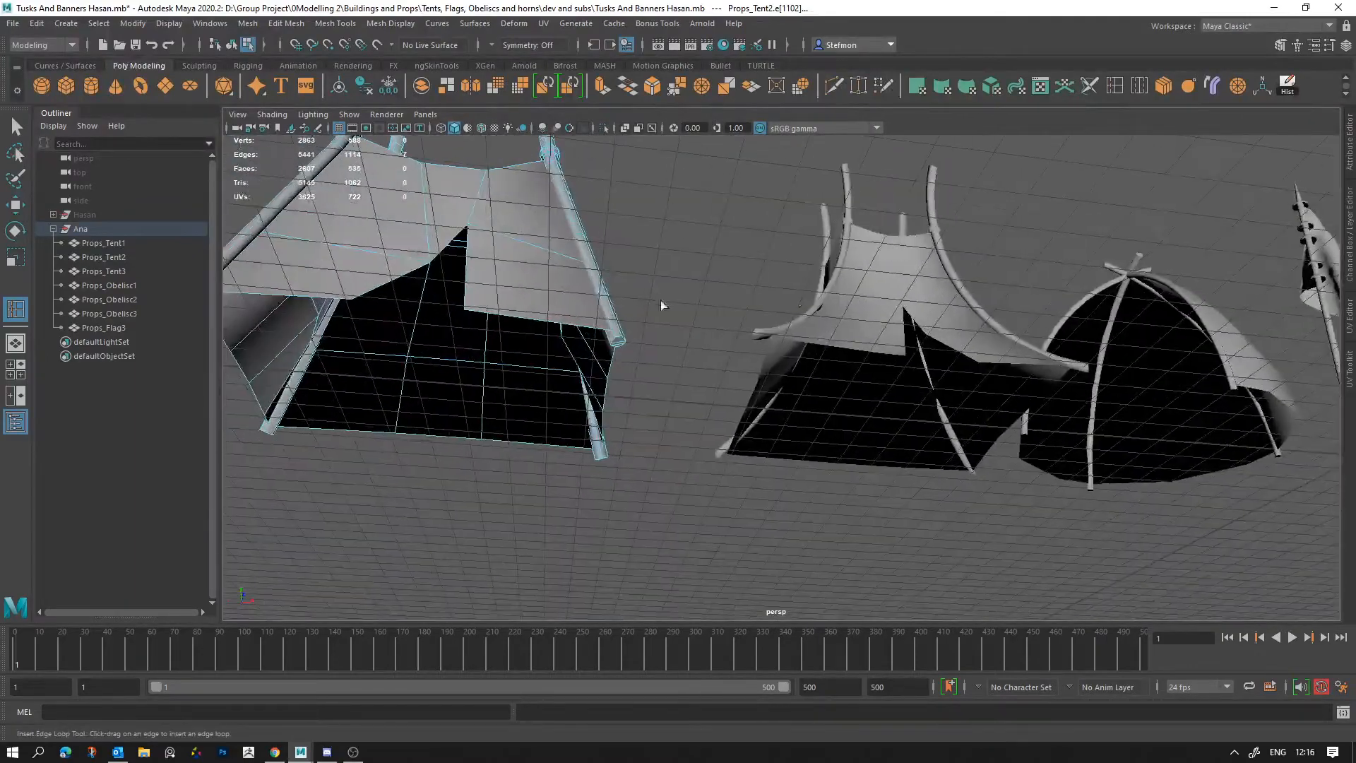
scroll(650, 311, "up", 3)
middle_click_drag(635, 346, 791, 438, "alt")
left_click_drag(791, 409, 796, 494, "alt")
middle_click_drag(796, 494, 793, 425, "alt")
left_click_drag(793, 426, 1006, 378, "alt")
Step: Examine the wireframes of Props_Tent2 and Props_Tent1, comparing the density of their poles and fabric
left_click(684, 371)
left_click(684, 371)
left_click(976, 358)
scroll(976, 358, "up", 4)
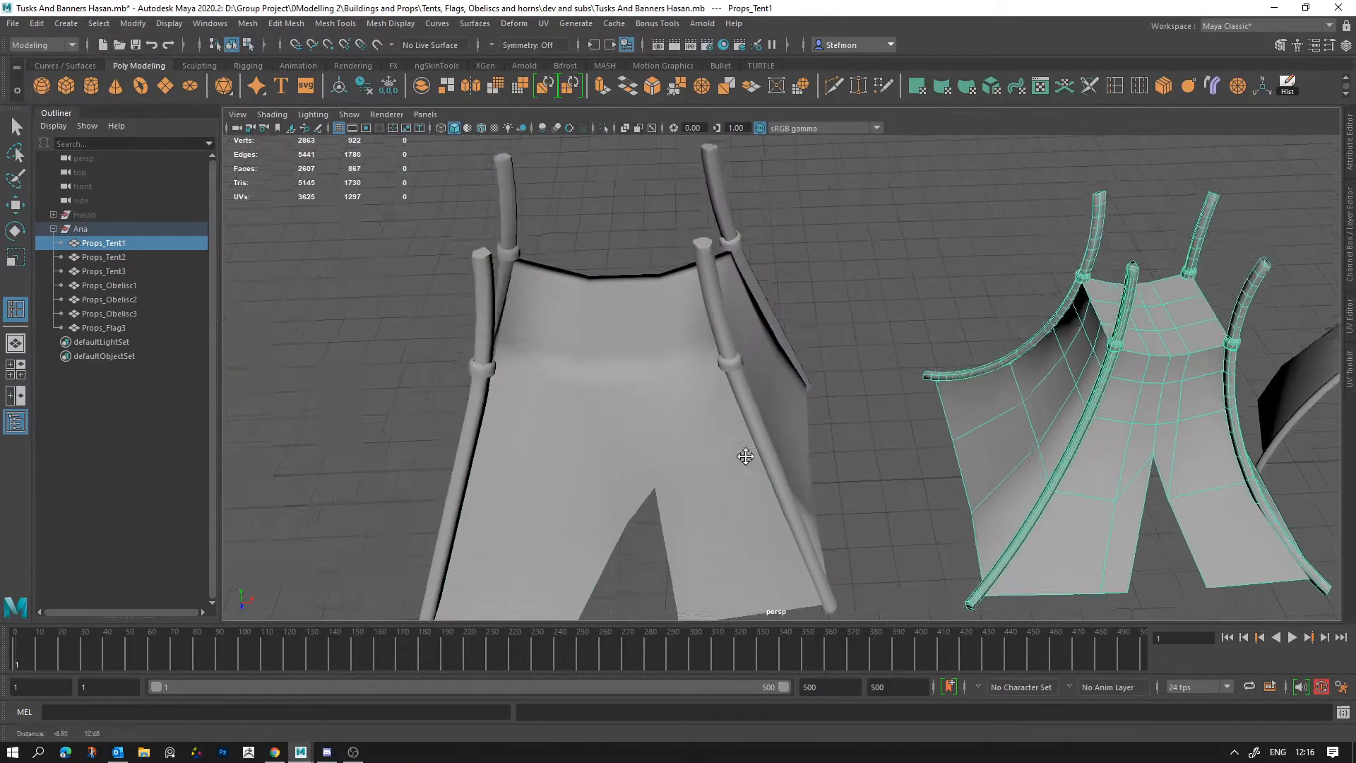
right_click_drag(714, 382, 750, 390)
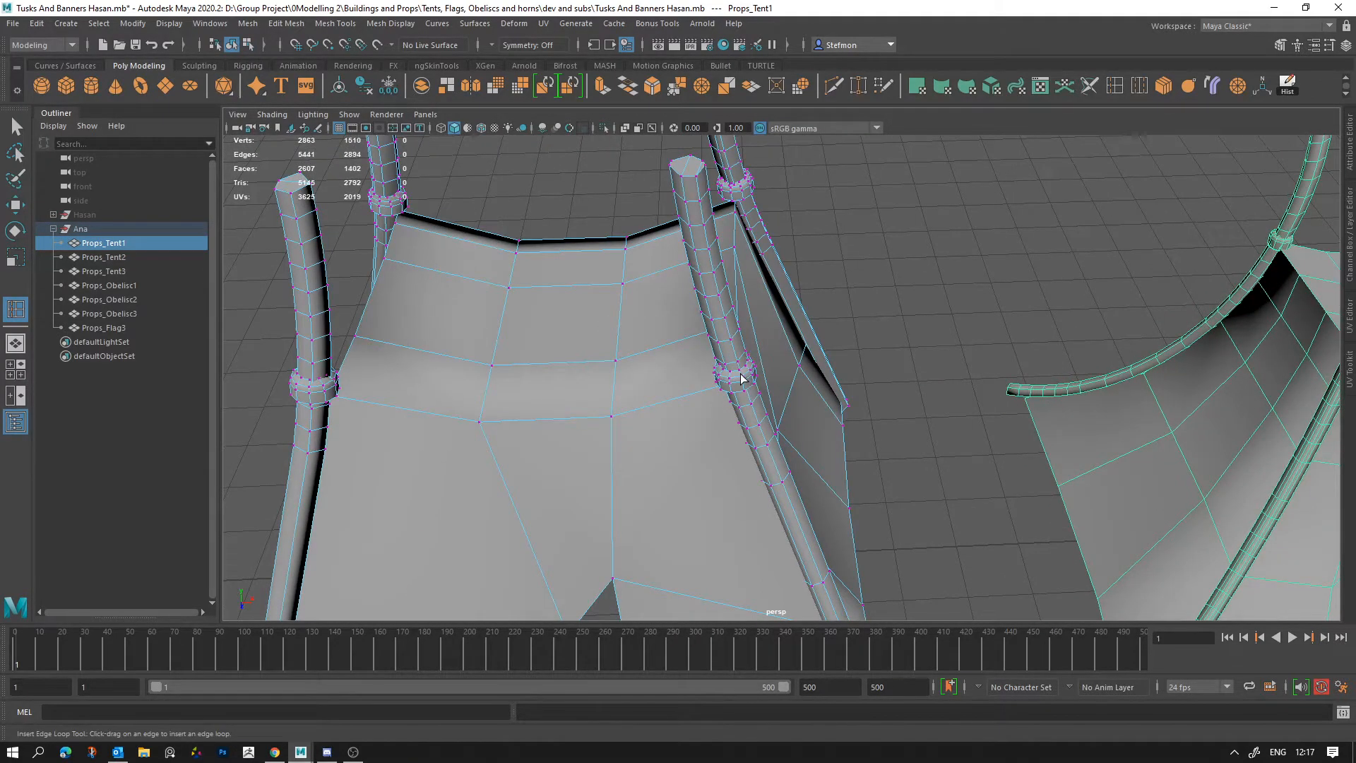
left_click_drag(742, 378, 921, 411, "alt")
scroll(775, 424, "down", 5)
scroll(985, 346, "down", 2)
left_click_drag(1039, 429, 795, 306, "alt")
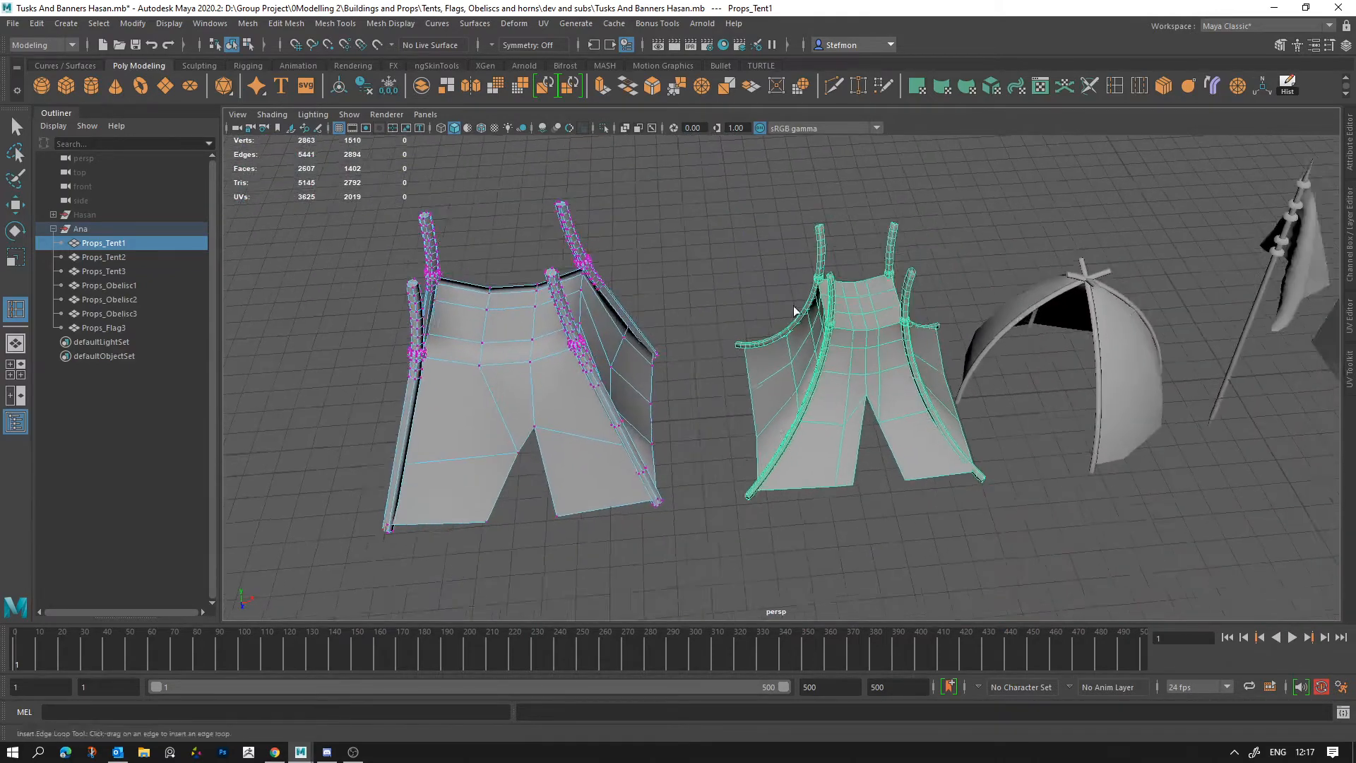
right_click_drag(859, 357, 1012, 468, "alt")
left_click(829, 351)
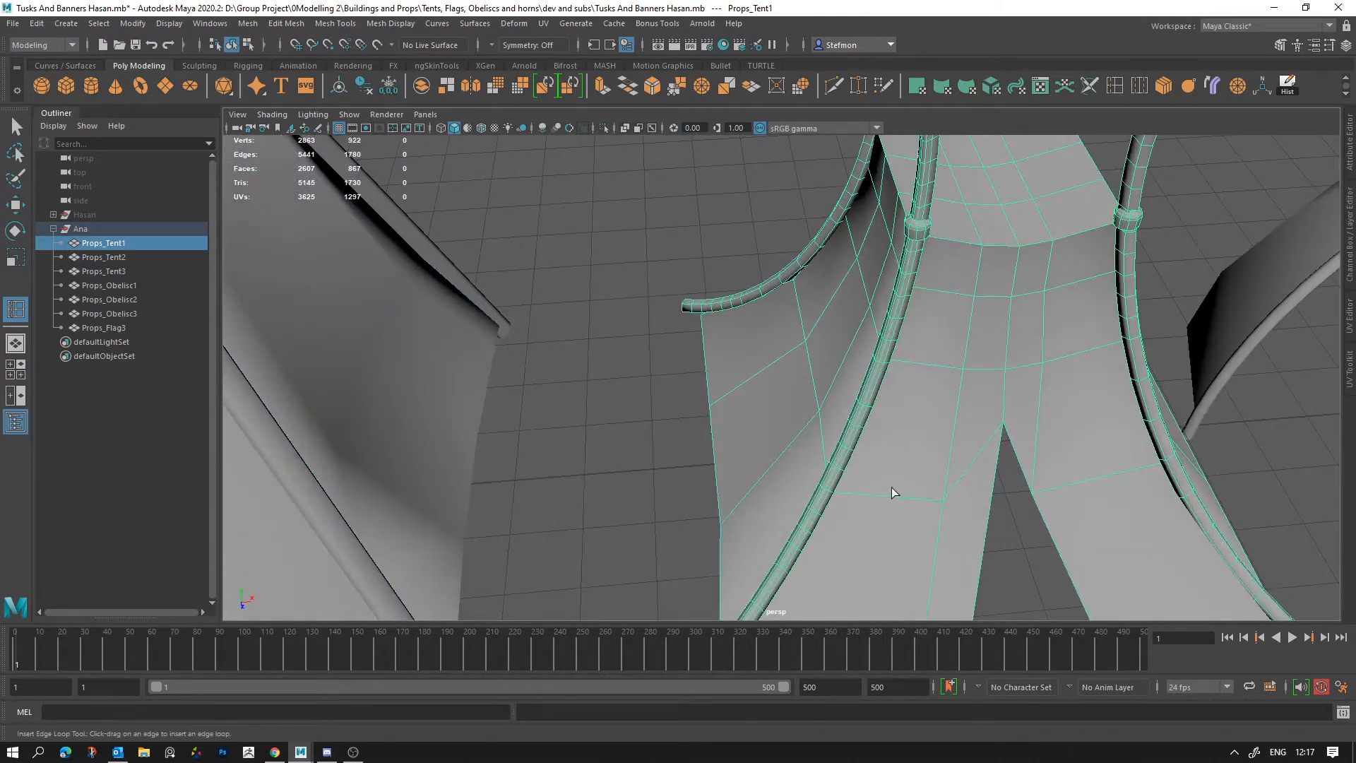
Step: Select Props_Tent3 and examine its dome panels, crossed poles and interior against the neighbouring tents
scroll(891, 492, "down", 5)
middle_click_drag(887, 480, 488, 362, "alt")
left_click(845, 333)
middle_click_drag(876, 362, 914, 490, "alt")
left_click_drag(914, 490, 891, 495, "alt")
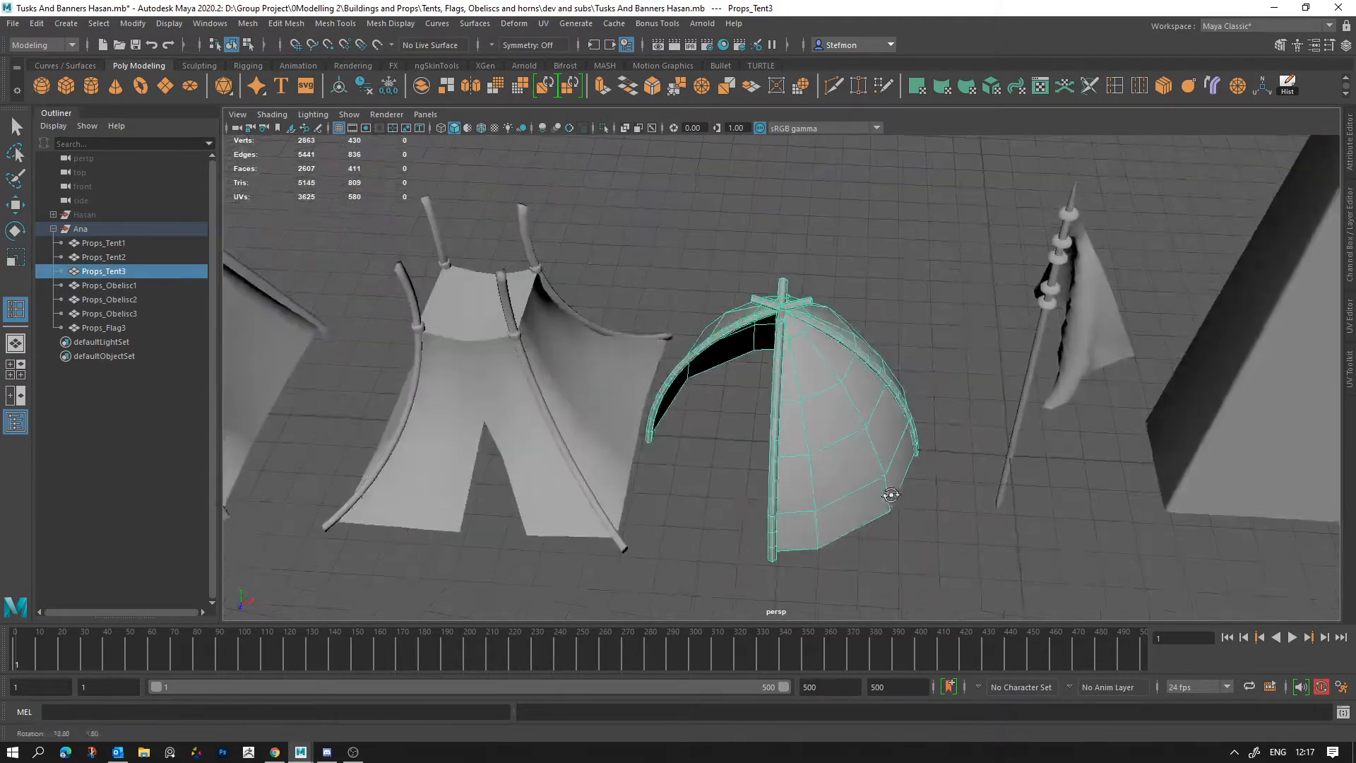
scroll(493, 344, "down", 6)
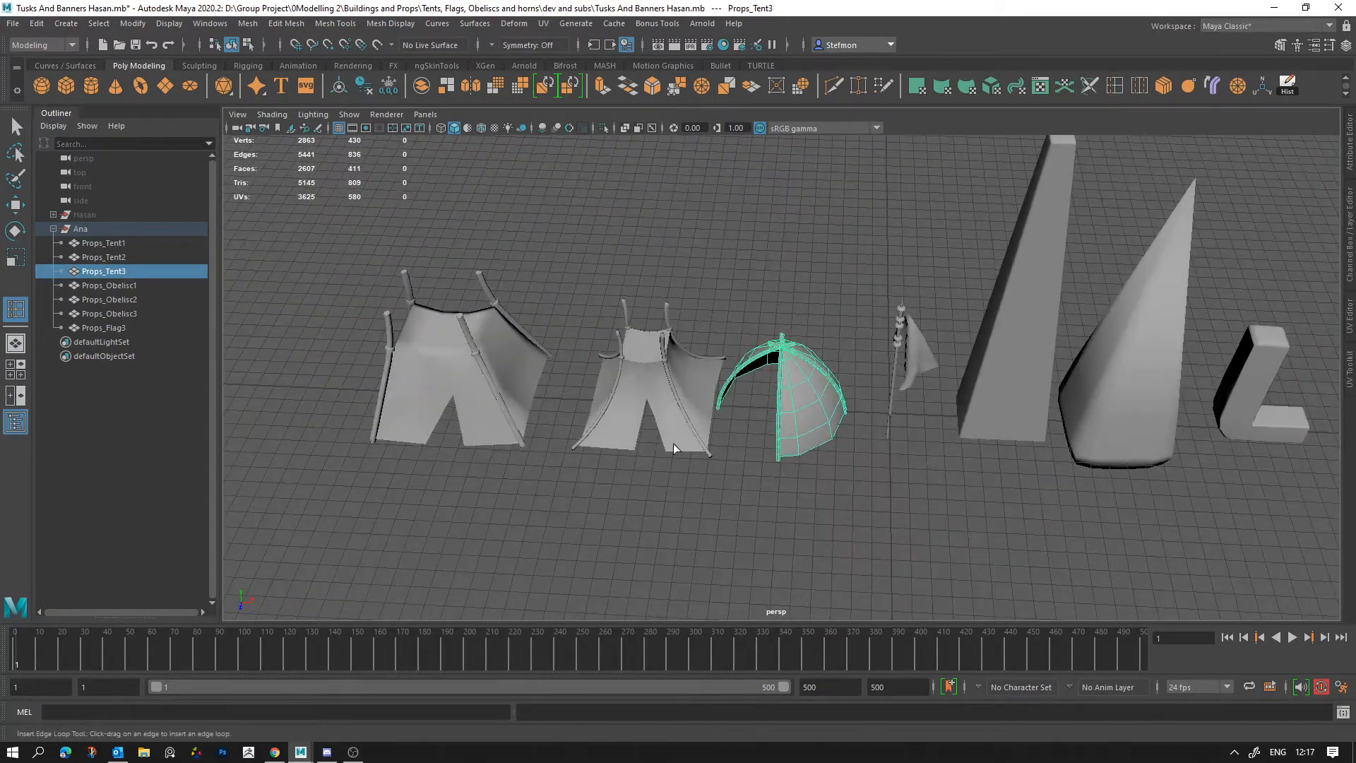
right_click_drag(756, 308, 943, 491, "alt")
left_click_drag(943, 491, 982, 477, "alt")
right_click_drag(982, 478, 939, 462, "alt")
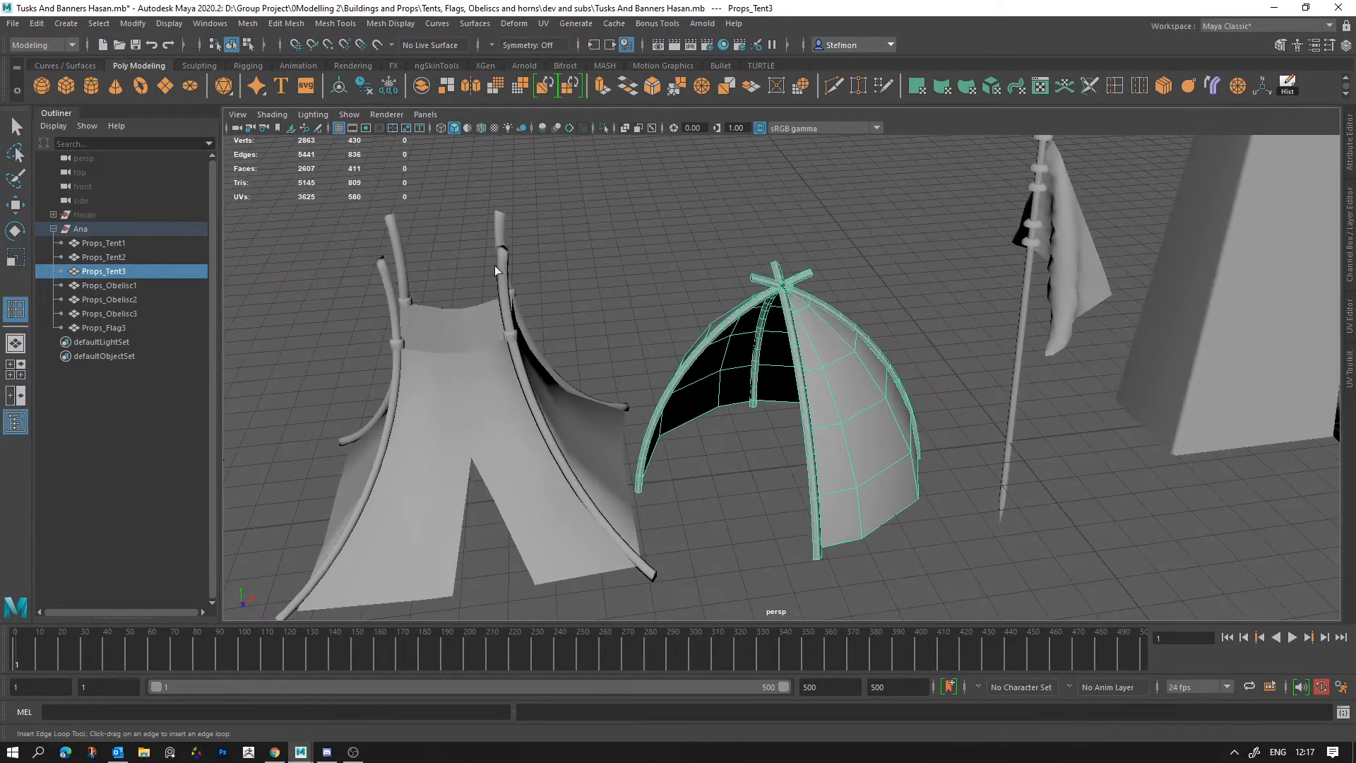
mouse_move(775, 441)
left_mouse_down("alt")
mouse_move(706, 442)
mouse_move(523, 342)
mouse_move(350, 181)
left_mouse_up("alt")
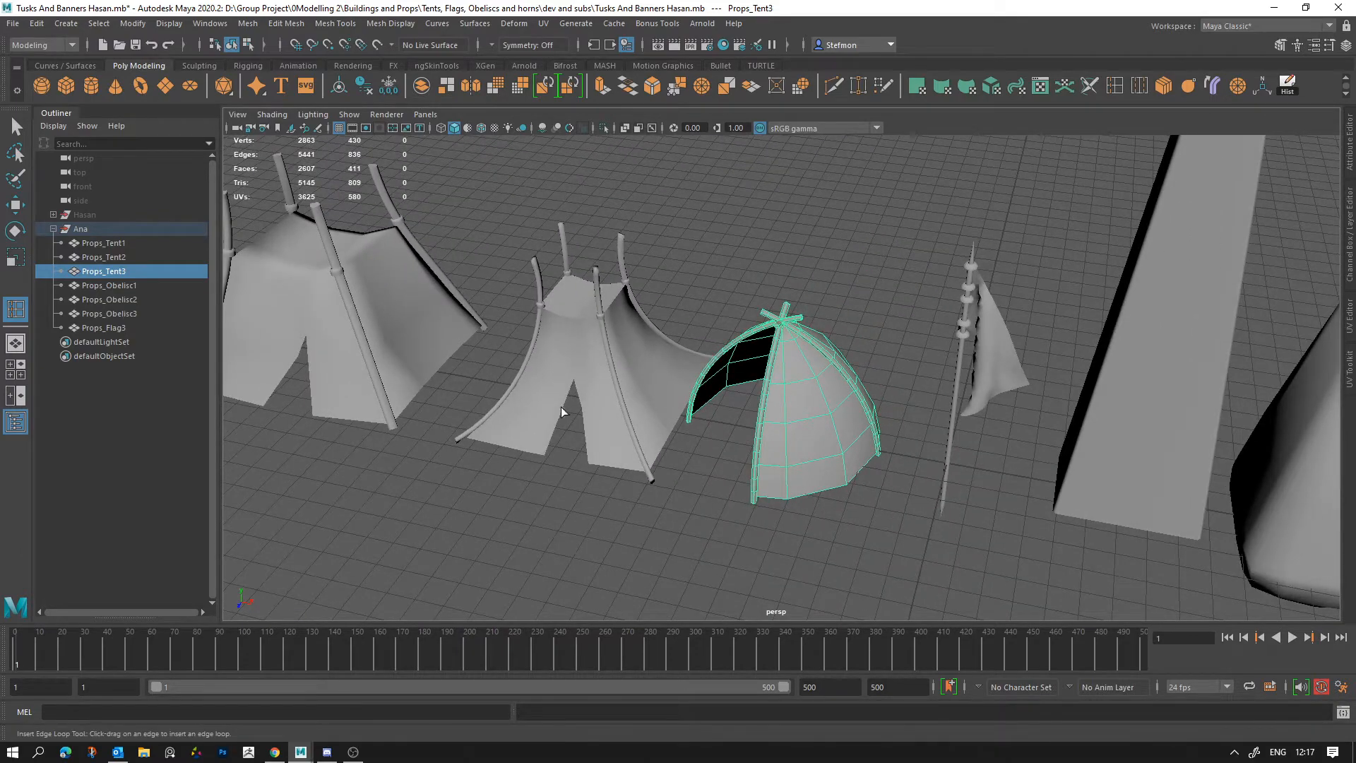
right_click_drag(489, 299, 1020, 565, "alt")
left_click_drag(1020, 565, 905, 446, "alt")
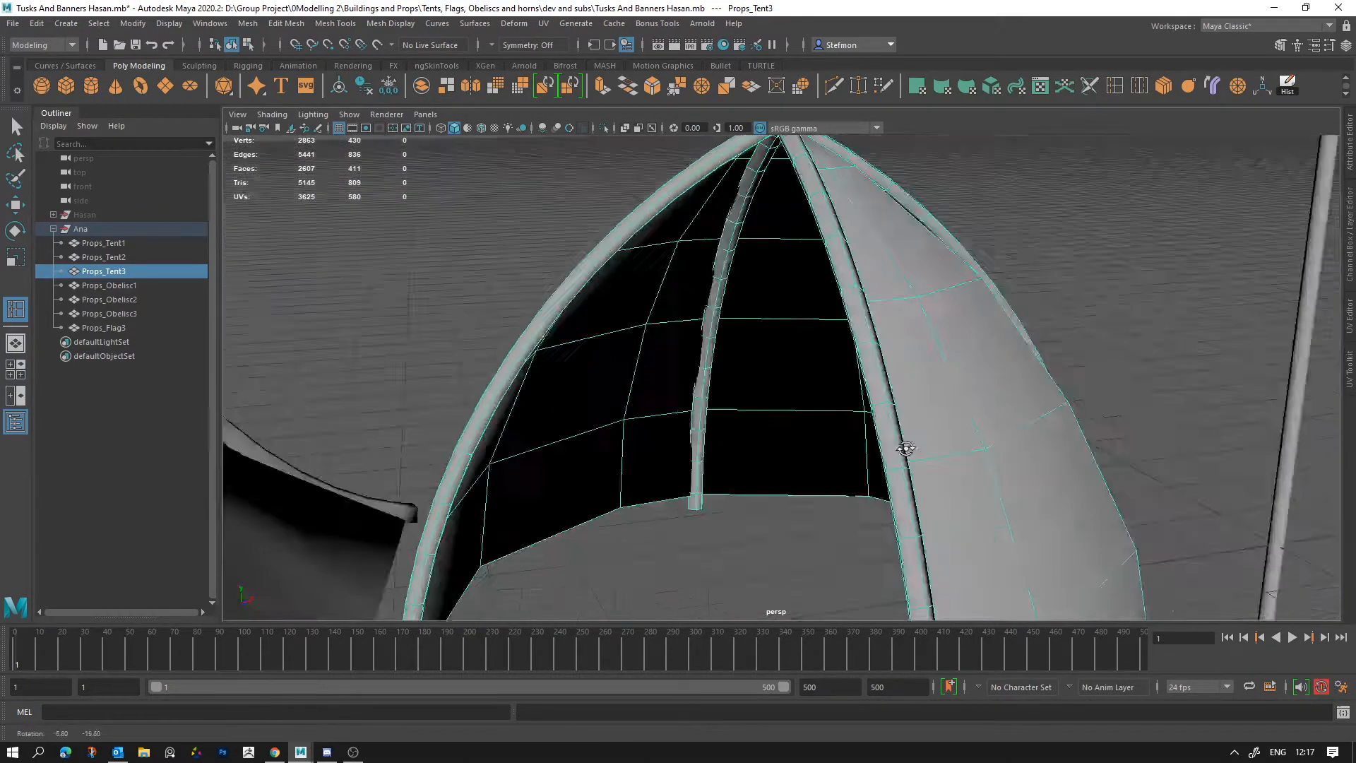
right_click_drag(905, 446, 779, 398, "alt")
middle_click_drag(779, 398, 688, 471, "alt")
Step: Select Props_Flag3 and examine the topology of its pole rings and cloth from several angles
left_click(680, 343)
left_click(680, 346)
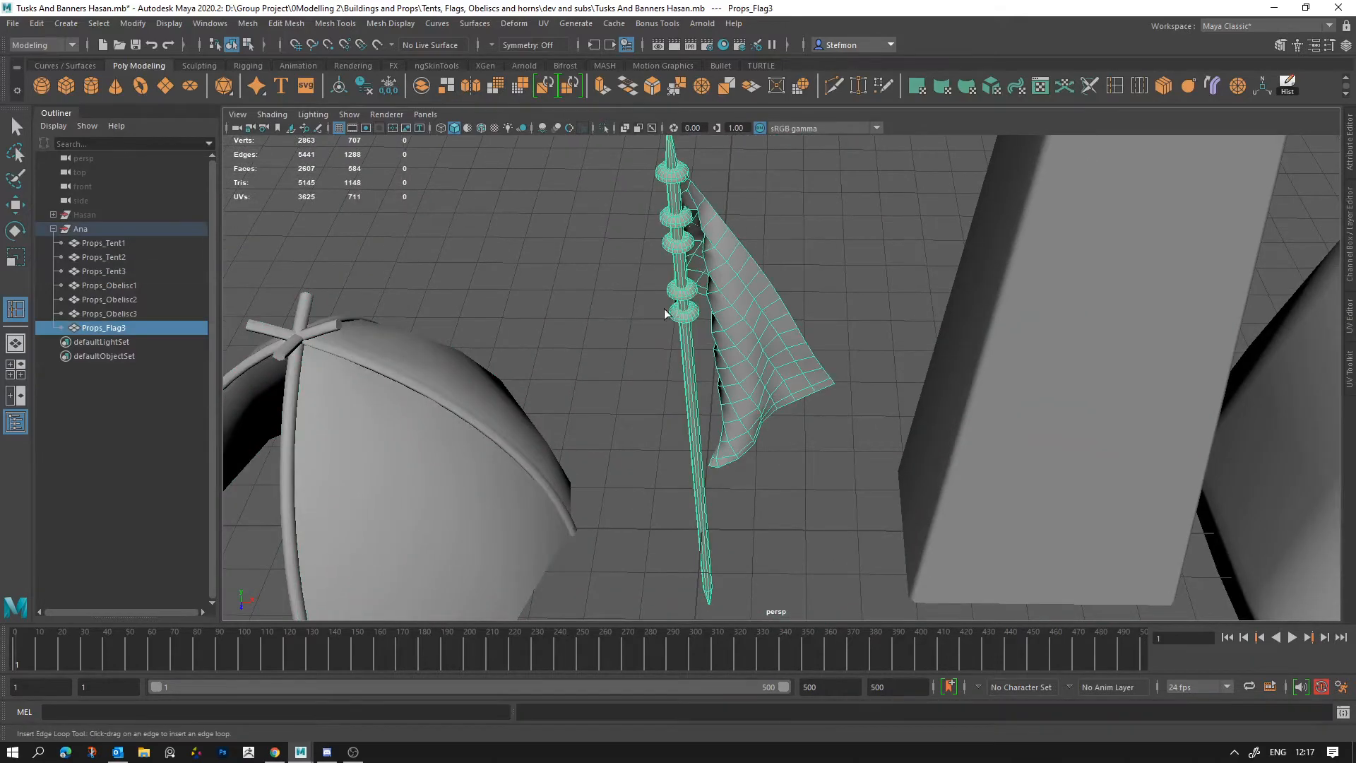
left_click_drag(680, 346, 834, 524, "alt")
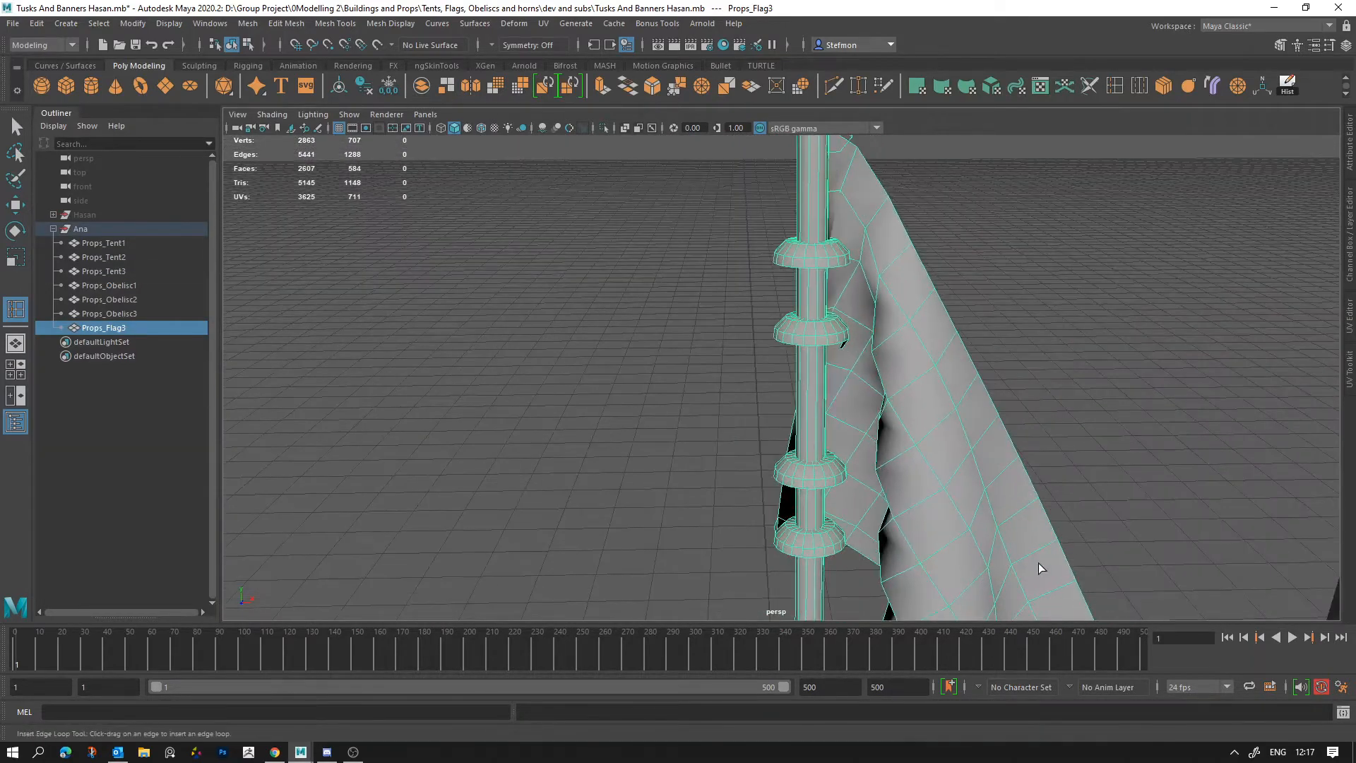
right_click_drag(1038, 565, 929, 539, "alt")
middle_click_drag(929, 539, 883, 412, "alt")
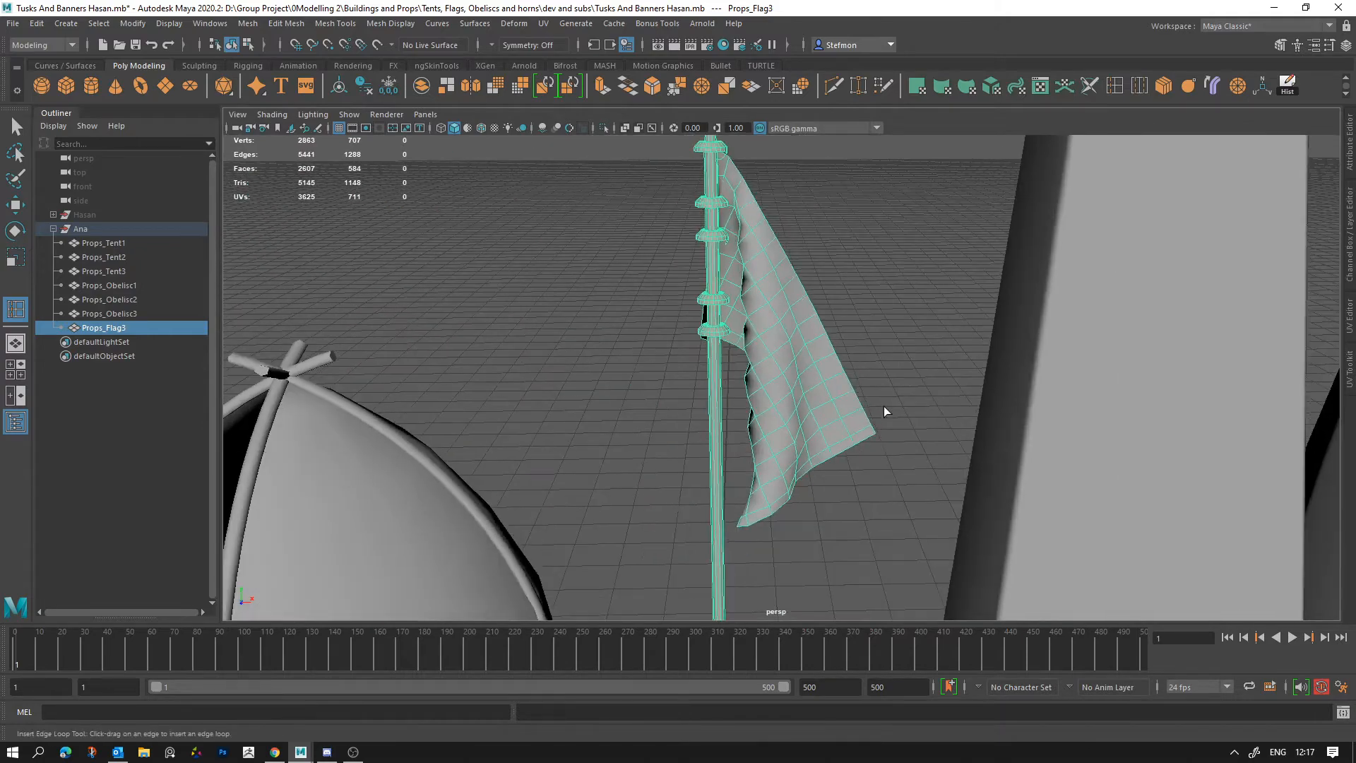
left_click_drag(726, 492, 713, 431, "alt")
middle_click_drag(942, 525, 600, 385, "alt")
left_click_drag(715, 410, 746, 359, "alt")
Step: Select the obelisks in turn and examine their undersides, bevels and edge flow
left_click(773, 314)
middle_click_drag(850, 396, 796, 624, "alt")
middle_click_drag(979, 556, 818, 430, "alt")
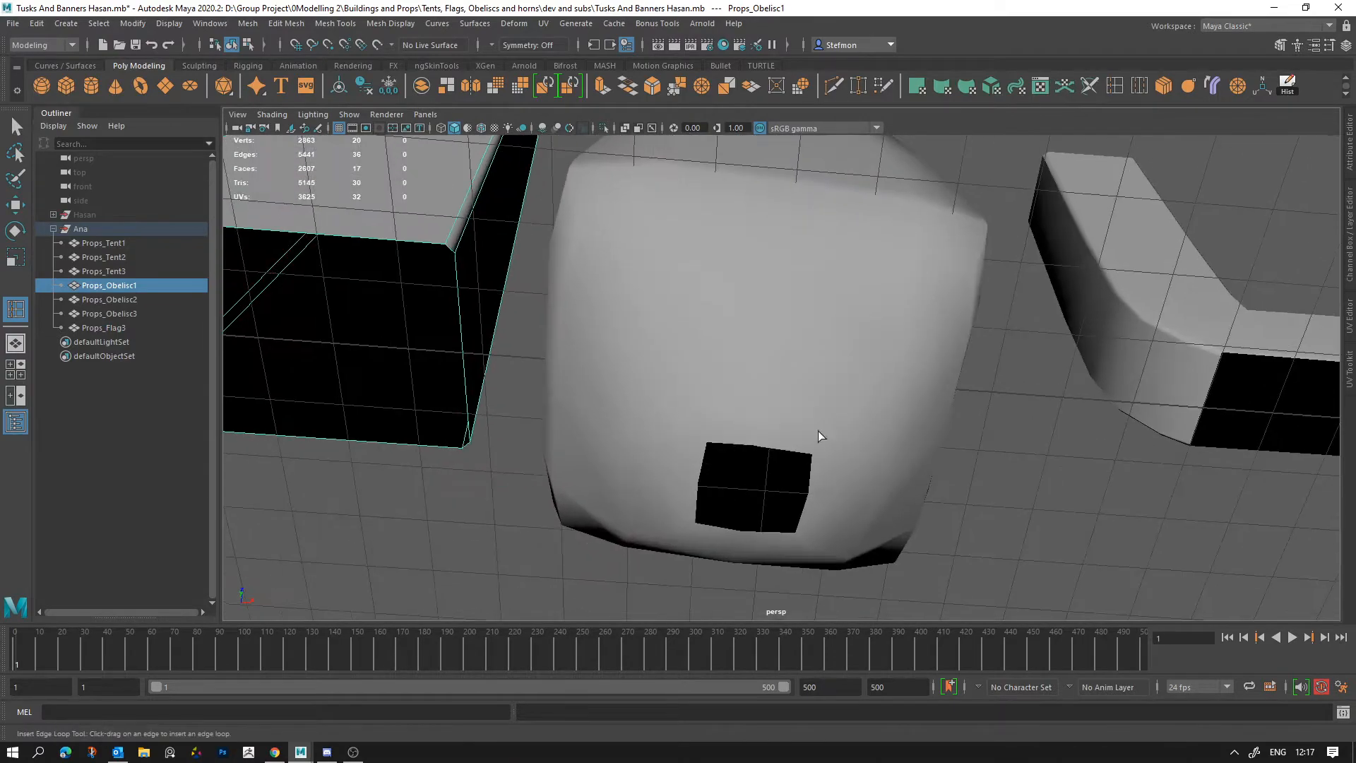
left_click(818, 431)
middle_click_drag(1040, 452, 763, 480, "alt")
left_click(806, 418)
left_click_drag(742, 428, 746, 608, "alt")
scroll(735, 532, "down", 4)
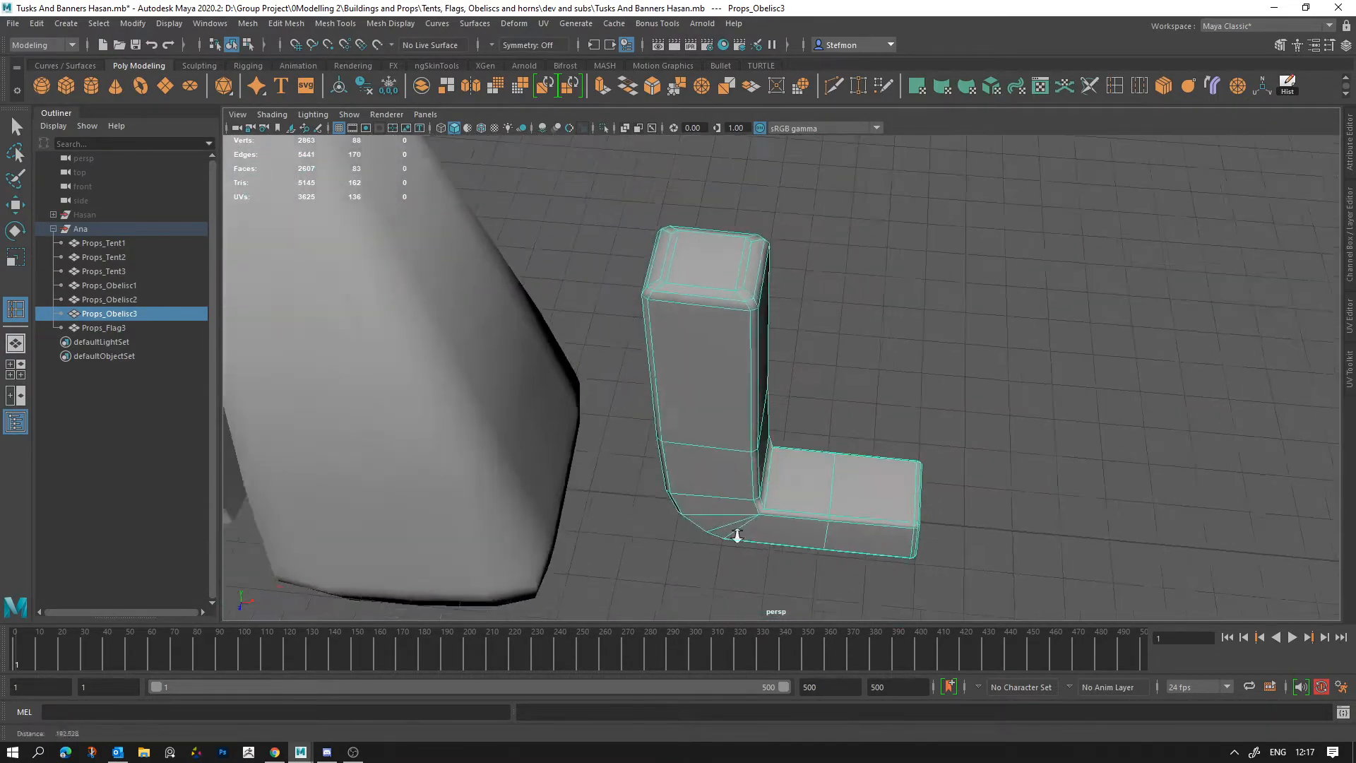
Step: Examine the L-shaped obelisk, return along the row to the tents and select Props_Tent2
middle_click_drag(706, 522, 1020, 495, "alt")
scroll(1003, 492, "down", 2)
left_click_drag(729, 442, 777, 431, "alt")
middle_click_drag(629, 406, 1158, 300, "alt")
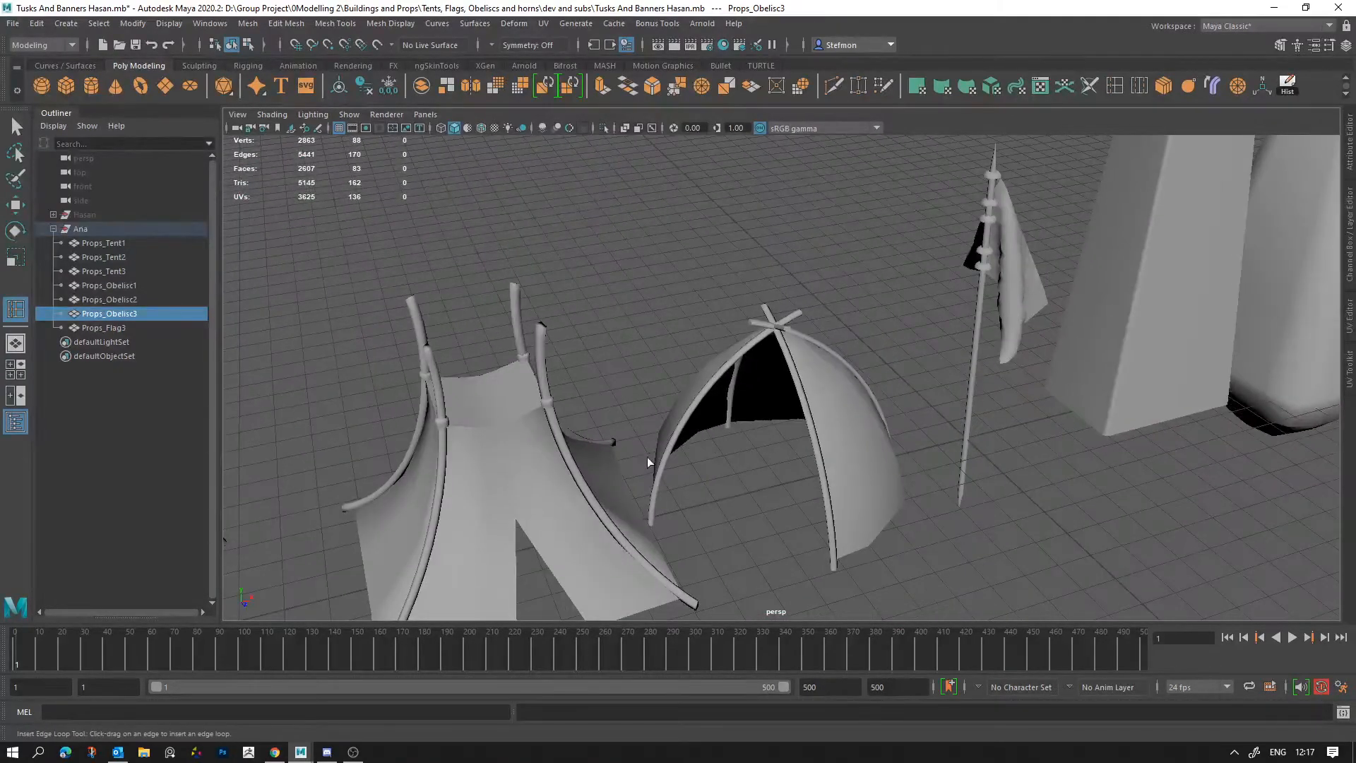
middle_click_drag(647, 459, 936, 368, "alt")
mouse_move(661, 417)
middle_mouse_down("alt")
mouse_move(939, 445)
mouse_move(1021, 373)
middle_mouse_up("alt")
left_click(633, 418)
scroll(1045, 509, "down", 7)
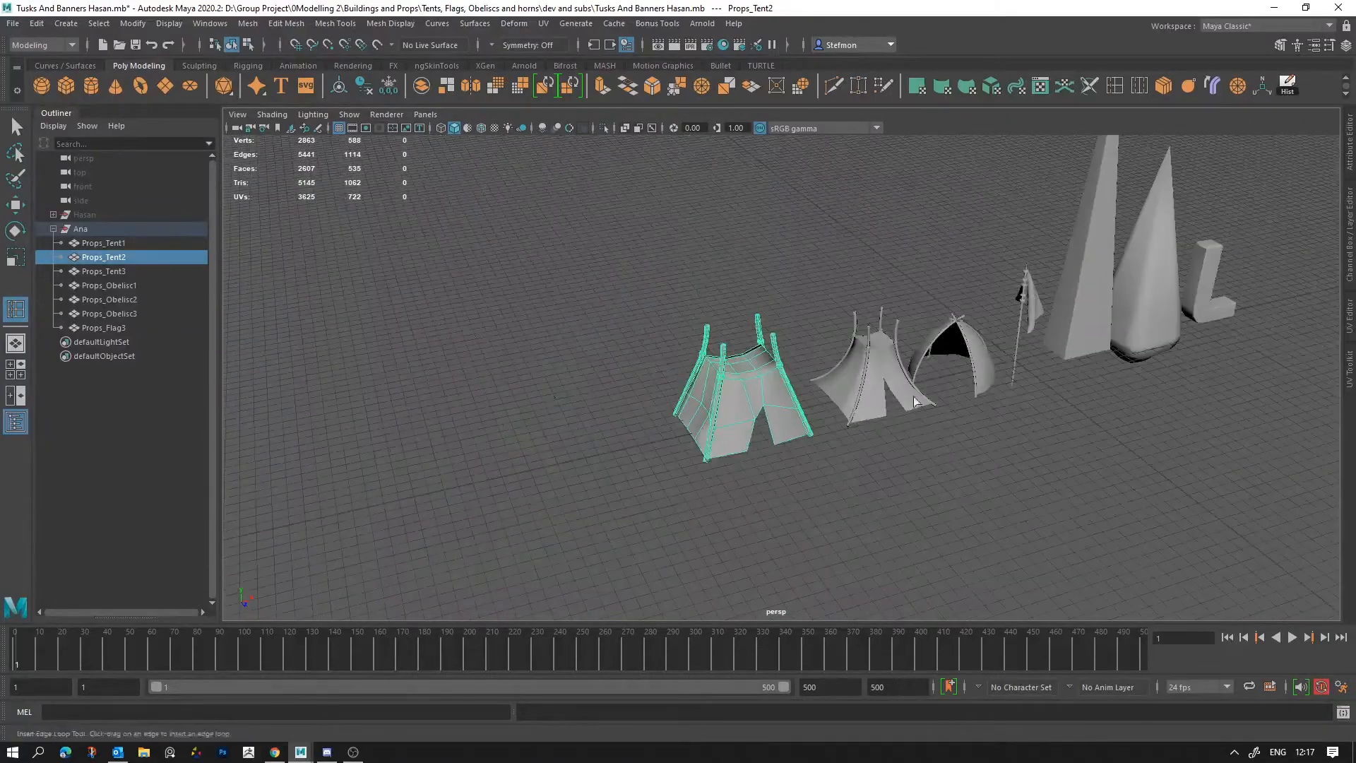
Step: Examine the full row of tents, flag and obelisks from several angles, comparing their sizes and shapes
middle_click_drag(1165, 407, 893, 514, "alt")
left_click_drag(980, 522, 950, 522, "alt")
middle_click_drag(713, 519, 858, 370, "alt")
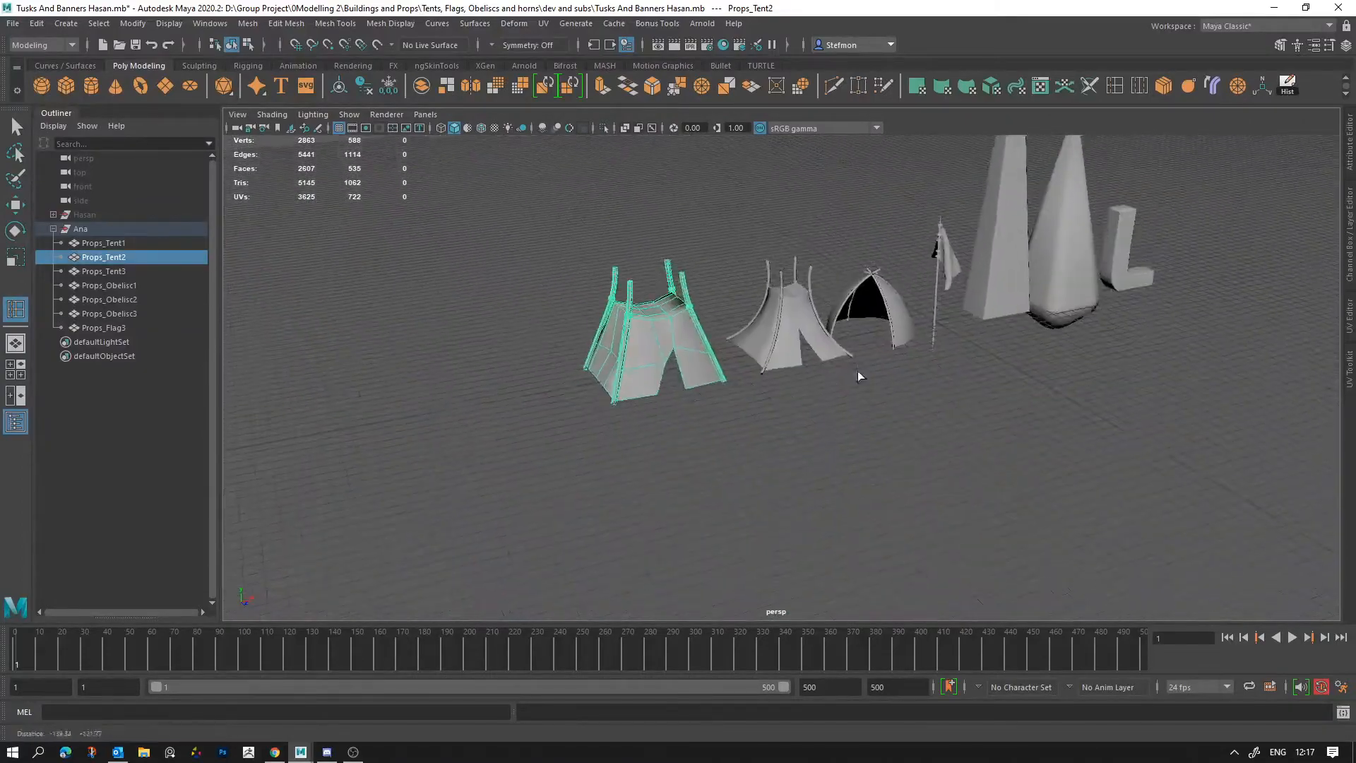
scroll(856, 417, "up", 3)
middle_click_drag(854, 433, 760, 527, "alt")
left_click_drag(812, 470, 770, 491, "alt")
middle_click_drag(771, 493, 789, 520, "alt")
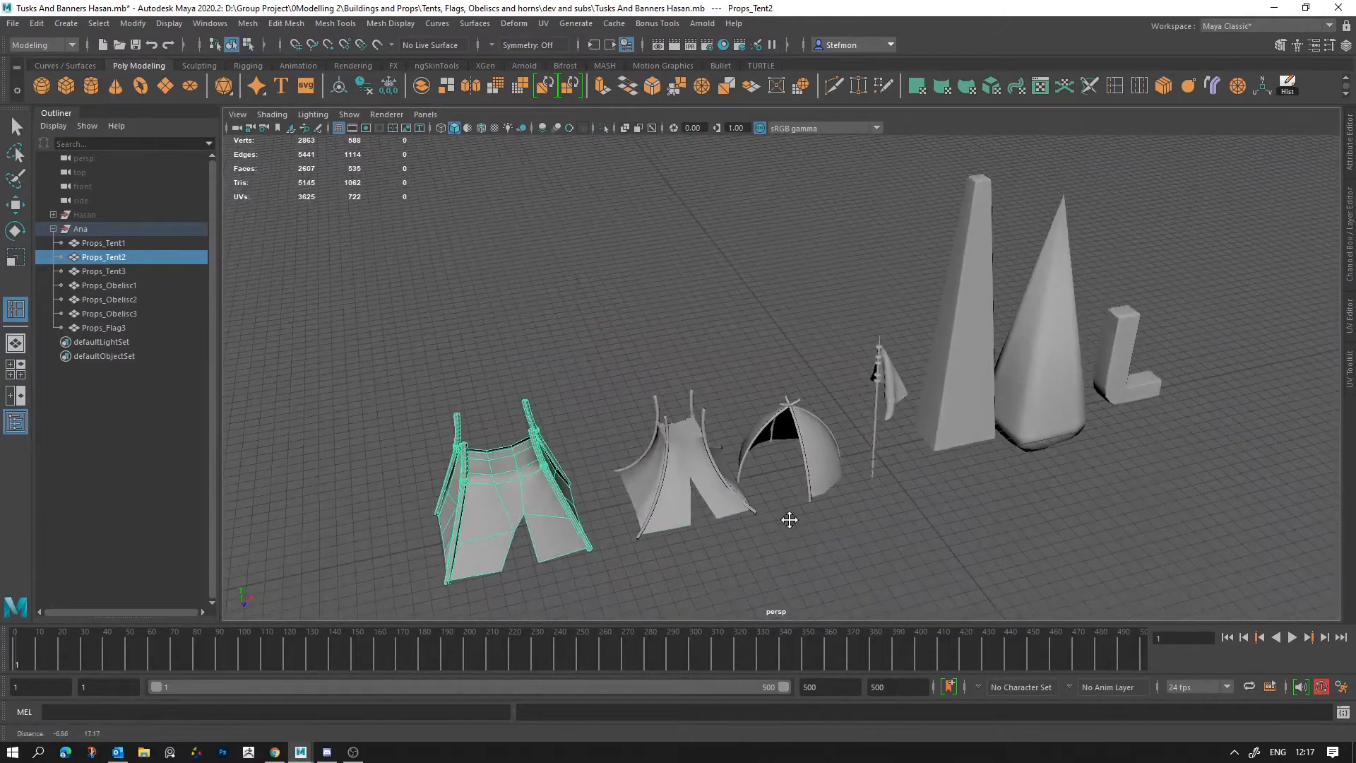
mouse_move(721, 503)
left_mouse_down("alt")
mouse_move(668, 500)
mouse_move(712, 584)
mouse_move(743, 517)
left_mouse_up("alt")
left_click_drag(658, 525, 649, 533, "alt")
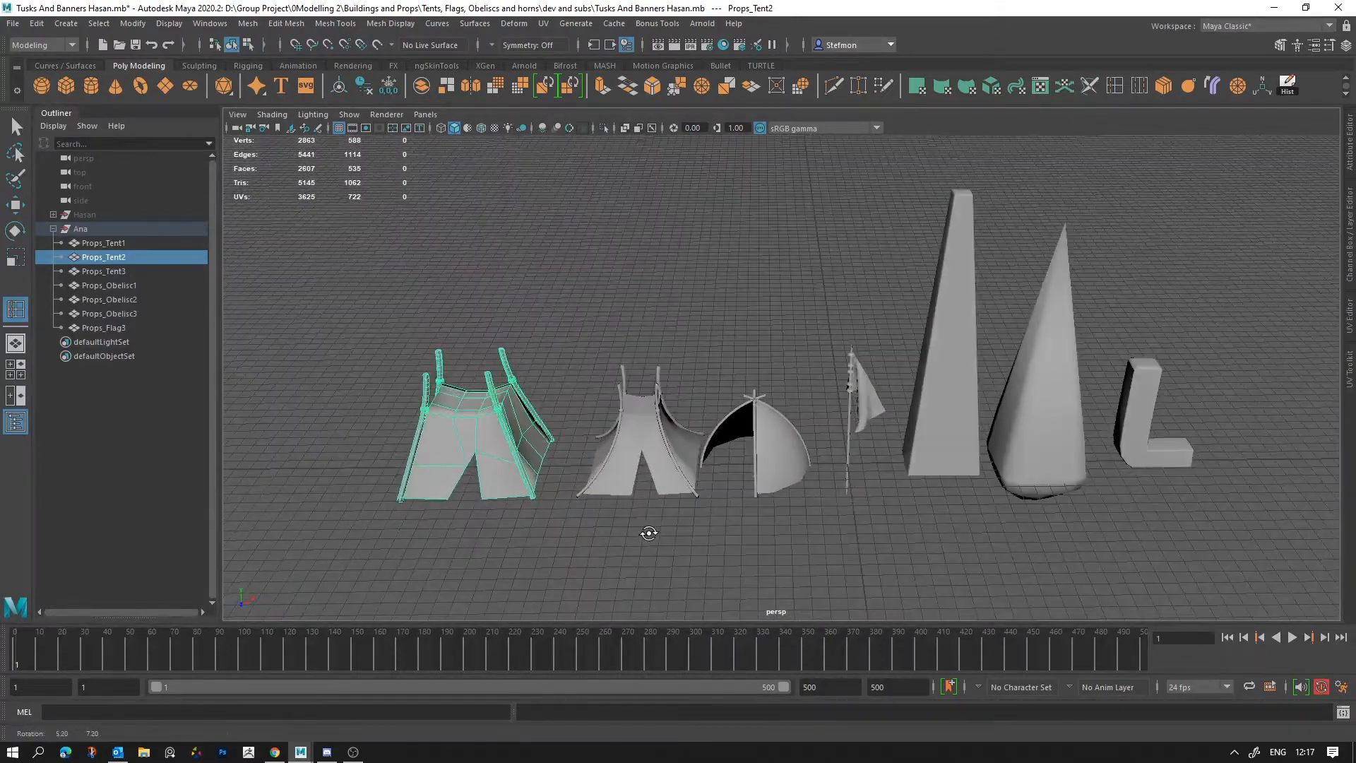
left_click_drag(1287, 143, 1286, 143)
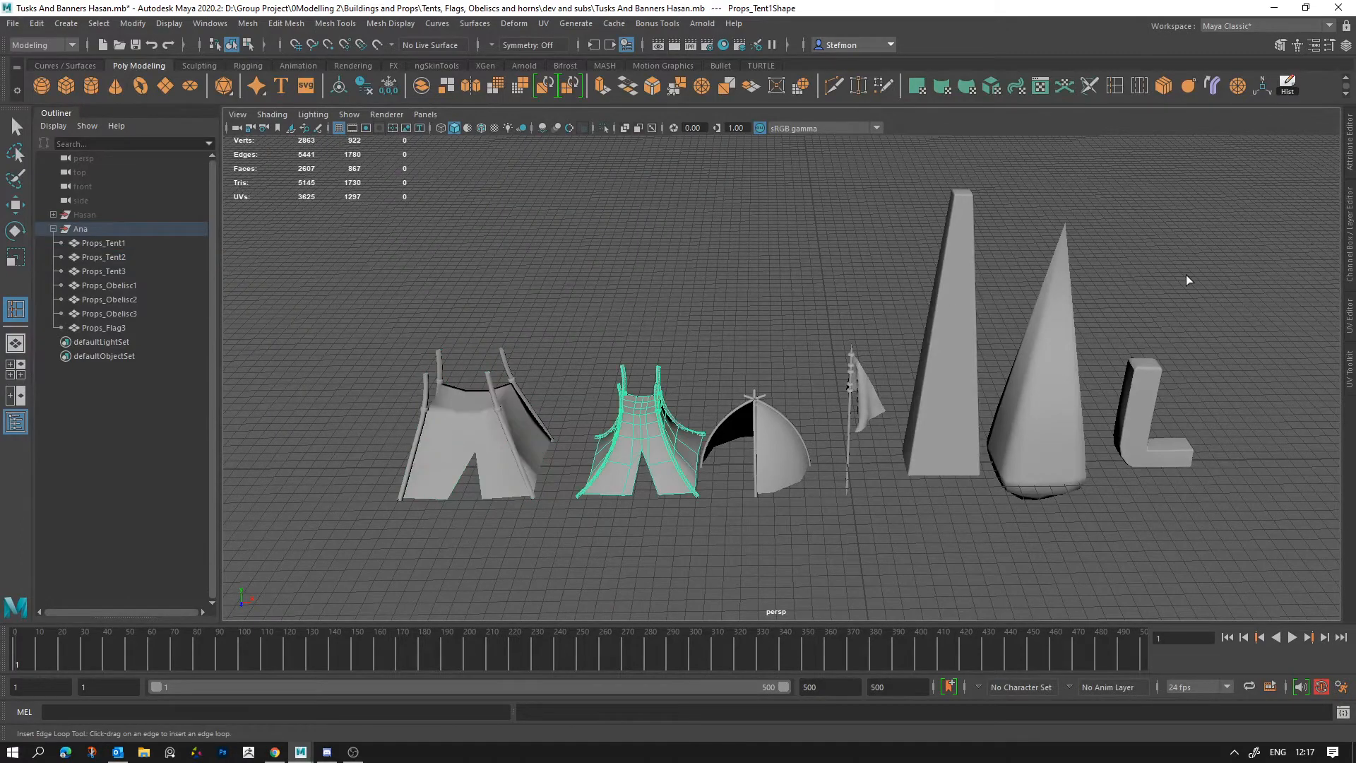
Step: Clear the selection, examine the row again and select Props_Tent2 to compare its wireframe with the neighbouring props
left_click_drag(468, 488, 596, 507, "alt")
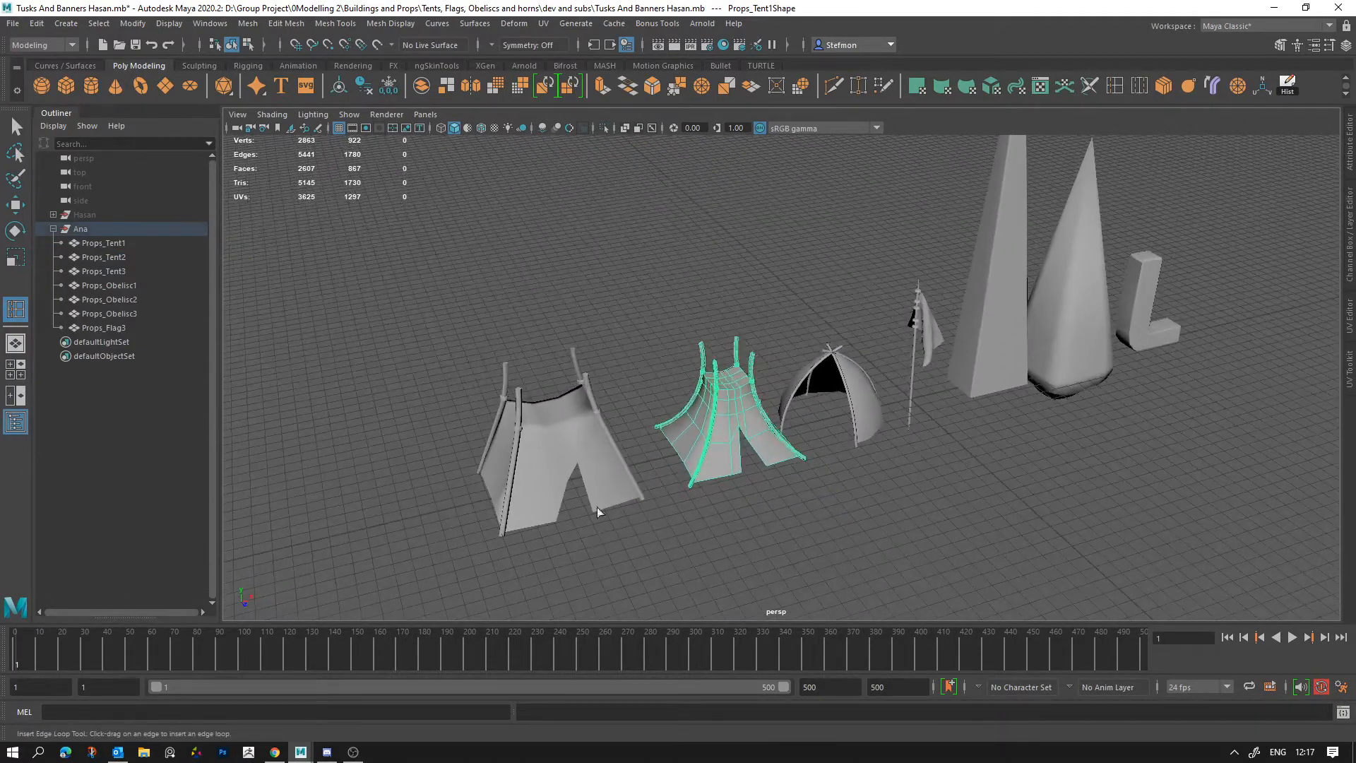
left_click(671, 517)
left_click_drag(681, 514, 713, 507, "alt")
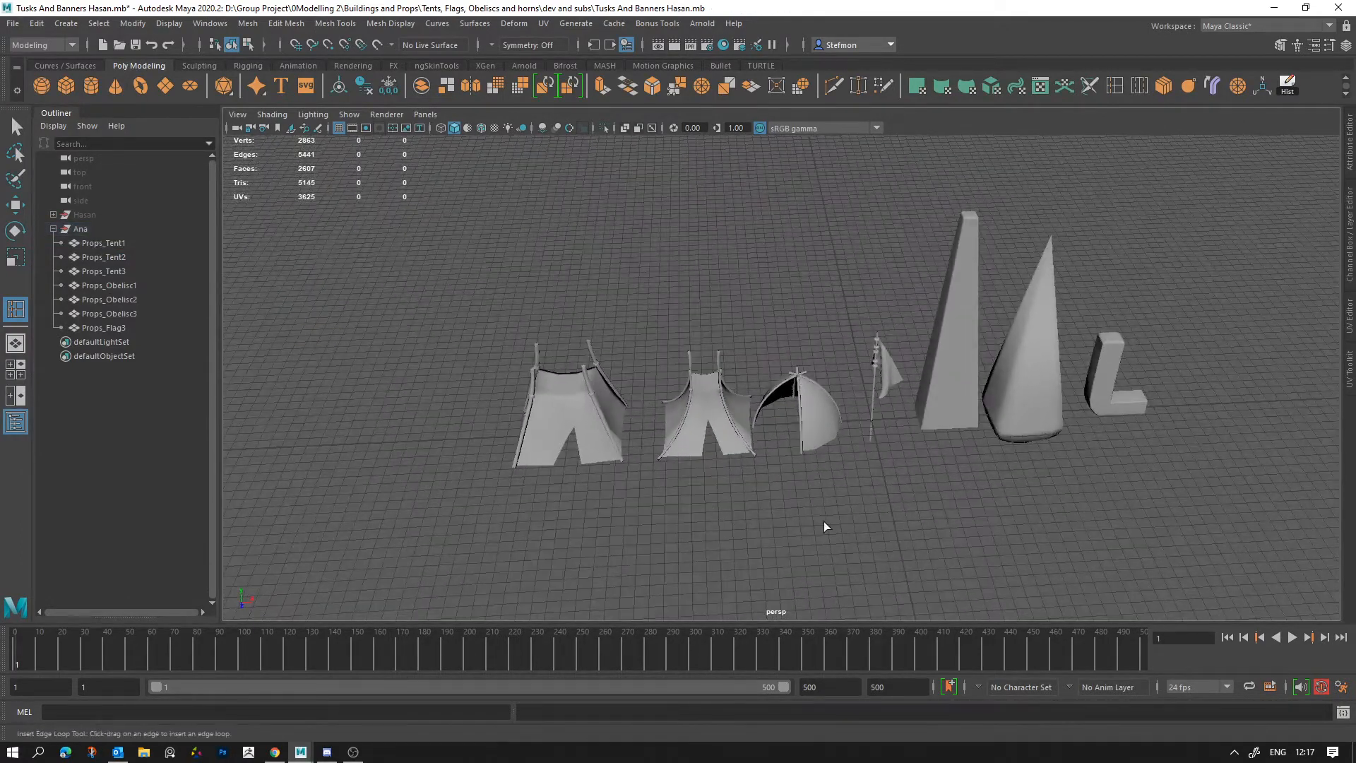
left_click_drag(824, 521, 826, 534, "alt")
middle_click_drag(826, 534, 763, 521, "alt")
left_click_drag(762, 521, 865, 486, "alt")
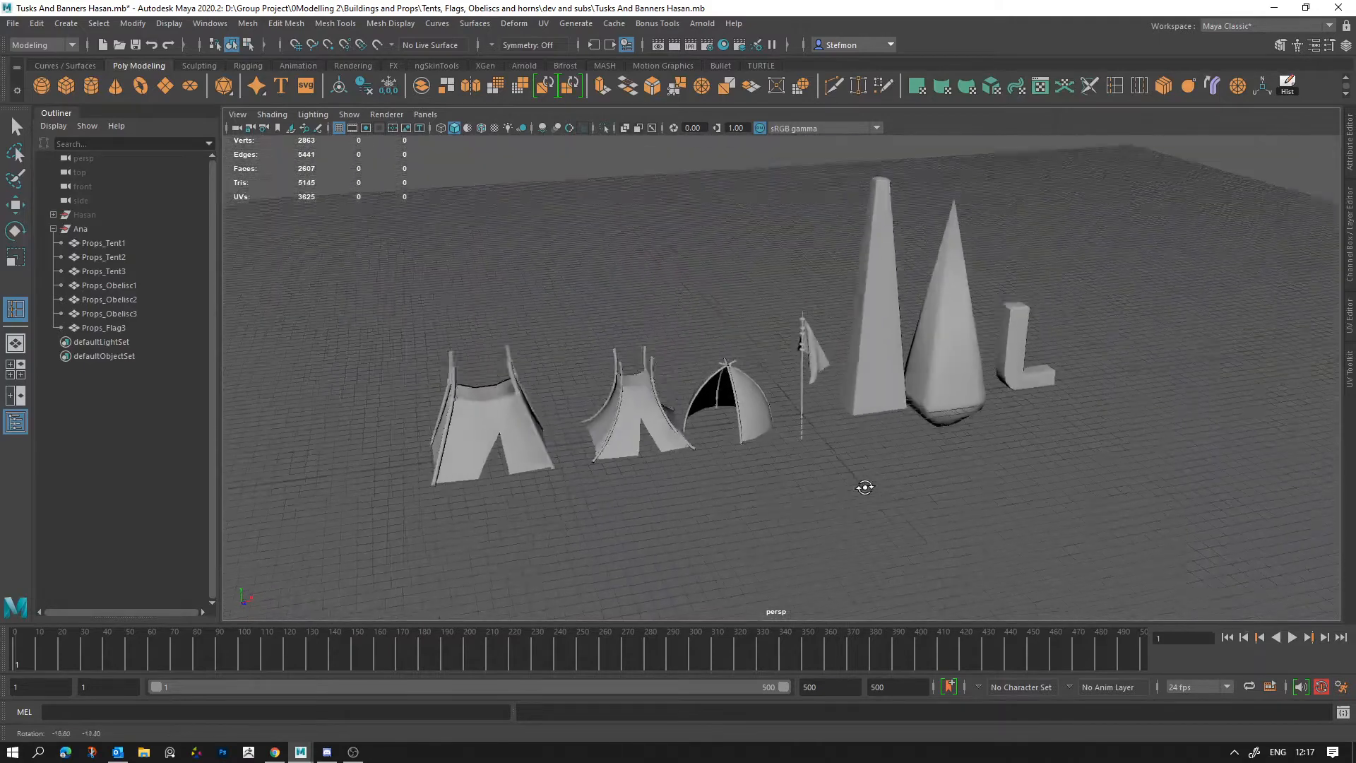
right_click_drag(865, 487, 936, 575, "alt")
middle_click_drag(935, 575, 1083, 472, "alt")
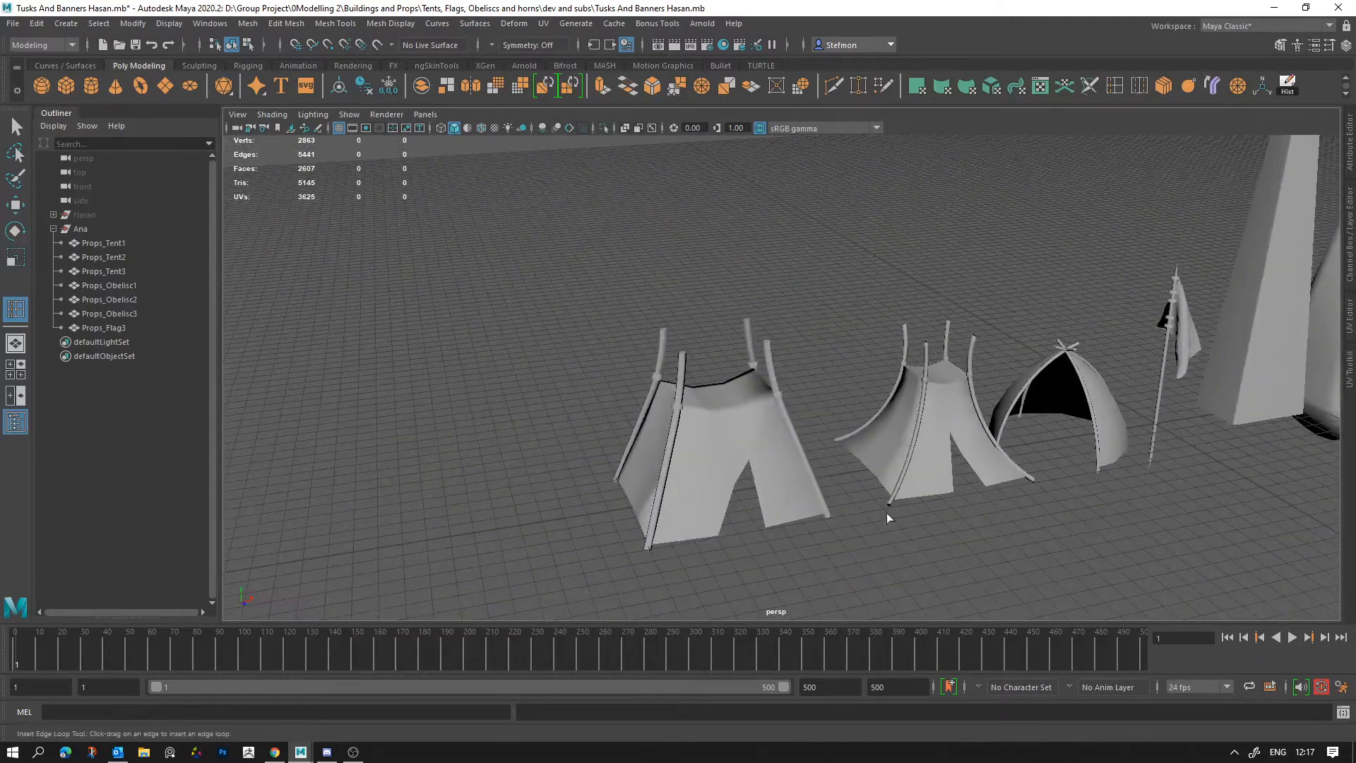
left_click(825, 507)
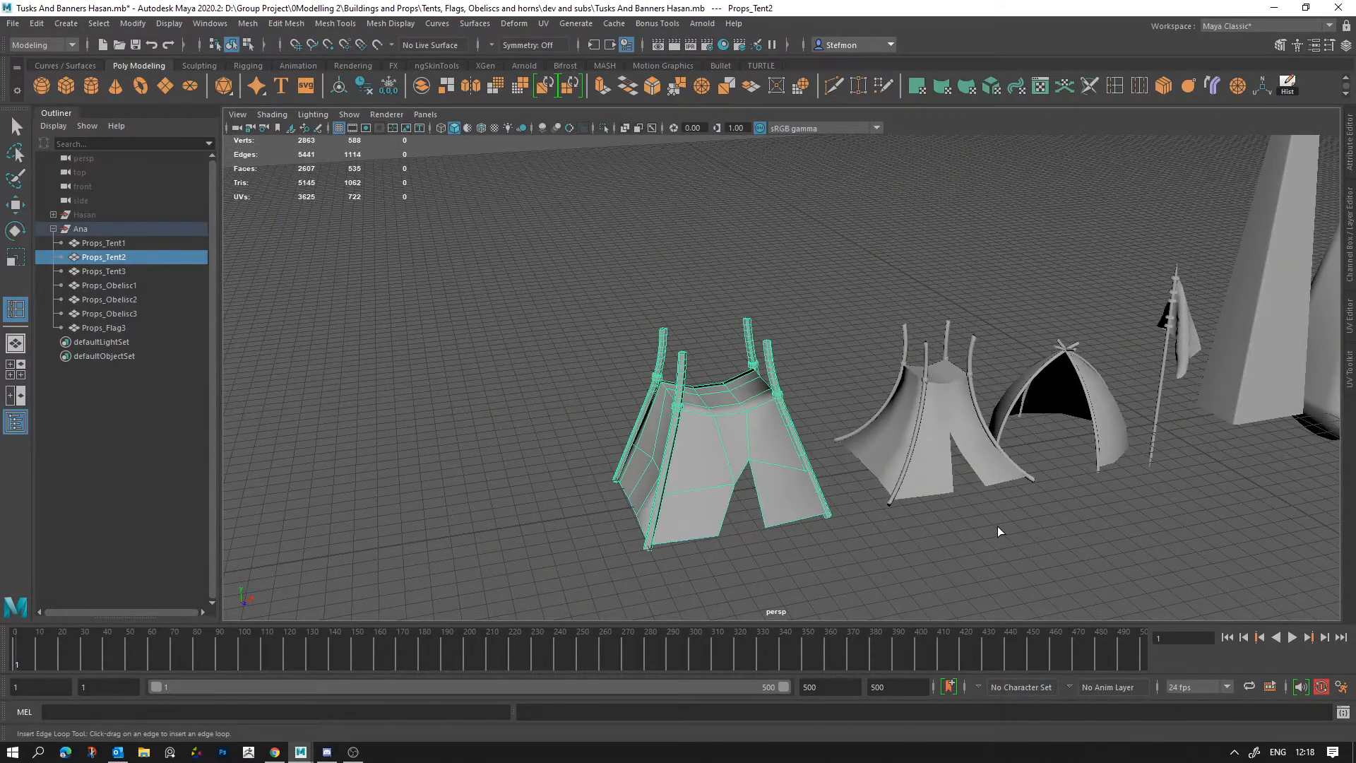
left_click_drag(998, 527, 1036, 536, "alt")
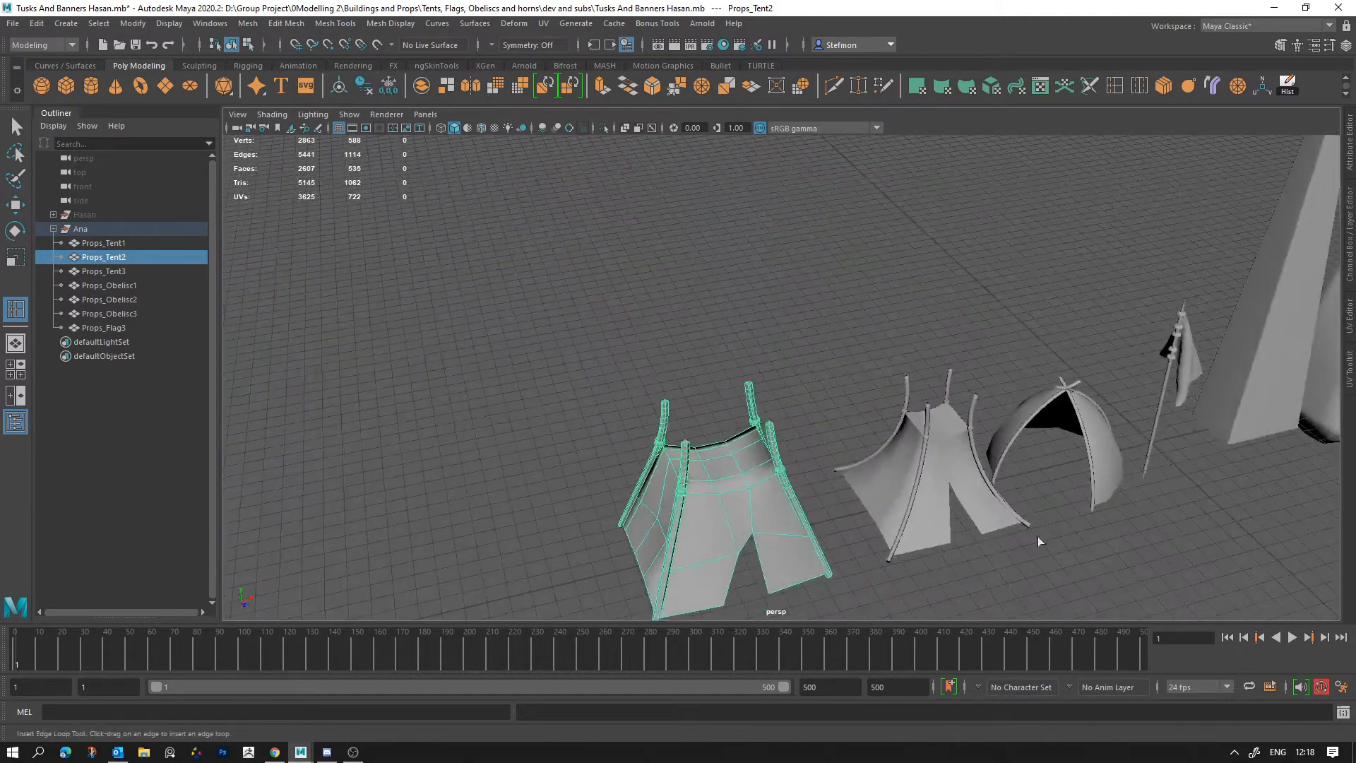
right_click_drag(1037, 536, 936, 502, "alt")
middle_click_drag(936, 503, 496, 549, "alt")
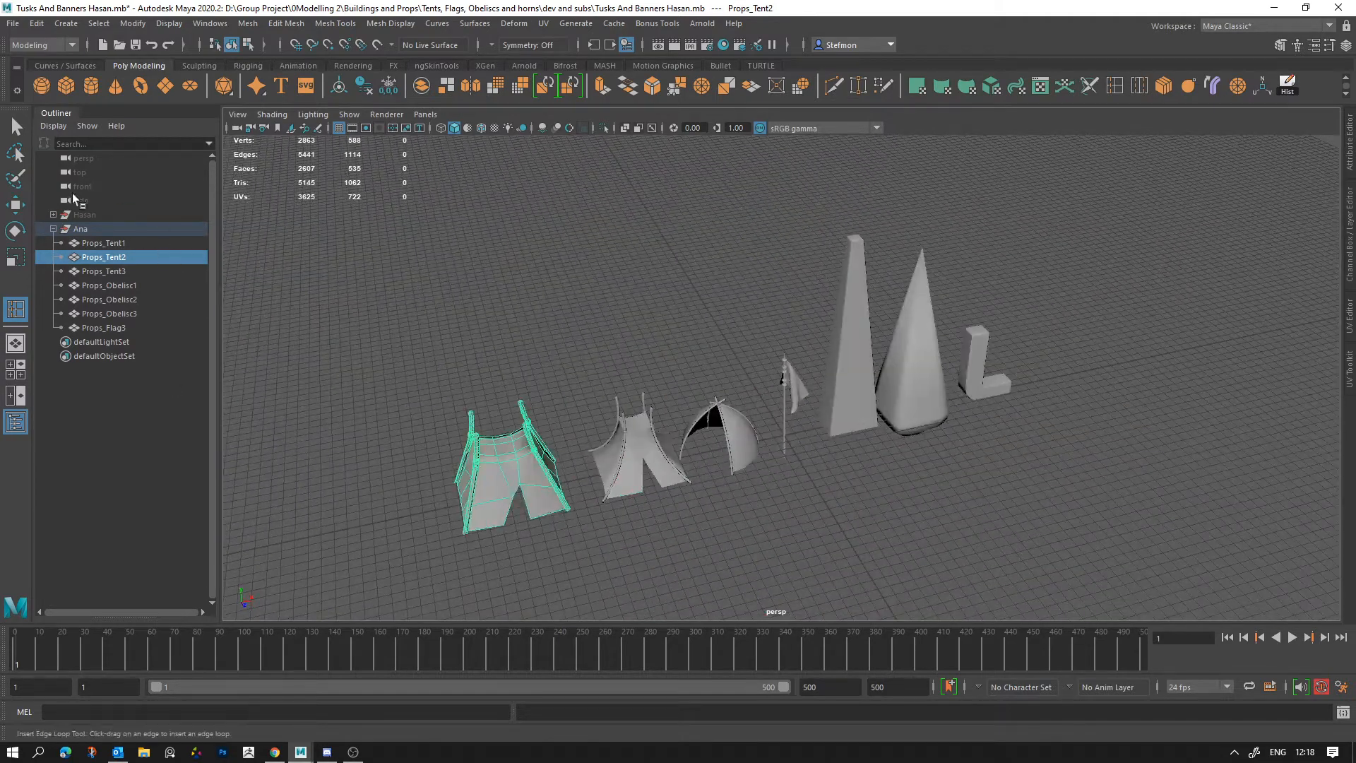
Step: Try to unhide the group holding the horns and banners, expanding it and selecting Prop_Horn3 through Prop_Flag1
left_click(85, 215)
key("h")
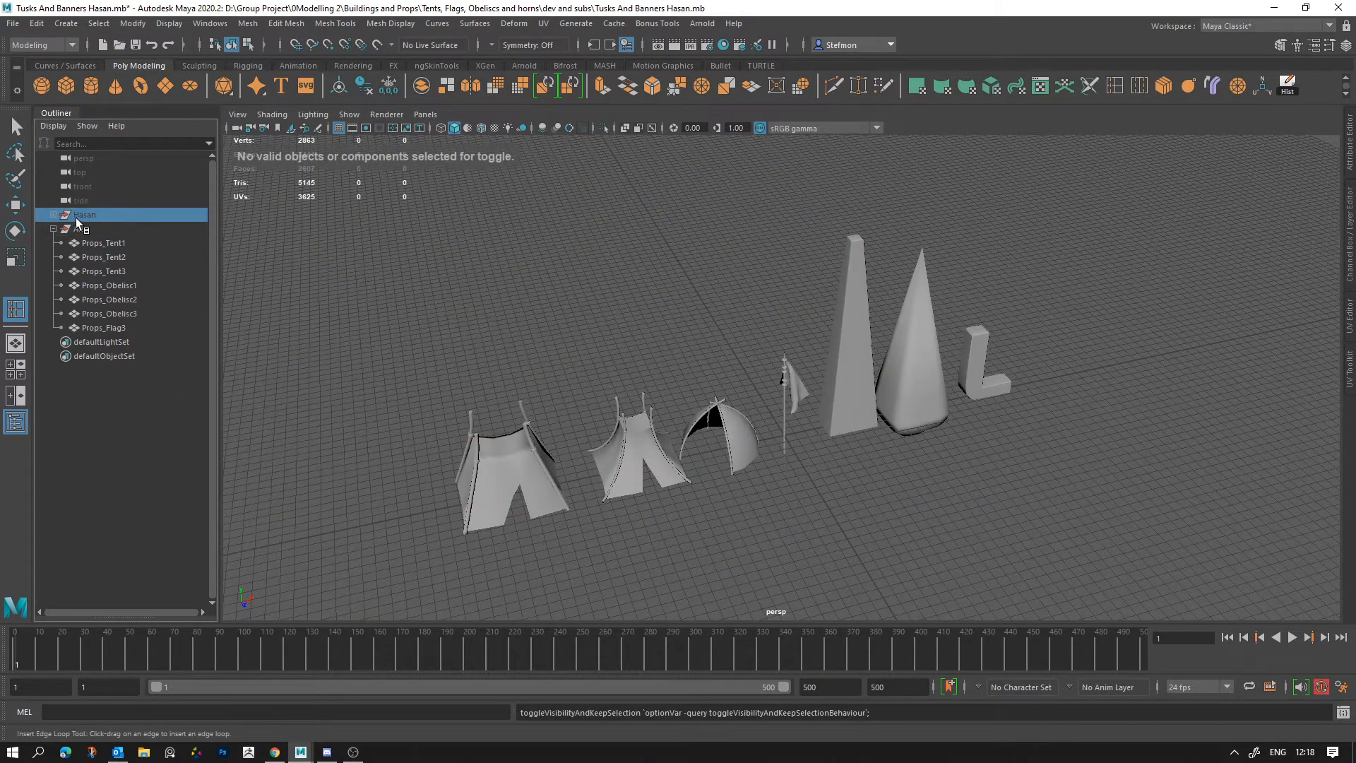
left_click(54, 214)
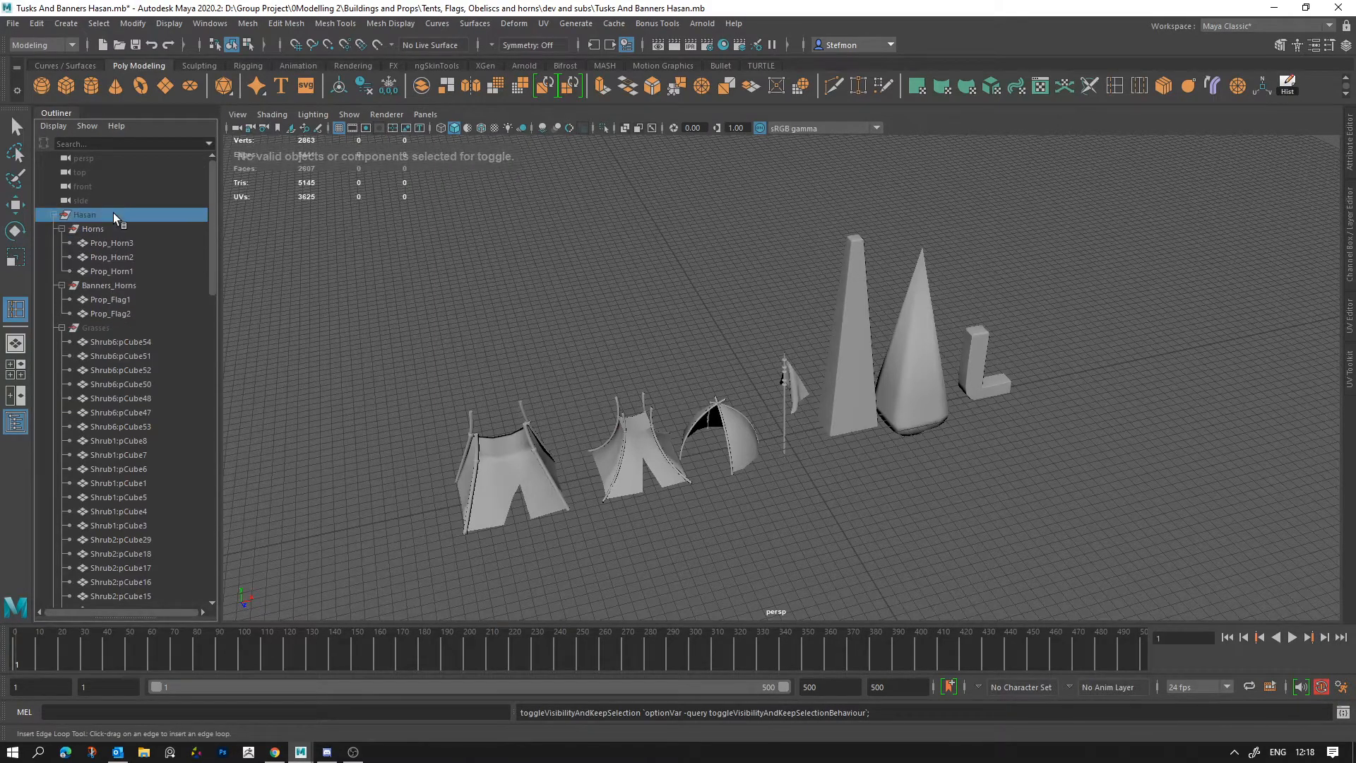
key("f")
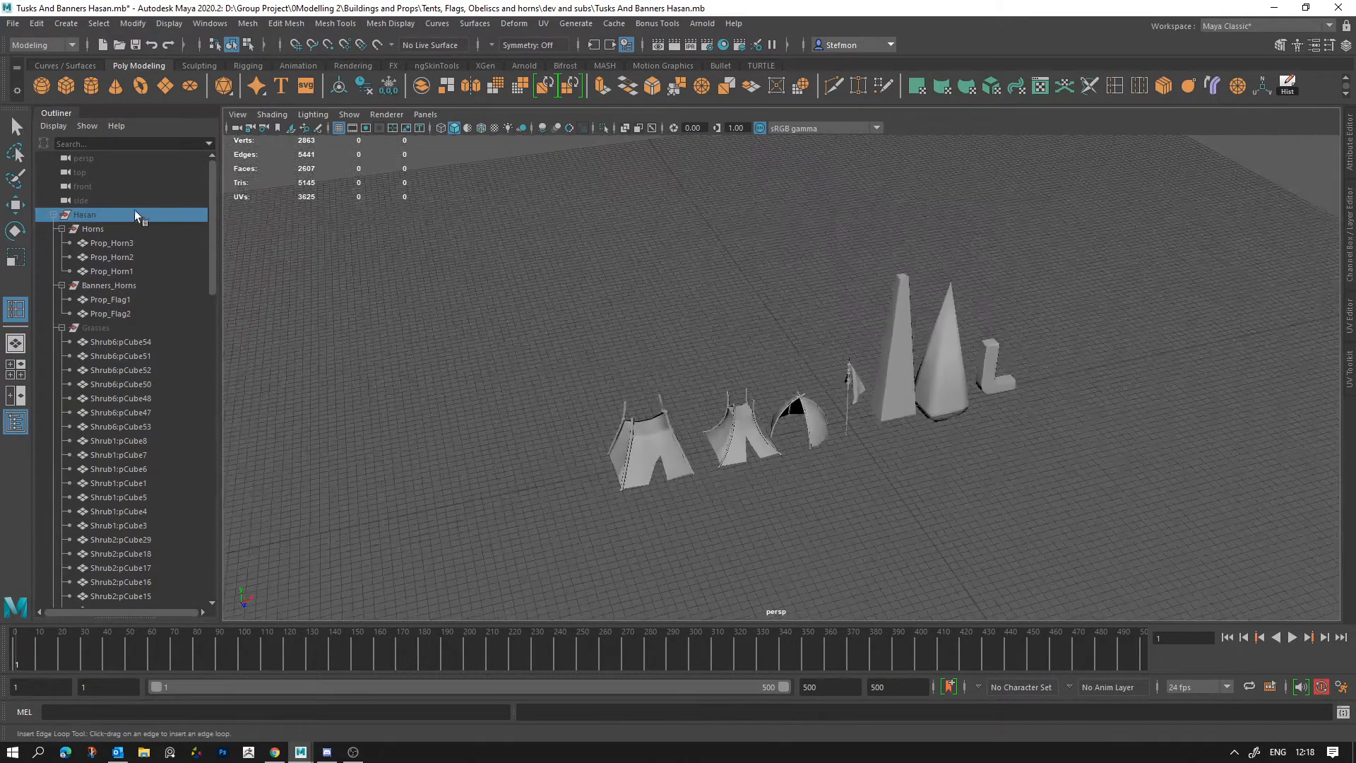
left_click(139, 226)
left_click(139, 215)
key("h")
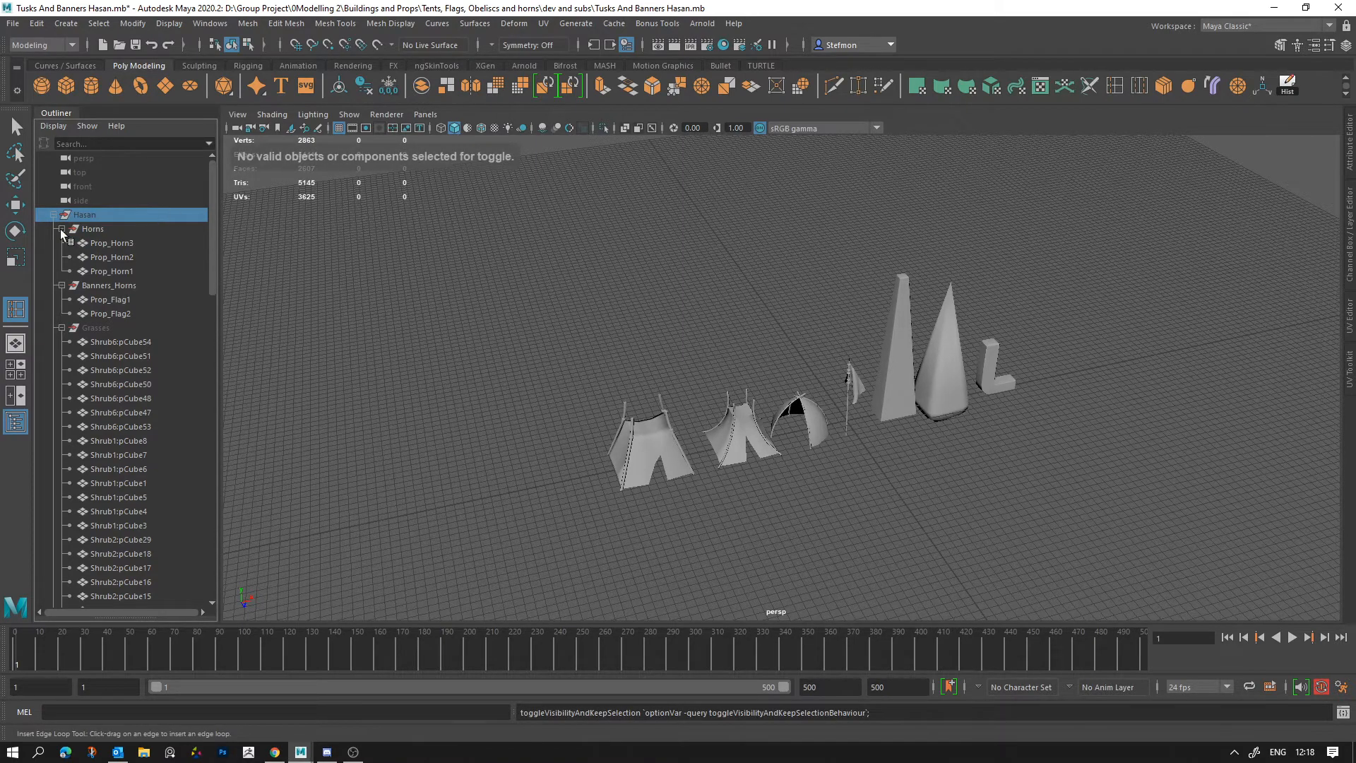
left_click(370, 333)
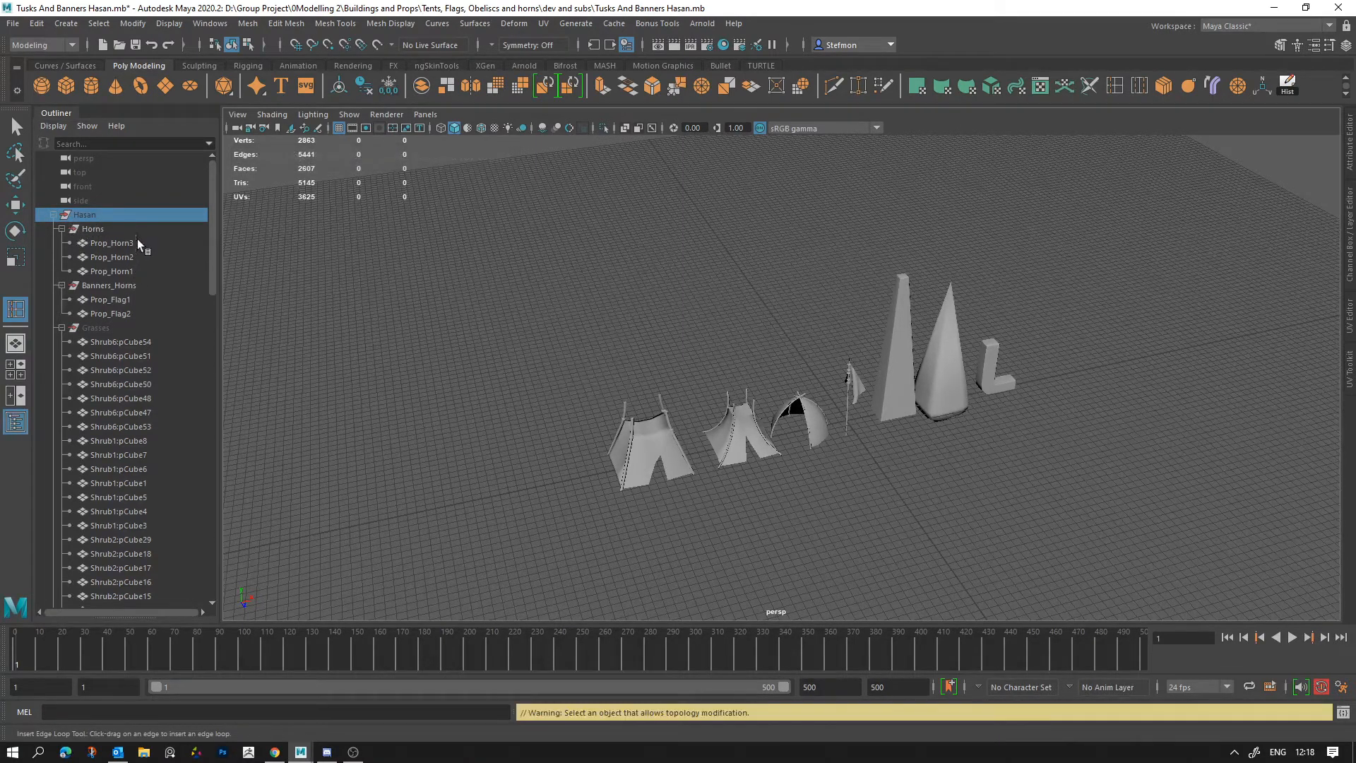
left_click_drag(137, 241, 131, 294)
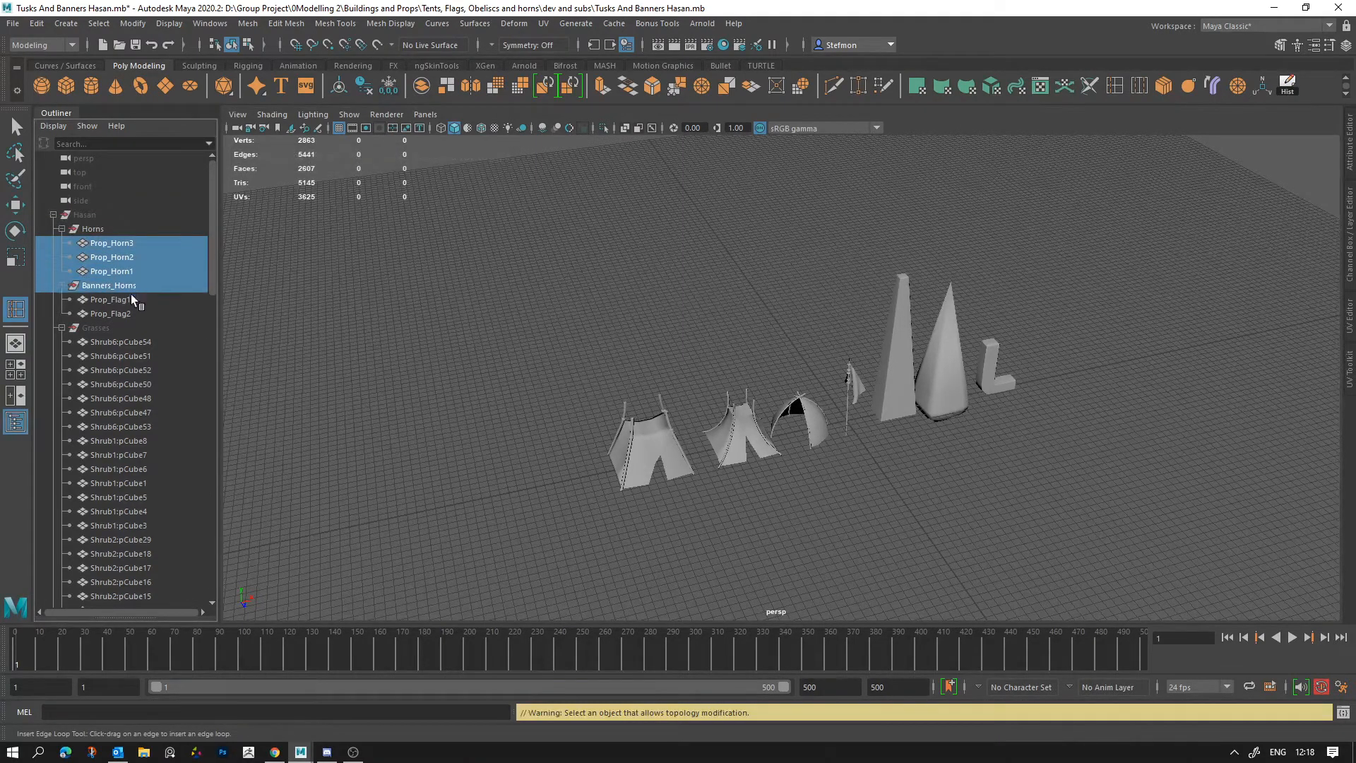
Step: Reopen the Tusks And Banners scene from the recent files and continue past the student version notice
left_click(13, 24)
mouse_move(109, 434)
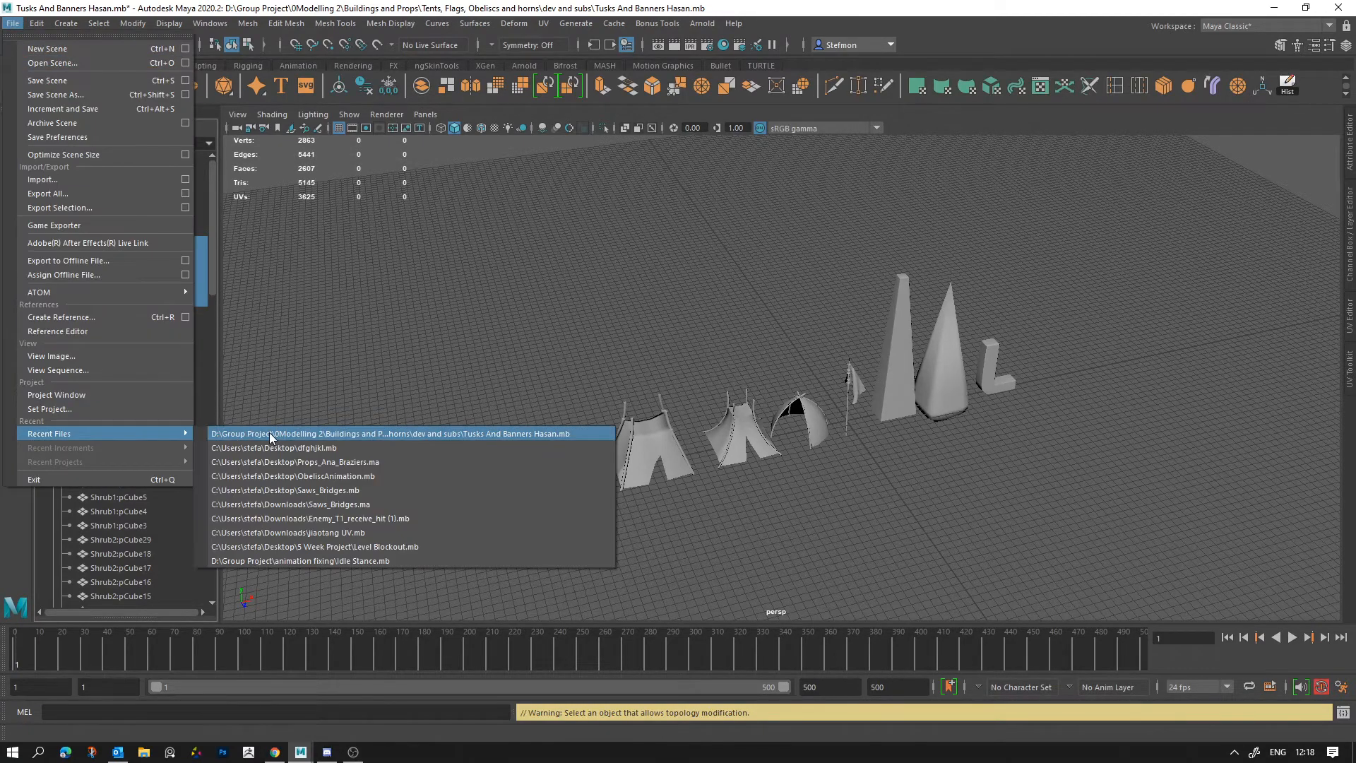
left_click(272, 432)
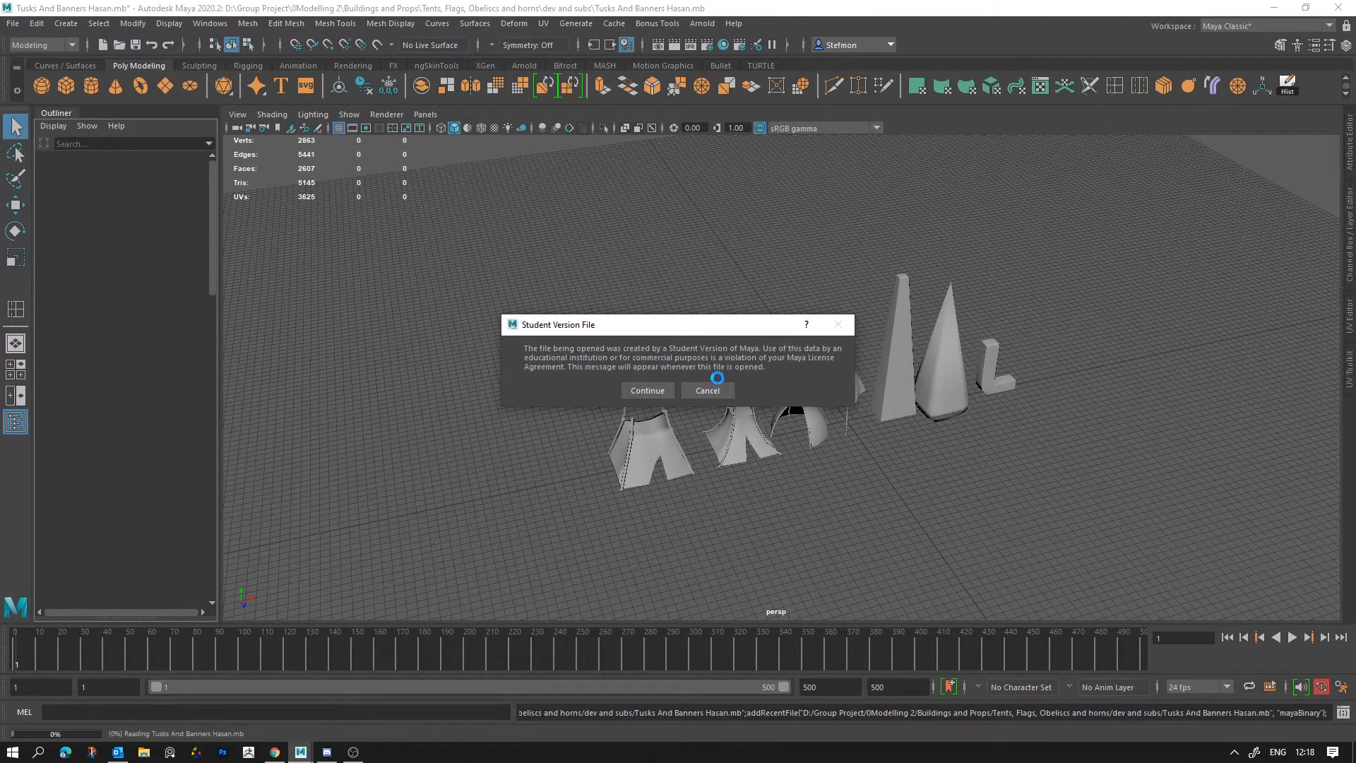
left_click(648, 390)
Step: Select all the props in the scene and open the UV Editor framed on their UV shells
left_click_drag(557, 233, 990, 625)
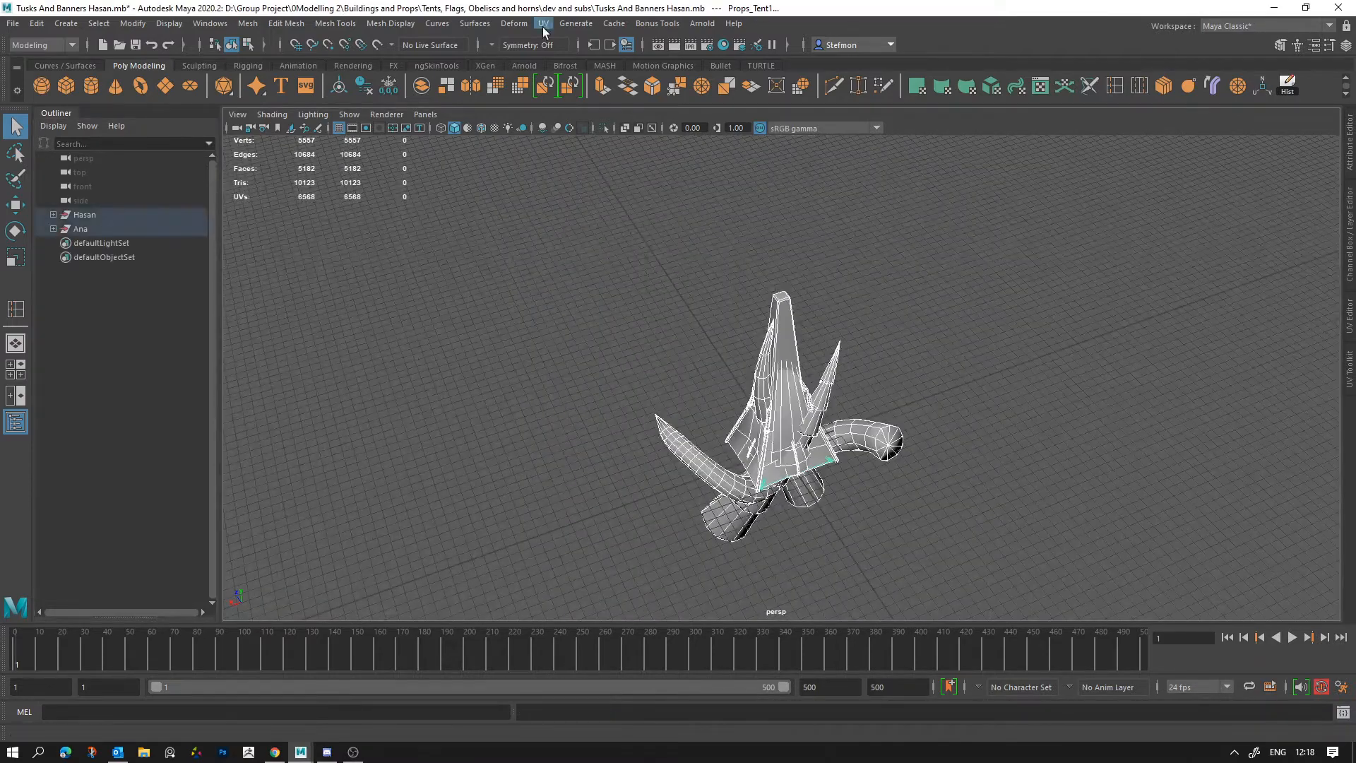
left_click(549, 28)
left_click(569, 49)
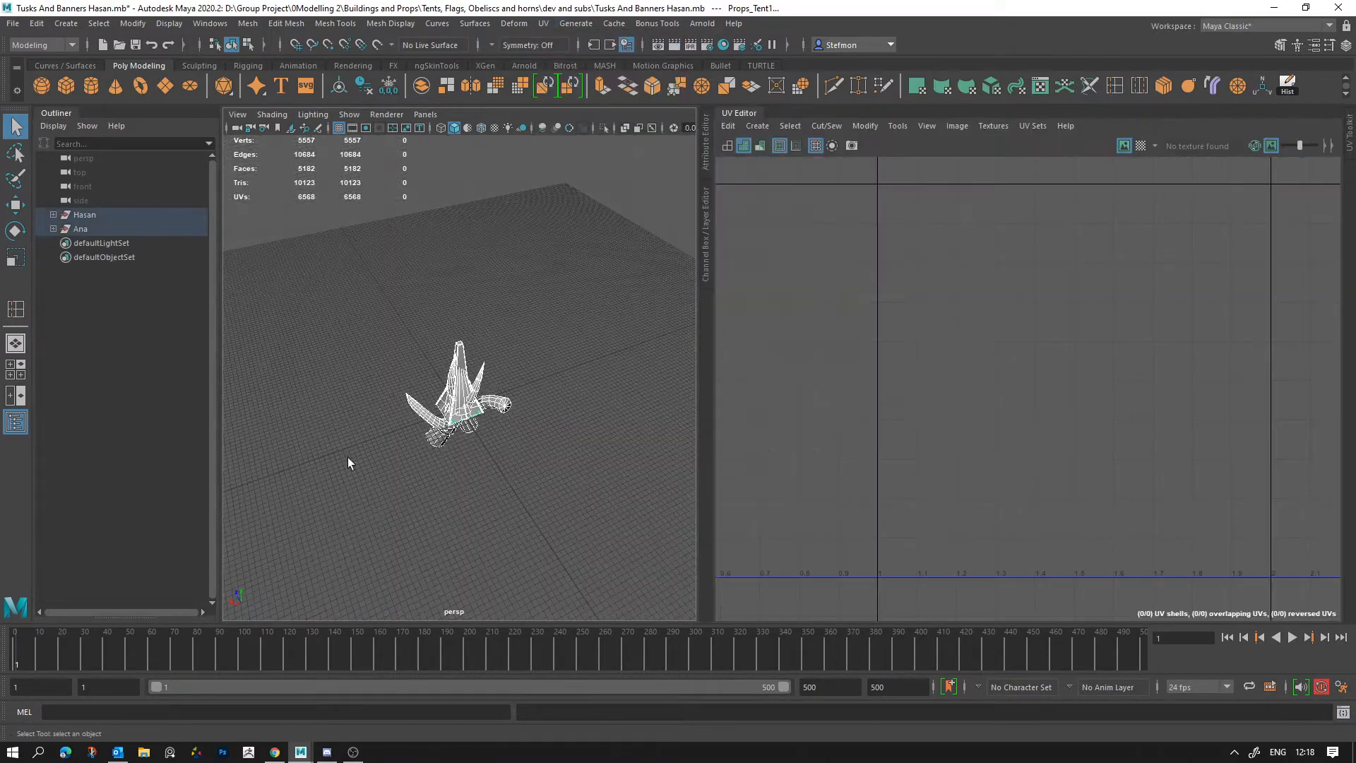
middle_click_drag(849, 389, 1167, 368, "alt")
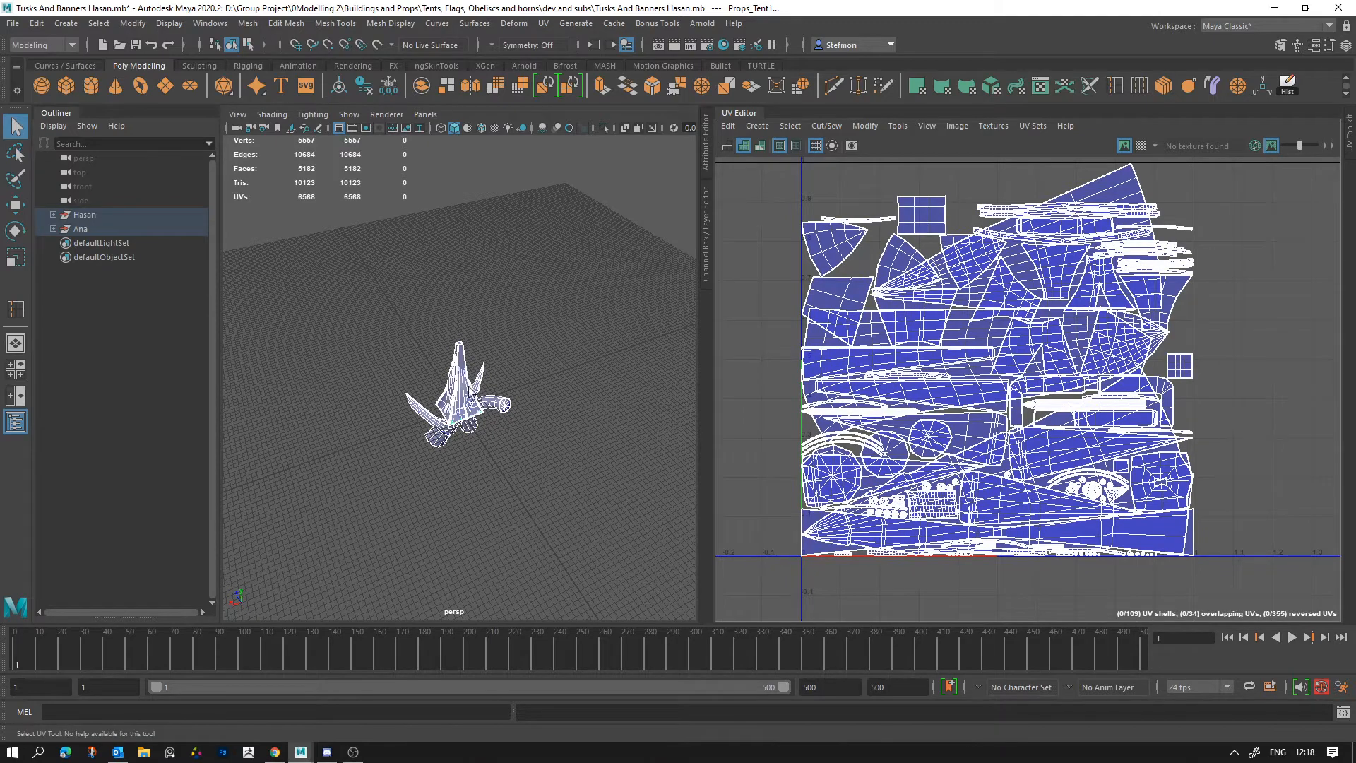
right_click_drag(293, 383, 376, 384, "alt")
Step: Select the group holding the horns and banners to view its UV shells, and expand its subgroups
left_click(88, 216)
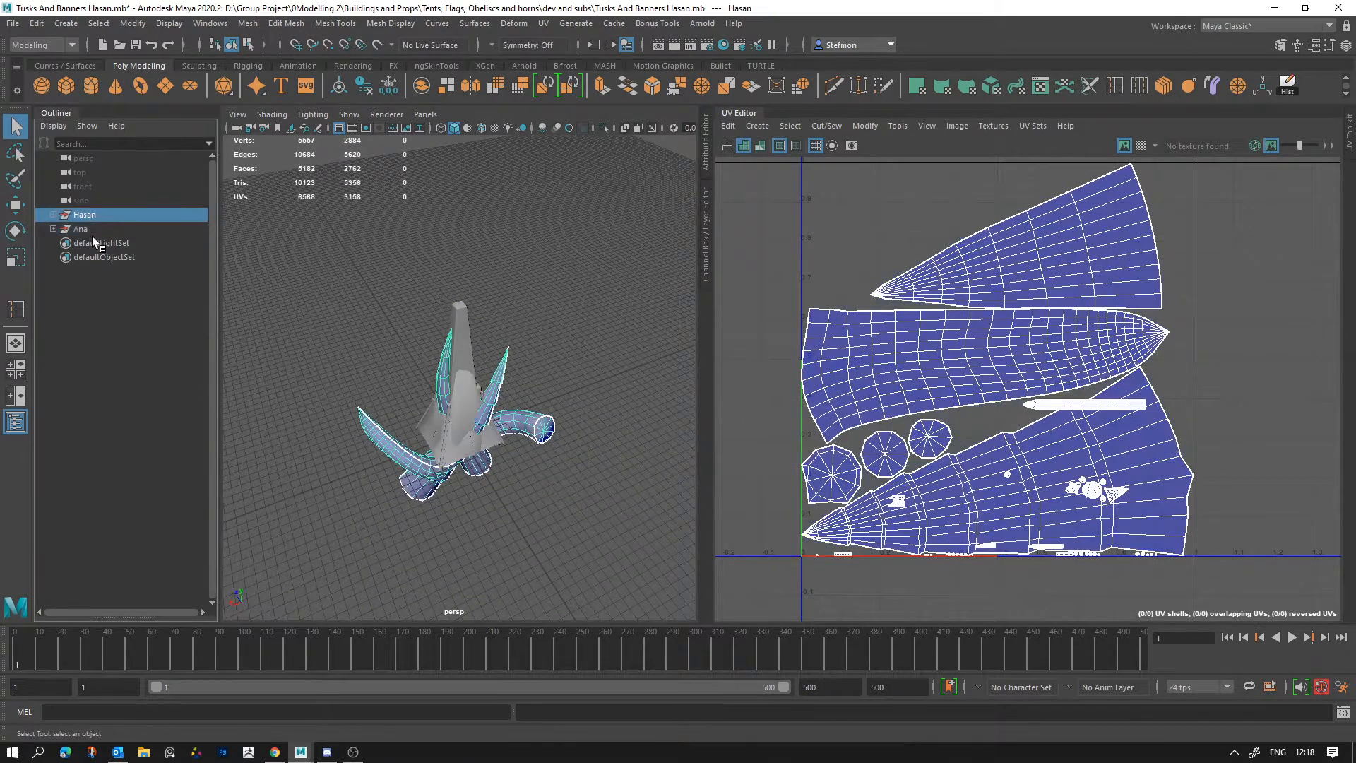
right_click_drag(692, 337, 780, 413, "alt")
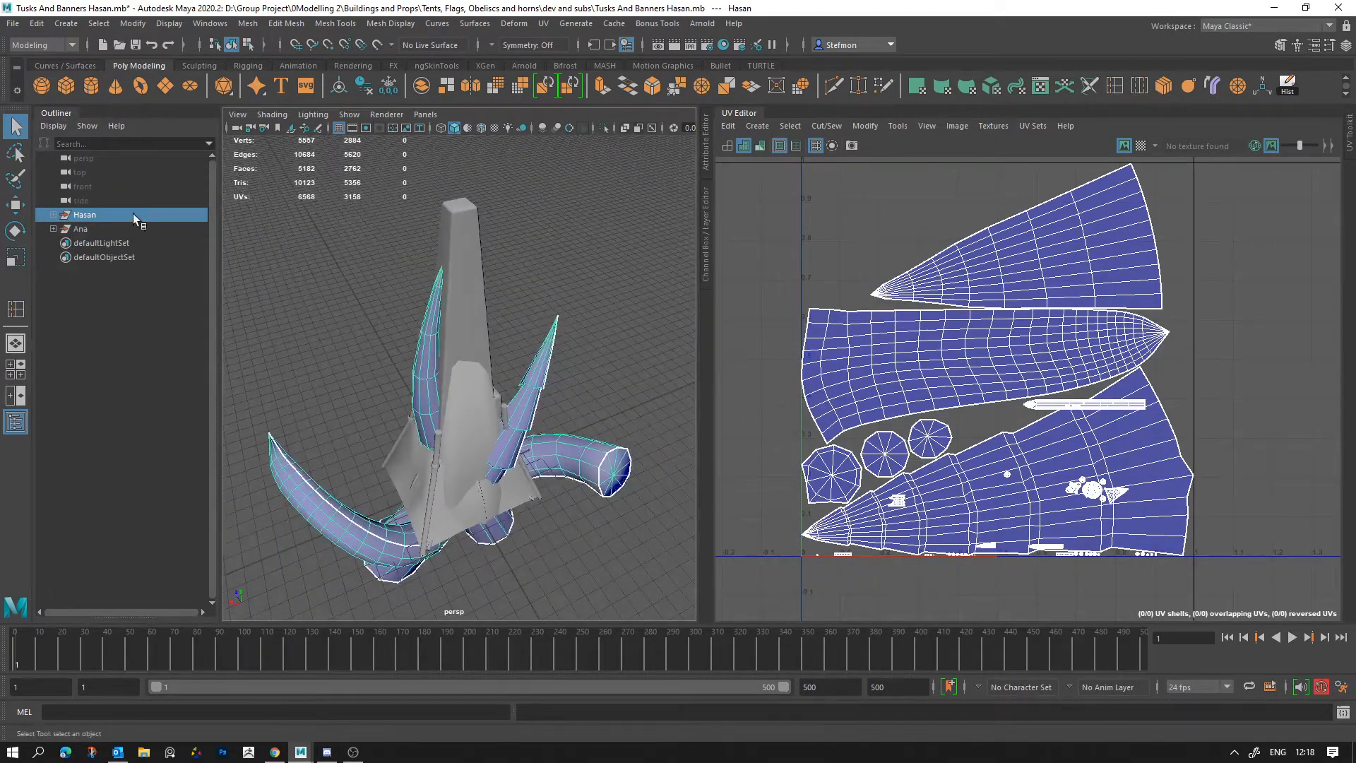
left_click(54, 215)
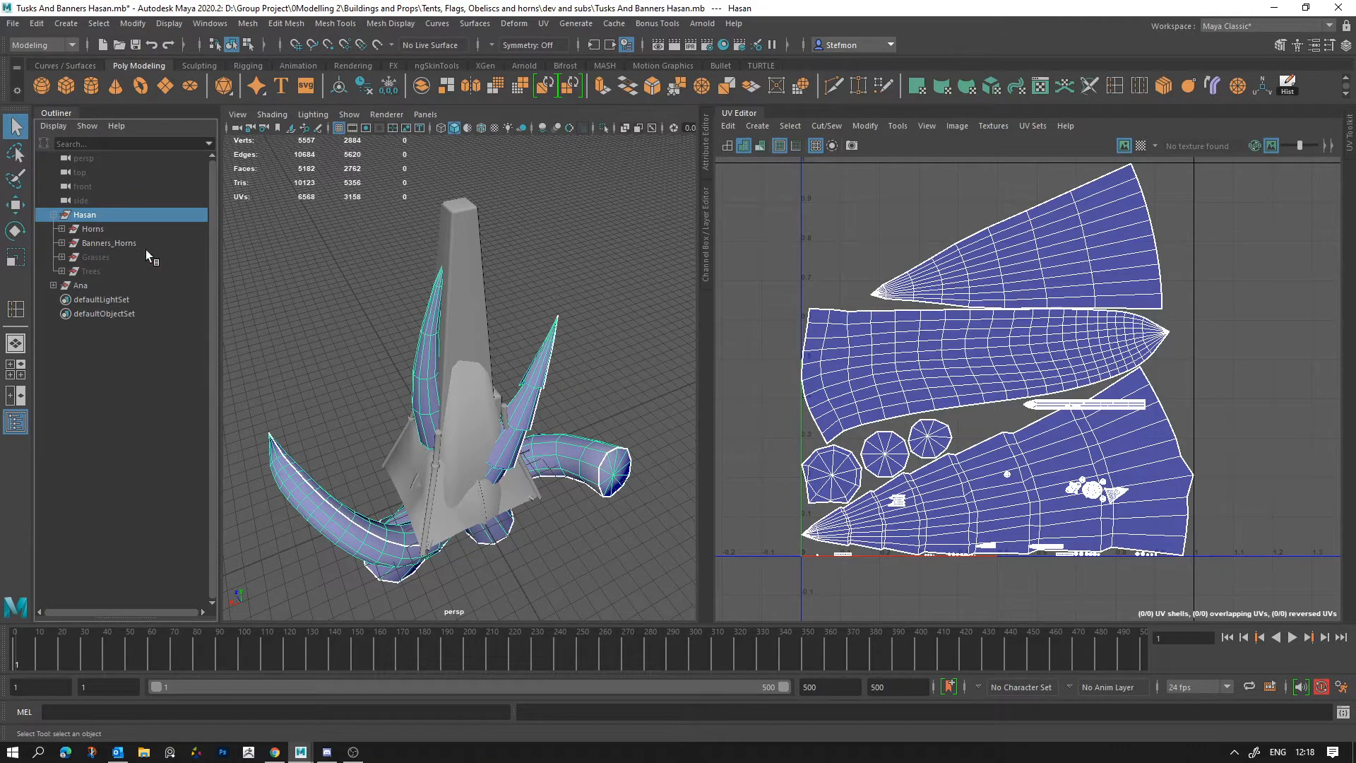
left_click(54, 214, "shift")
scroll(80, 417, "down", 10)
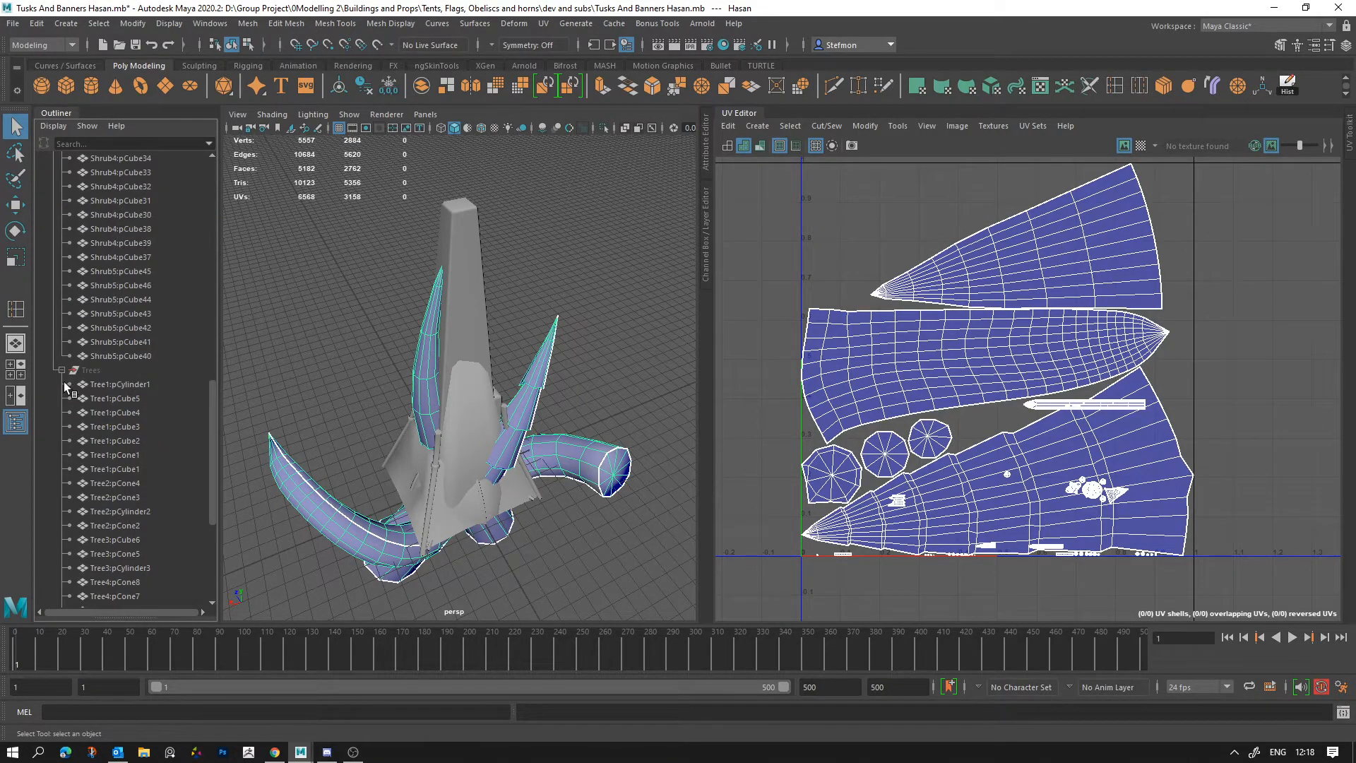
Step: Select all the props and deselect the horns to isolate the UV shells of the remaining props
left_click_drag(295, 570, 488, 396)
left_click(315, 492, "ctrl")
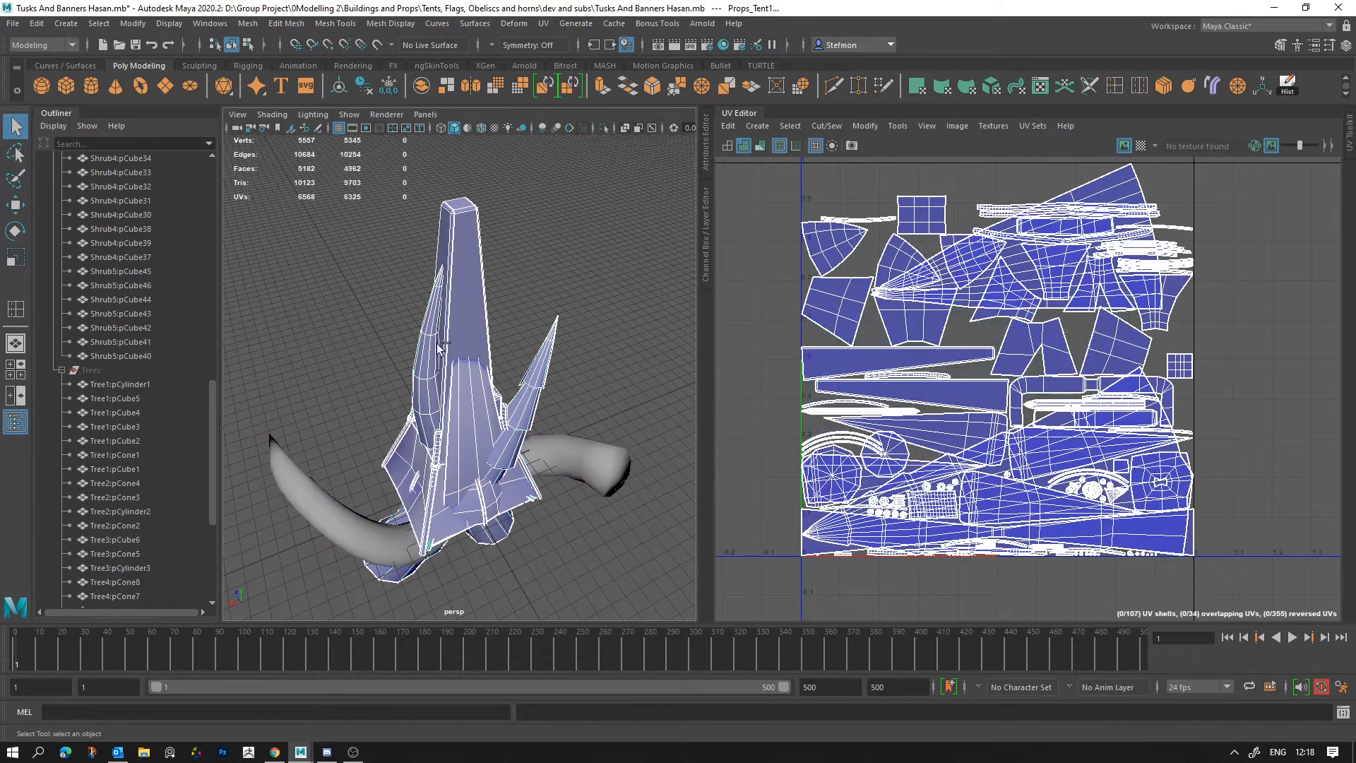
left_click(423, 348, "ctrl")
left_click(545, 382, "ctrl")
scroll(1128, 437, "up", 5)
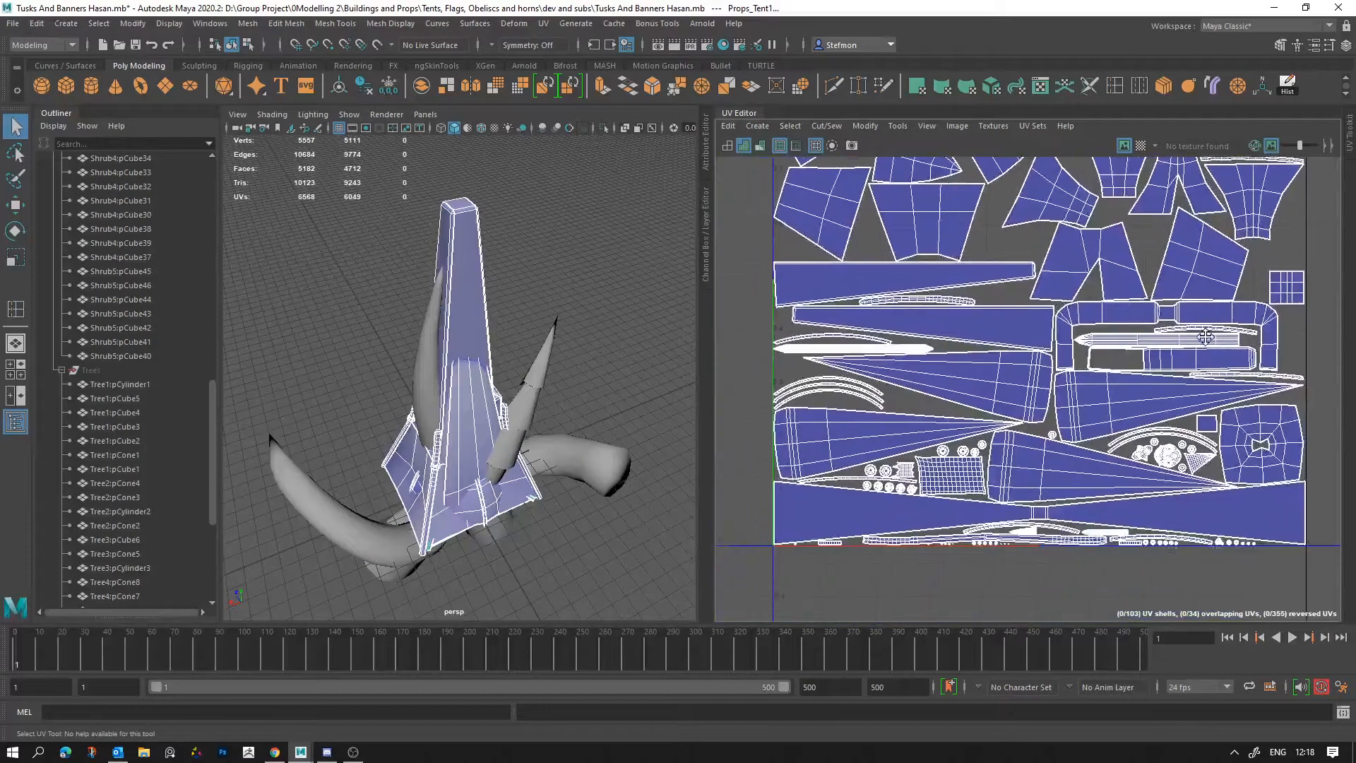
Step: Examine the UV shells of the tents, obelisks and flag up close, adjusting the UV Editor's width against the viewport
scroll(1204, 430, "up", 6)
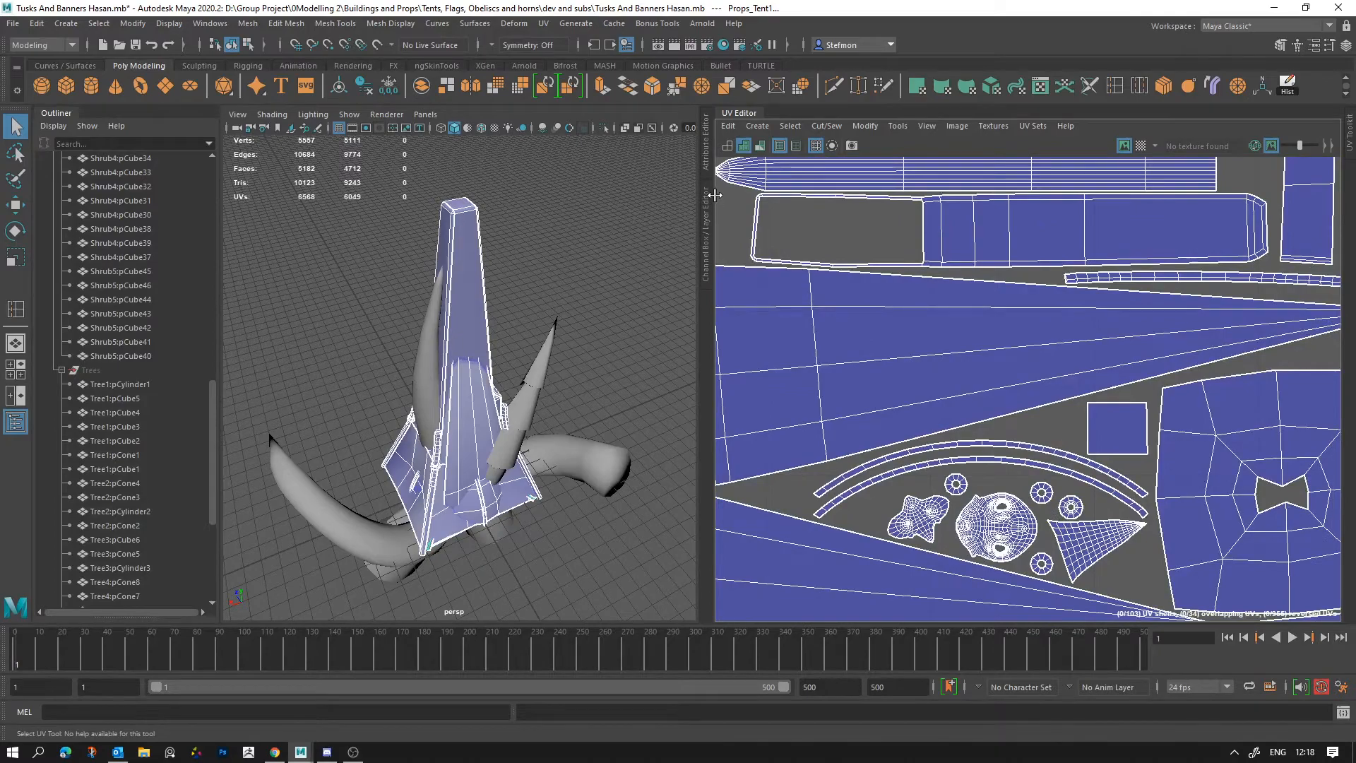
left_click_drag(317, 201, 315, 201)
scroll(781, 296, "down", 4)
middle_click_drag(848, 283, 1147, 209, "alt")
middle_click_drag(849, 403, 1169, 266, "alt")
scroll(1048, 300, "up", 8)
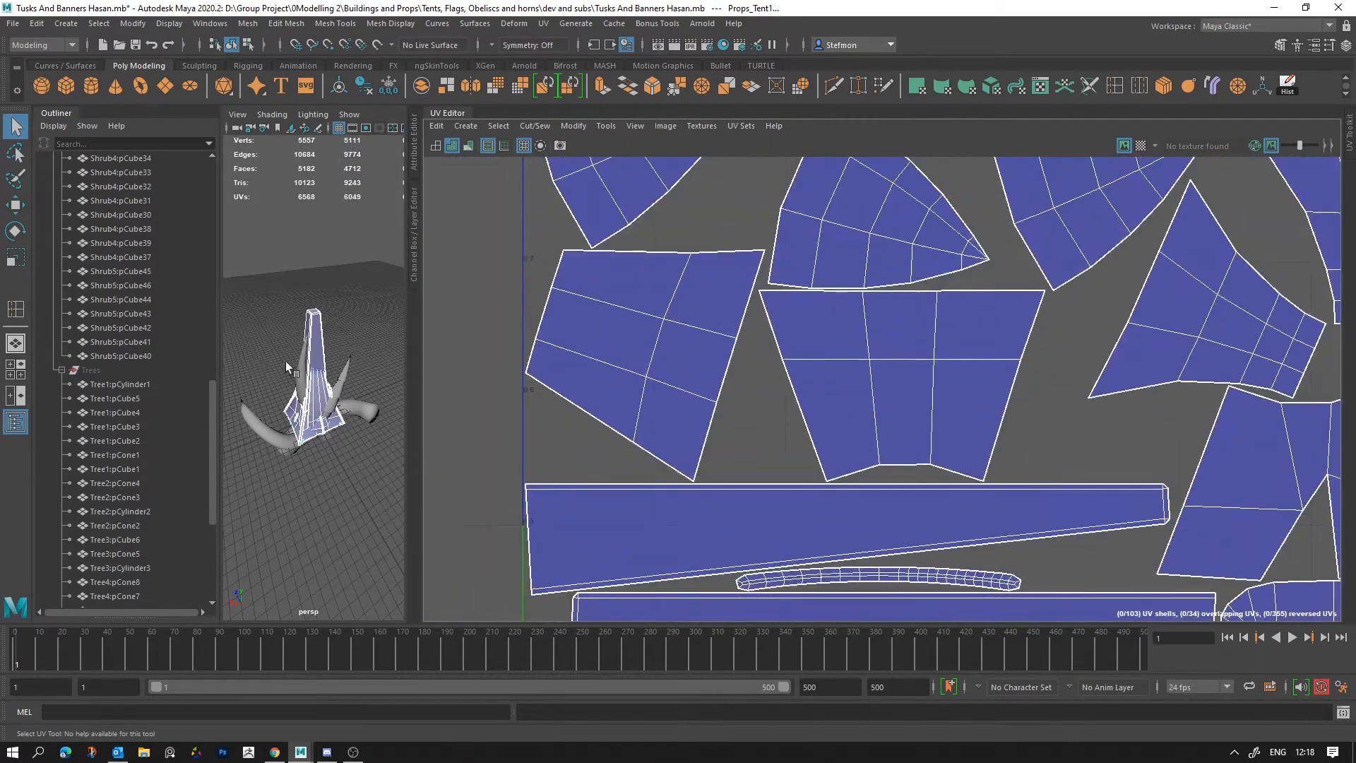
scroll(285, 361, "up", 4)
scroll(889, 351, "down", 6)
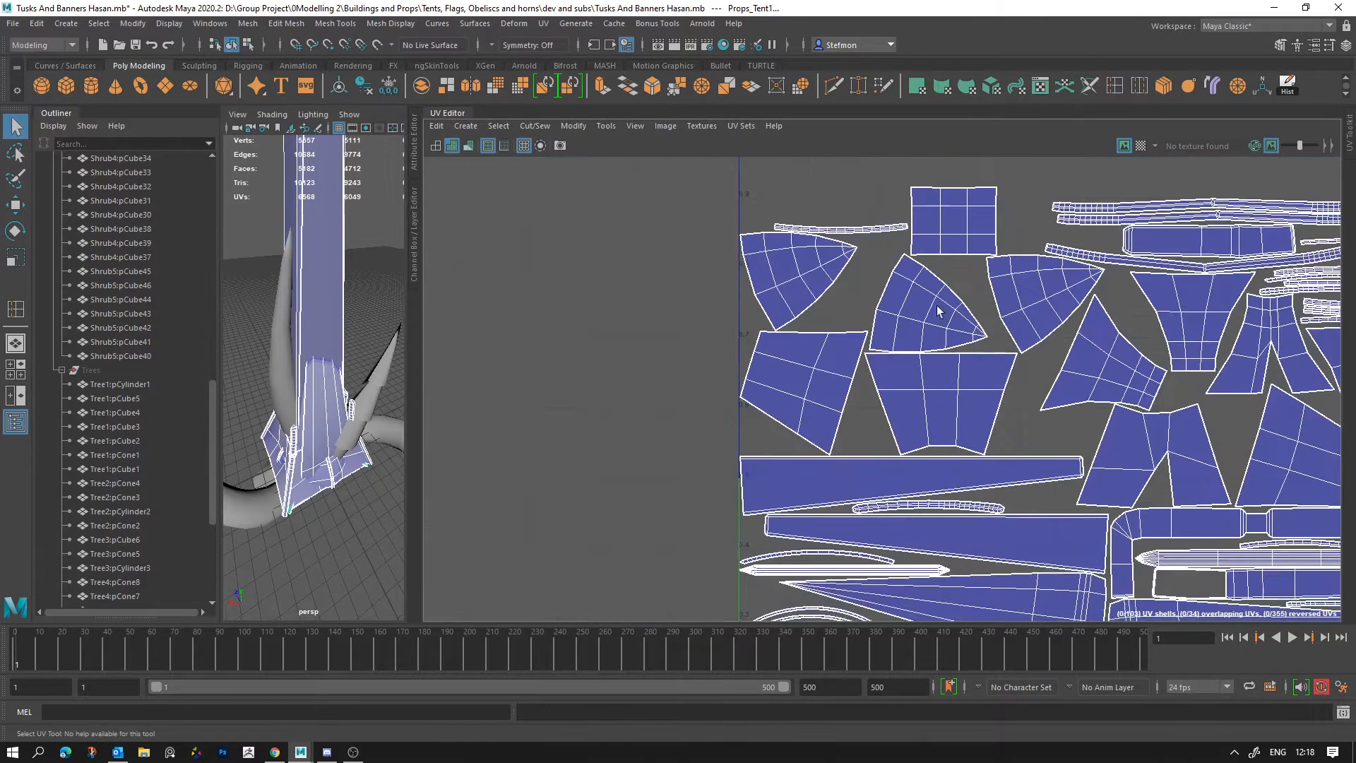
scroll(888, 351, "down", 2)
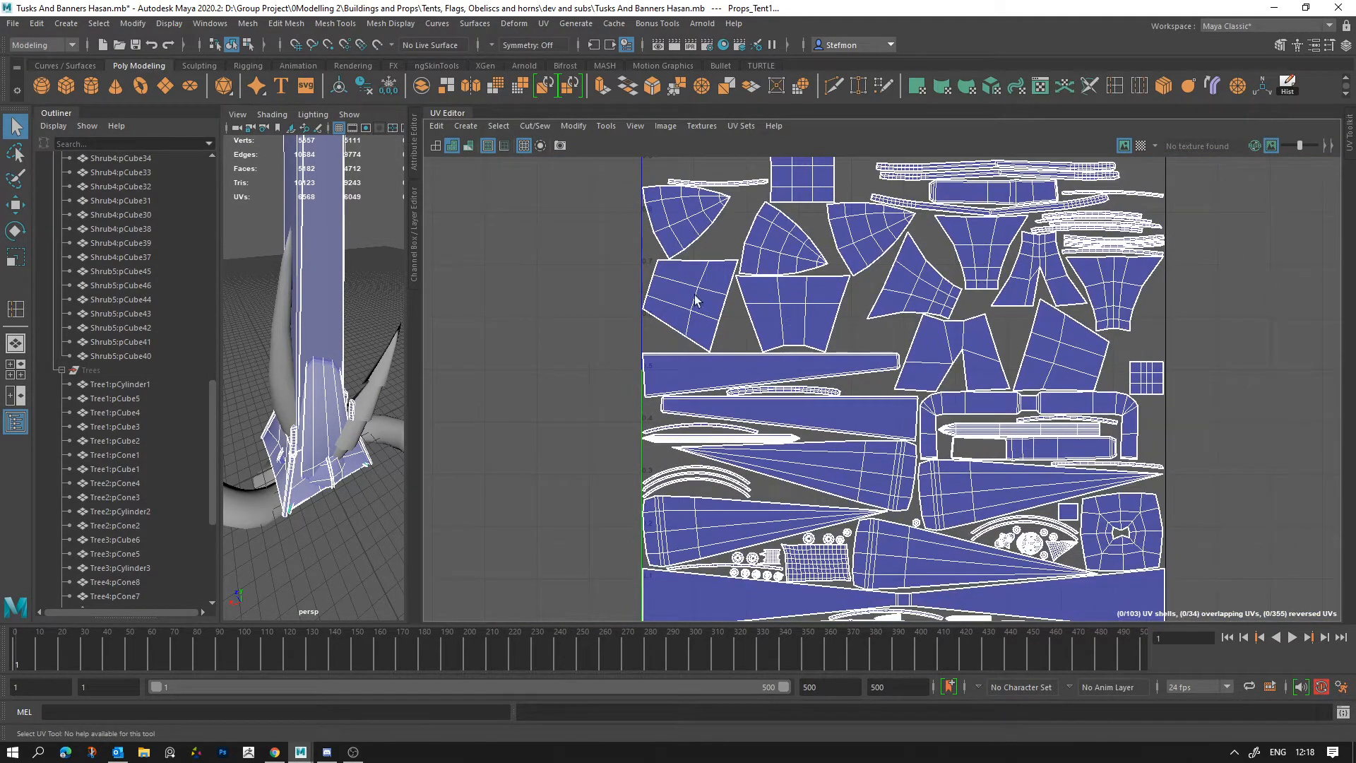
left_click_drag(754, 388, 753, 387)
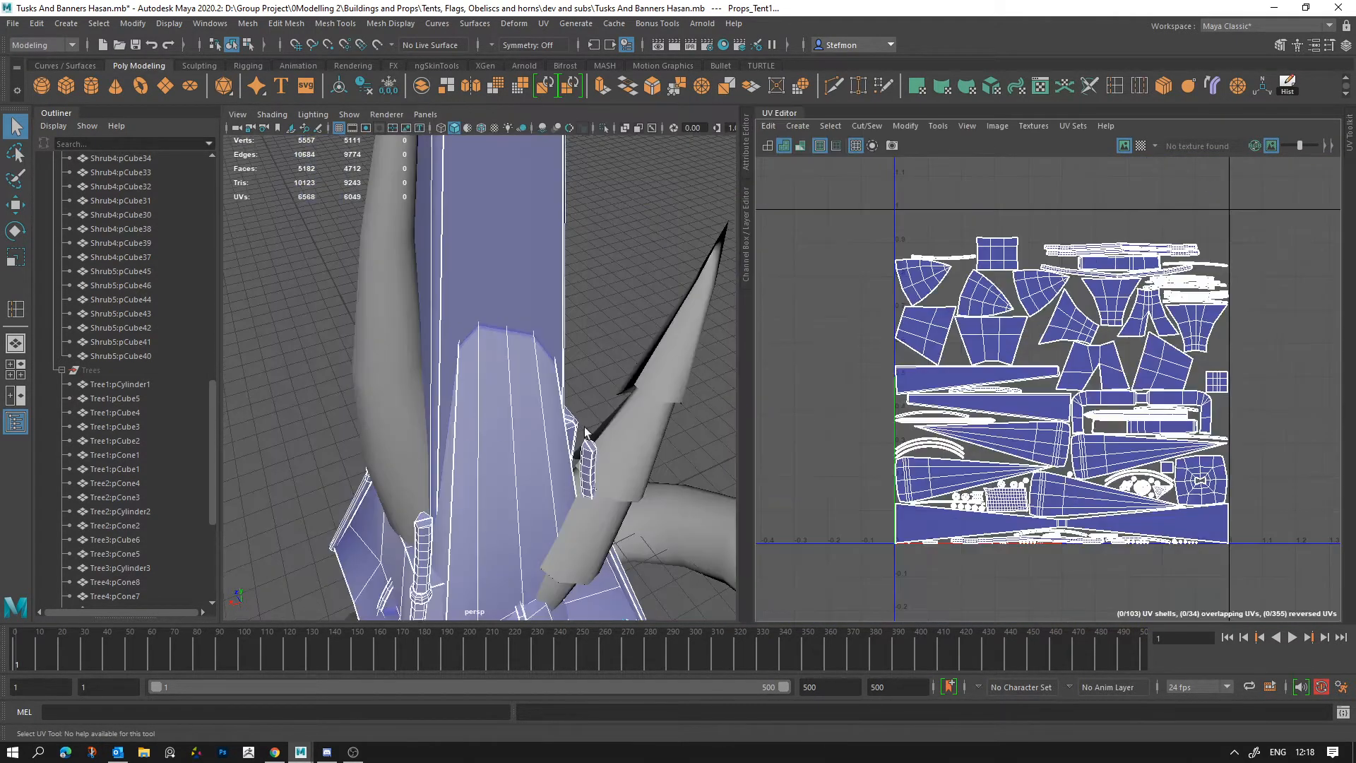
Step: Frame the selected tent and obelisk props and view them from around the obelisk's base
key("f")
scroll(597, 459, "up", 4)
left_click_drag(600, 452, 565, 423, "alt")
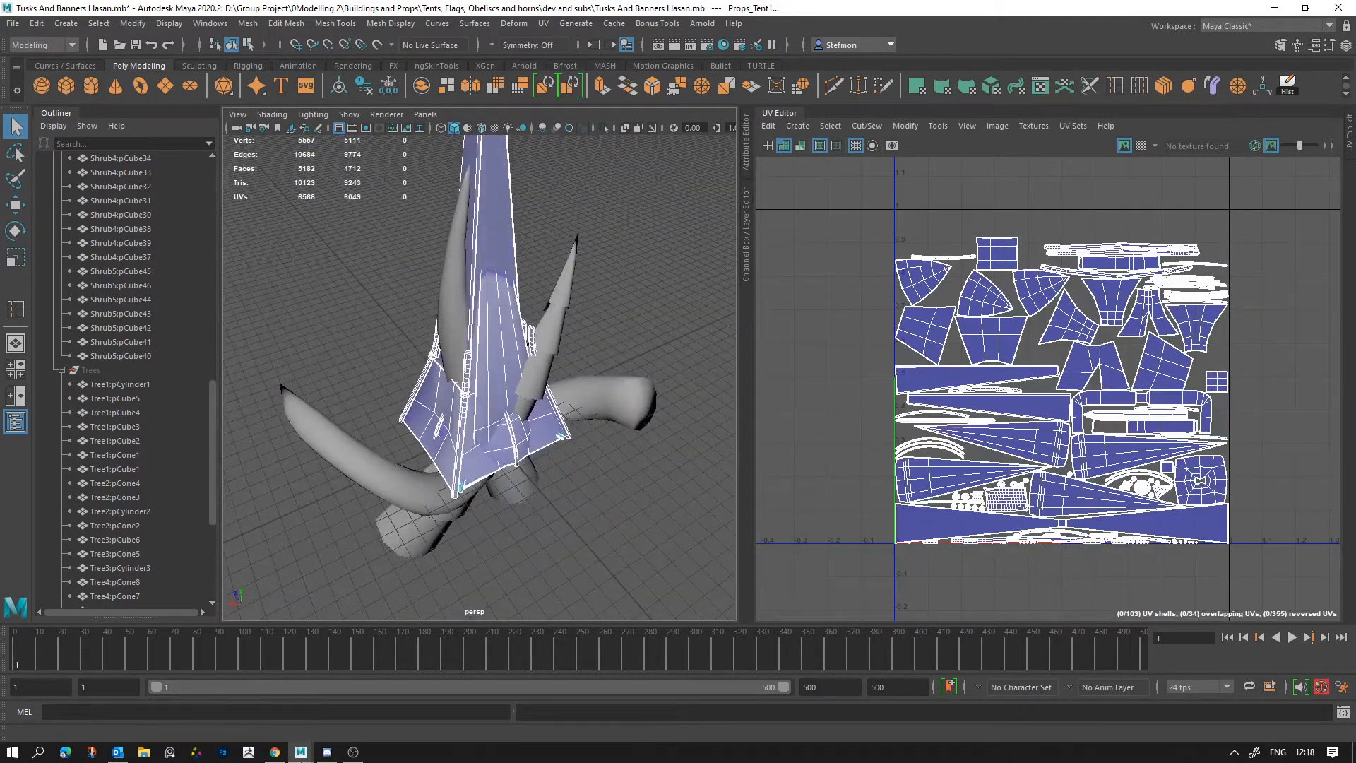
Step: Switch to Discord and open the art-updates channel of the Masters Game Dev server
key("alt+Tab")
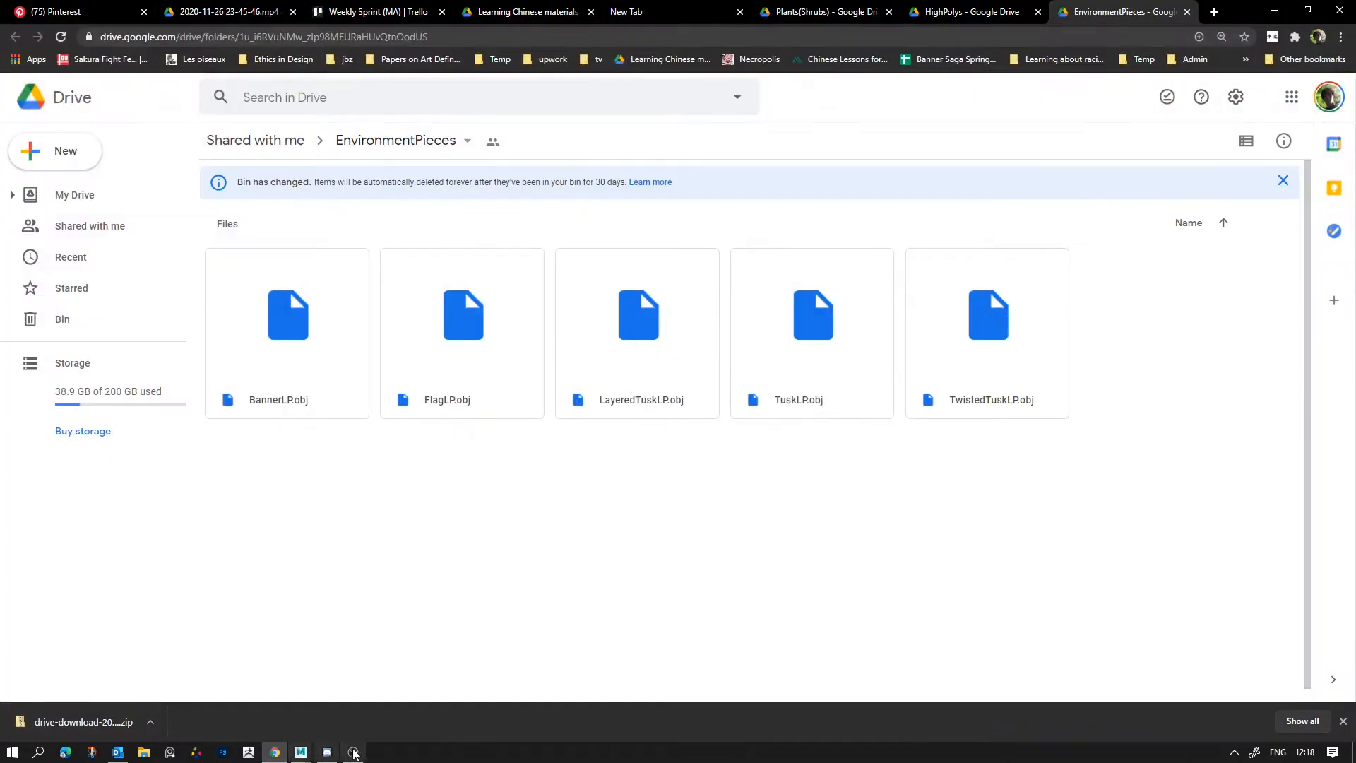
left_click(327, 753)
left_click(22, 253)
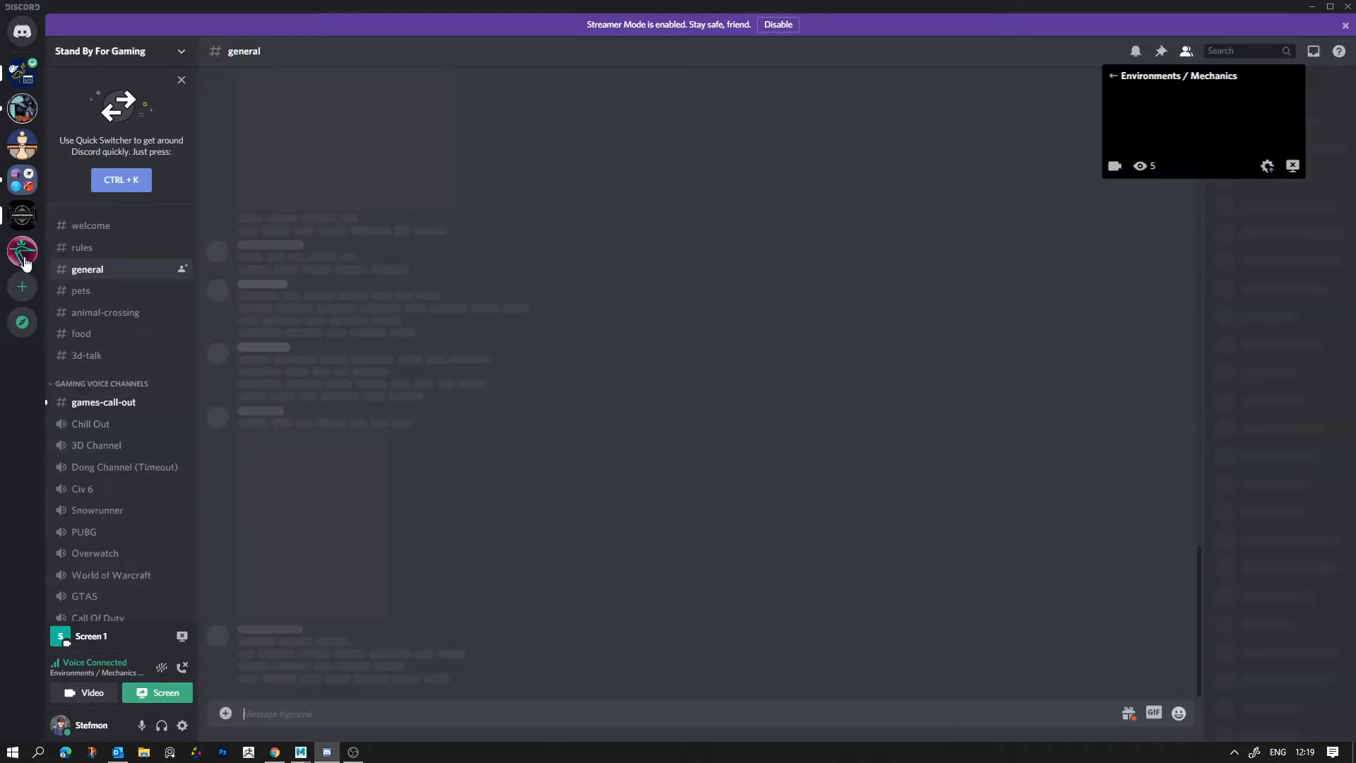
left_click(22, 251)
scroll(498, 460, "up", 5)
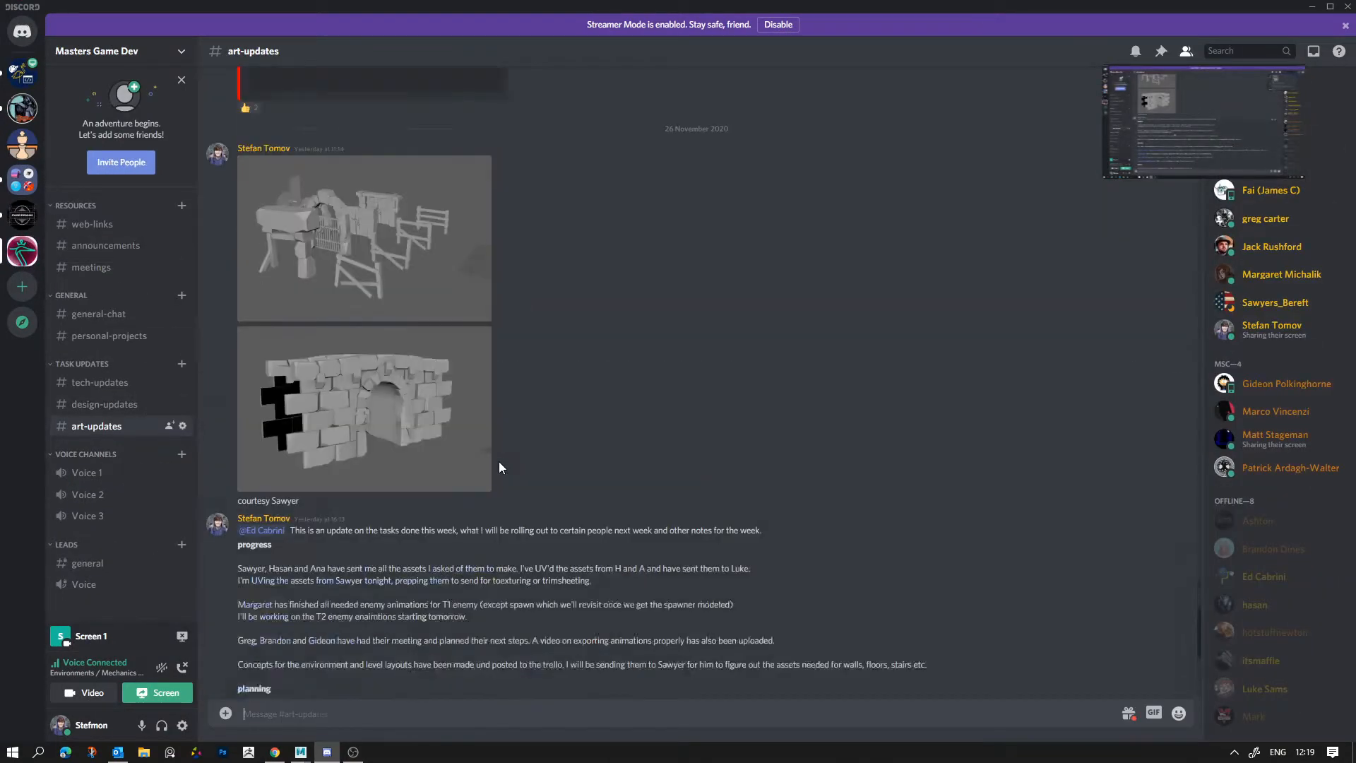
Step: Look back through the older art-updates posts and return to the latest progress and planning message
scroll(536, 414, "up", 15)
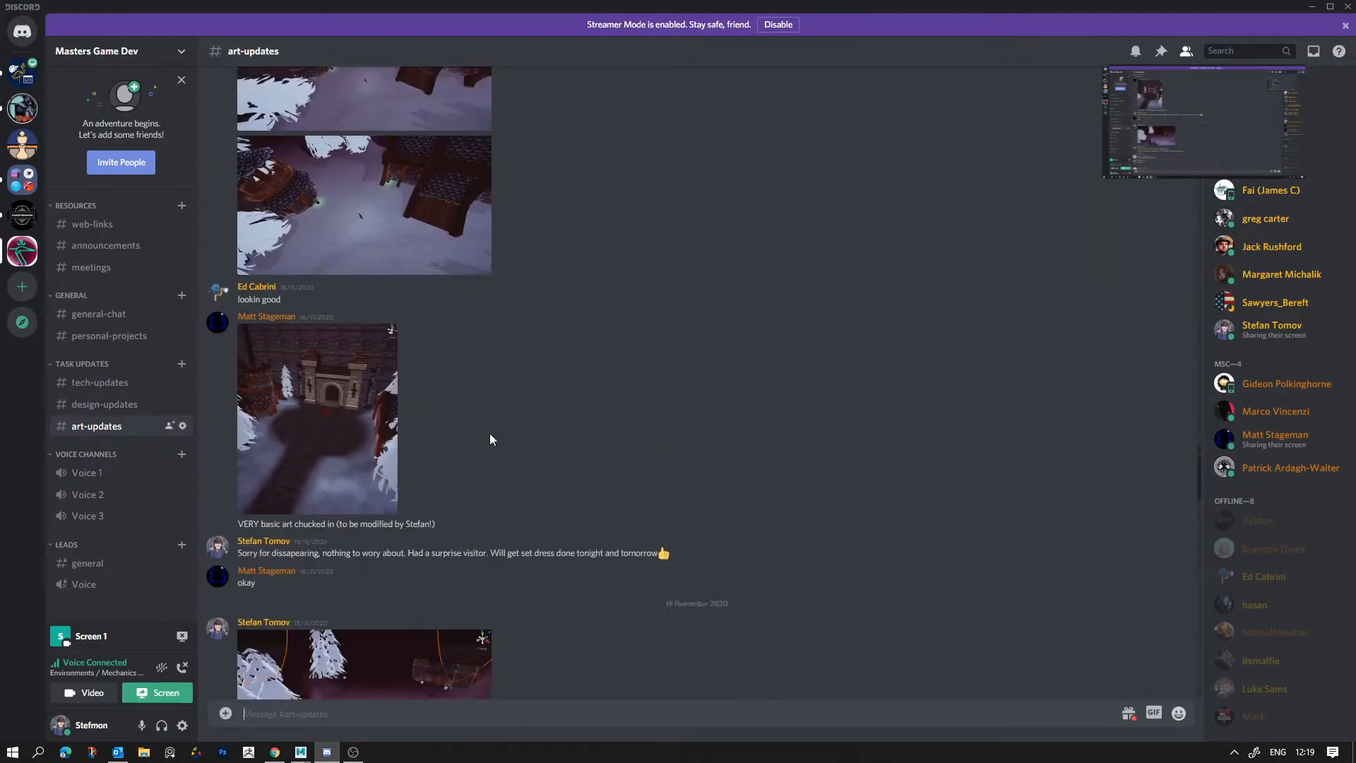
scroll(509, 402, "up", 20)
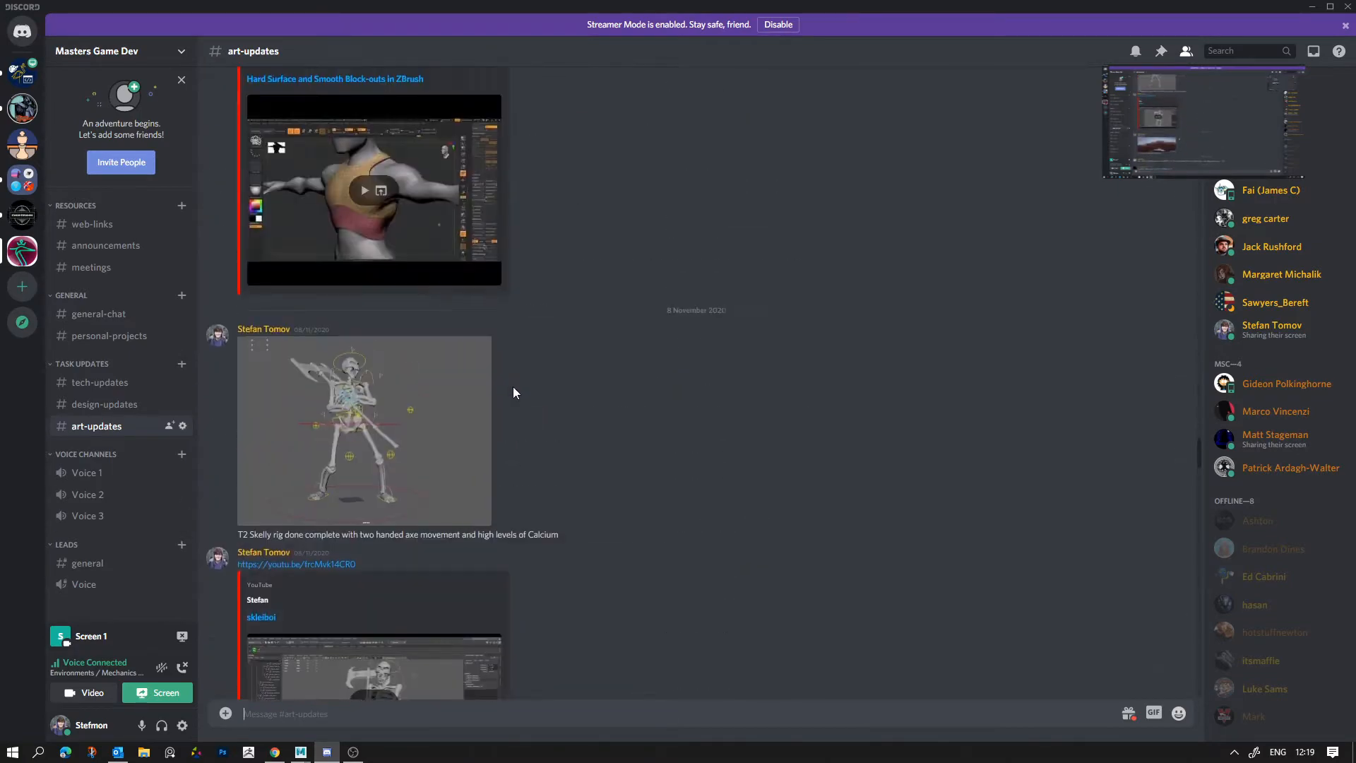
scroll(534, 402, "up", 5)
scroll(554, 434, "down", 12)
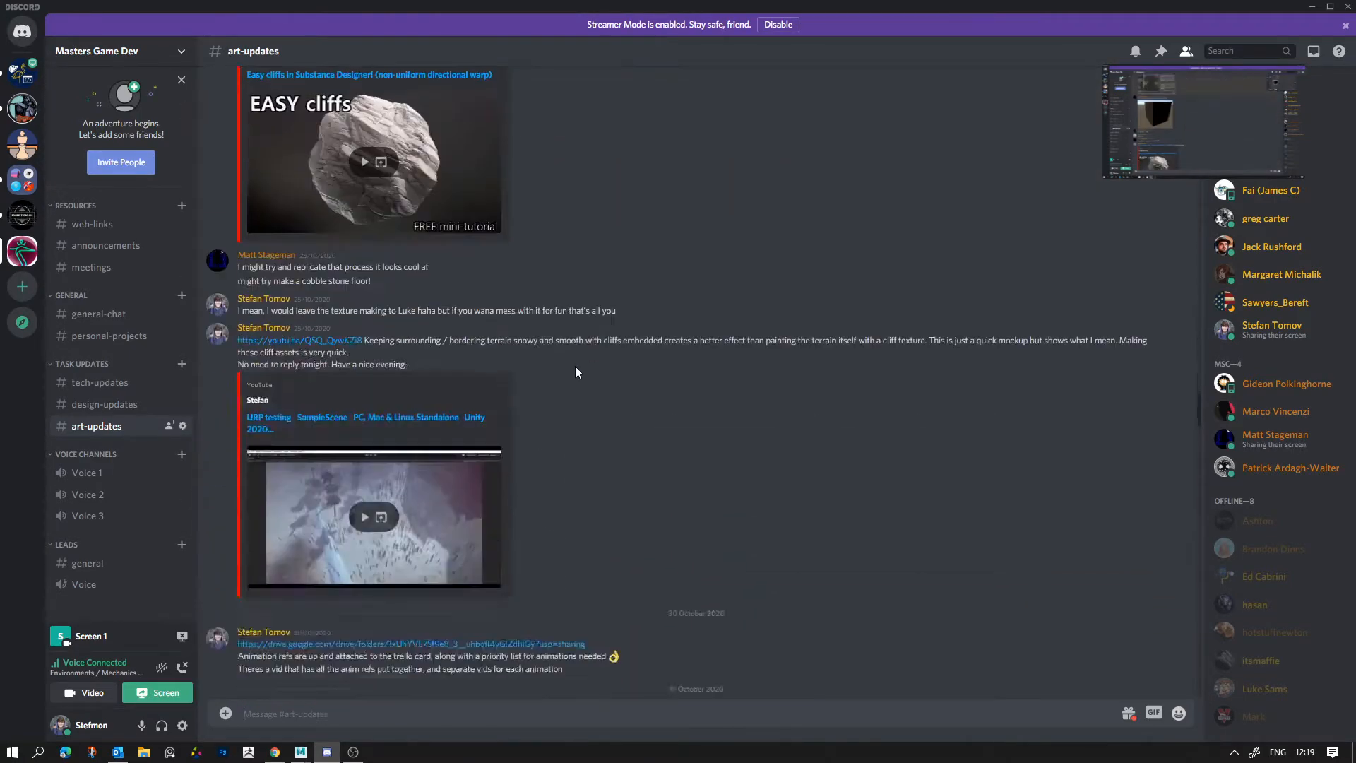
scroll(550, 412, "down", 20)
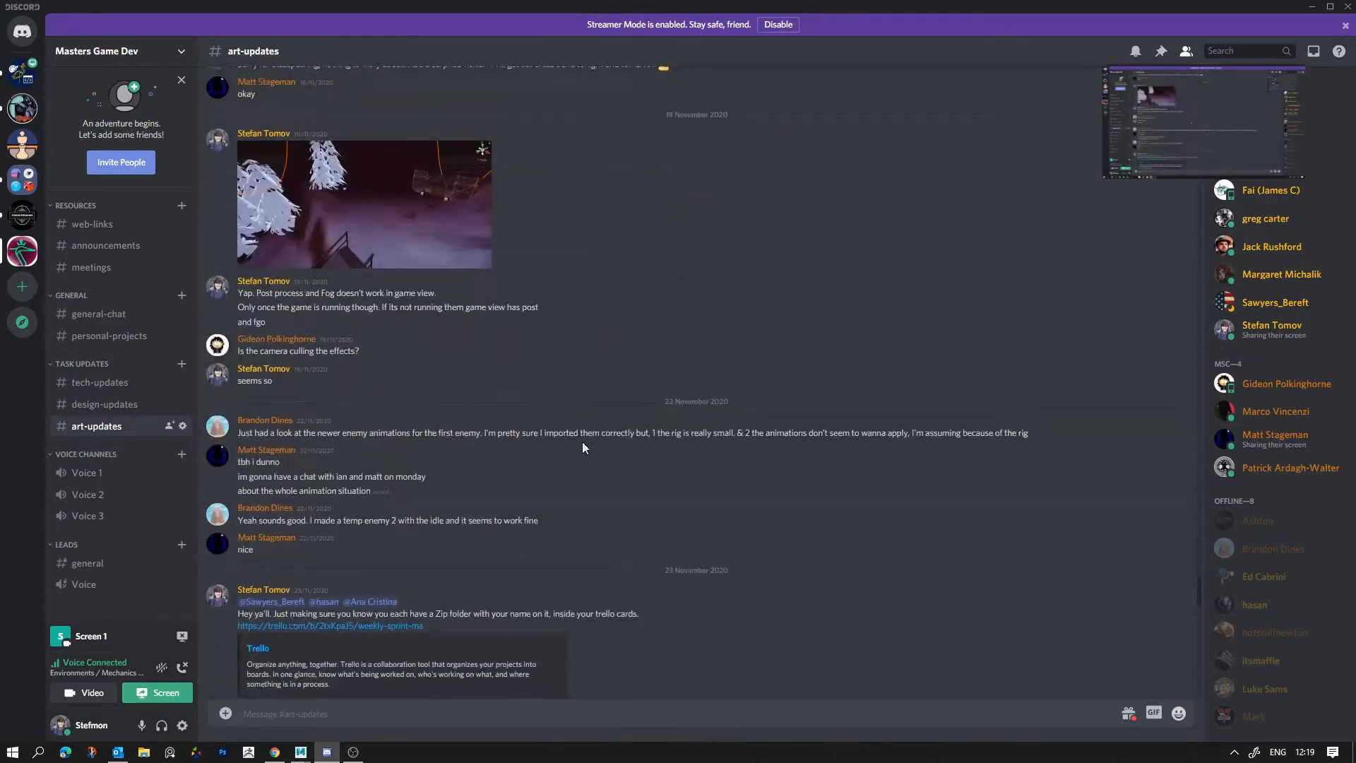
scroll(765, 471, "down", 7)
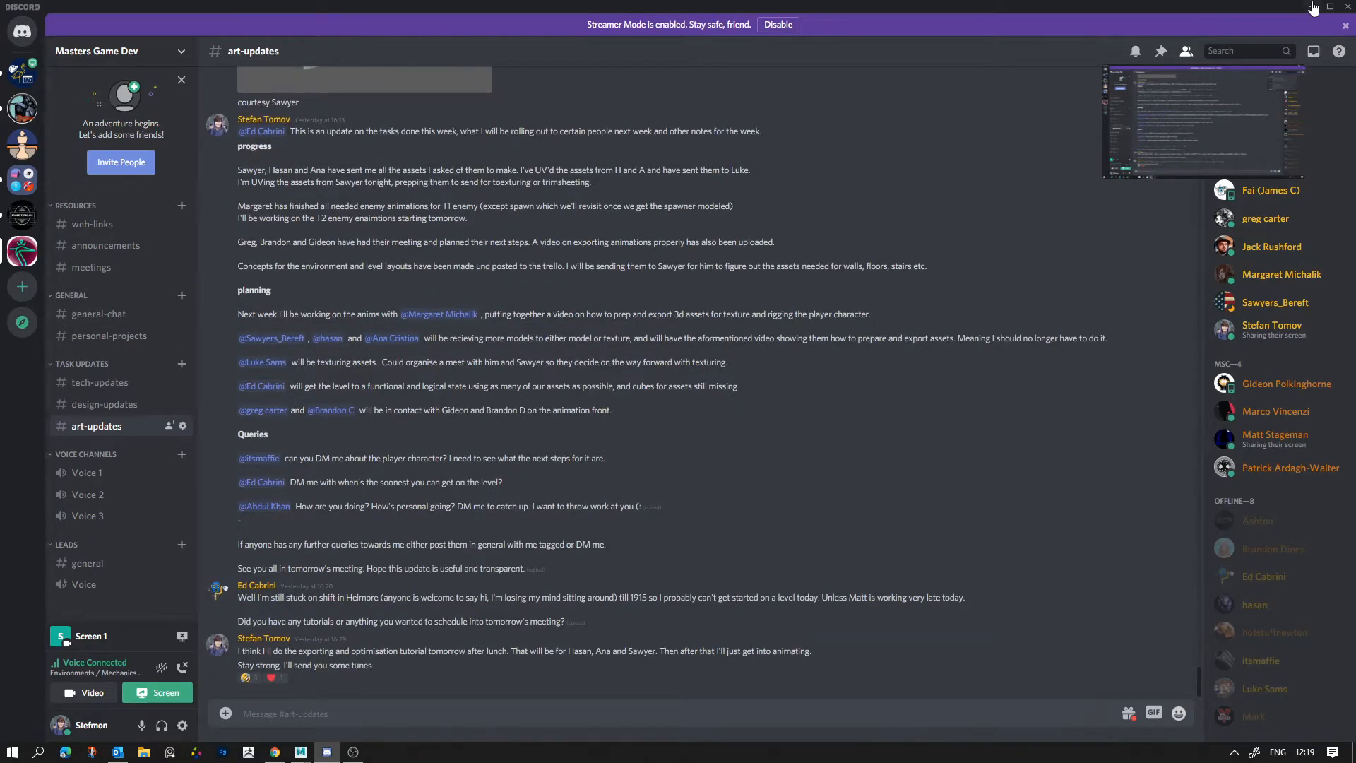
Step: Return to Maya, clear the selection and select all the props to show their UV shells together
left_click(1314, 7)
left_click(301, 752)
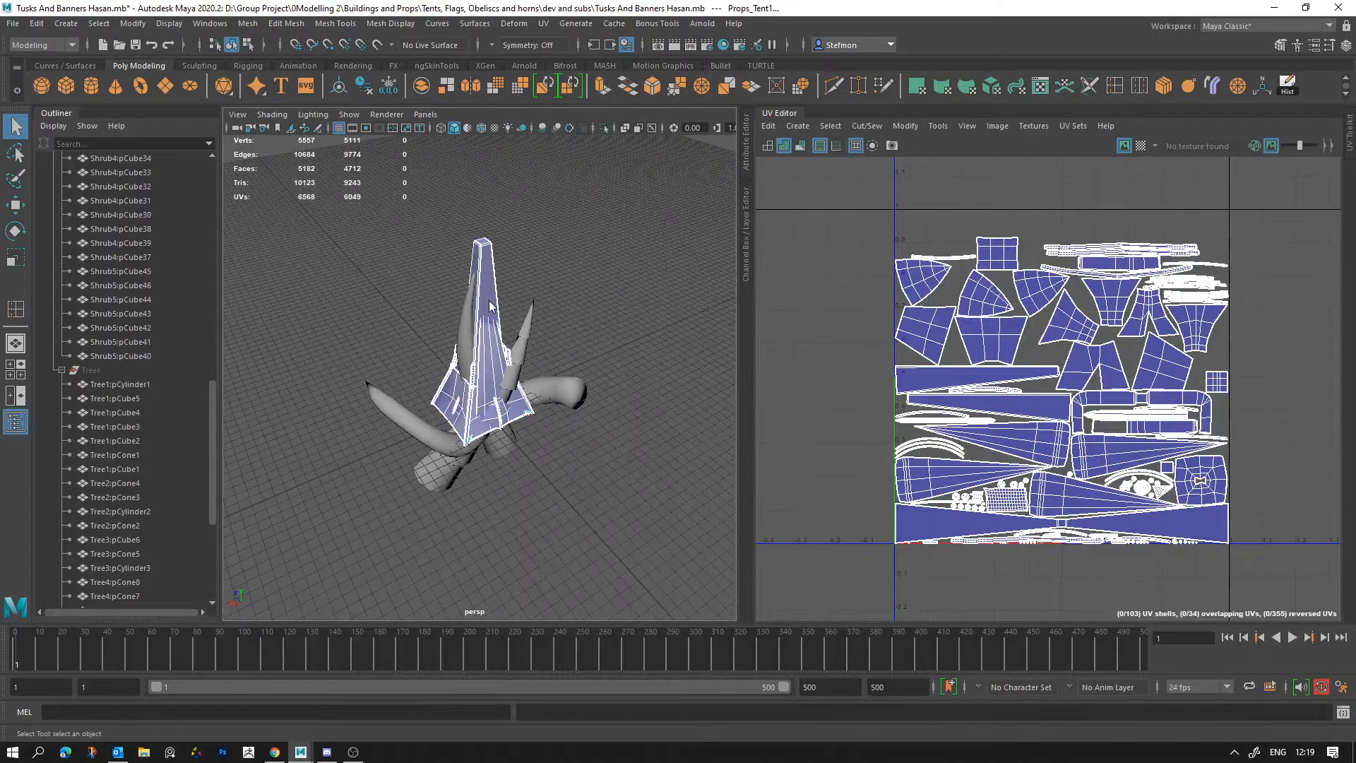
left_click(575, 262)
left_click_drag(575, 261, 531, 451, "alt")
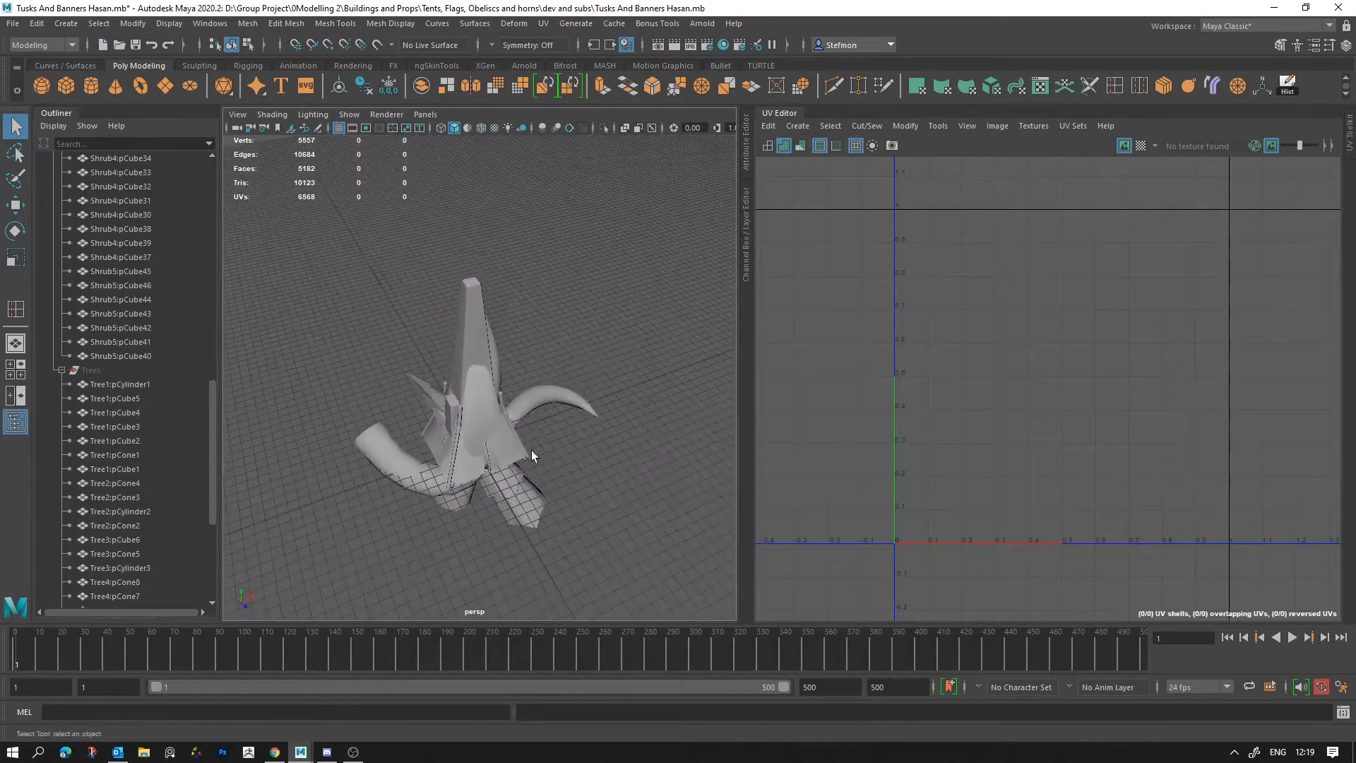
left_click(397, 452)
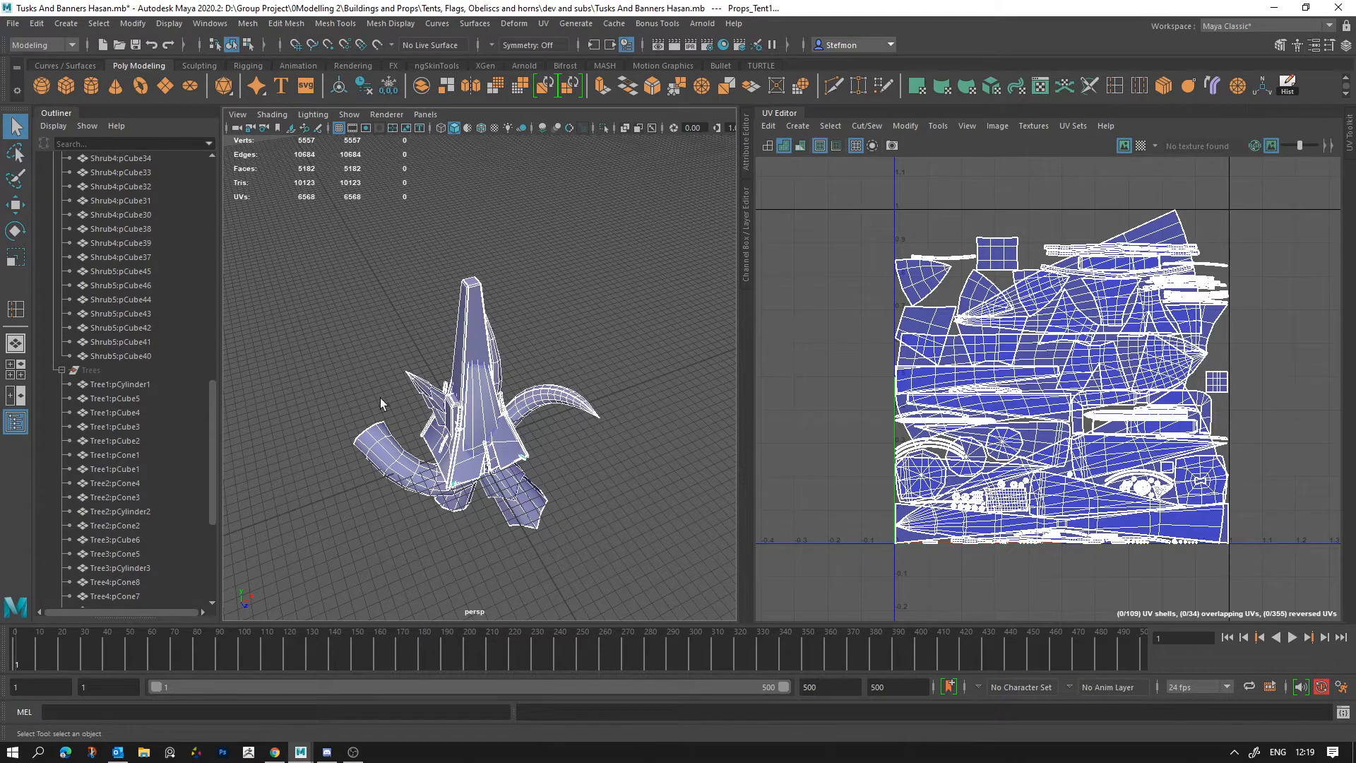
Step: Open the recent scene Saws_Bridges.mb without saving the changes to the current scene
left_click(13, 24)
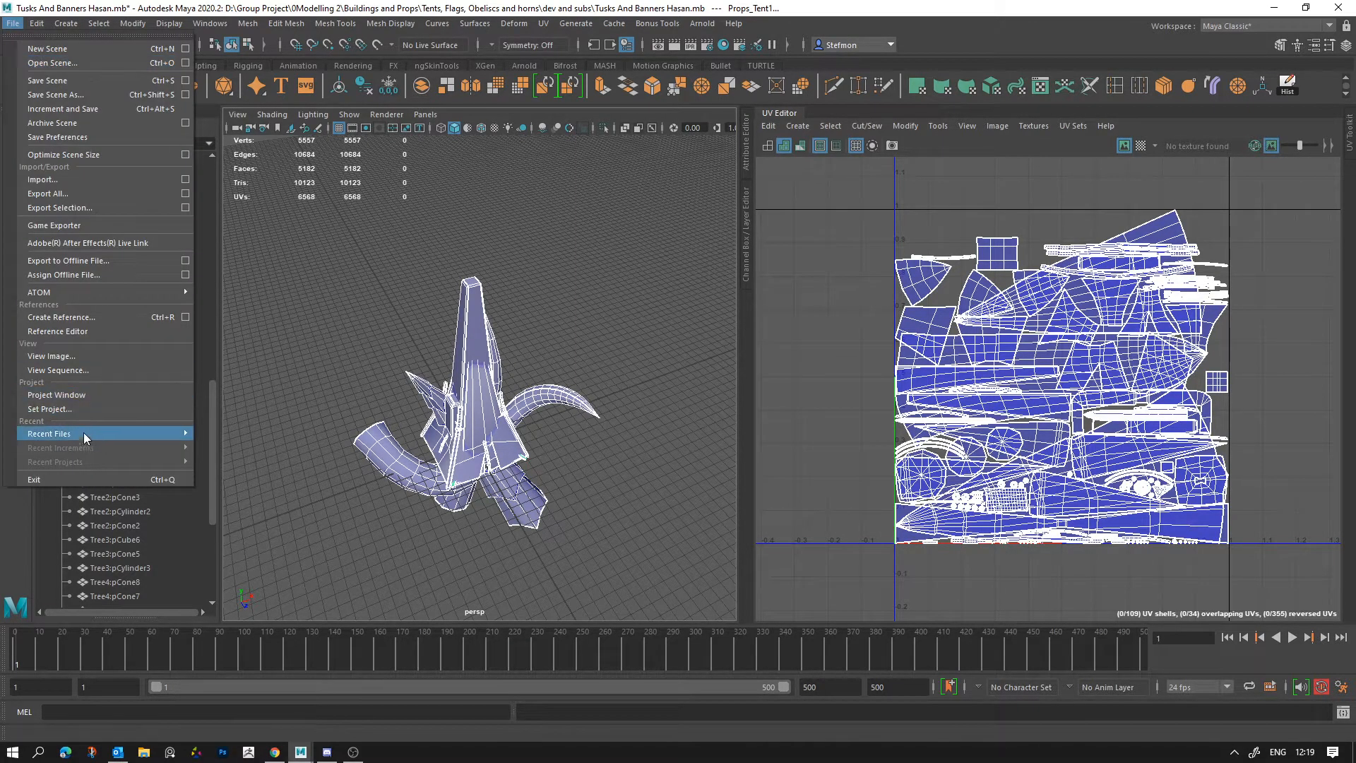
mouse_move(147, 431)
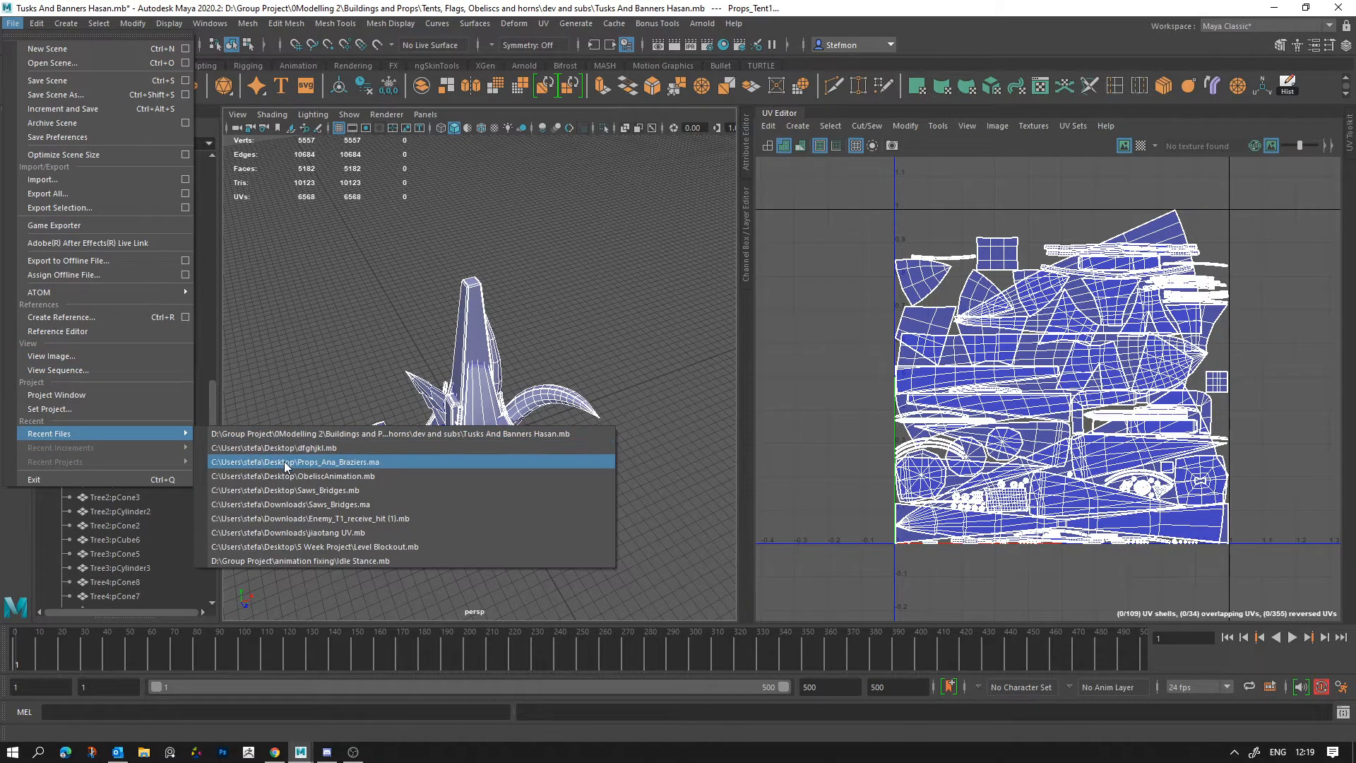
left_click(315, 490)
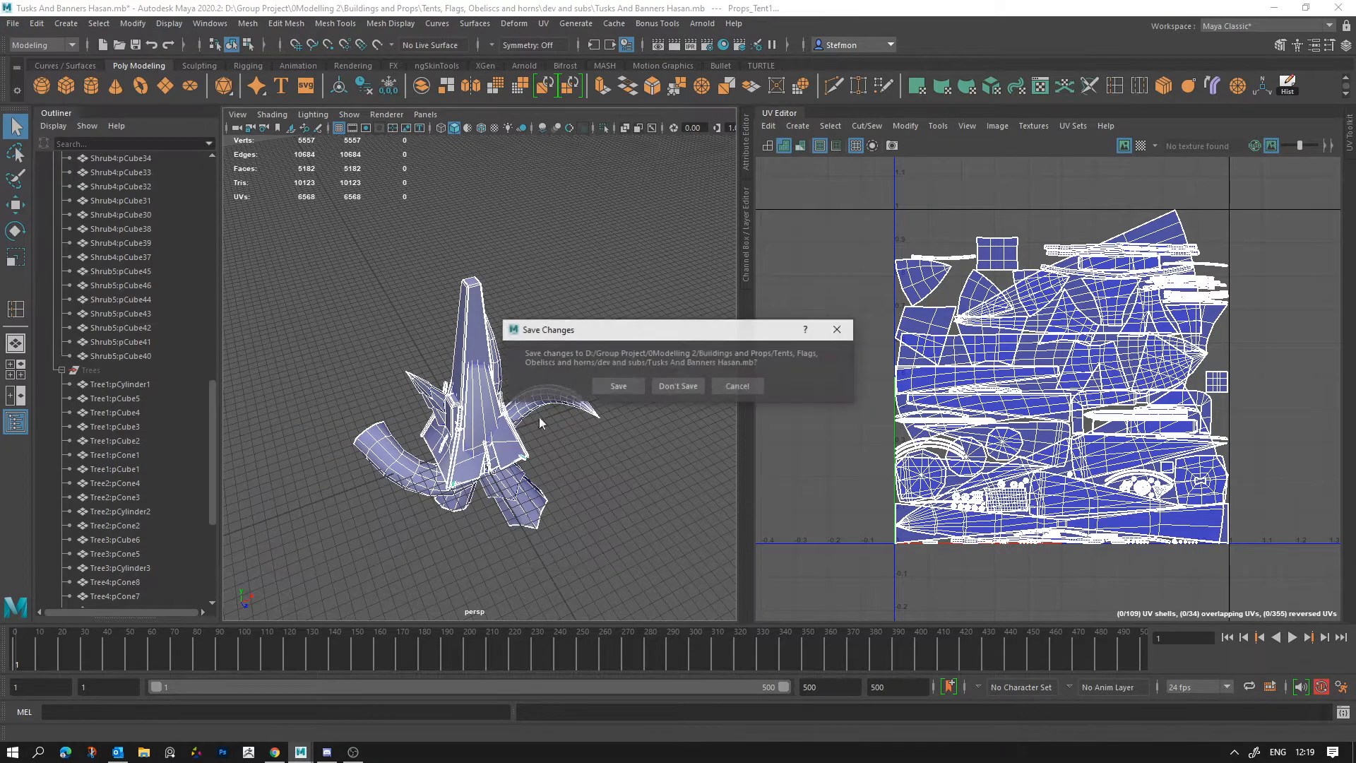
left_click(676, 387)
left_click(647, 390)
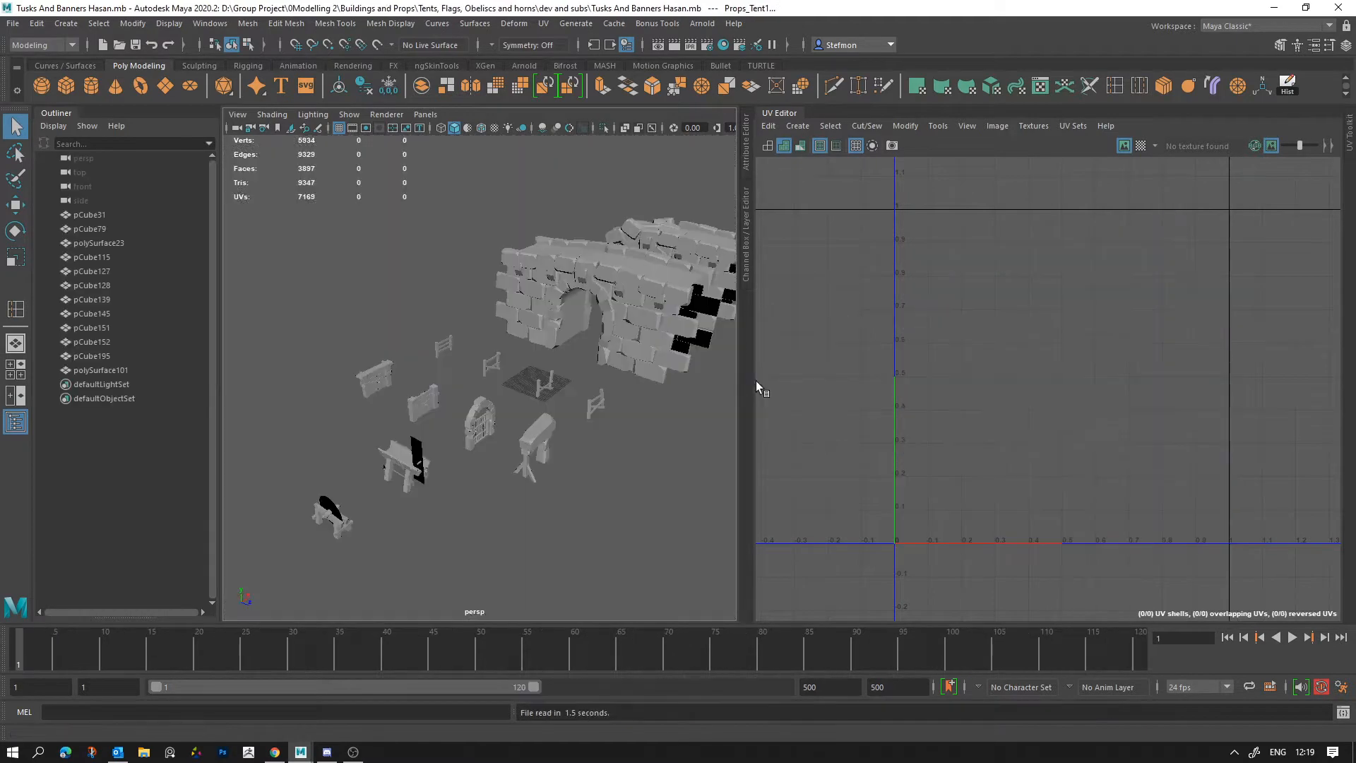
Step: Widen the viewport against the UV Editor and select the block-topped stand to view its UV shells
left_click_drag(752, 382, 901, 385)
scroll(580, 456, "down", 4)
left_click_drag(579, 455, 538, 480, "alt")
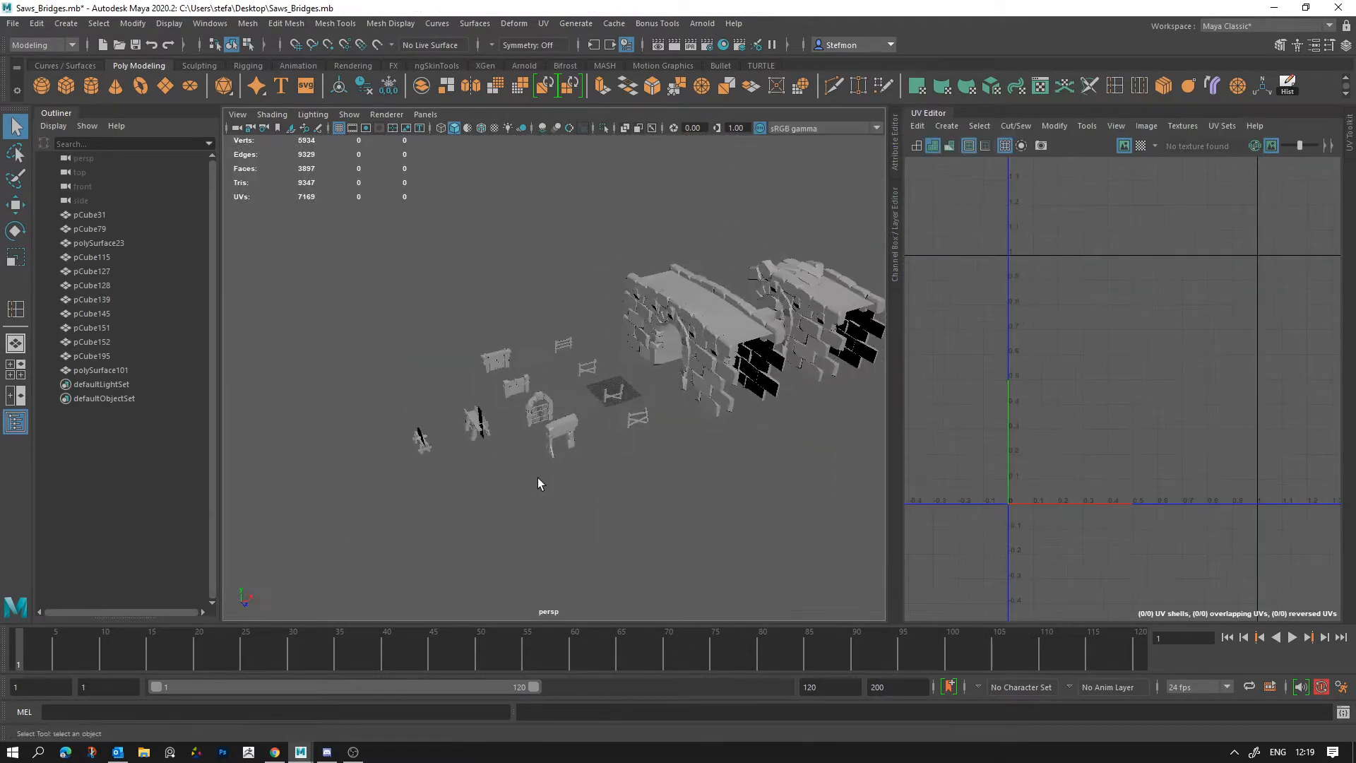
left_click(563, 423)
middle_click_drag(603, 526, 486, 562, "alt")
right_click_drag(486, 563, 595, 526, "alt")
left_click_drag(595, 525, 741, 521, "alt")
right_click_drag(740, 521, 526, 417, "alt")
middle_click_drag(525, 416, 480, 348, "alt")
right_click_drag(480, 347, 561, 488, "alt")
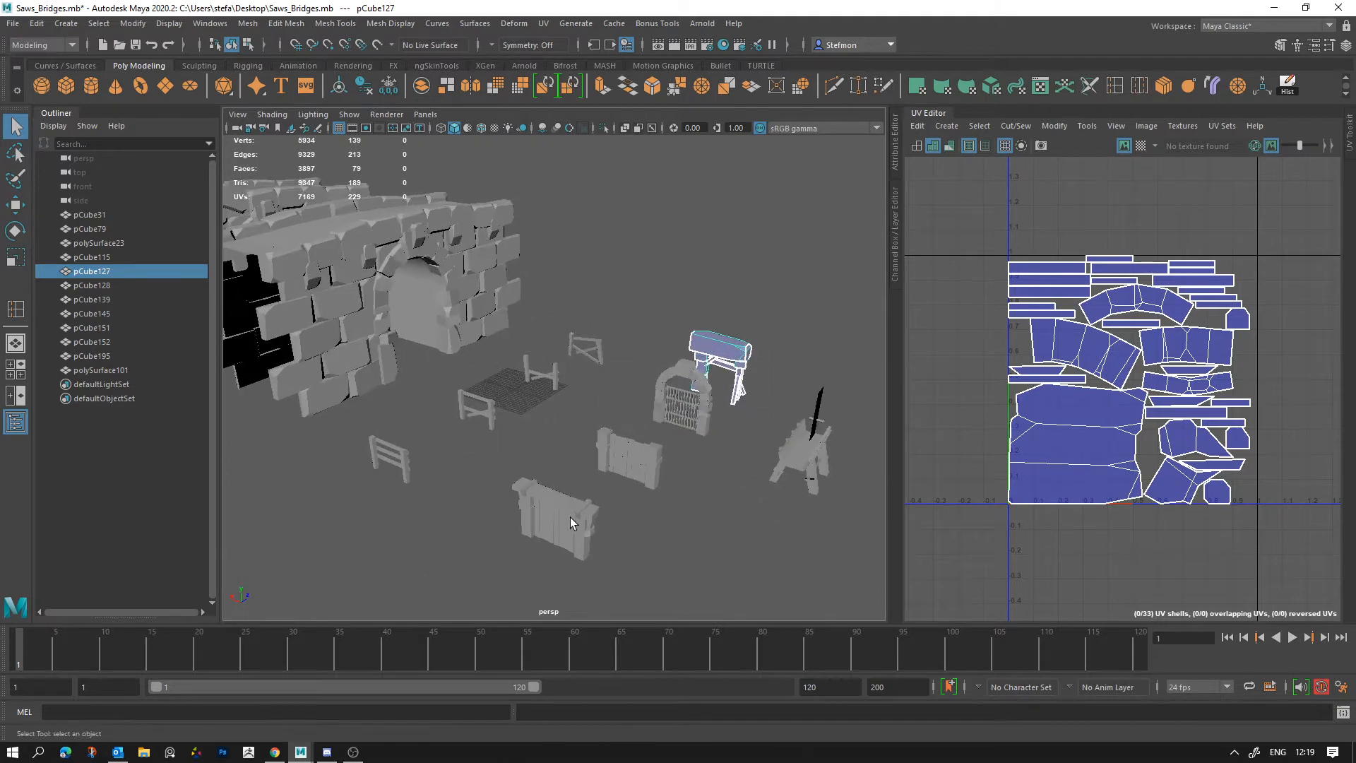
Step: Select the outermost wooden plank gate to view its UV shells, and clear the selection beside the bridges
left_click(570, 517)
left_click_drag(630, 529, 640, 534, "alt")
middle_click_drag(551, 388, 723, 563, "alt")
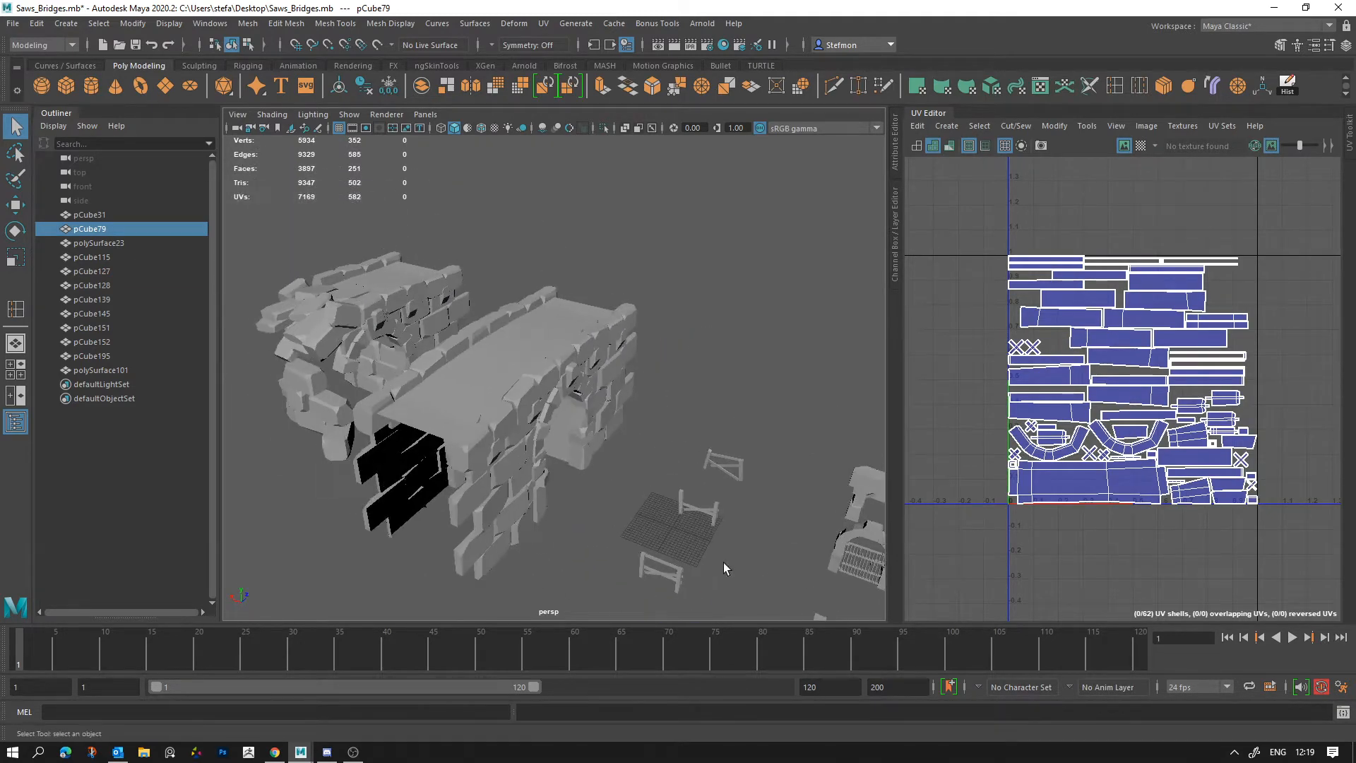
left_click(568, 485)
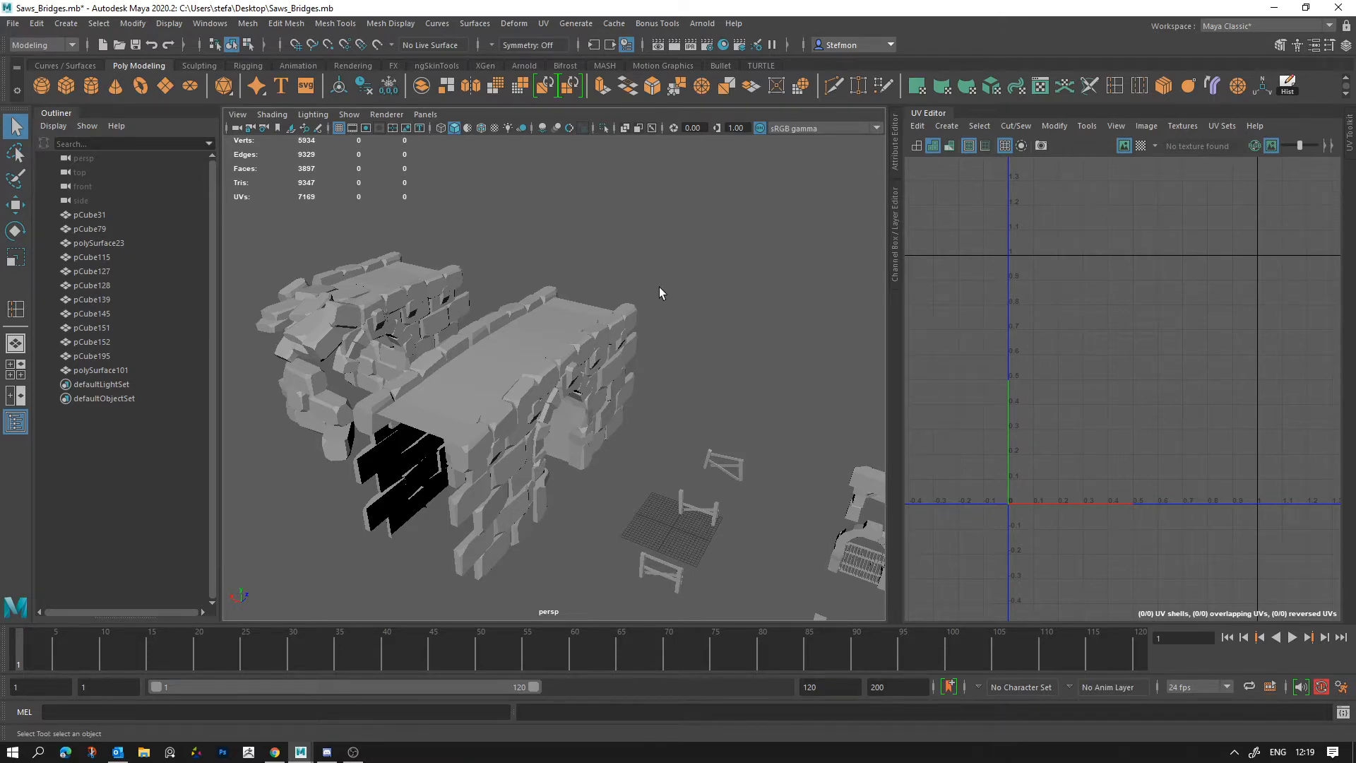
Step: Select the intact stone bridge to view its UV shells
left_click_drag(693, 336, 546, 390, "alt")
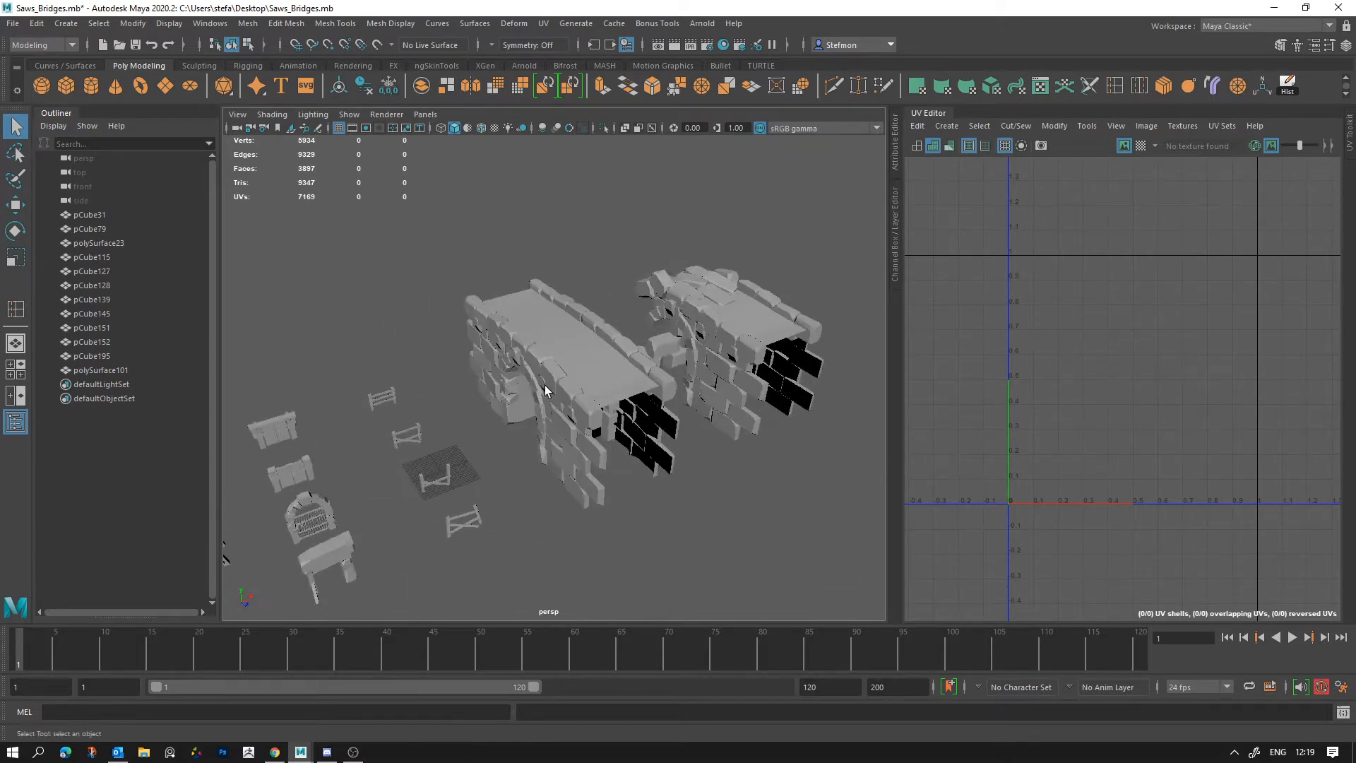
left_click(546, 389)
scroll(638, 460, "up", 3)
middle_click_drag(424, 519, 805, 300, "alt")
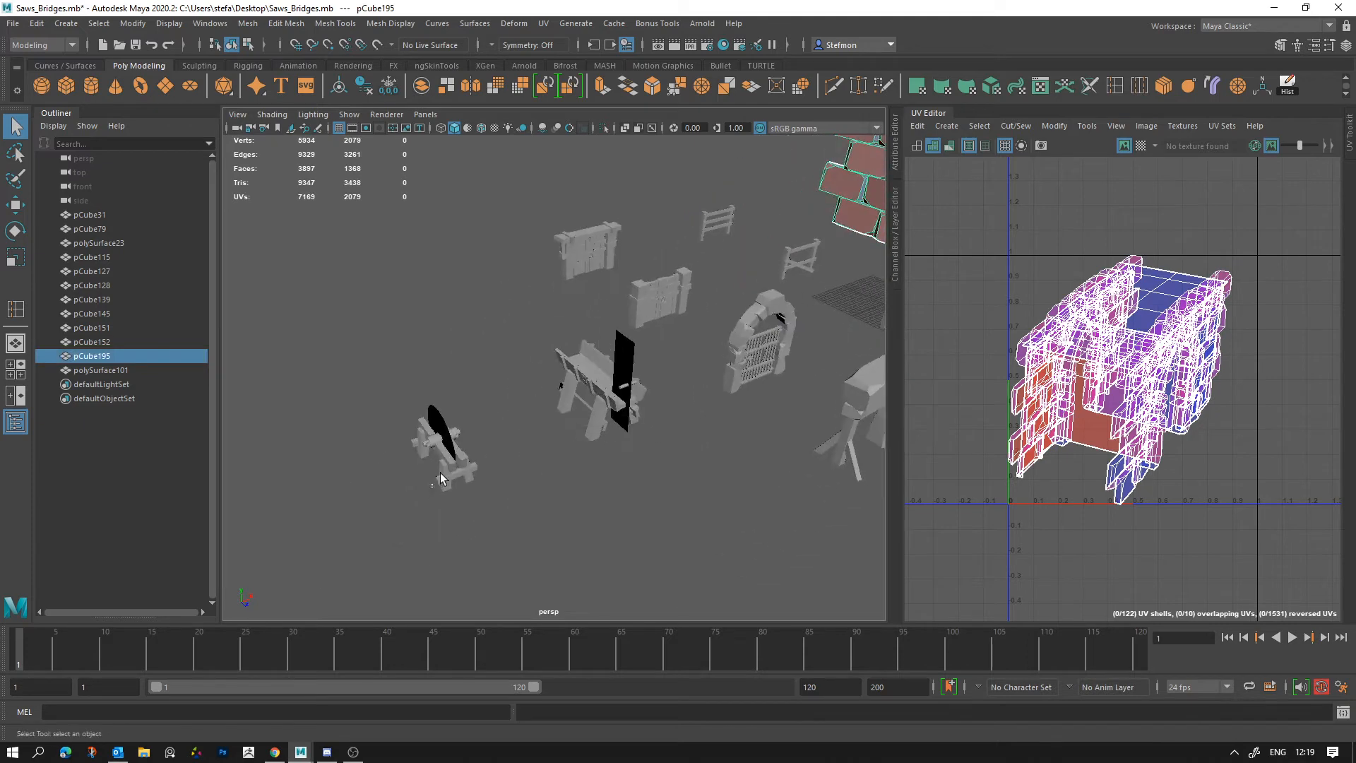
Step: Select the circular saw bench and the tall-blade saw bench alternately to compare their UV shells
left_click(443, 474)
left_click_drag(486, 470, 379, 455, "alt")
middle_click_drag(380, 455, 515, 436, "alt")
left_click(592, 369)
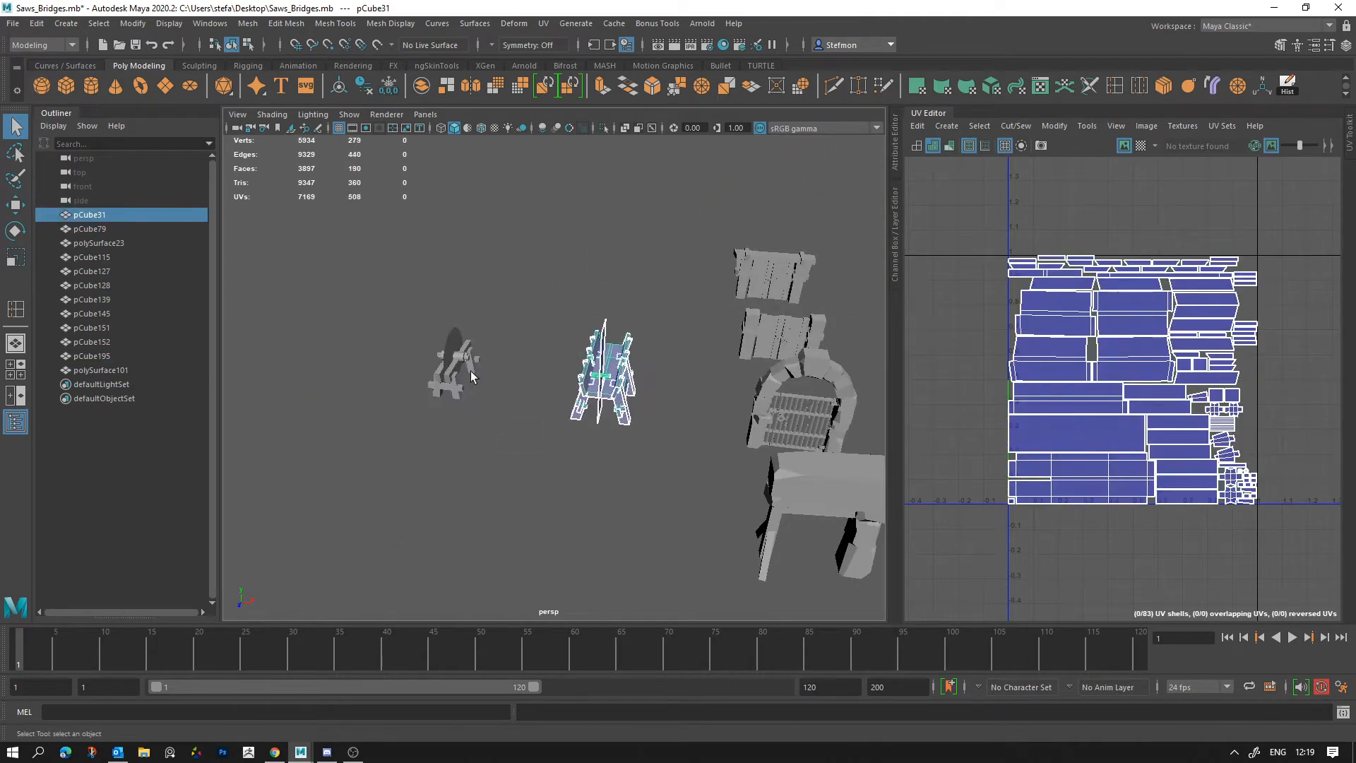
left_click(486, 366)
left_click(465, 365)
left_click(612, 366)
left_click(463, 371)
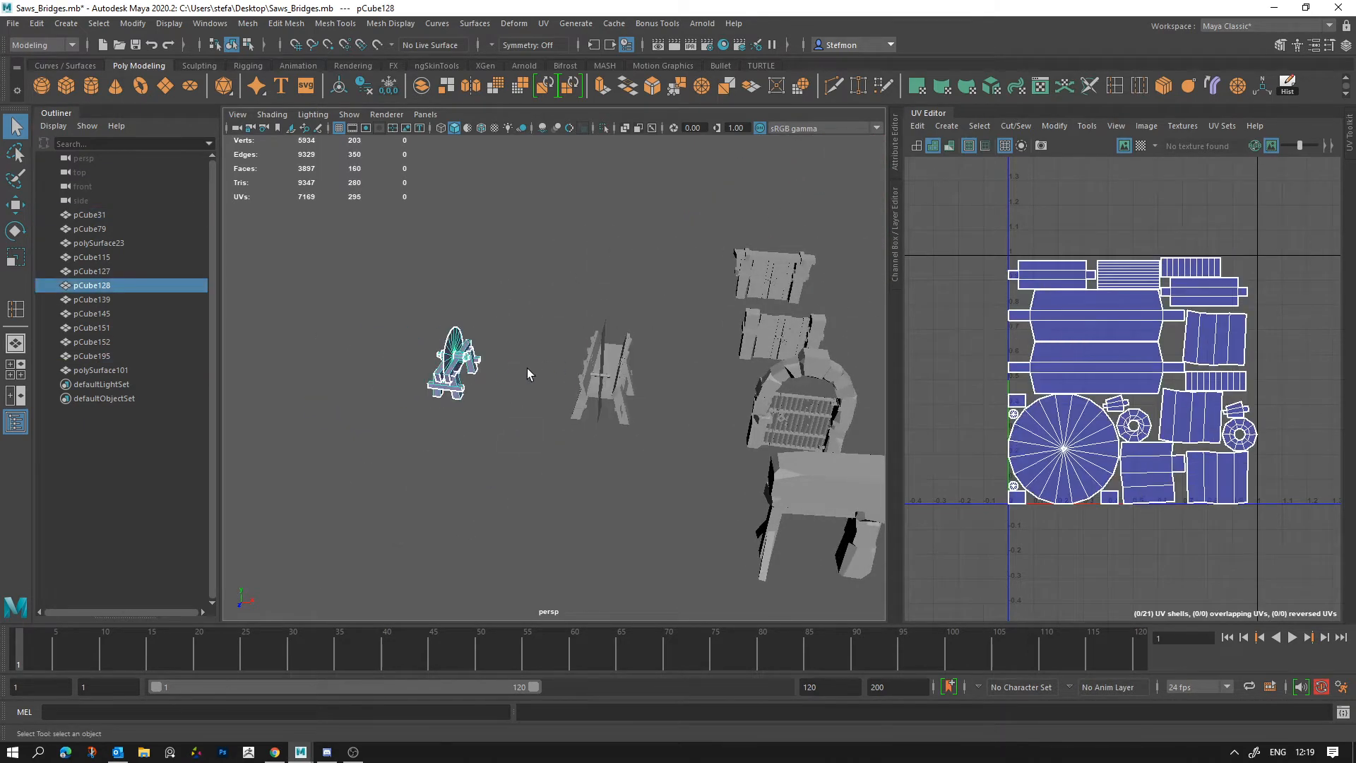
left_click(606, 375)
Step: Select the two plank gates, the arched stone gate and the block-topped stand in turn to view their UV shells
left_click(759, 293)
left_click(777, 332)
left_click(771, 404)
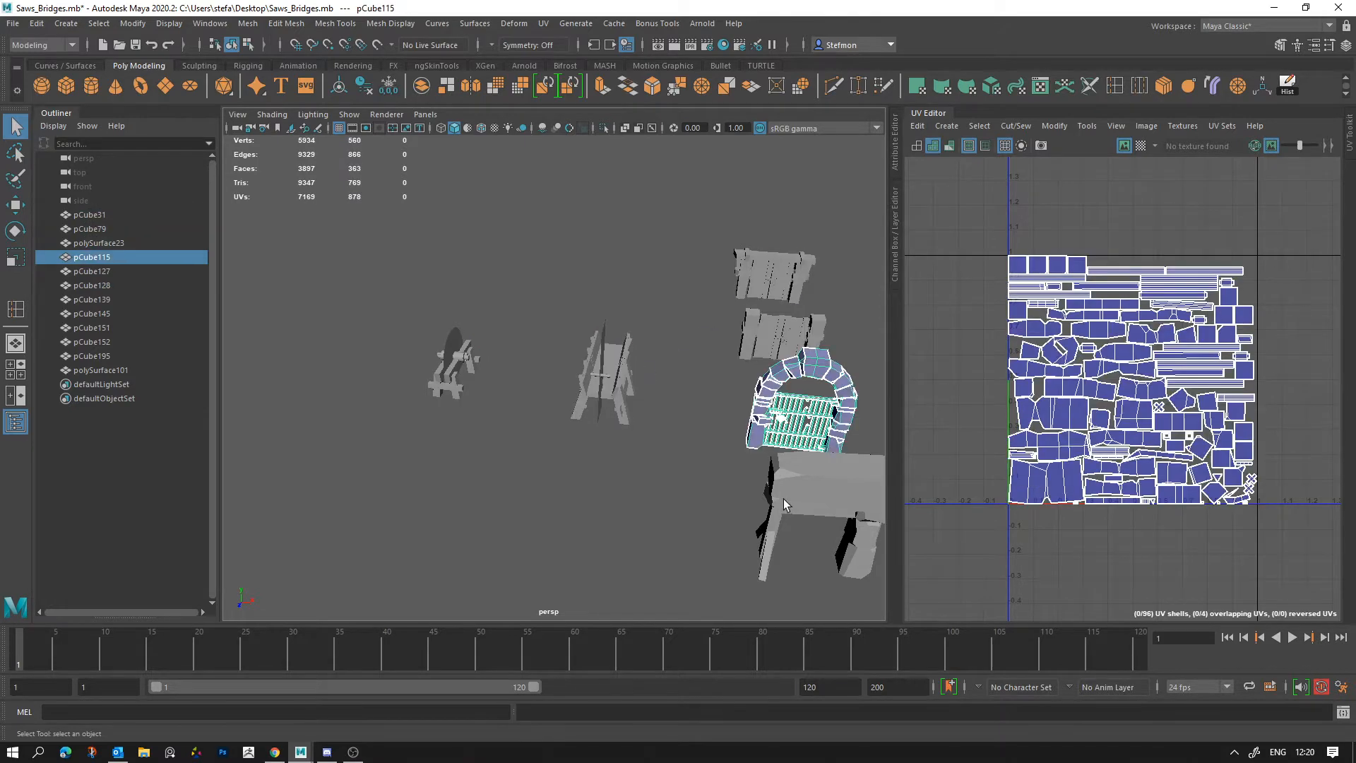
left_click(784, 498)
middle_click_drag(792, 486, 616, 468, "alt")
left_click_drag(616, 468, 601, 452, "alt")
Step: Select each of the four wooden fences in turn to check their UV shells
left_click(581, 501)
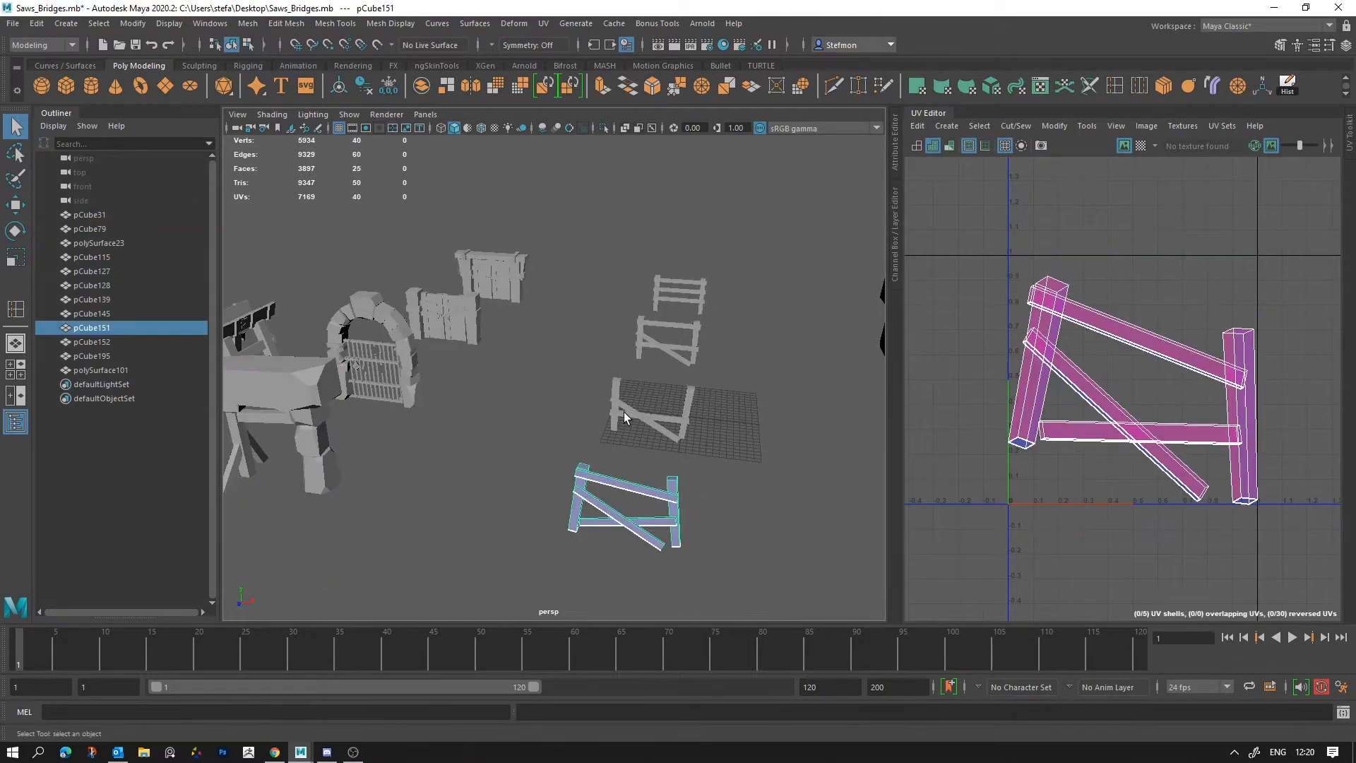
left_click(625, 410)
left_click(641, 333)
left_click(658, 293)
middle_click_drag(494, 376, 671, 393, "alt")
right_click_drag(671, 393, 553, 459, "alt")
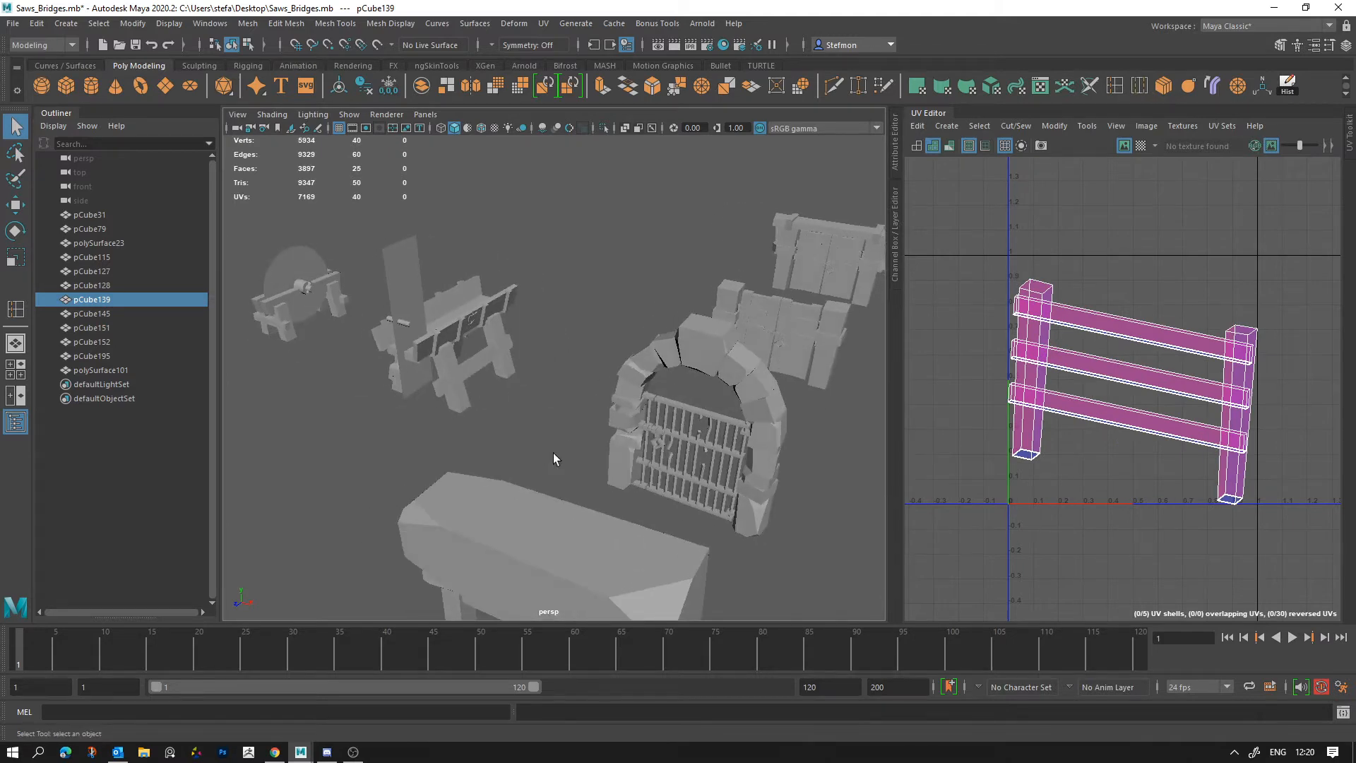
Step: Select both saw benches, the arched gate and the two plank gates again to review their UV layouts
left_click(313, 306)
left_click(446, 318)
left_click(310, 301)
left_click(447, 316)
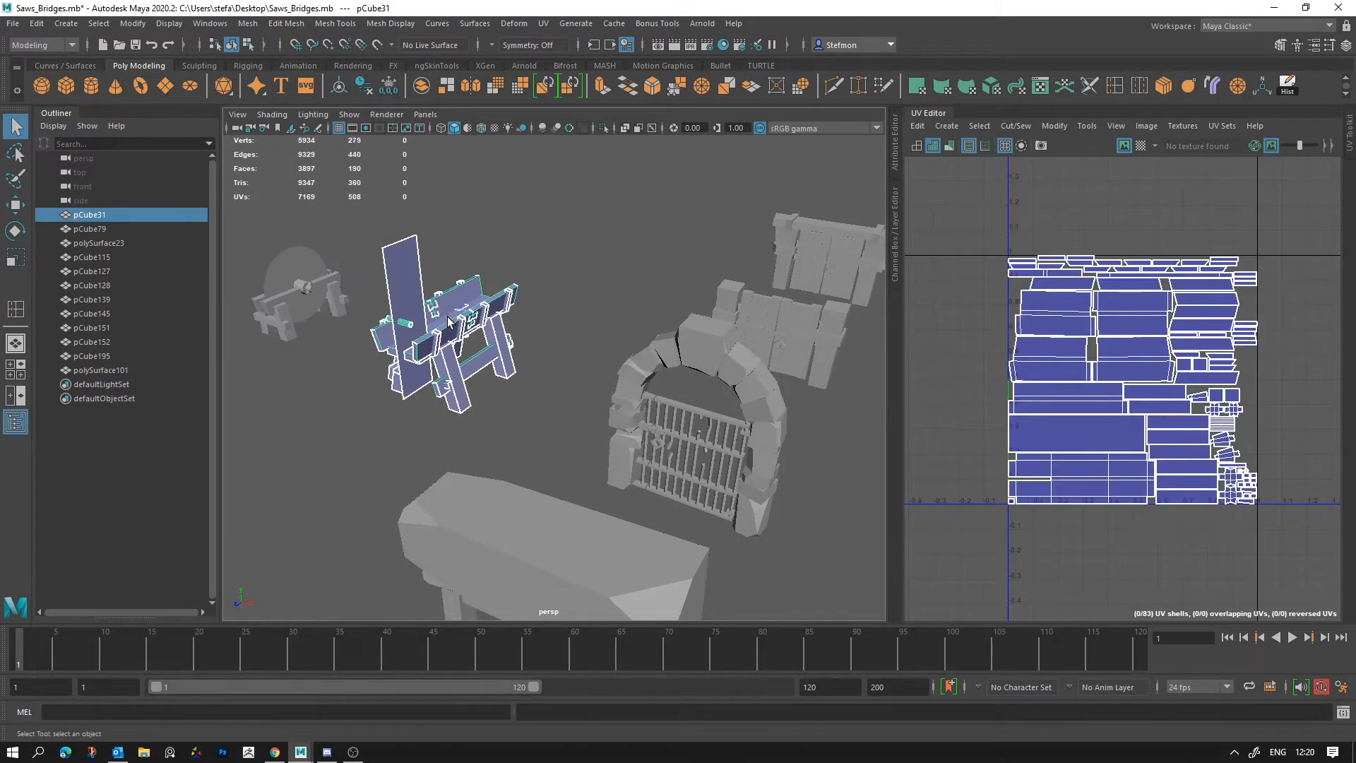
left_click(669, 346)
left_click(776, 324)
left_click(823, 260)
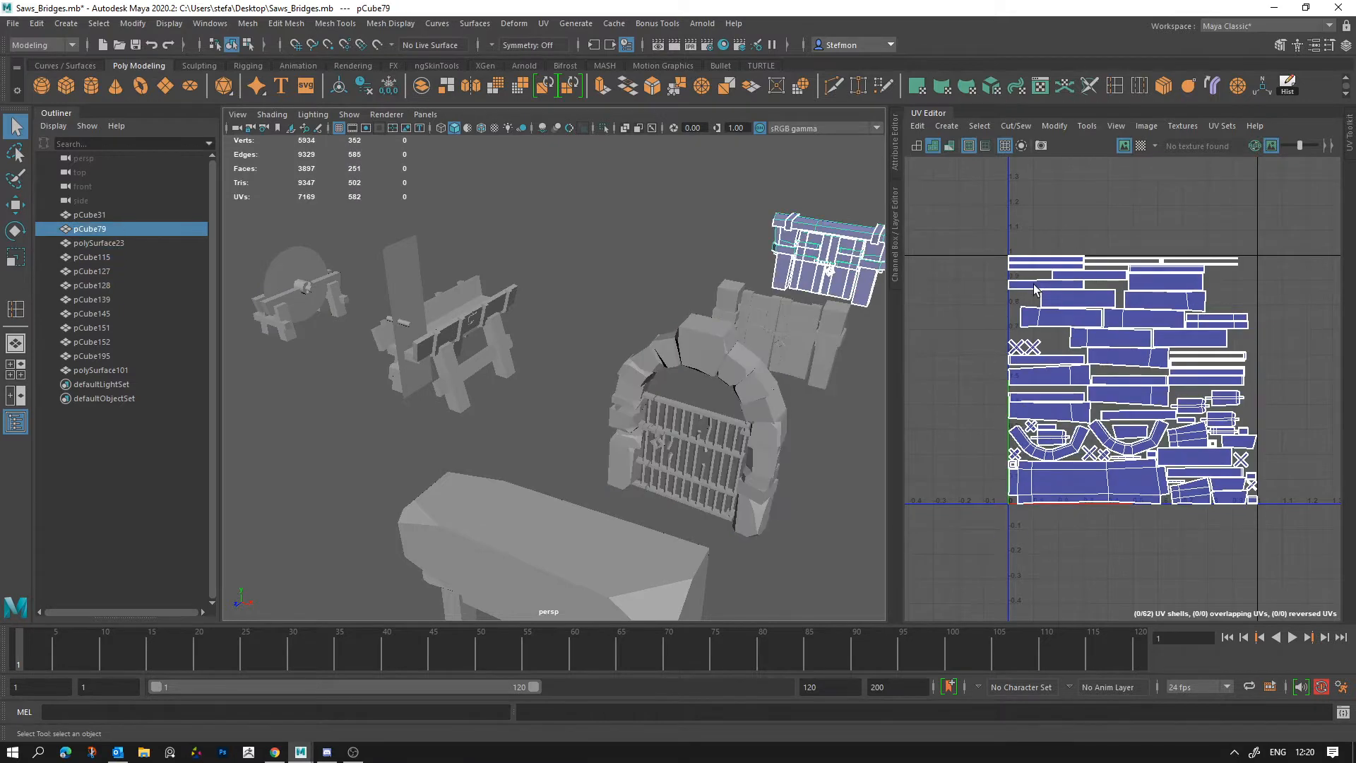
Step: Inspect the block-topped stand from another angle and select the arched stone gate behind it
left_click_drag(551, 411, 562, 405, "alt")
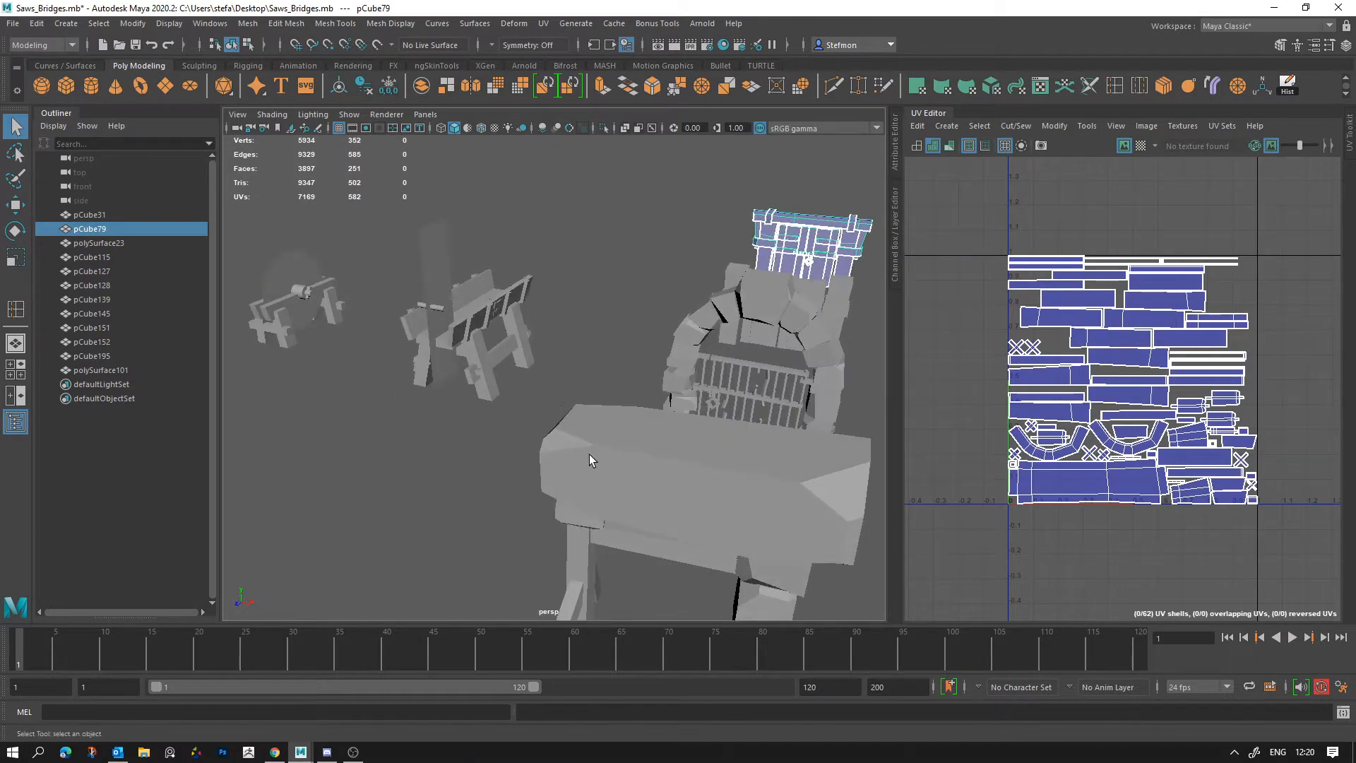
left_click(604, 469)
right_click_drag(607, 471, 557, 438, "alt")
left_click(609, 450)
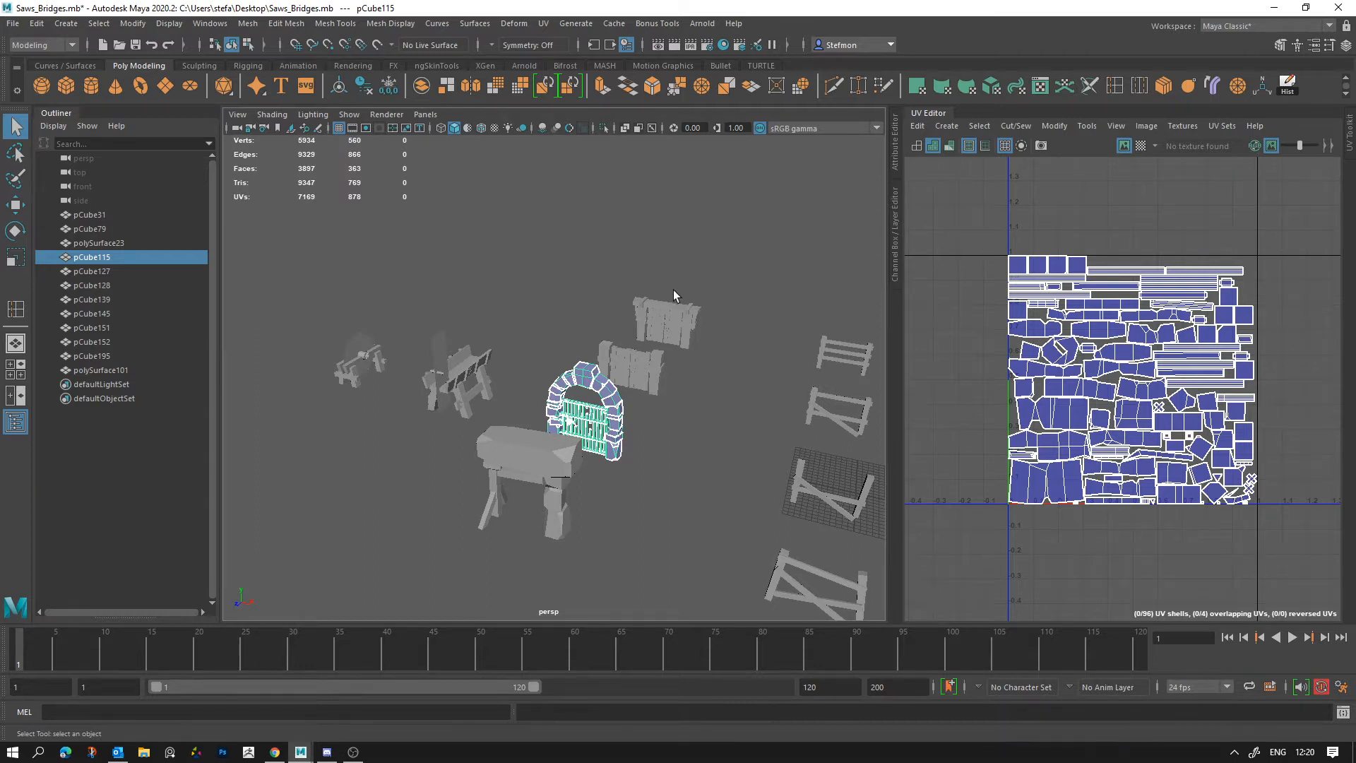
Step: Select the arched gate and the two plank gates repeatedly to compare how their UV shells are packed
left_click(569, 472)
left_click(636, 367)
left_click(692, 336)
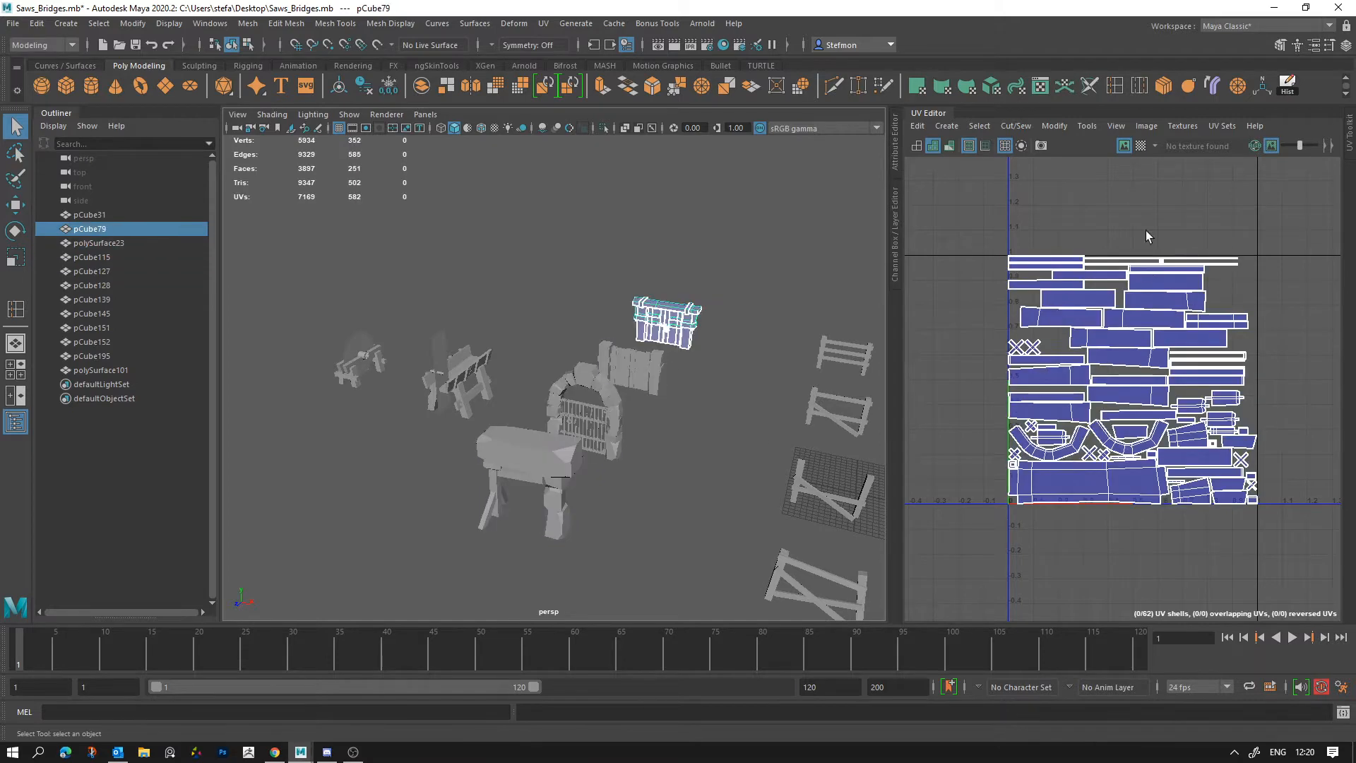
left_click(563, 438)
left_click(654, 371)
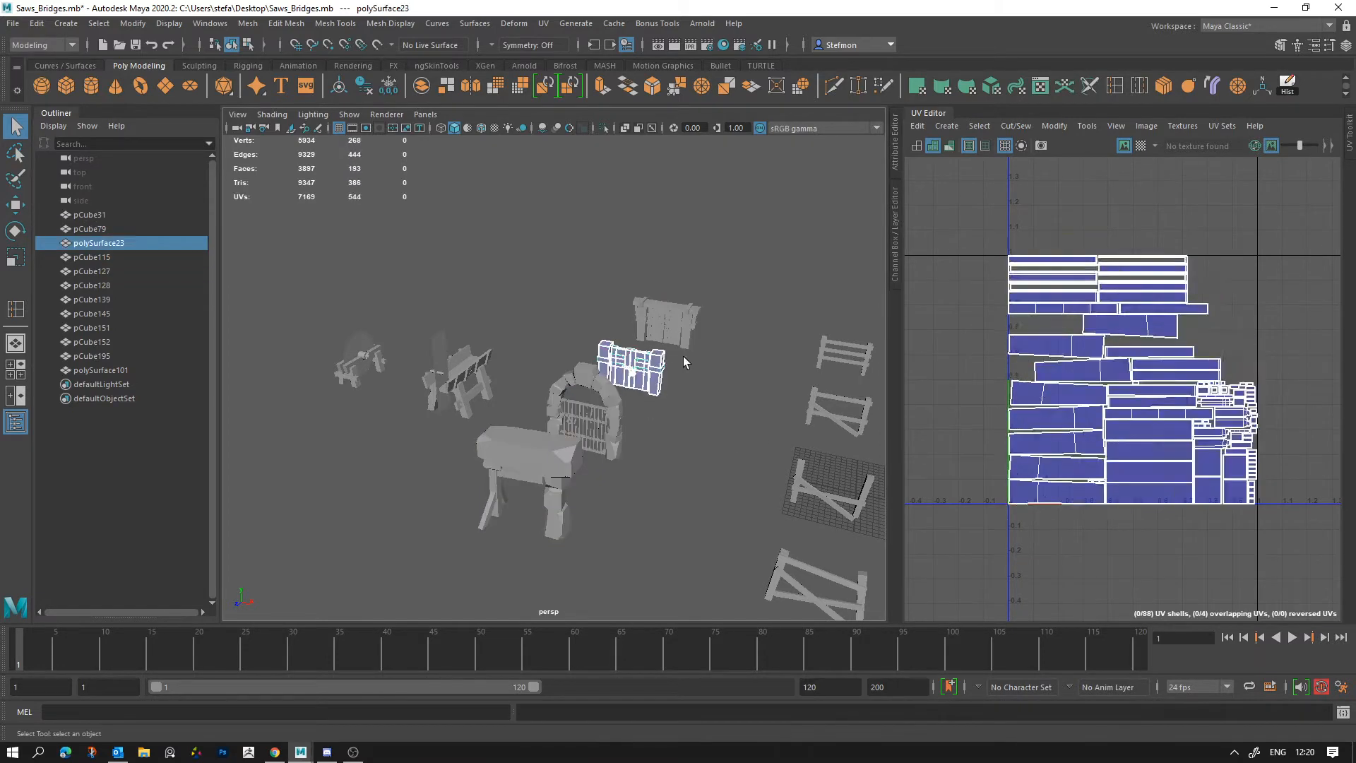
left_click(774, 350)
left_click(694, 329)
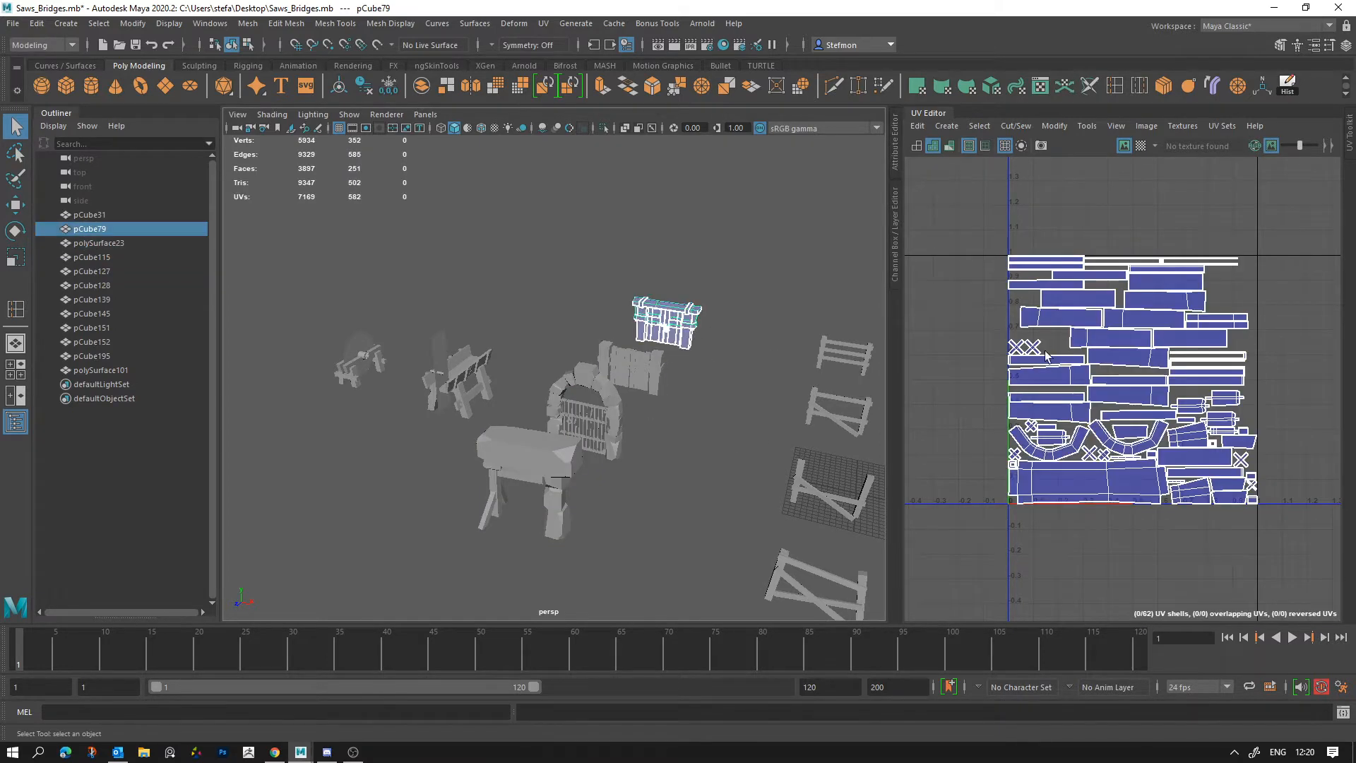
left_click(647, 384)
left_click(594, 452)
scroll(595, 458, "down", 6)
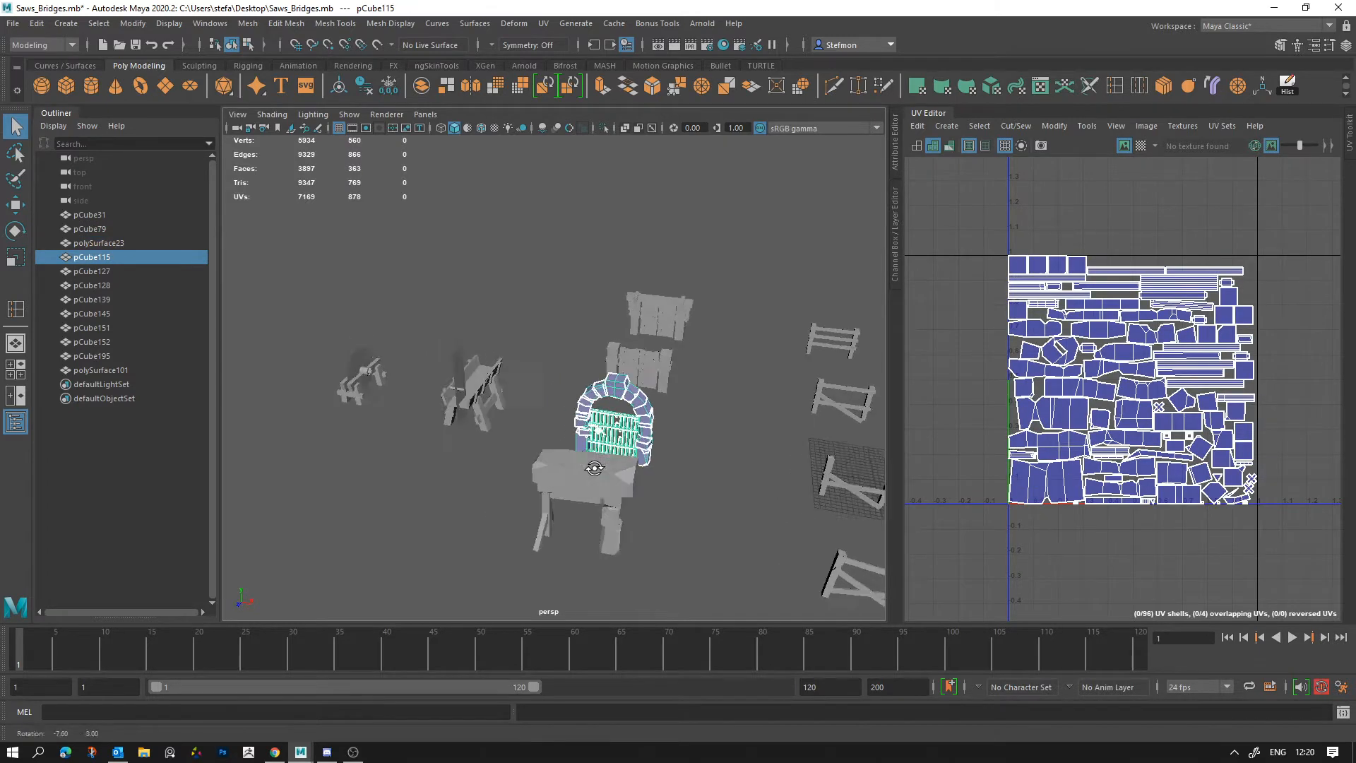
Step: Select the intact stone bridge to review its overlapping UV shells, and clear the selection
left_click_drag(447, 592, 393, 520, "alt")
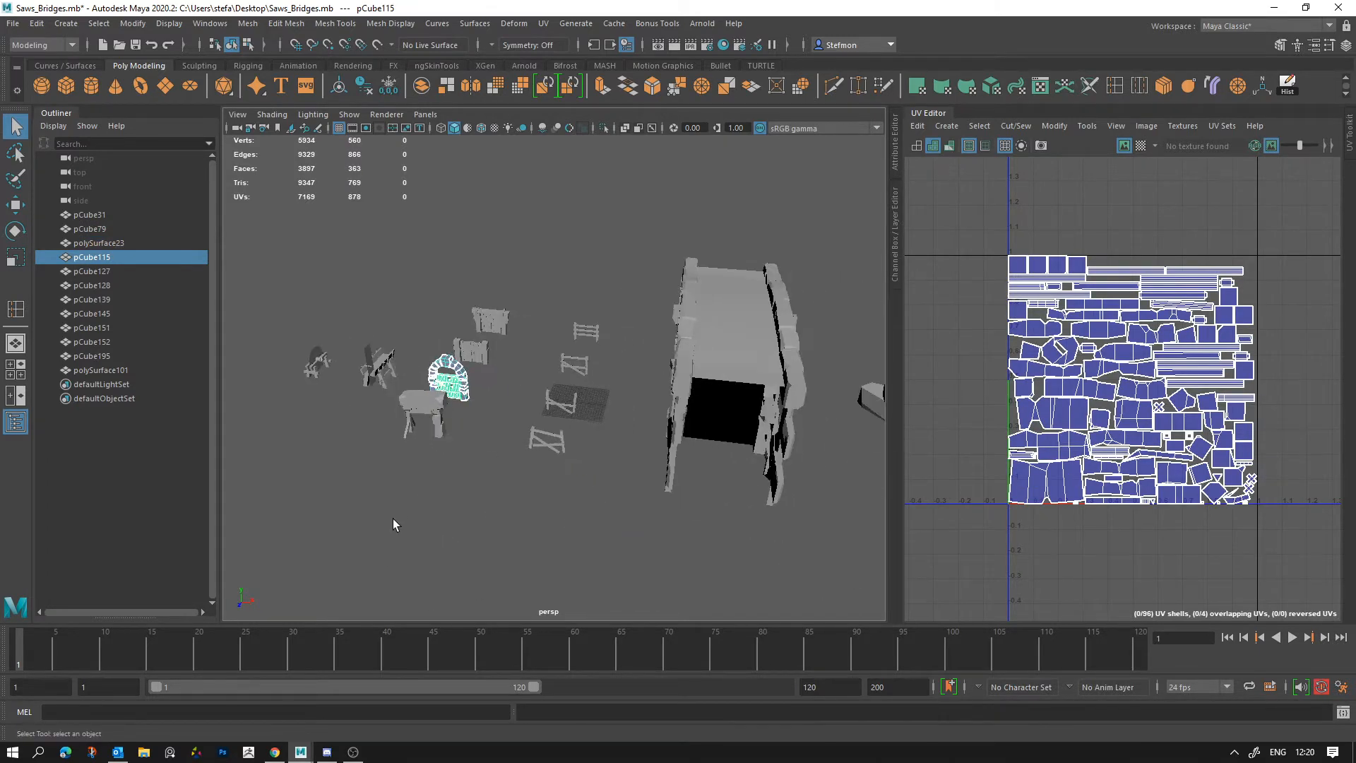
left_click(689, 421)
left_click_drag(531, 453, 586, 467, "alt")
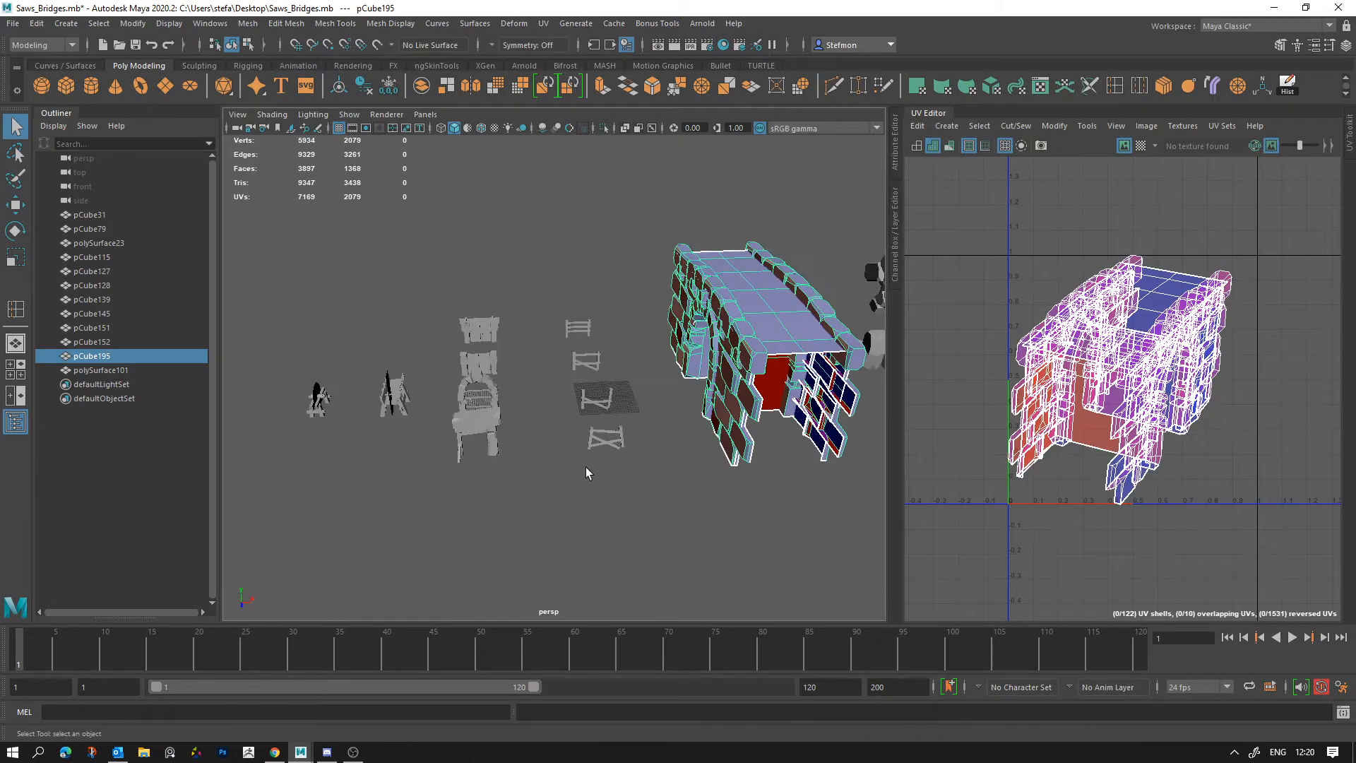
left_click(702, 431)
left_click_drag(702, 431, 721, 460, "alt")
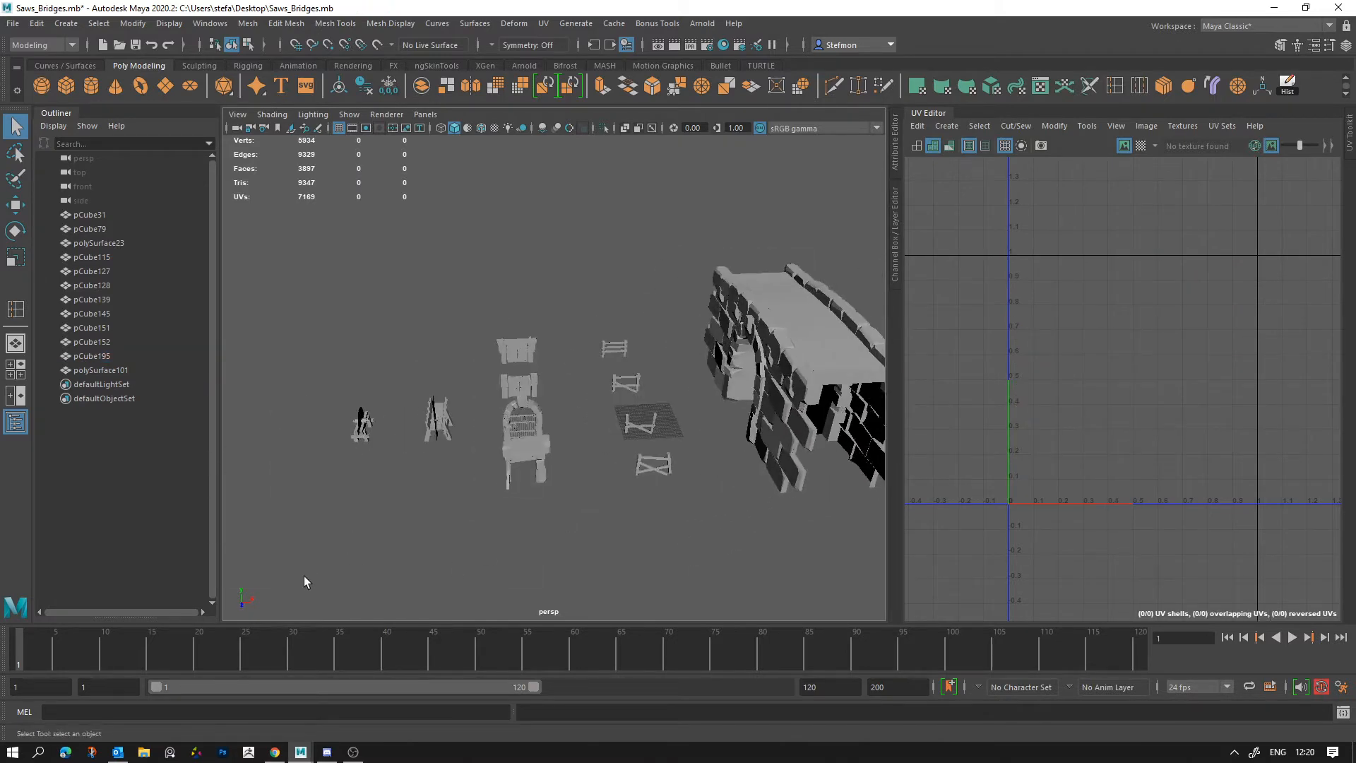
Step: Select every prop in the scene at once to look at their combined UV layout and polygon counts
left_click_drag(304, 578, 1175, 184)
scroll(605, 421, "down", 3)
left_click_drag(605, 421, 567, 459, "alt")
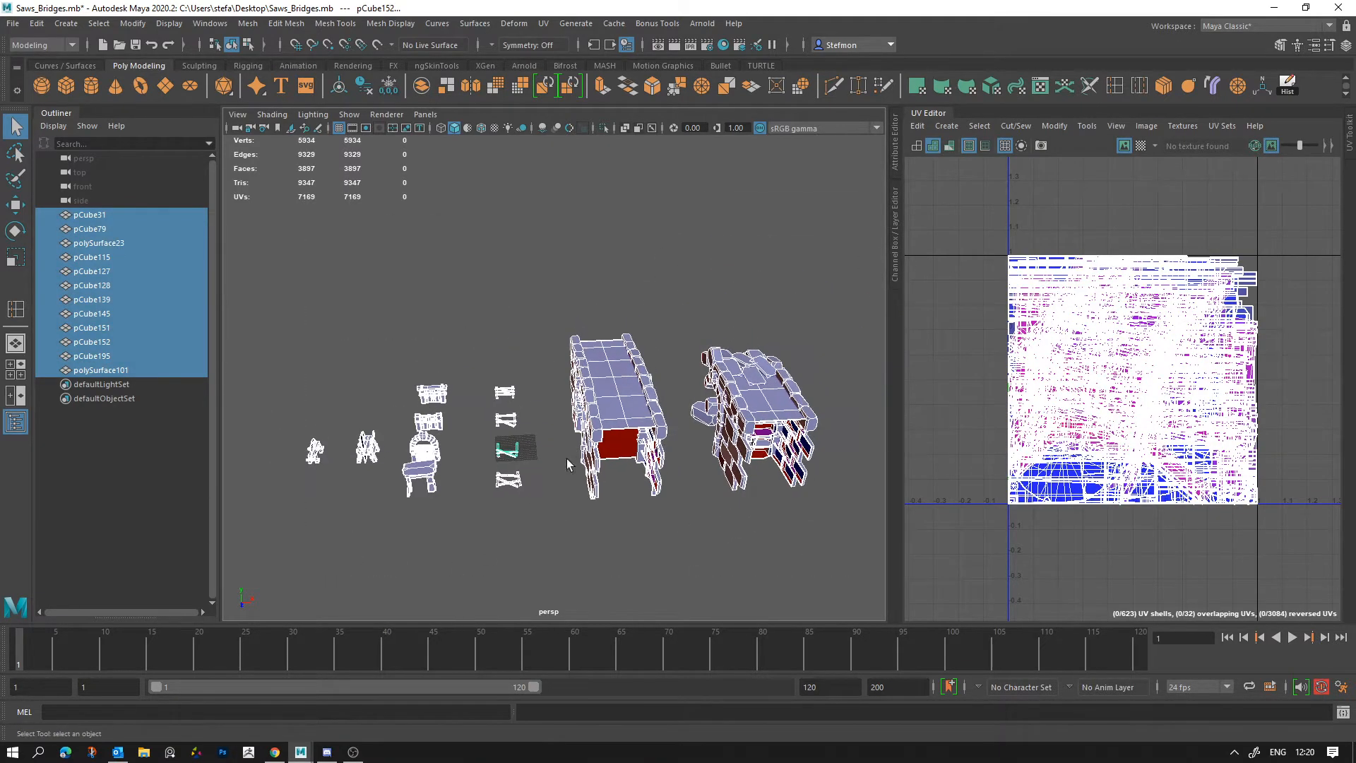
left_click_drag(259, 579, 957, 255)
scroll(537, 452, "up", 4)
left_click_drag(552, 481, 482, 423, "alt")
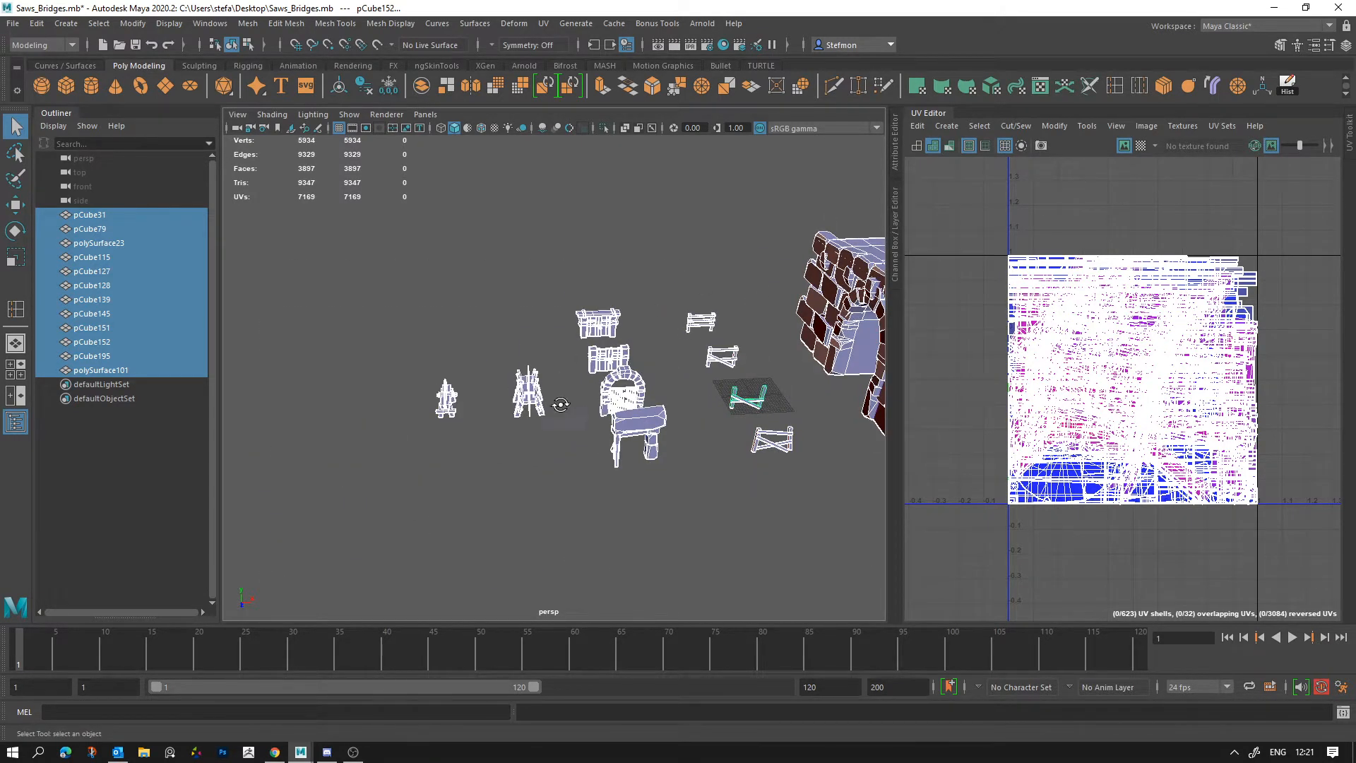
Step: Clear the selection and examine the saw benches, block-topped stand and gates from close up and afar
left_click_drag(560, 405, 510, 424, "alt")
right_click_drag(510, 424, 820, 560, "alt")
middle_click_drag(820, 560, 615, 515, "alt")
left_click_drag(615, 515, 558, 431, "alt")
middle_click_drag(557, 431, 756, 470, "alt")
right_click_drag(756, 470, 644, 463, "alt")
middle_click_drag(644, 462, 605, 421, "alt")
left_click(675, 409)
left_click_drag(675, 409, 663, 401, "alt")
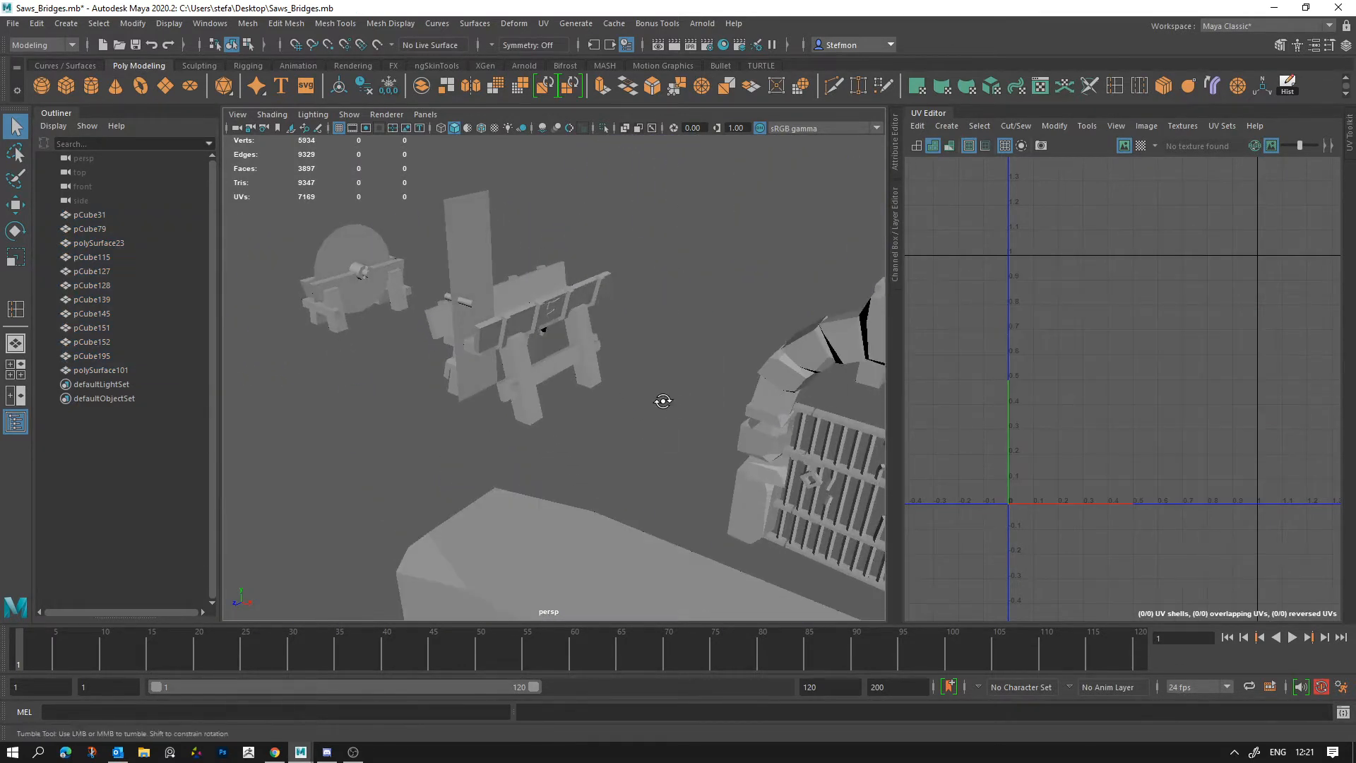
right_click_drag(662, 401, 494, 380, "alt")
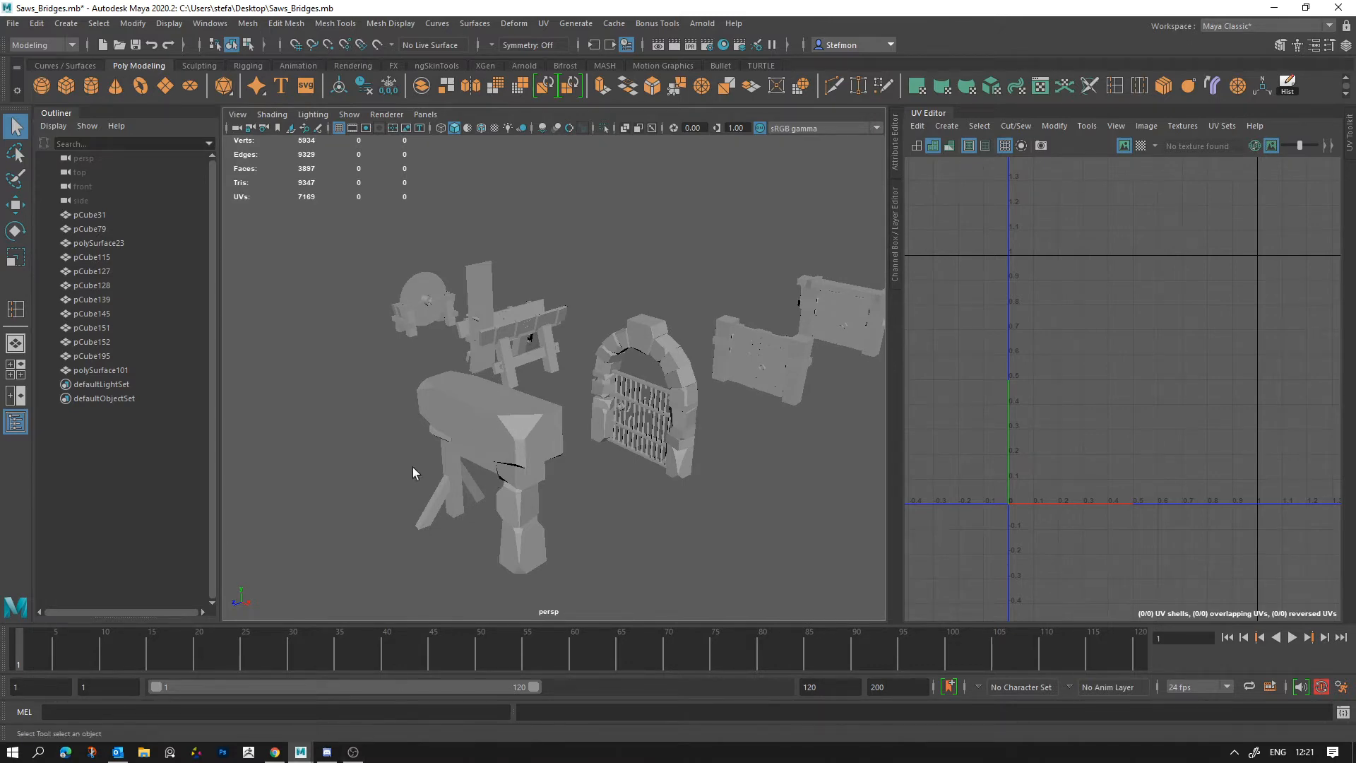
left_click_drag(415, 469, 664, 538, "alt")
right_click_drag(664, 538, 598, 403, "alt")
middle_click_drag(597, 403, 606, 469, "alt")
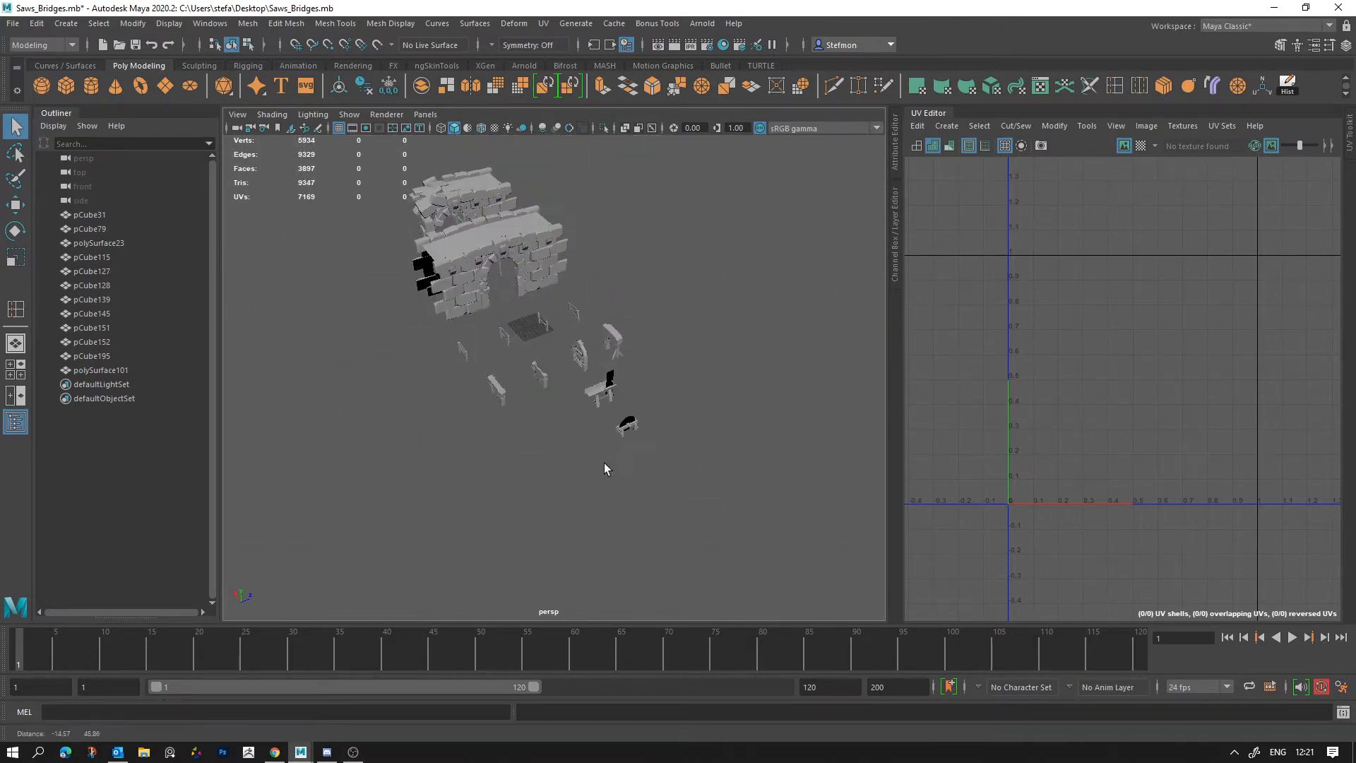
Step: Select the two stone bridges together, deselect them, and examine their decks, parapets and side walls from several angles
left_click_drag(354, 450, 831, 104)
left_click(666, 286)
middle_click_drag(494, 293, 630, 441, "alt")
right_click_drag(630, 441, 663, 460, "alt")
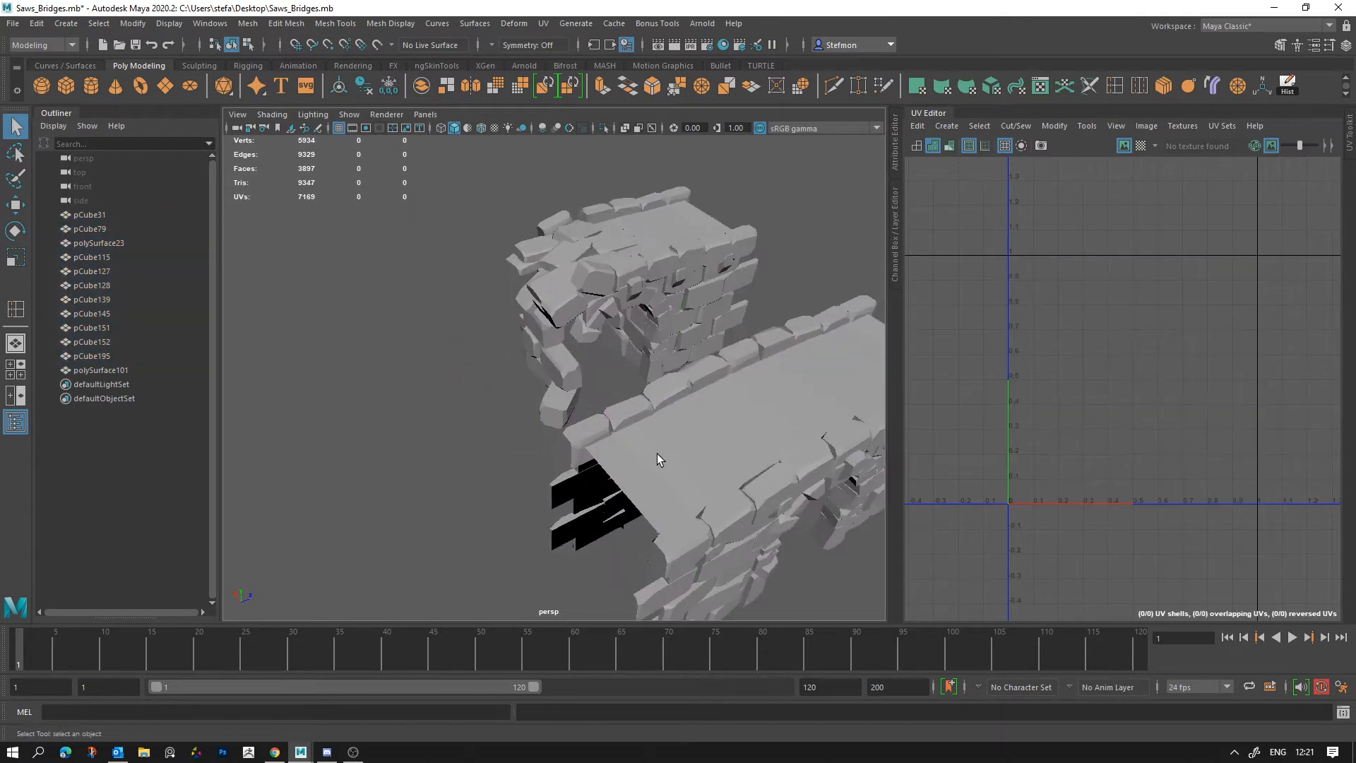
left_click_drag(664, 460, 511, 448, "alt")
middle_click_drag(702, 409, 601, 193, "alt")
right_click_drag(770, 494, 695, 463, "alt")
middle_click_drag(695, 463, 608, 293, "alt")
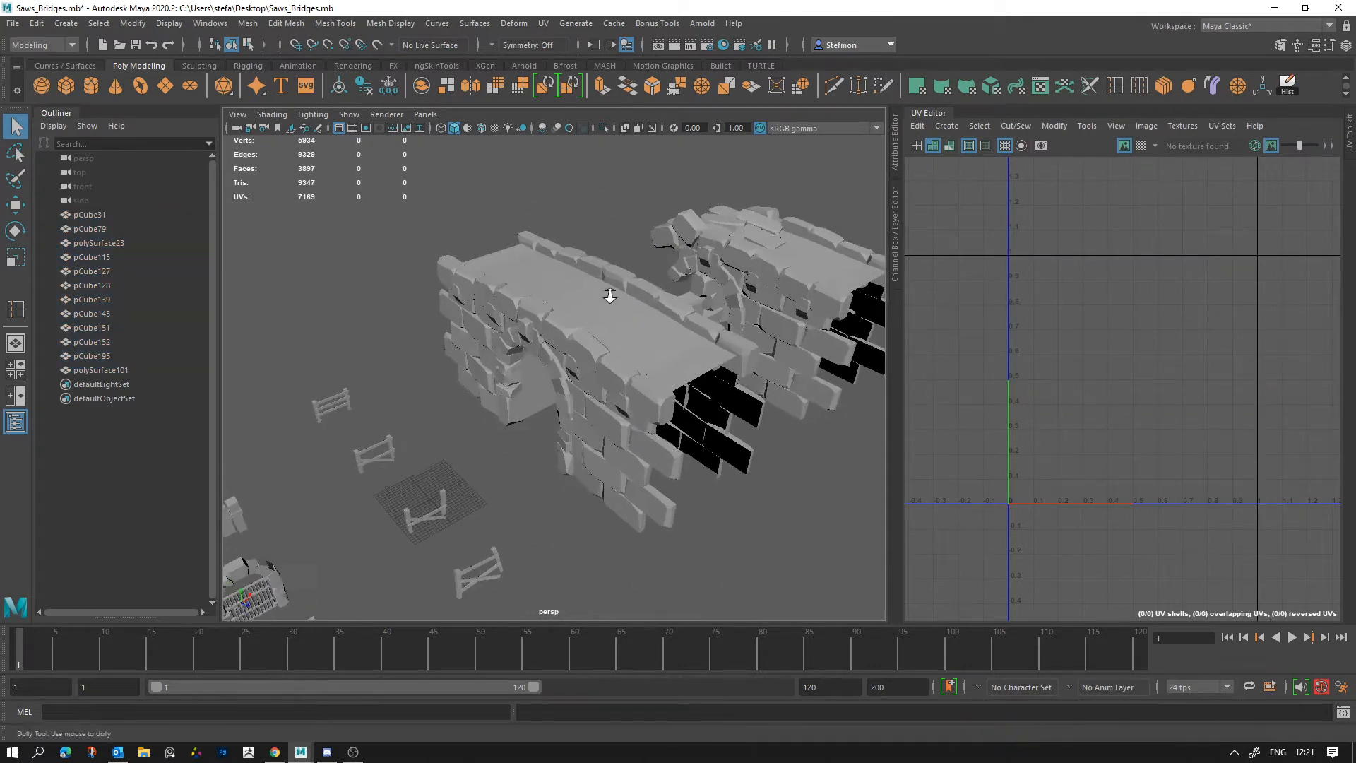
right_click_drag(608, 294, 648, 378, "alt")
left_click_drag(648, 377, 617, 431, "alt")
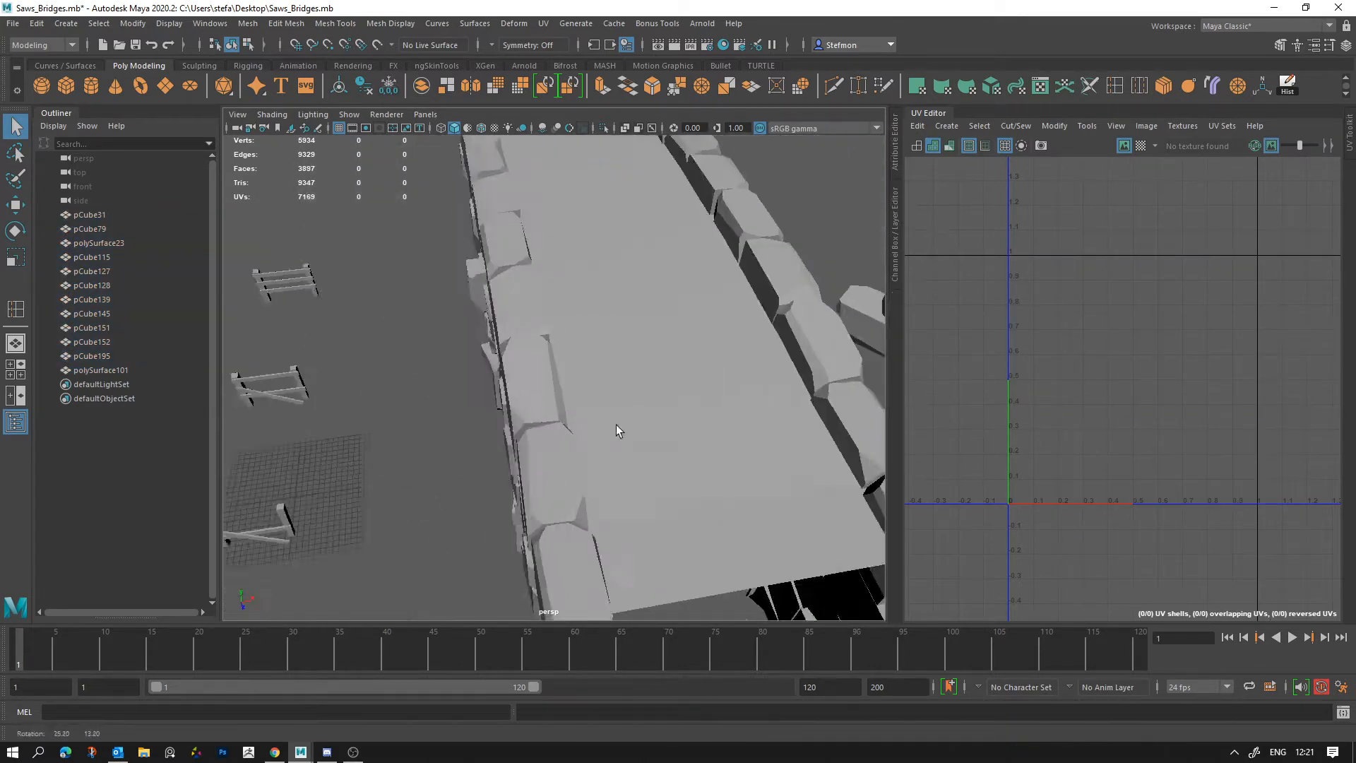
right_click_drag(618, 430, 502, 356, "alt")
left_click_drag(502, 356, 560, 392, "alt")
middle_click_drag(483, 477, 630, 420, "alt")
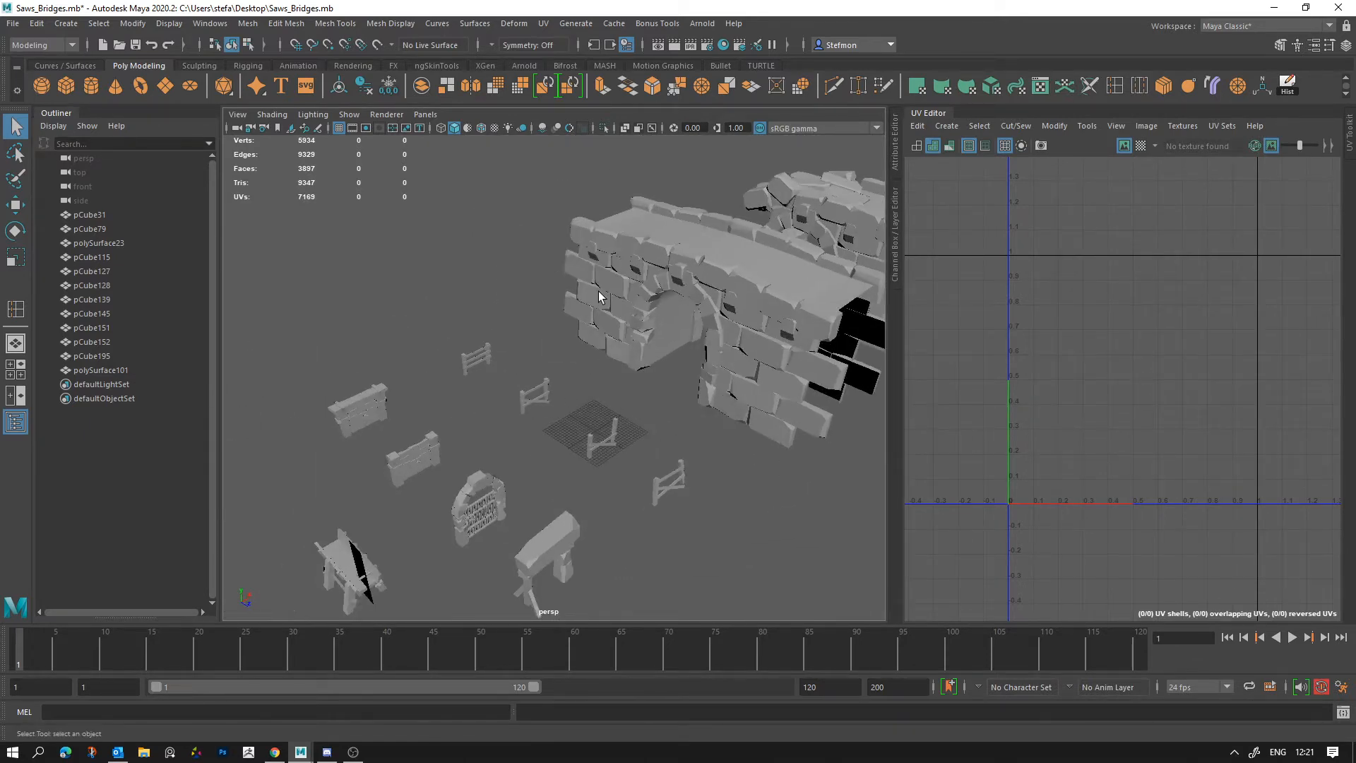
Step: Select the intact bridge and examine the topology of its arch, stone blocks and deck beside its UV shells
middle_click_drag(600, 294, 476, 427, "alt")
right_click_drag(475, 426, 484, 472, "alt")
middle_click_drag(485, 472, 544, 429, "alt")
left_click_drag(545, 430, 553, 395, "alt")
left_click(538, 319)
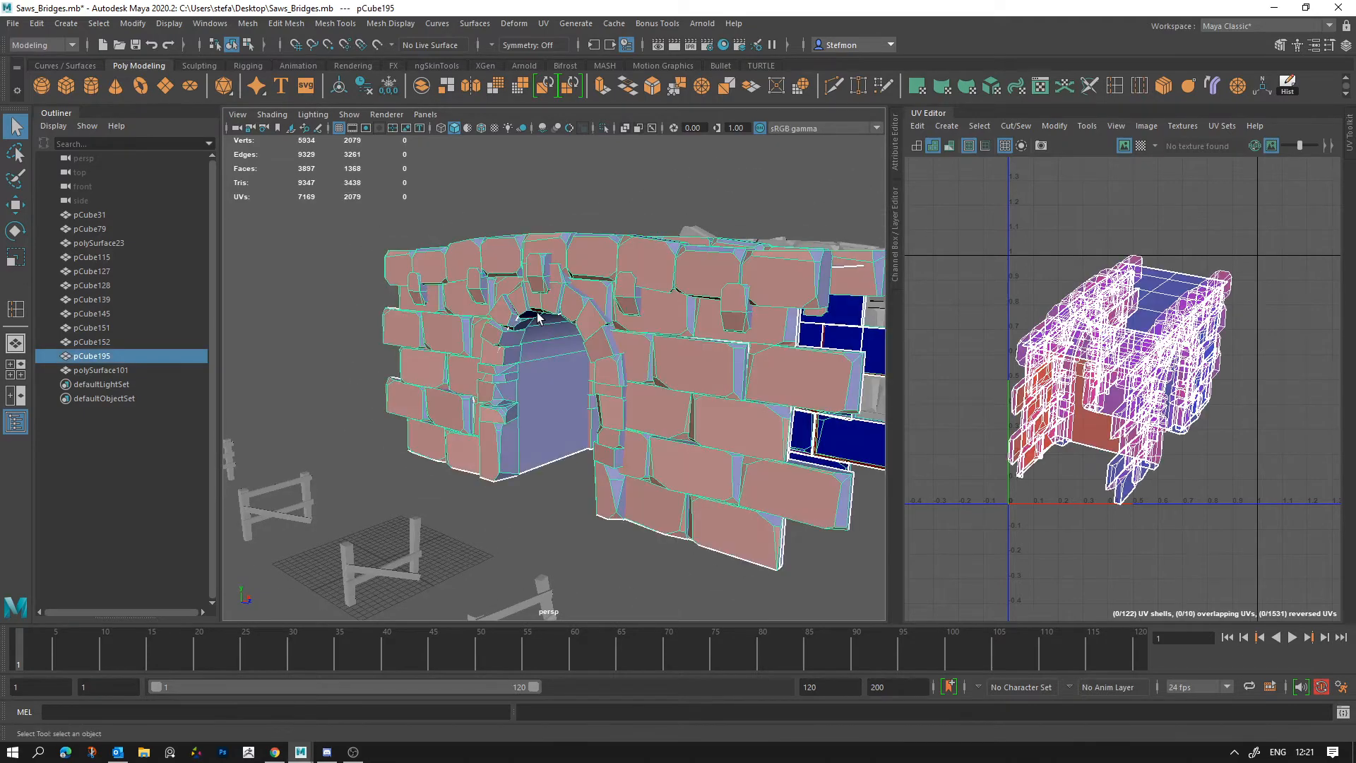
left_click_drag(732, 394, 716, 535, "alt")
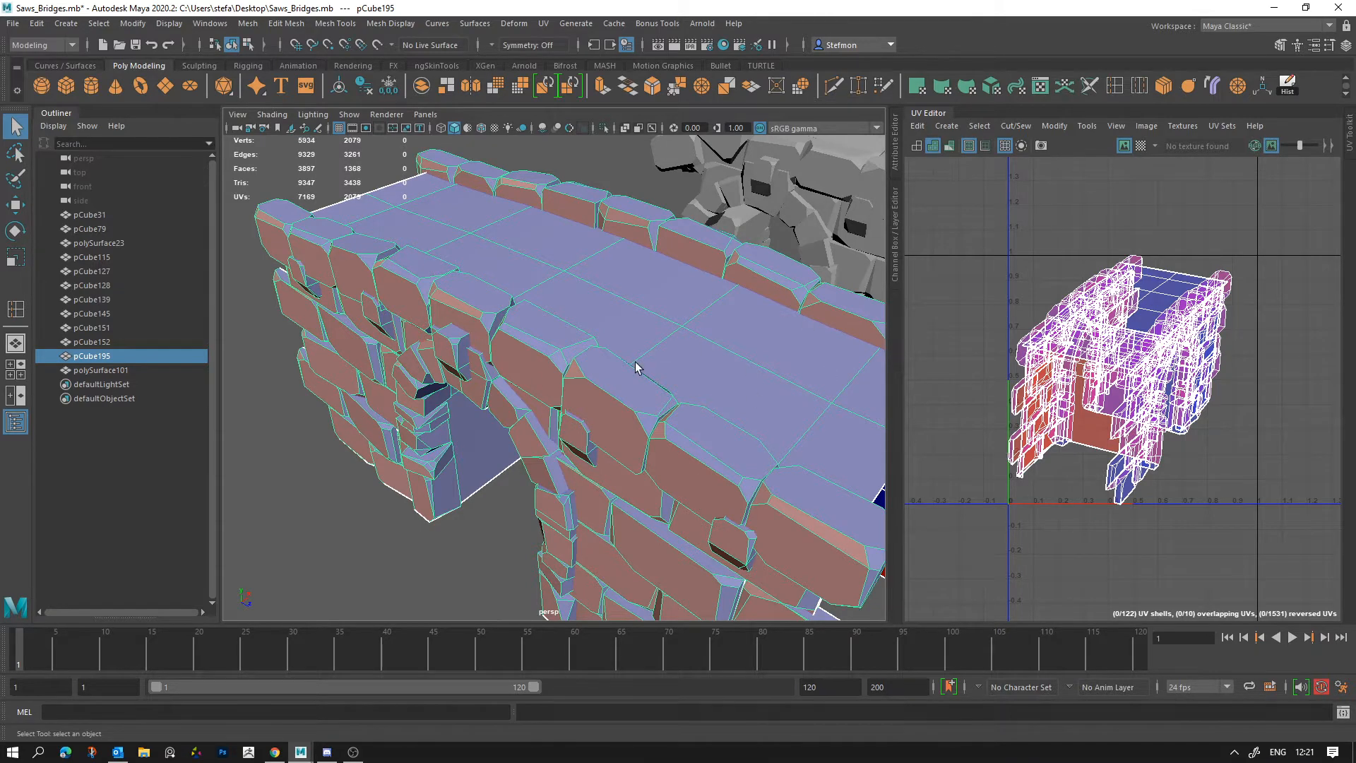
Step: Compare the intact bridge with the smaller props, select all props together, and clear the selection
right_click_drag(627, 373, 484, 416, "alt")
left_click_drag(483, 421, 647, 403, "alt")
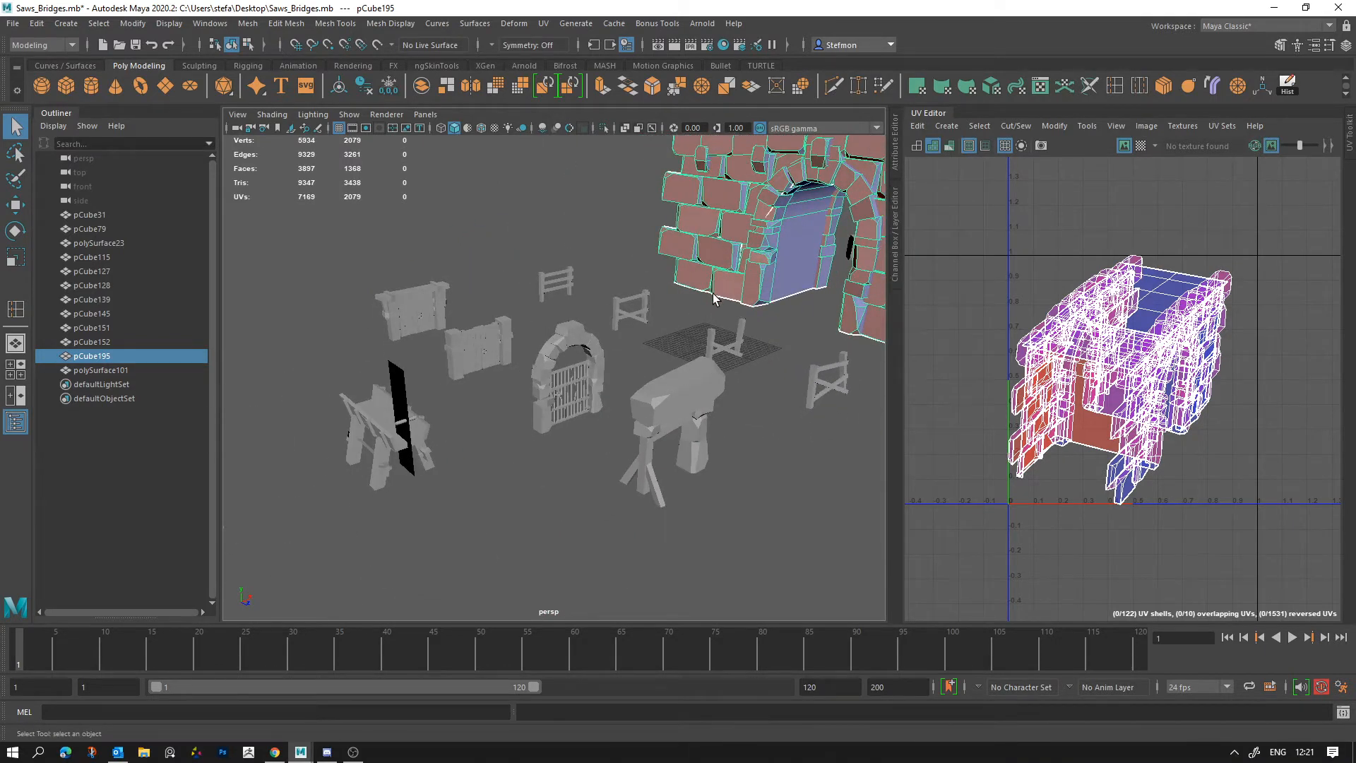
scroll(735, 325, "down", 6)
scroll(735, 328, "up", 3)
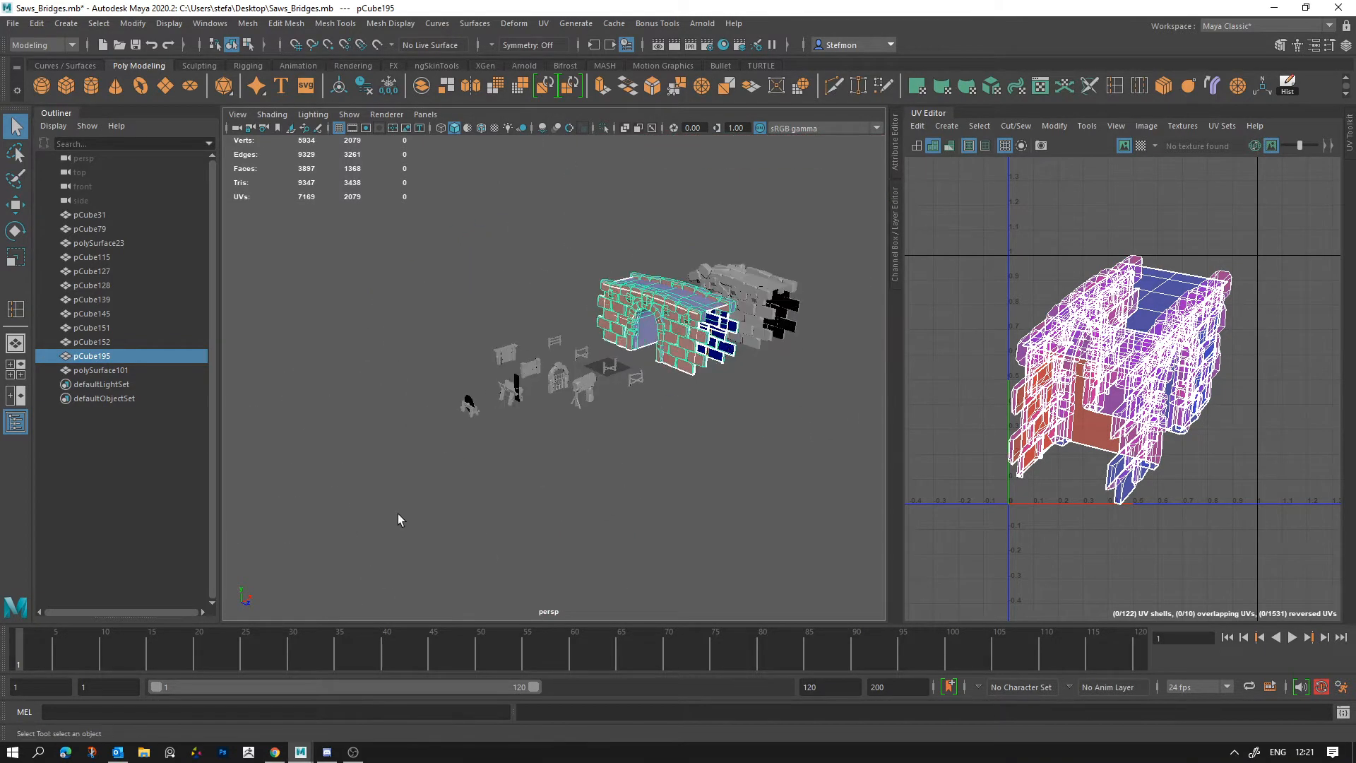
left_click_drag(388, 525, 1034, 93)
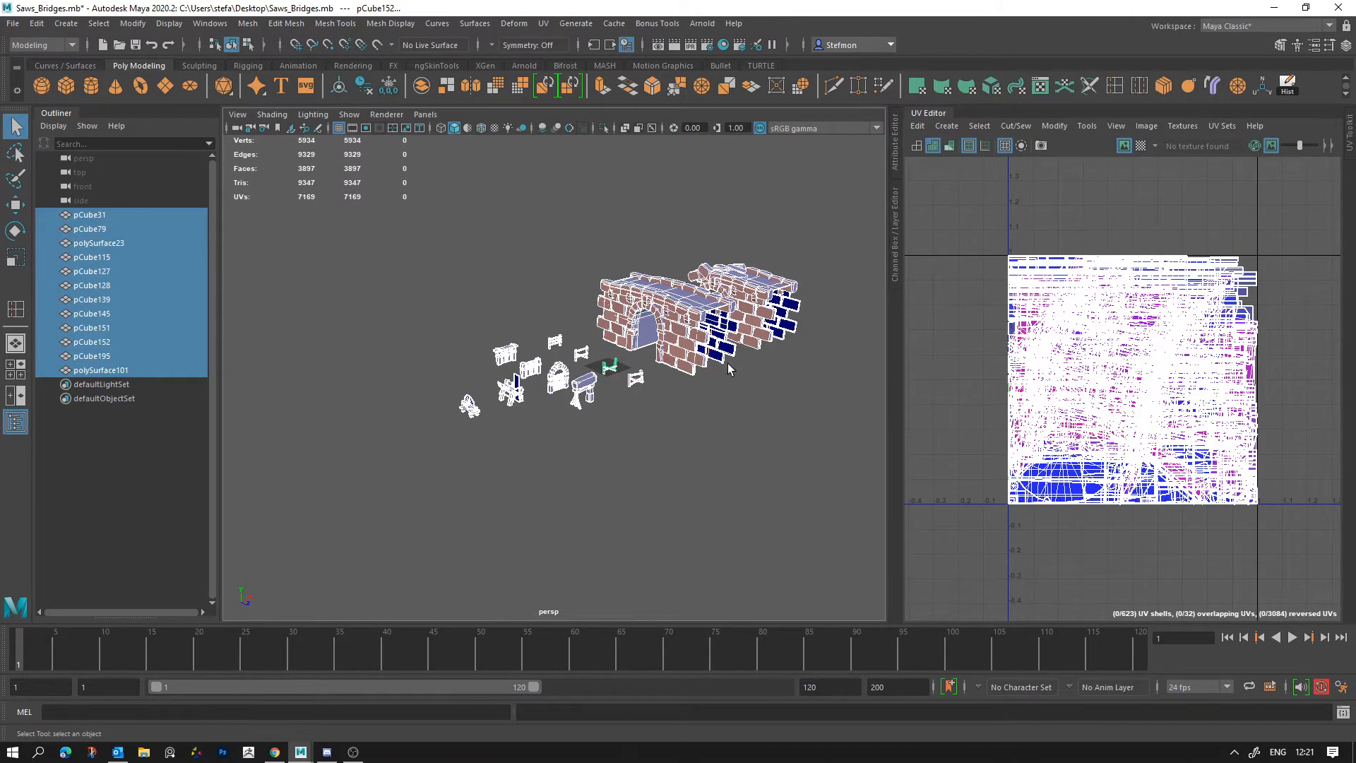
left_click(632, 445)
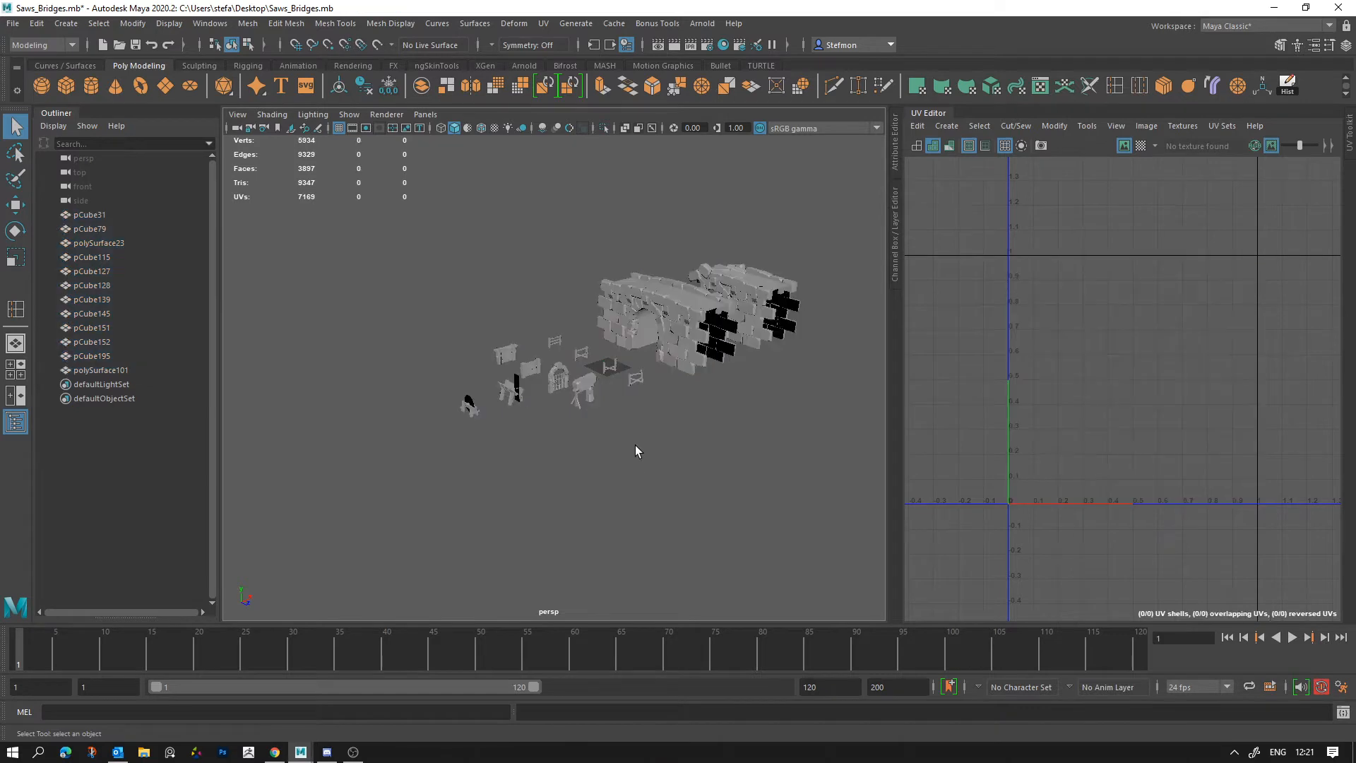
Step: Try Cleanup on the intact bridge with Cleanup matching polygons enabled for faces with more than 4 sides
left_click(688, 349)
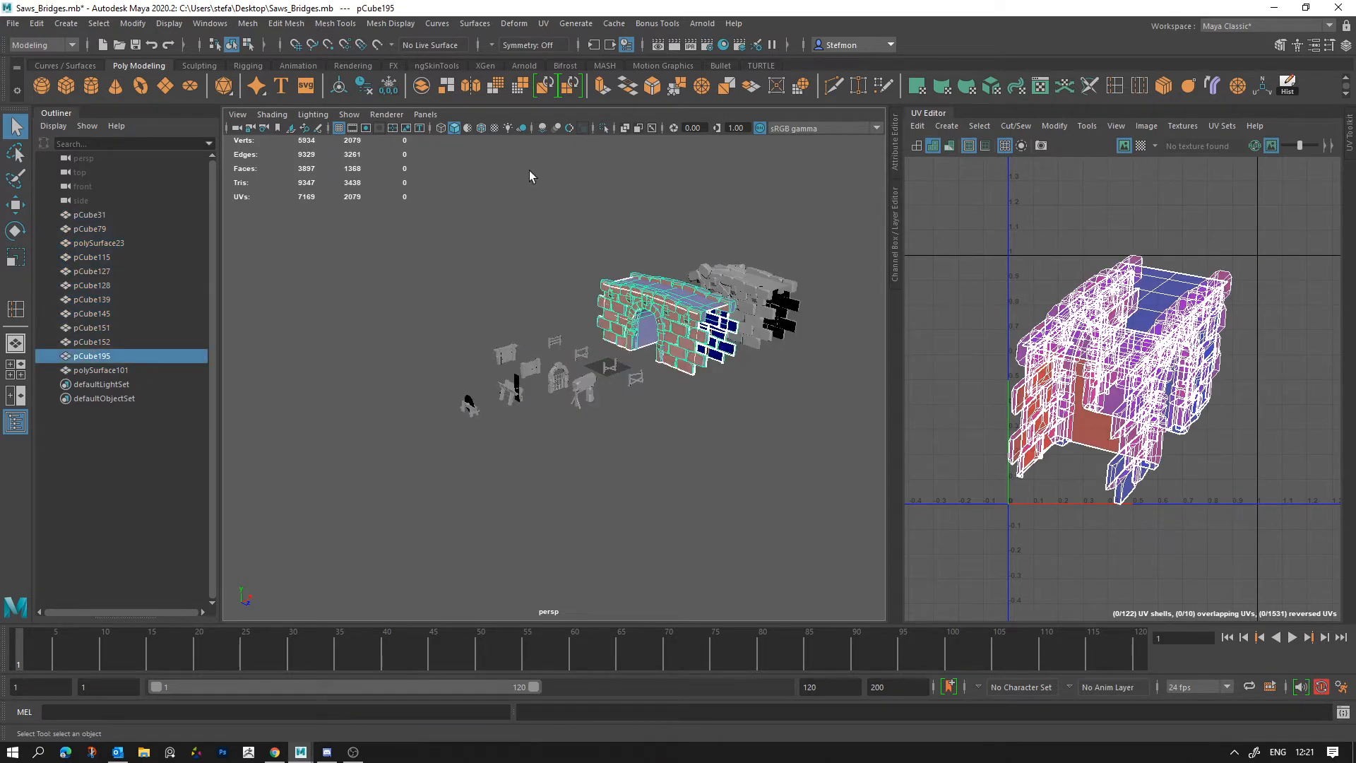
left_click(247, 23)
left_click(385, 335)
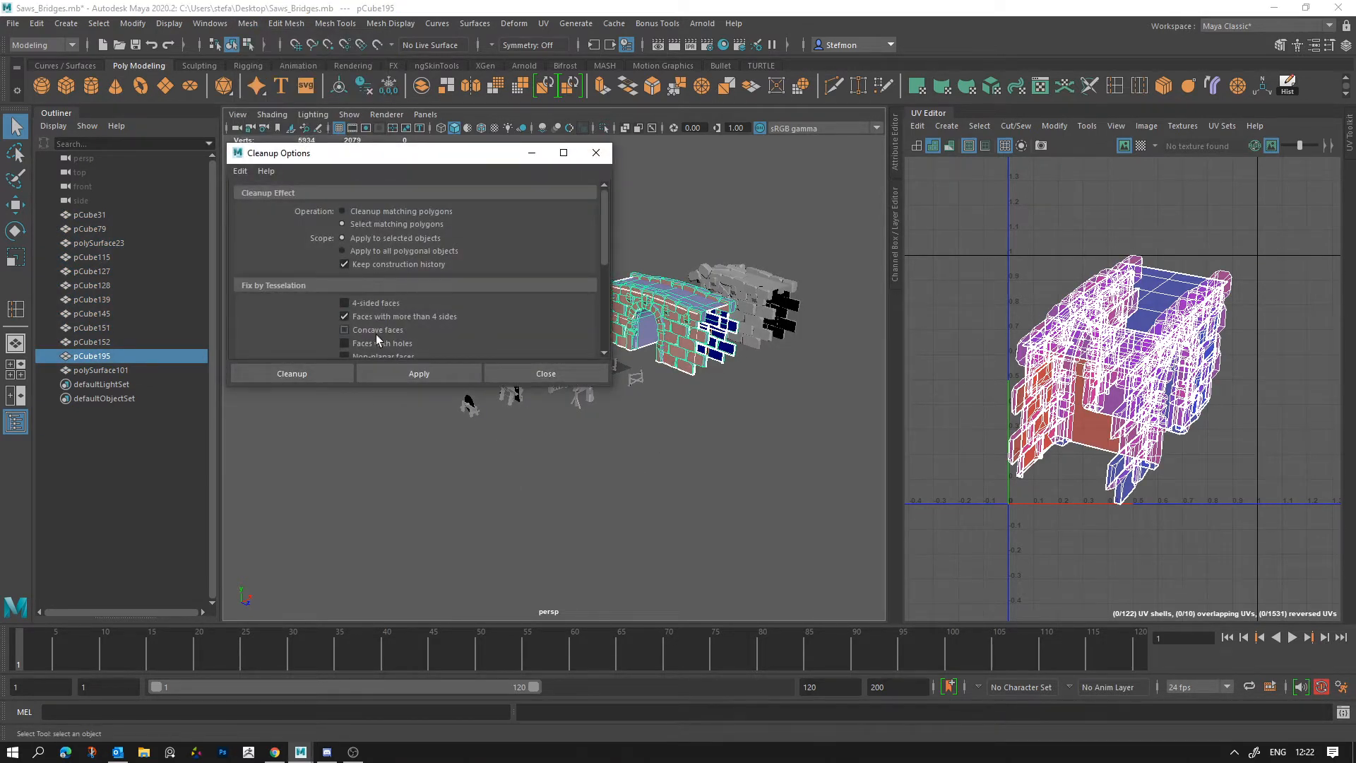
left_click(433, 373)
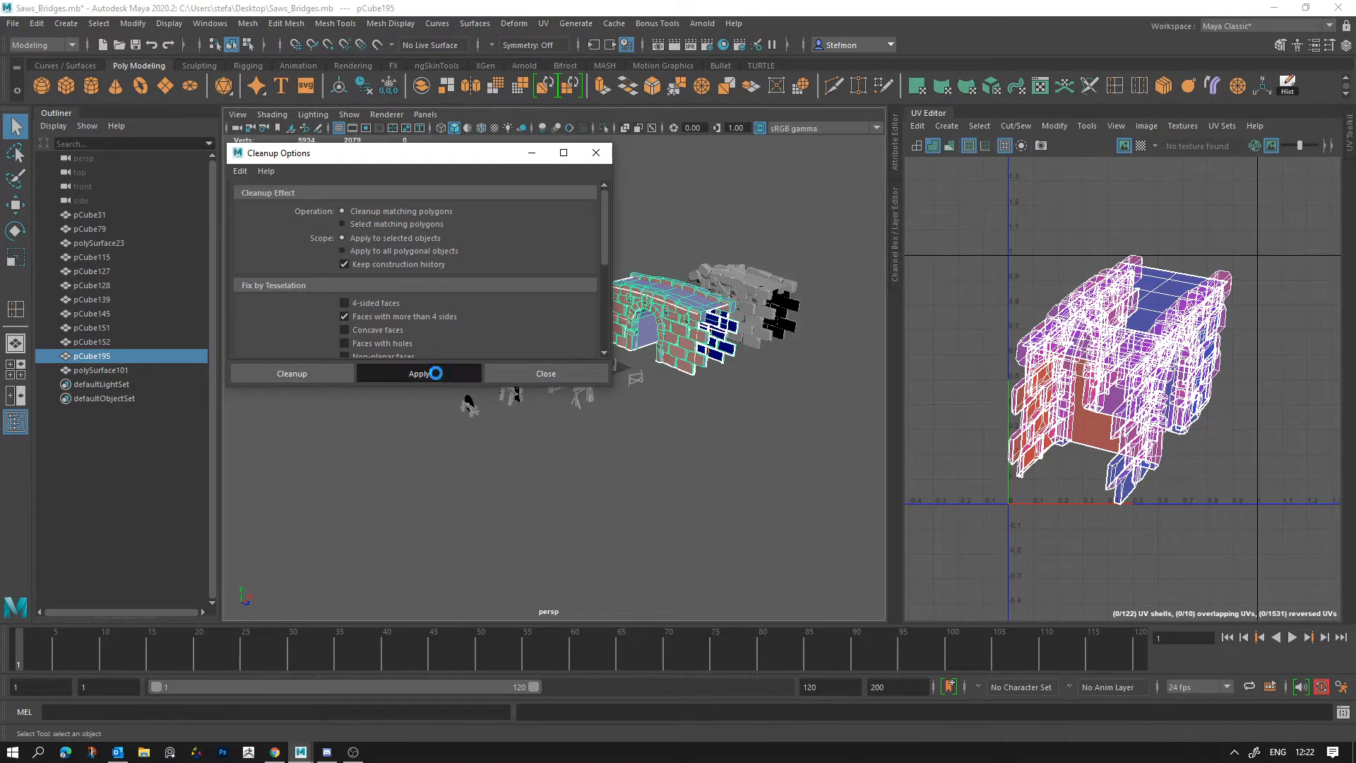
left_click(547, 374)
Step: Inspect the cleaned-up bridge's new edges and undo the Cleanup operation
scroll(744, 333, "up", 8)
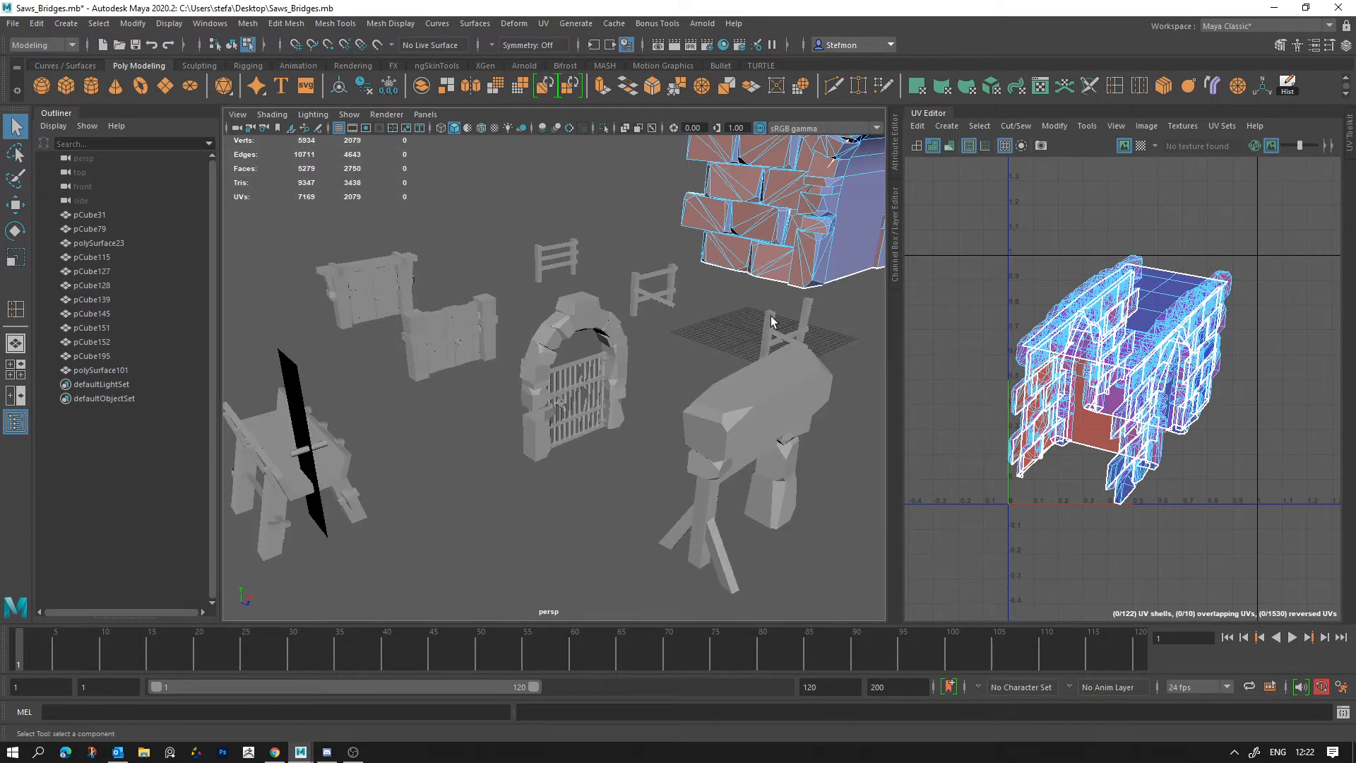
middle_click_drag(775, 312, 632, 417, "alt")
mouse_move(632, 417)
left_mouse_down("alt")
mouse_move(542, 408)
mouse_move(647, 397)
left_mouse_up("alt")
scroll(647, 397, "down", 5)
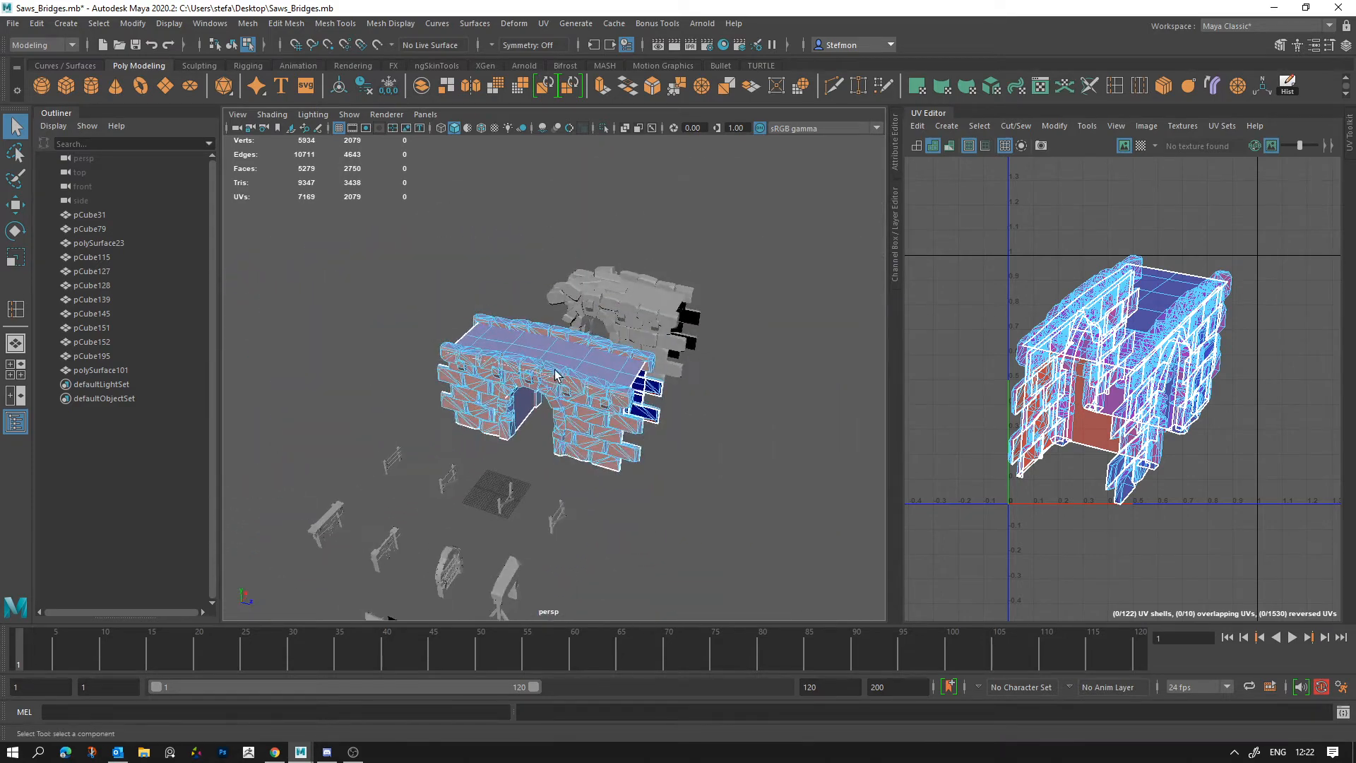
key("ctrl+z")
key("ctrl+z")
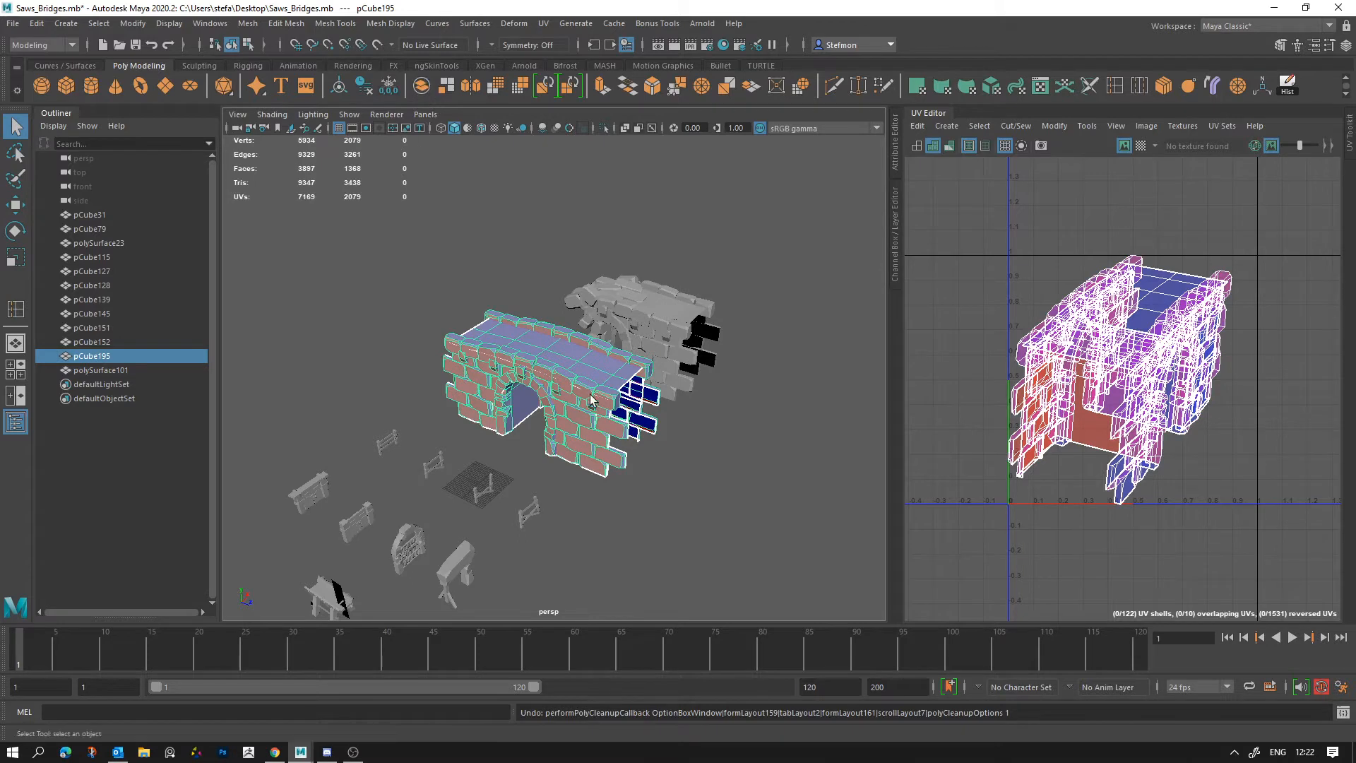
Step: Try triangulating the intact bridge, inspect the triangles on its arch and wall blocks, and undo the triangulation
left_click(559, 354)
left_click(248, 23)
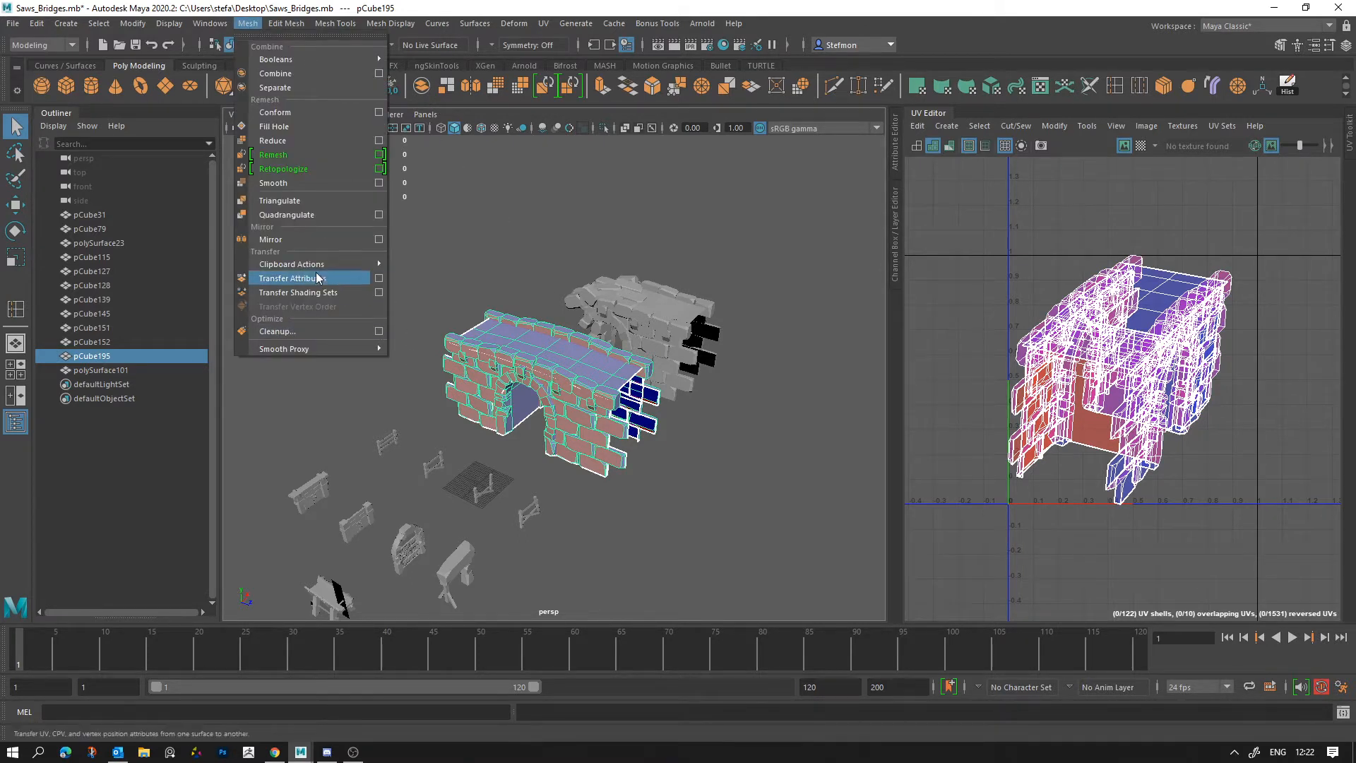
left_click(279, 200)
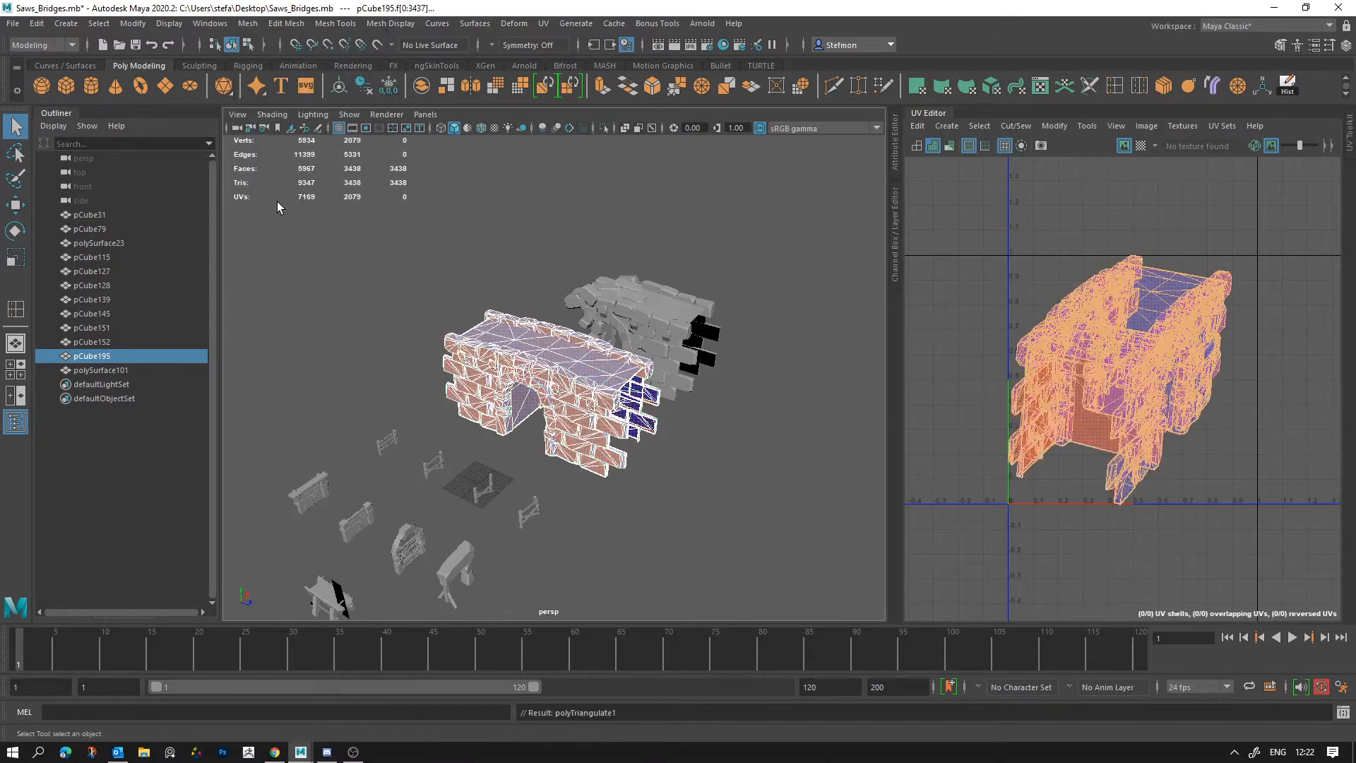
scroll(601, 327, "up", 10)
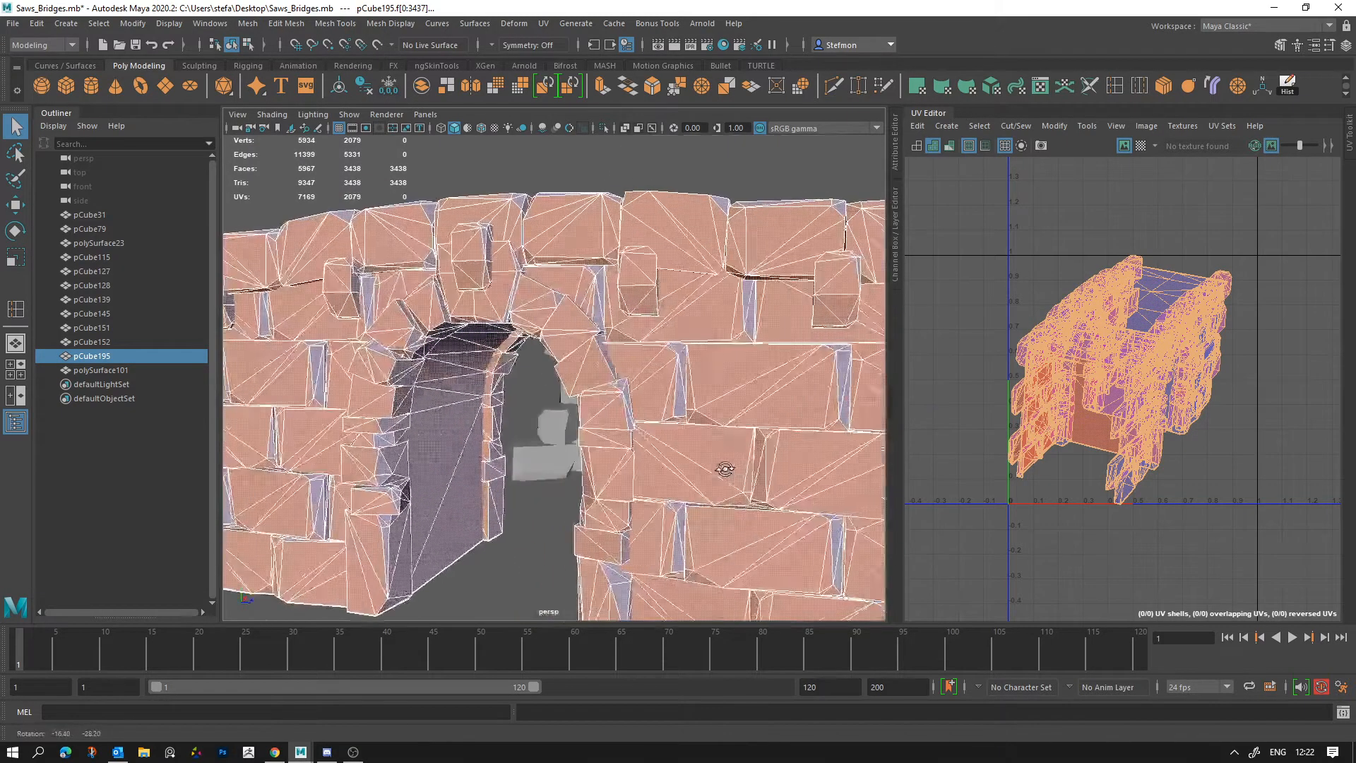
scroll(600, 327, "up", 5)
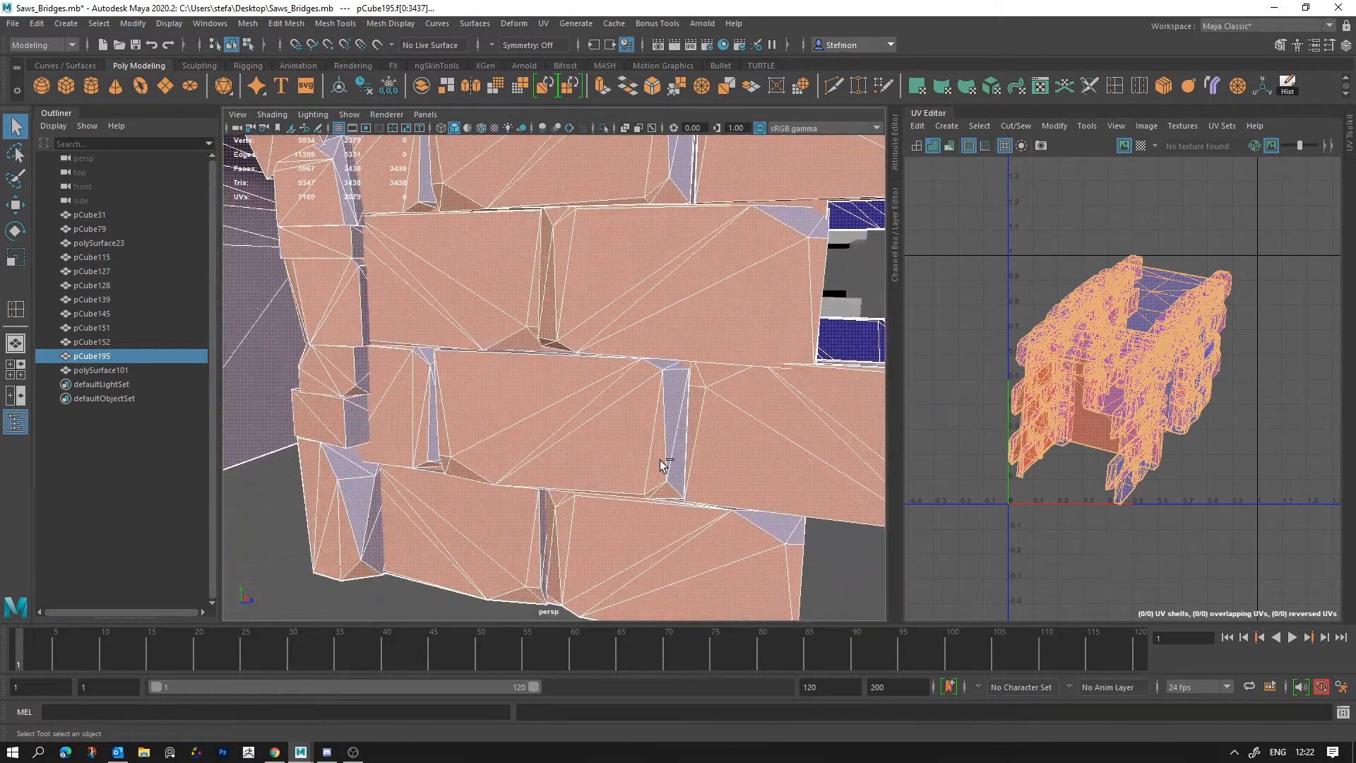
key("ctrl+z")
Step: Try Cleanup on the intact bridge once more and undo it
left_click(247, 24)
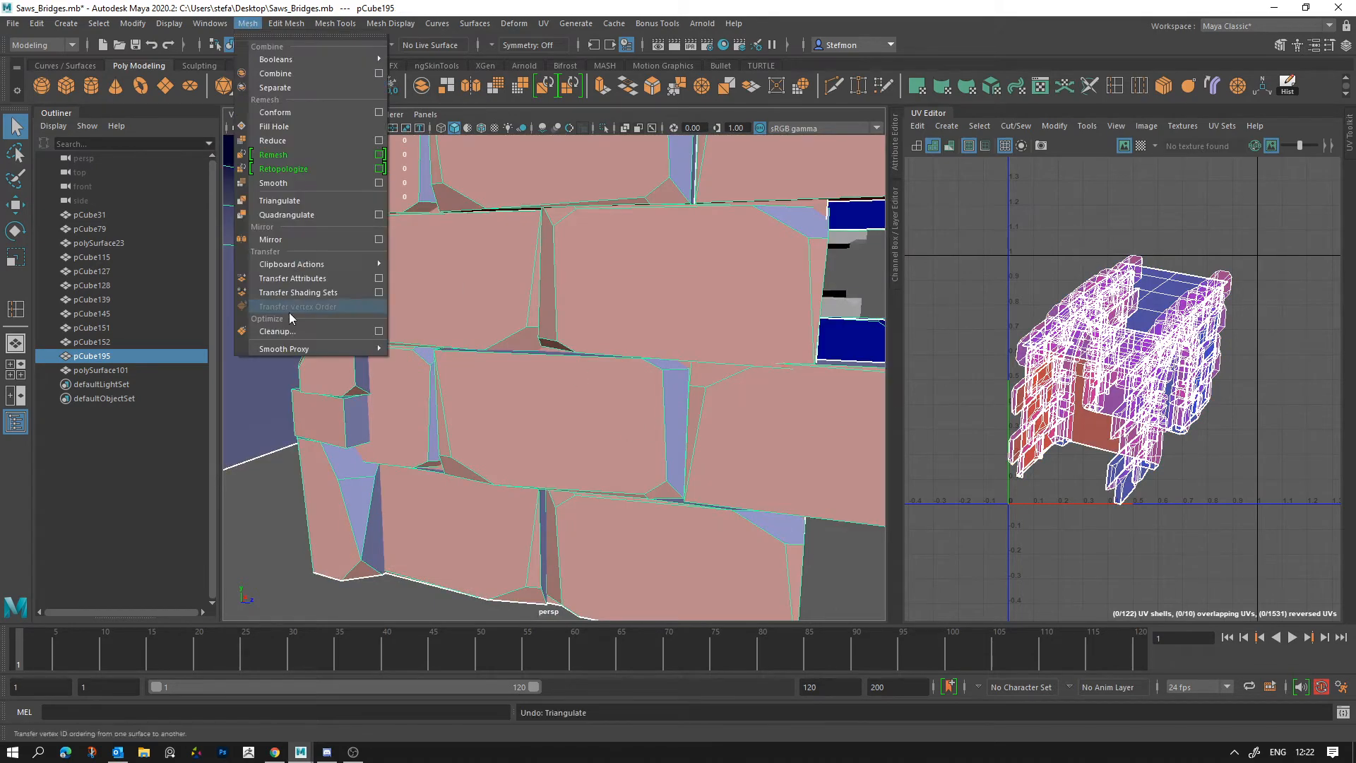
left_click(289, 338)
key("ctrl+z")
Step: Triangulate the intact bridge again and view it as a selected object beside the other props
left_click(247, 23)
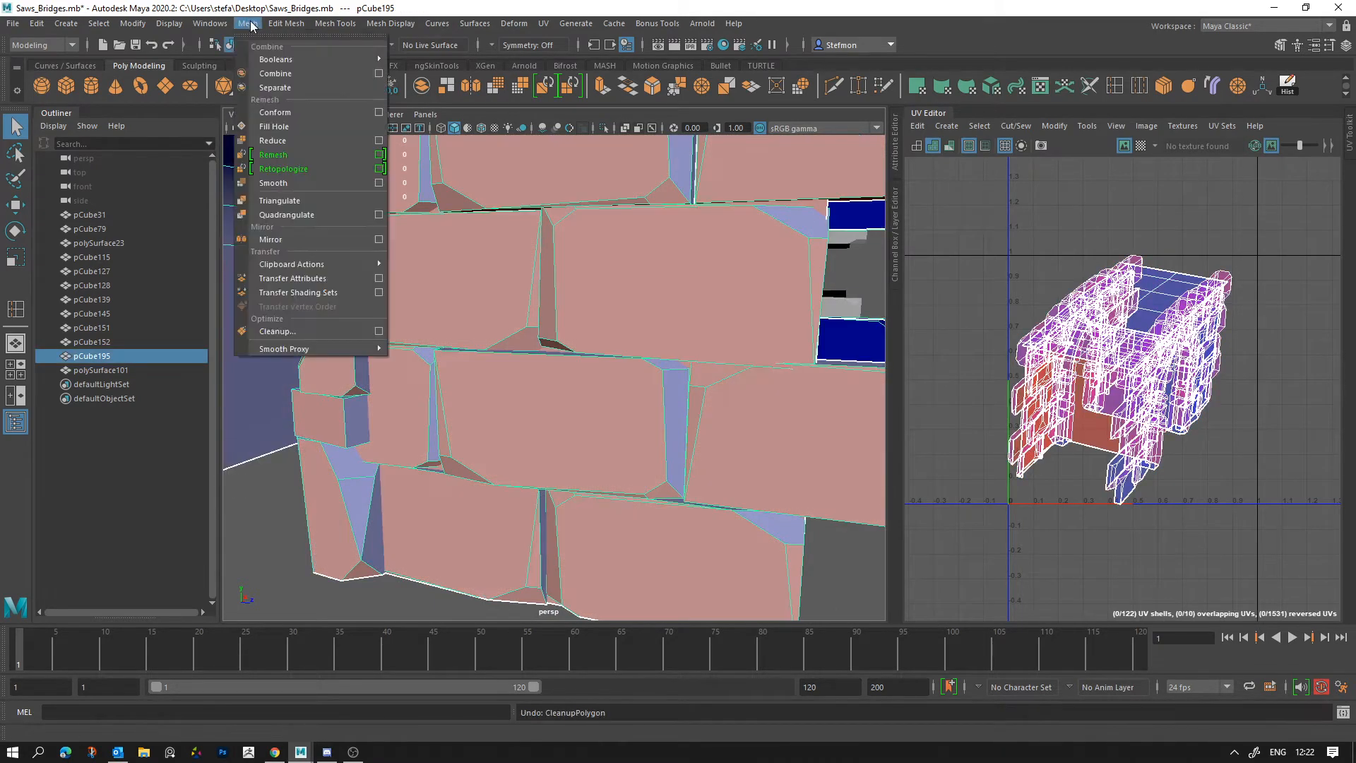
left_click(279, 201)
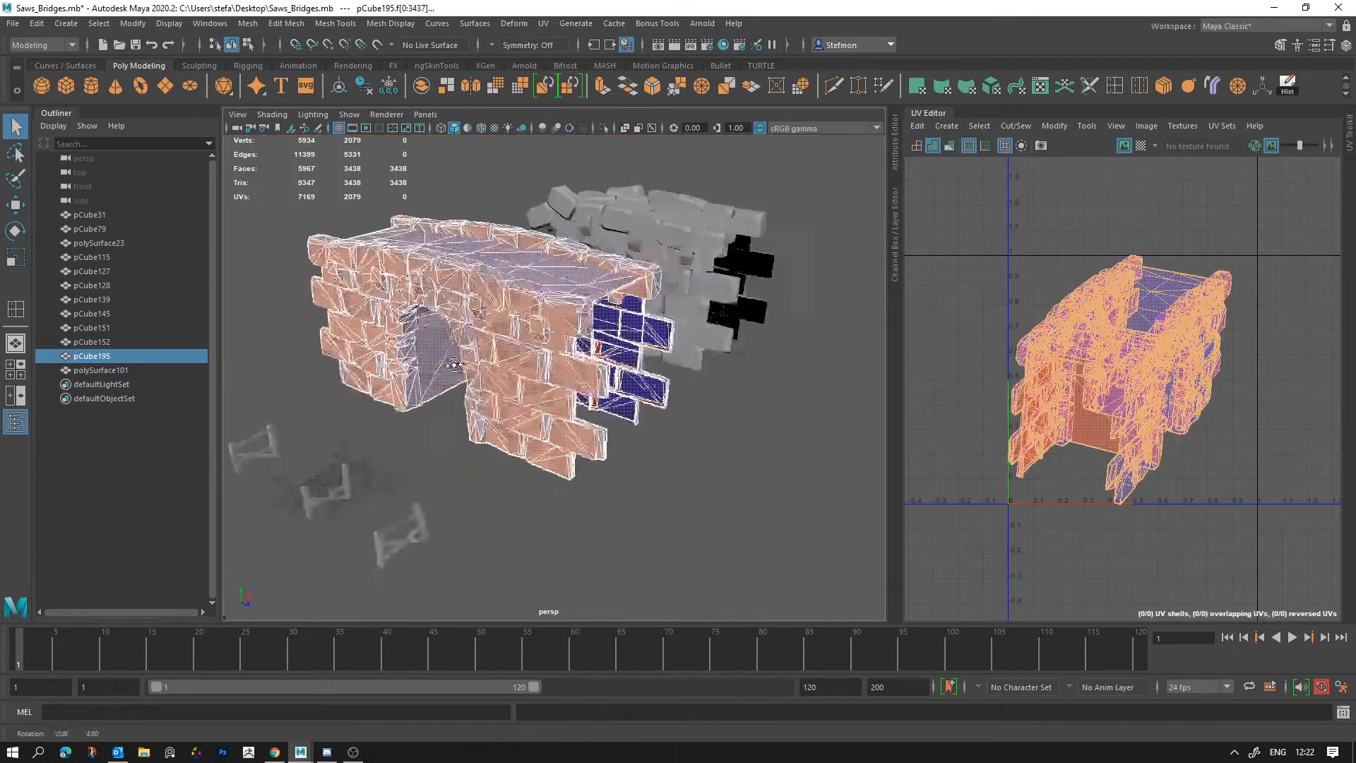
left_click_drag(518, 332, 609, 466, "alt")
left_click(475, 296)
scroll(678, 413, "down", 6)
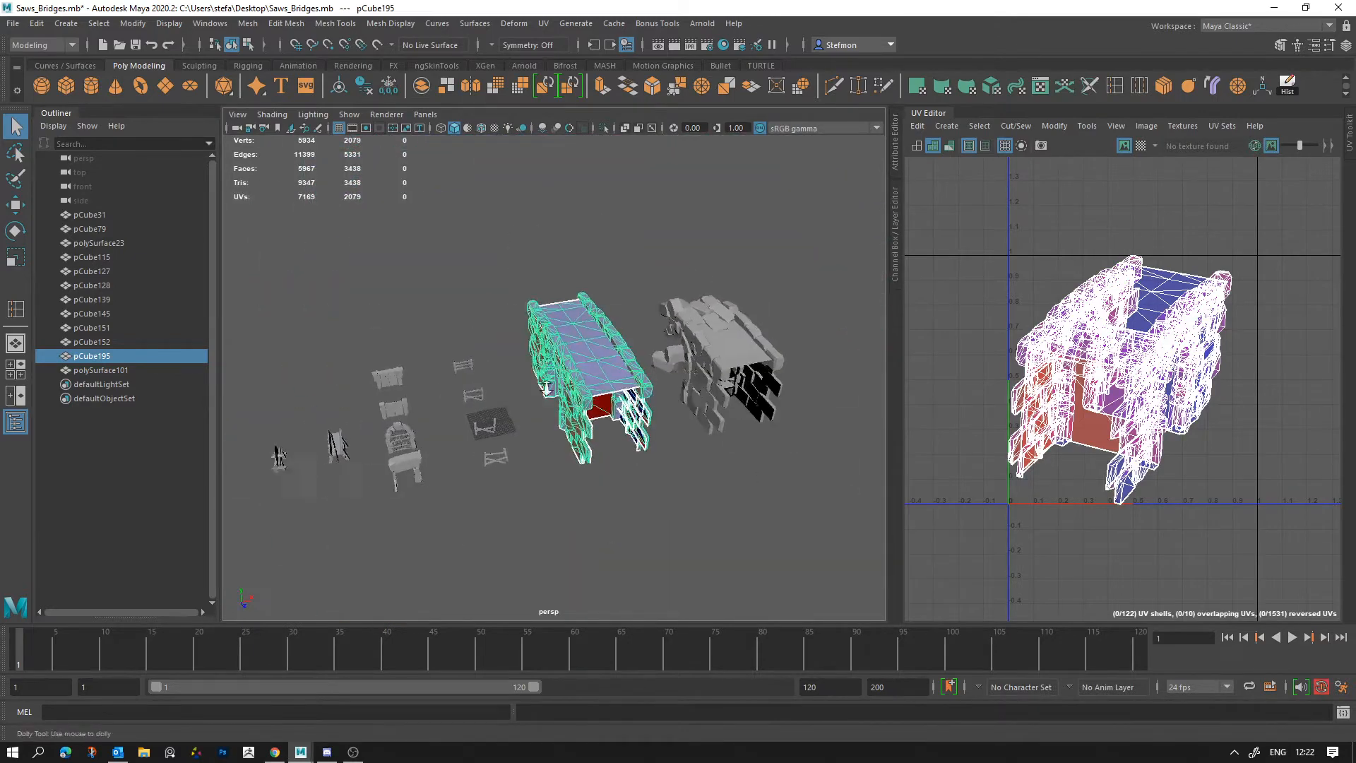
Step: Undo the repeated triangulation of the intact bridge
scroll(609, 483, "up", 3)
key("ctrl+z")
key("ctrl+z")
key("ctrl+z")
Step: Inspect both bridges up close and select the ruined one to review its UV shells
left_click_drag(565, 203, 676, 344, "alt")
scroll(676, 344, "up", 5)
left_click(625, 363)
left_click(480, 362)
left_click_drag(615, 424, 719, 435, "alt")
left_click(757, 426)
Step: Examine the whole set of saws, gates, fences and bridges from several angles with the ruined bridge selected
scroll(523, 328, "up", 3)
scroll(719, 435, "down", 8)
left_click_drag(621, 395, 513, 426, "alt")
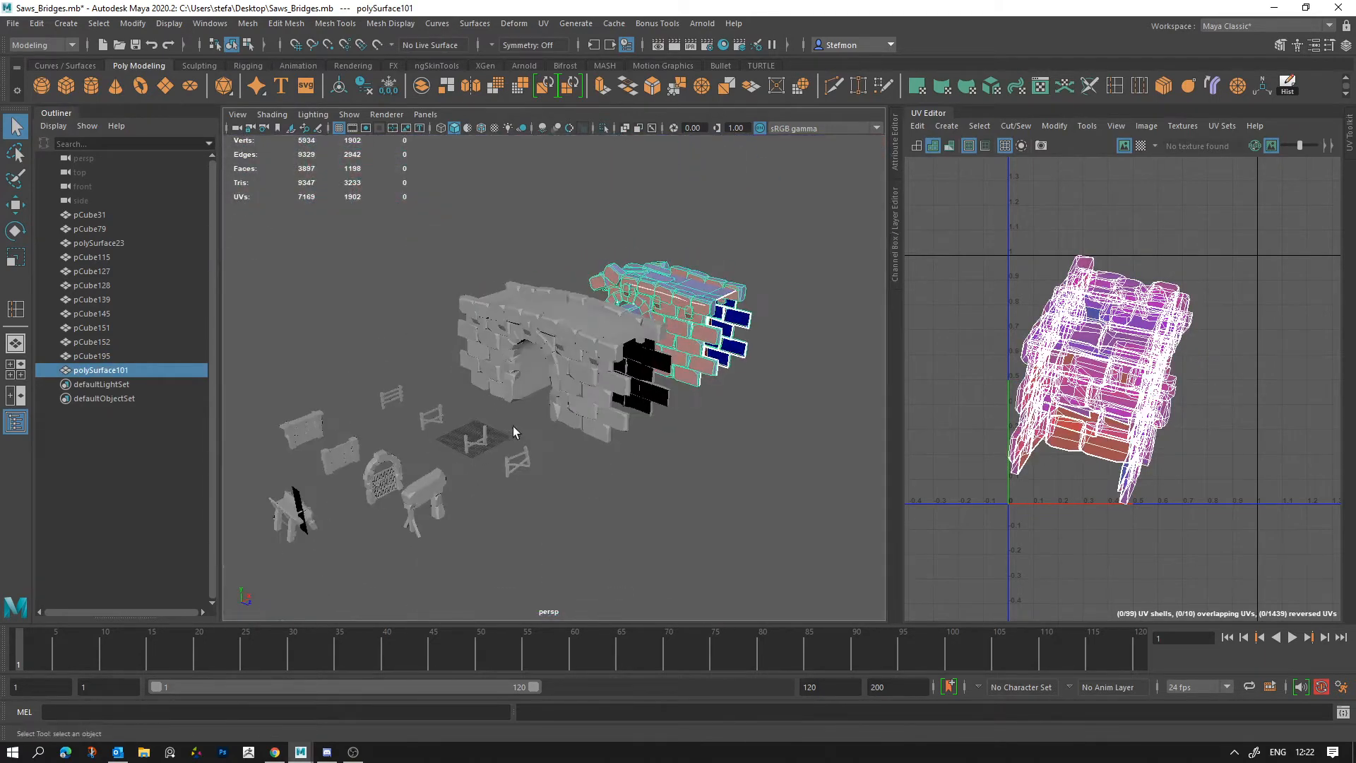
middle_click_drag(513, 426, 617, 393, "alt")
left_click_drag(616, 393, 622, 398, "alt")
middle_click_drag(622, 398, 623, 364, "alt")
right_click_drag(633, 394, 602, 367, "alt")
middle_click_drag(601, 367, 566, 400, "alt")
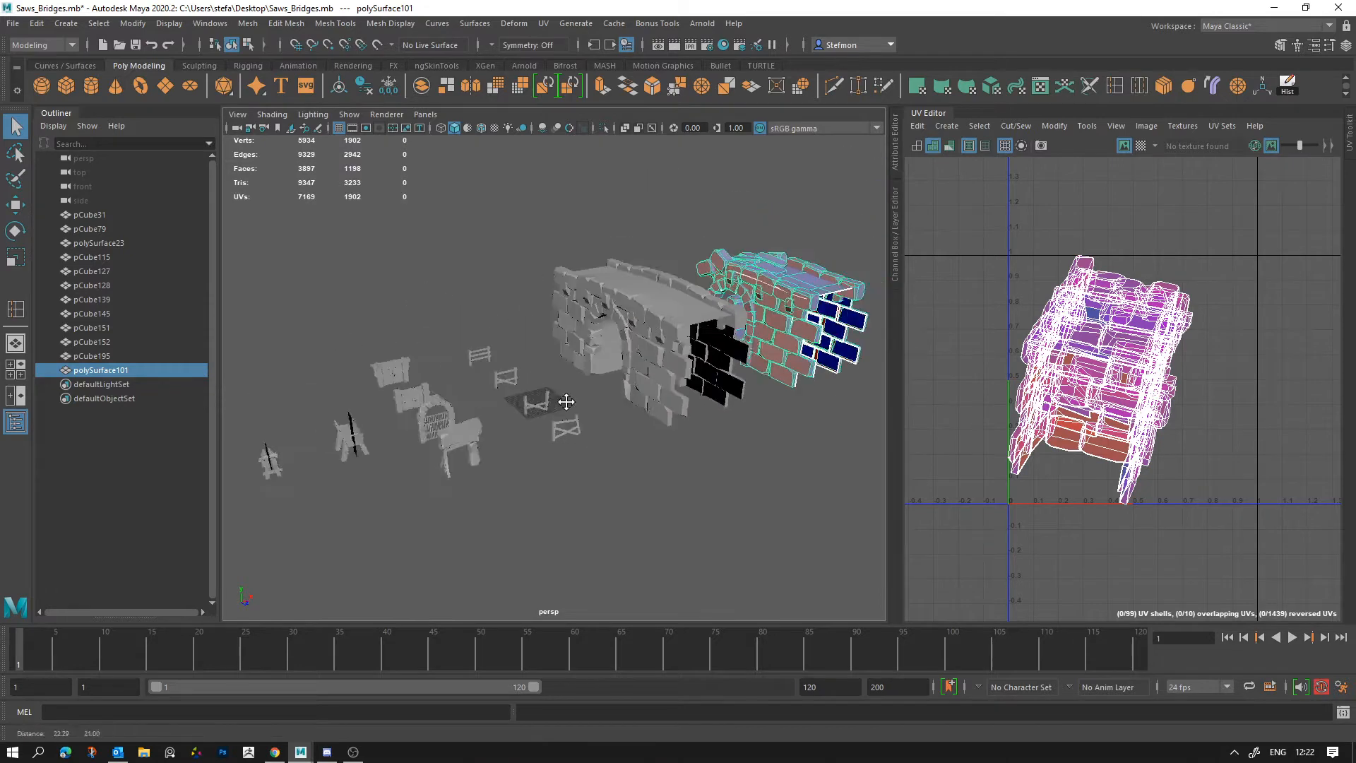
right_click_drag(565, 400, 514, 333, "alt")
middle_click_drag(514, 333, 560, 349, "alt")
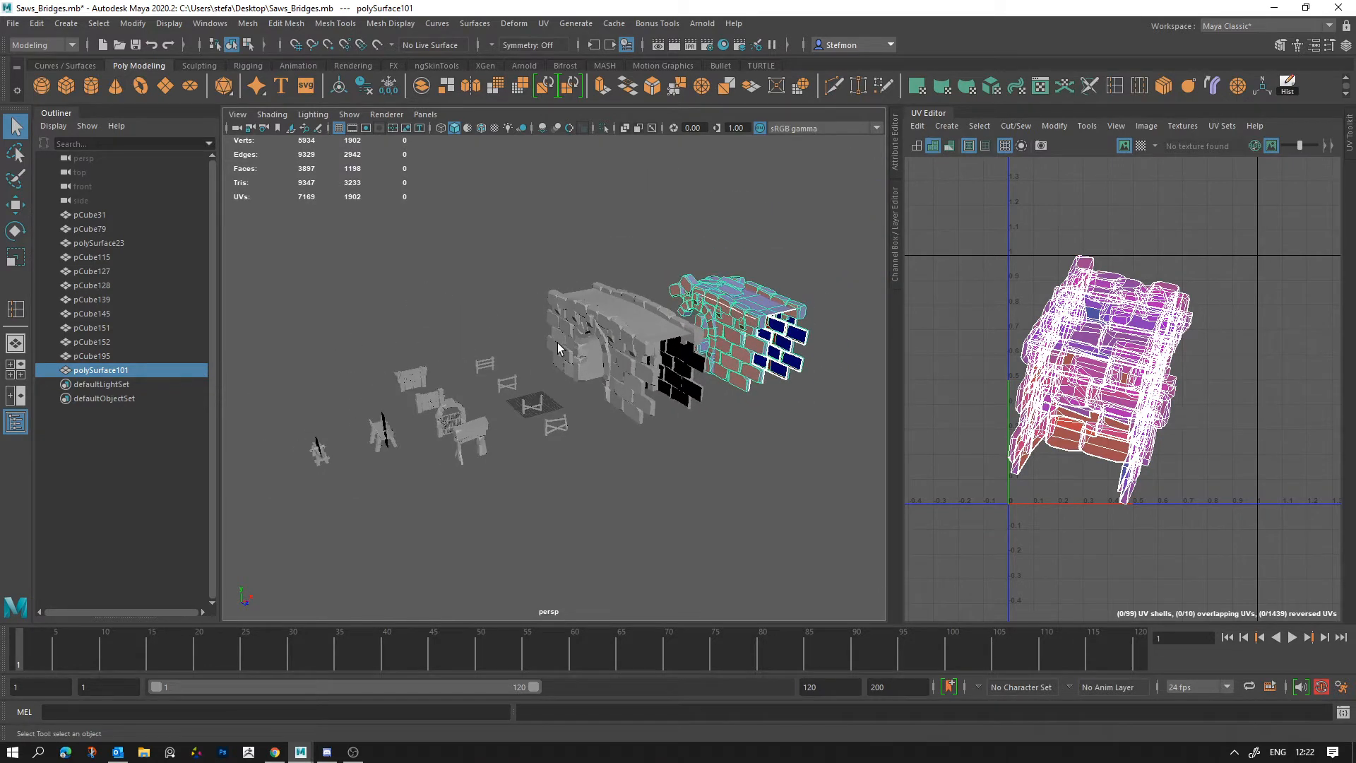
Step: Open the recent scene dfghjkl.mb containing the tusks and banners
left_click(13, 23)
mouse_move(44, 434)
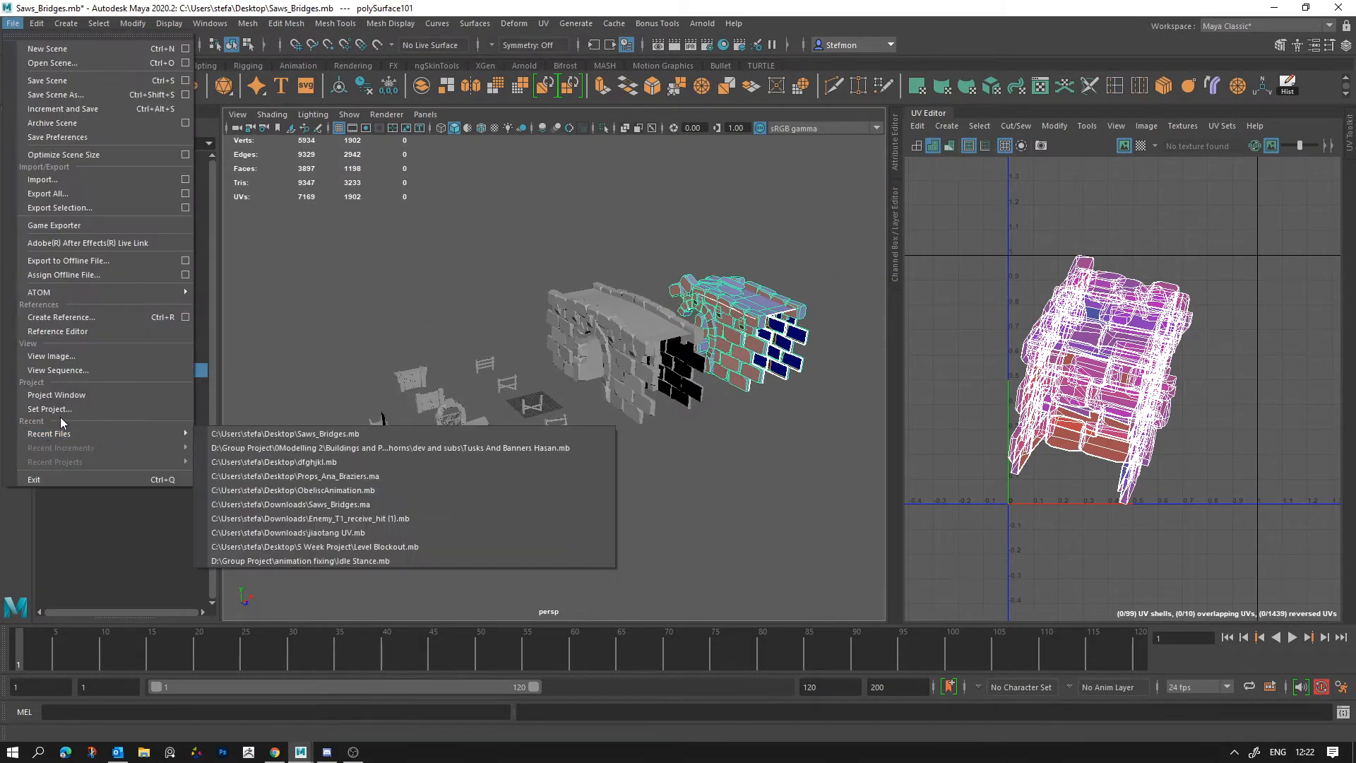
left_click(394, 461)
left_click(672, 382)
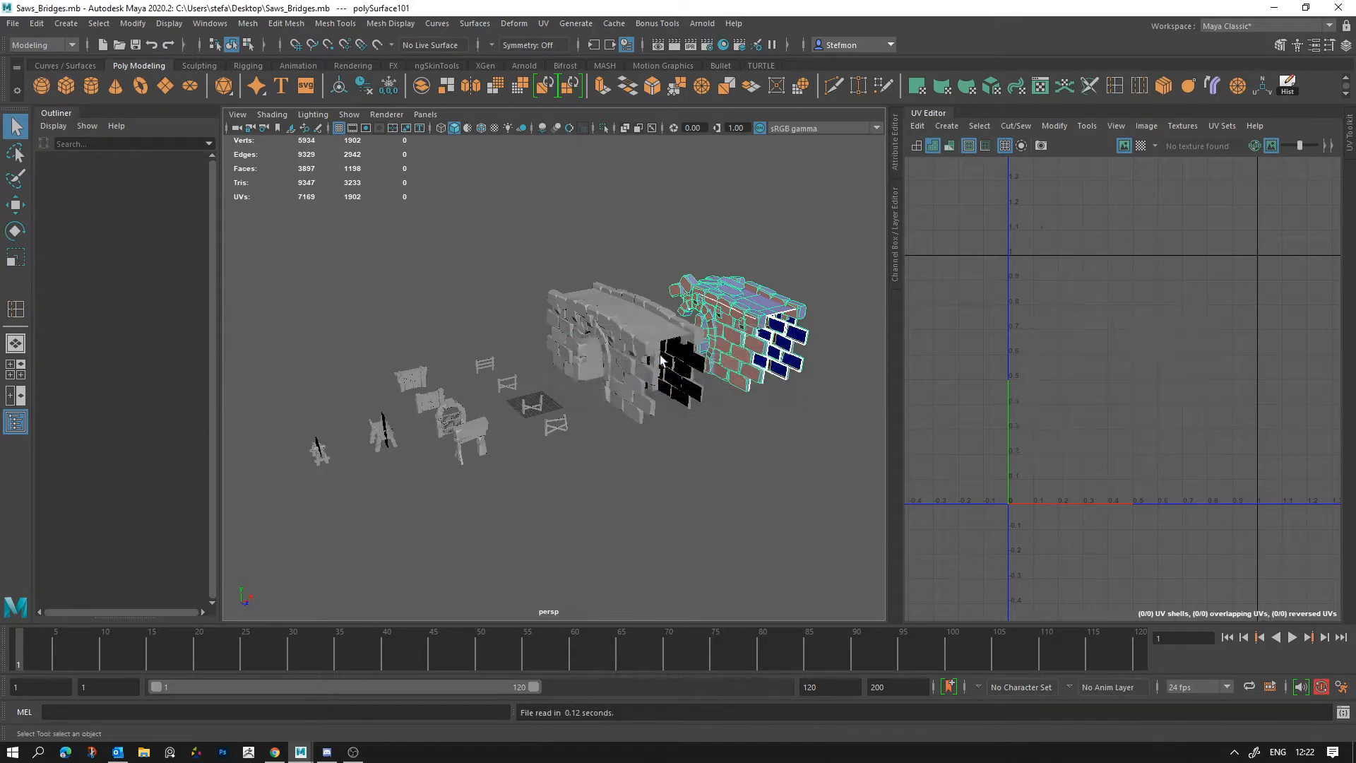
Step: Select all the tusk, banner and flag props to review their combined UV layout, and clear the selection
left_click_drag(445, 464, 871, 237)
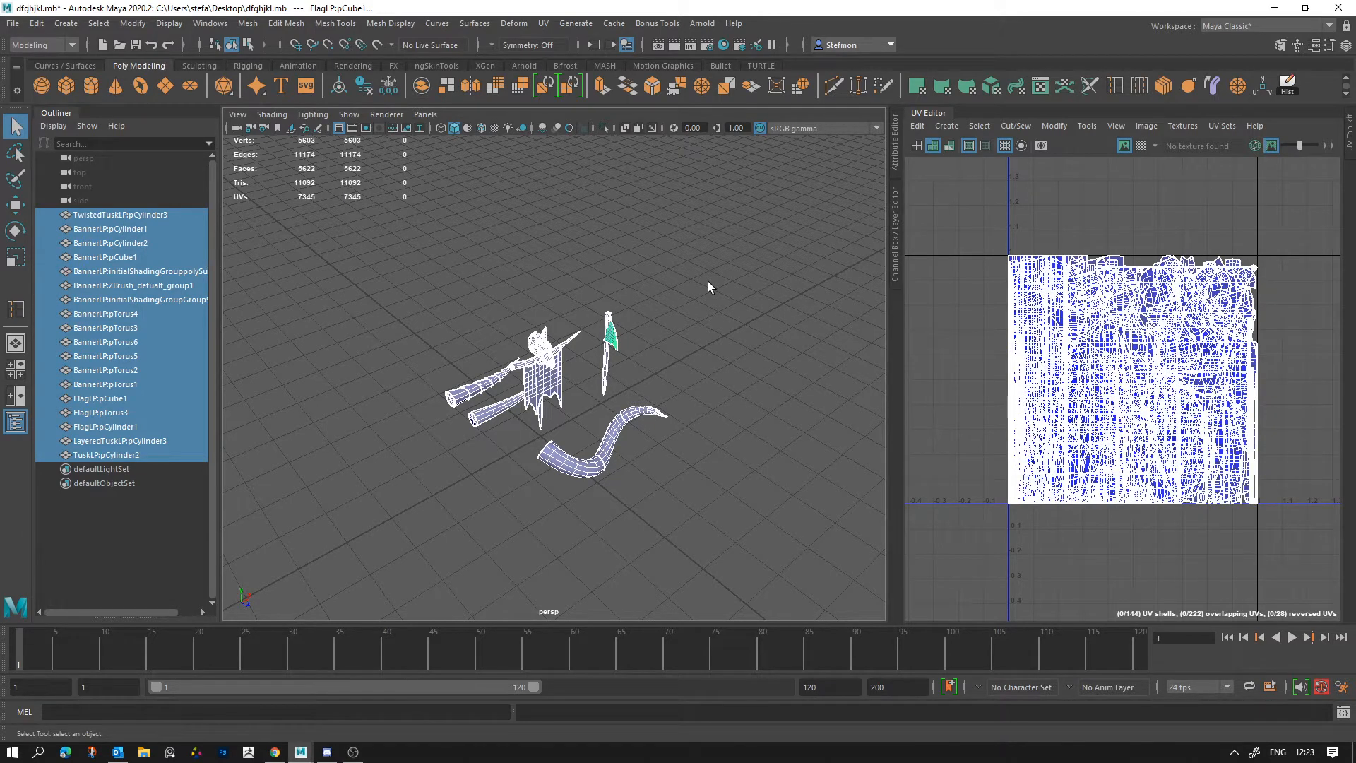
left_click_drag(420, 493, 763, 174)
left_click(728, 419)
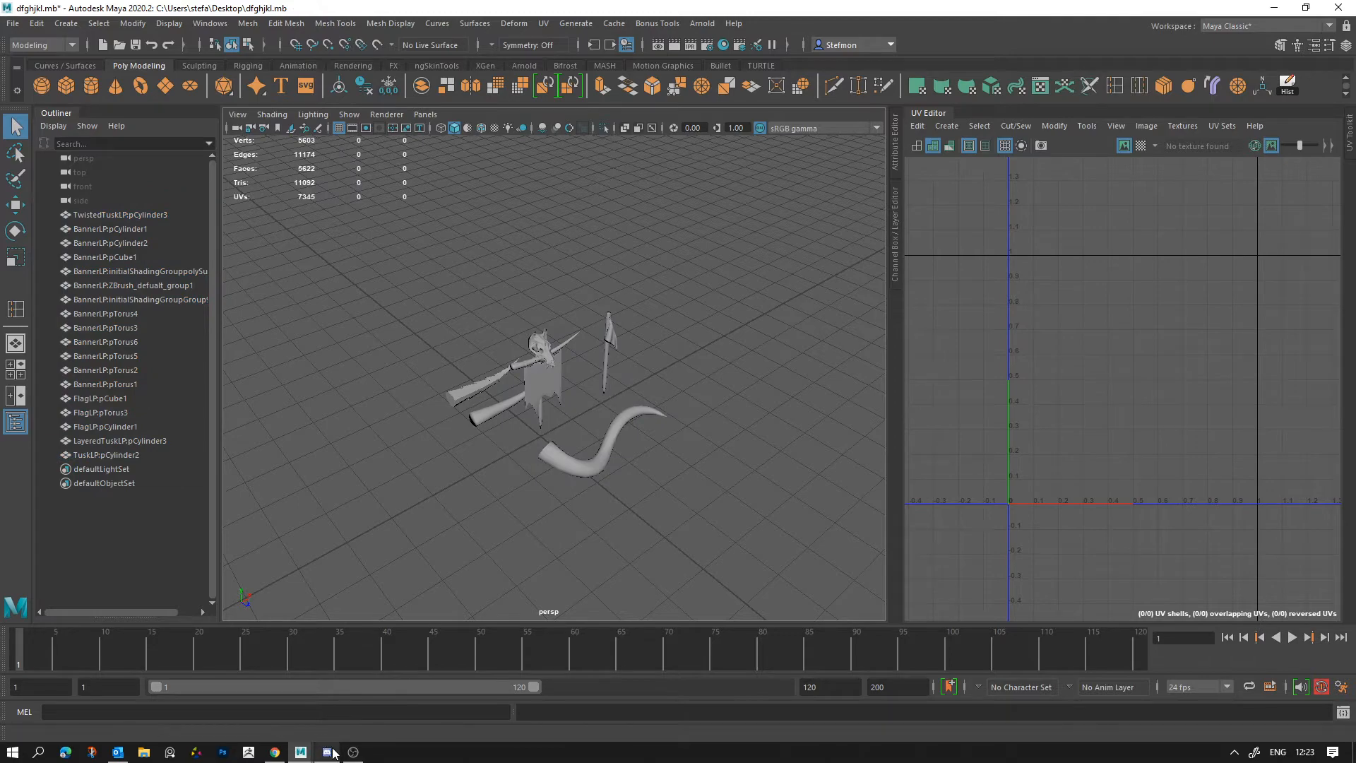
Step: Switch to Google Drive in Chrome and open the Environments/ props folder under Game Development Masters, Assets, 0Finals
mouse_move(333, 754)
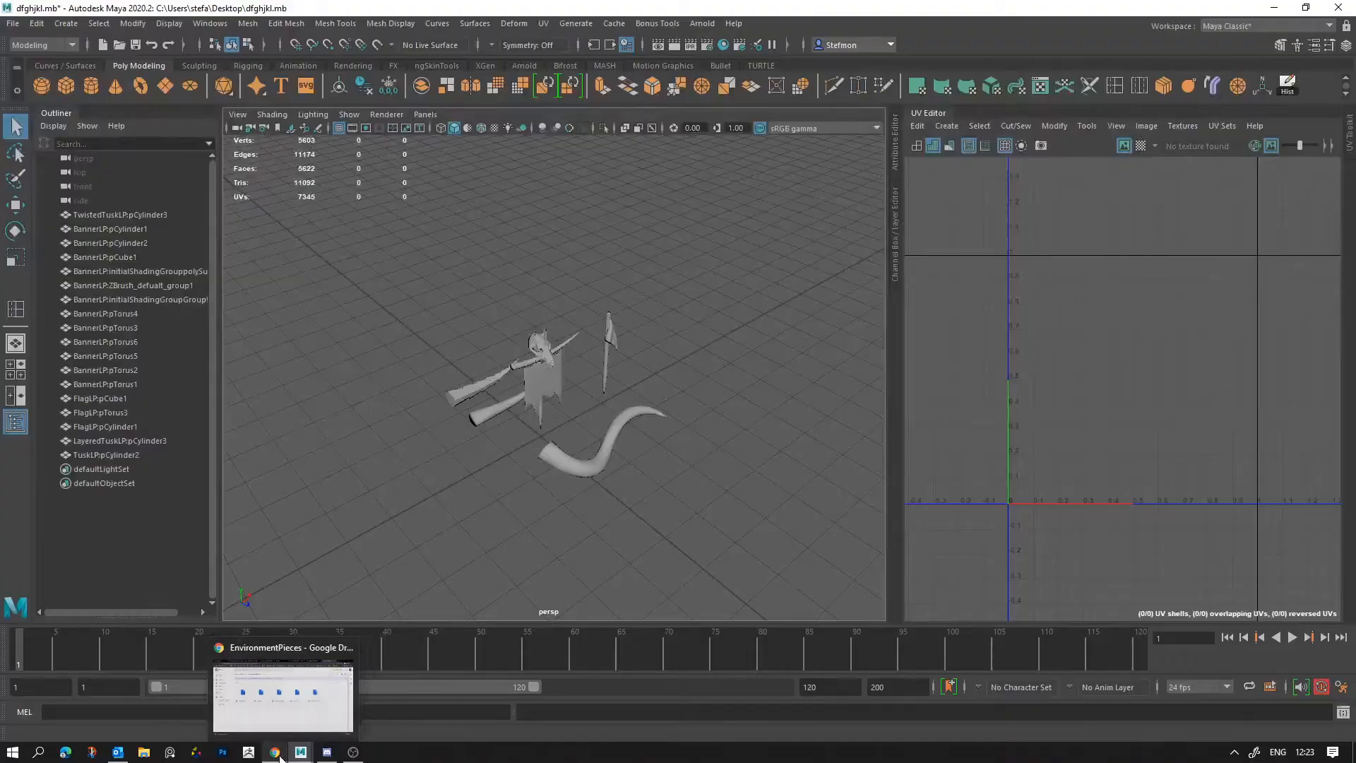
left_click(275, 752)
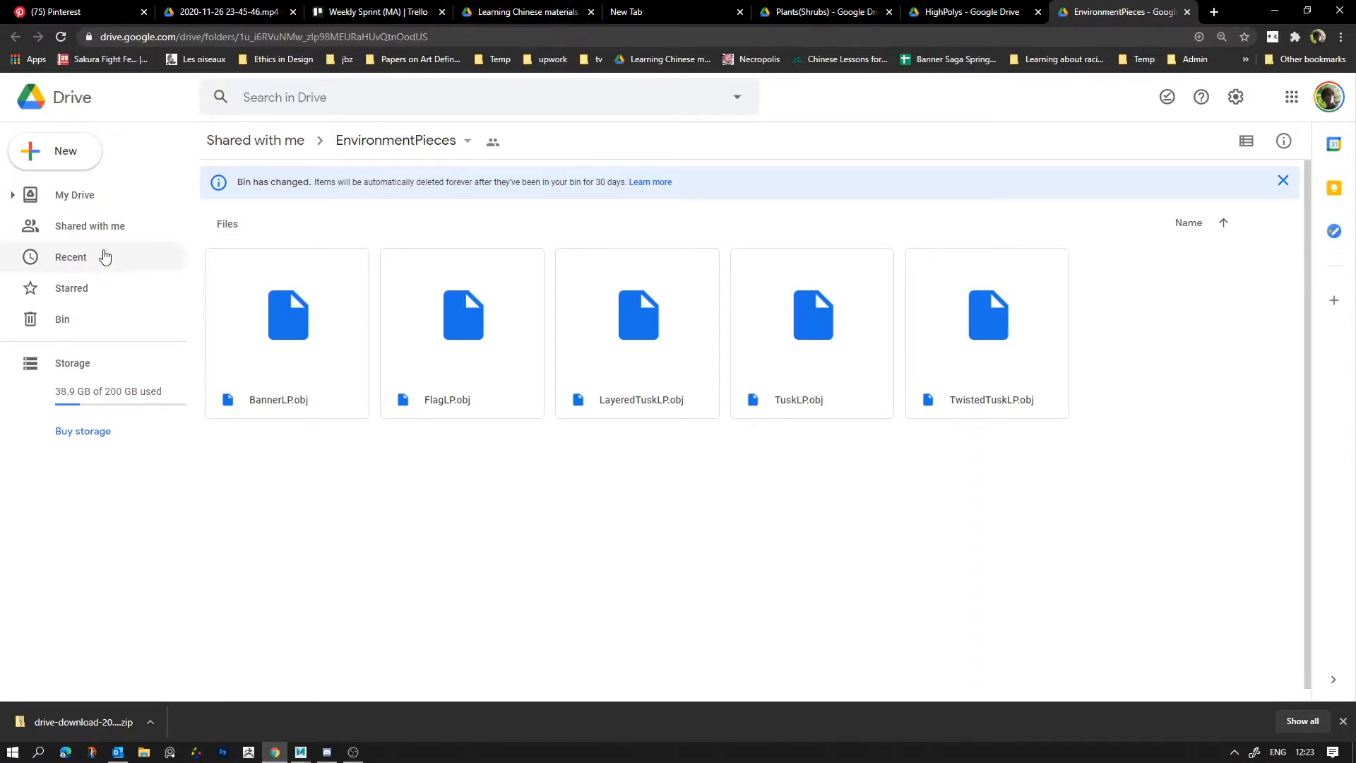
left_click(91, 200)
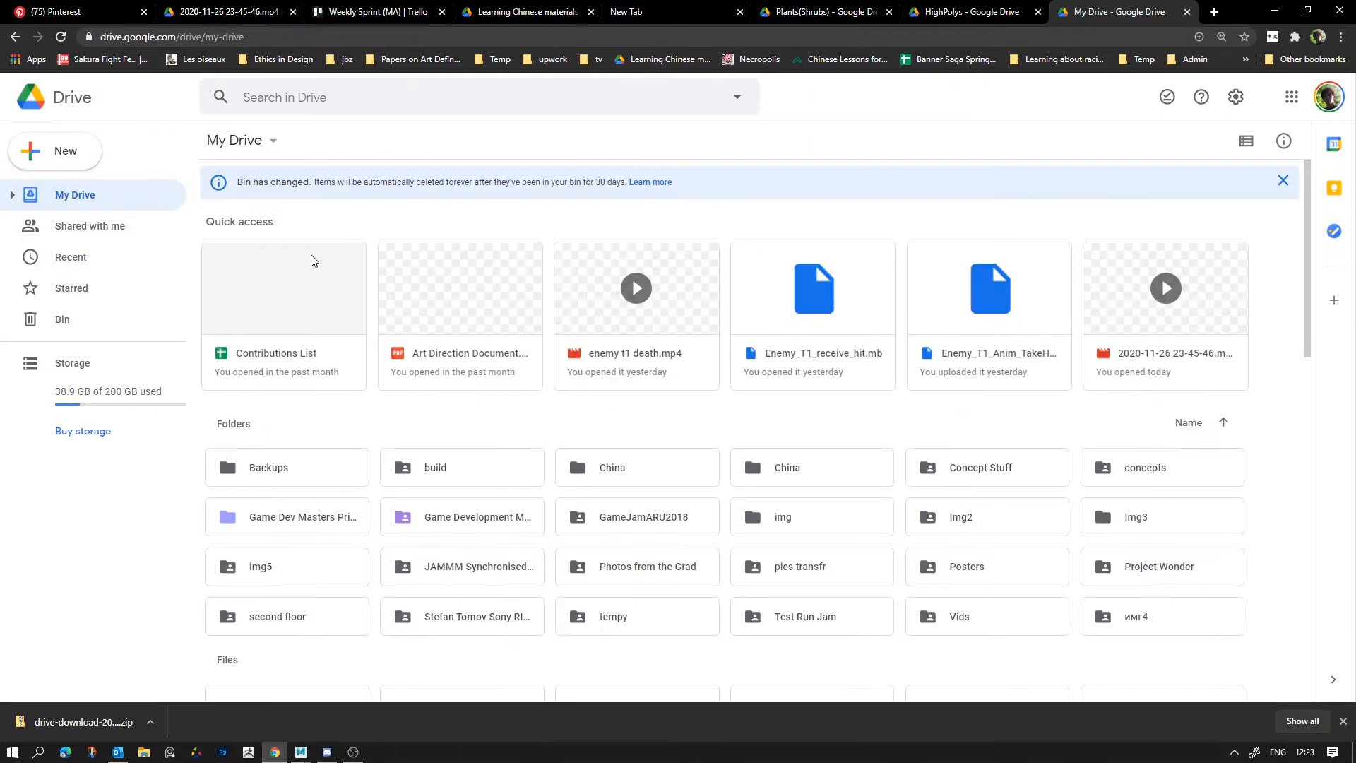
double_click(525, 531)
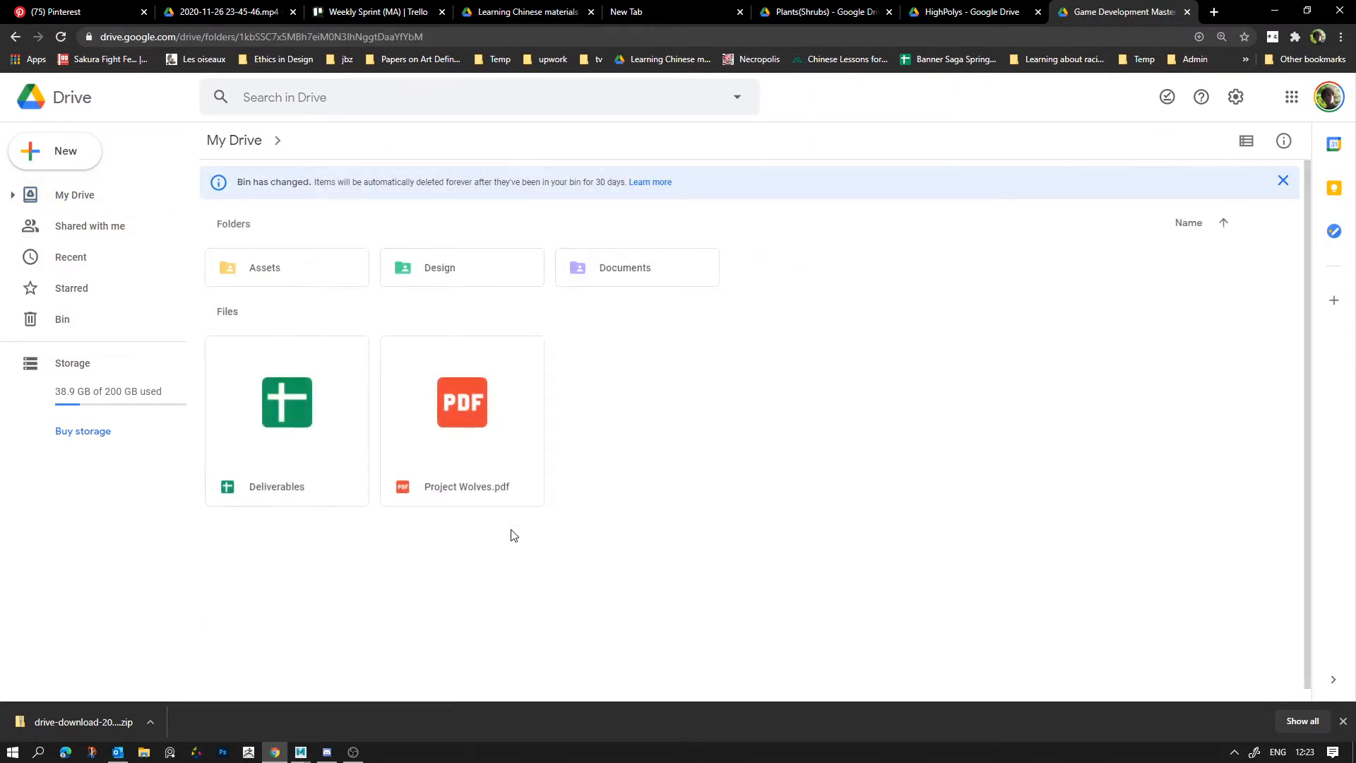
double_click(284, 281)
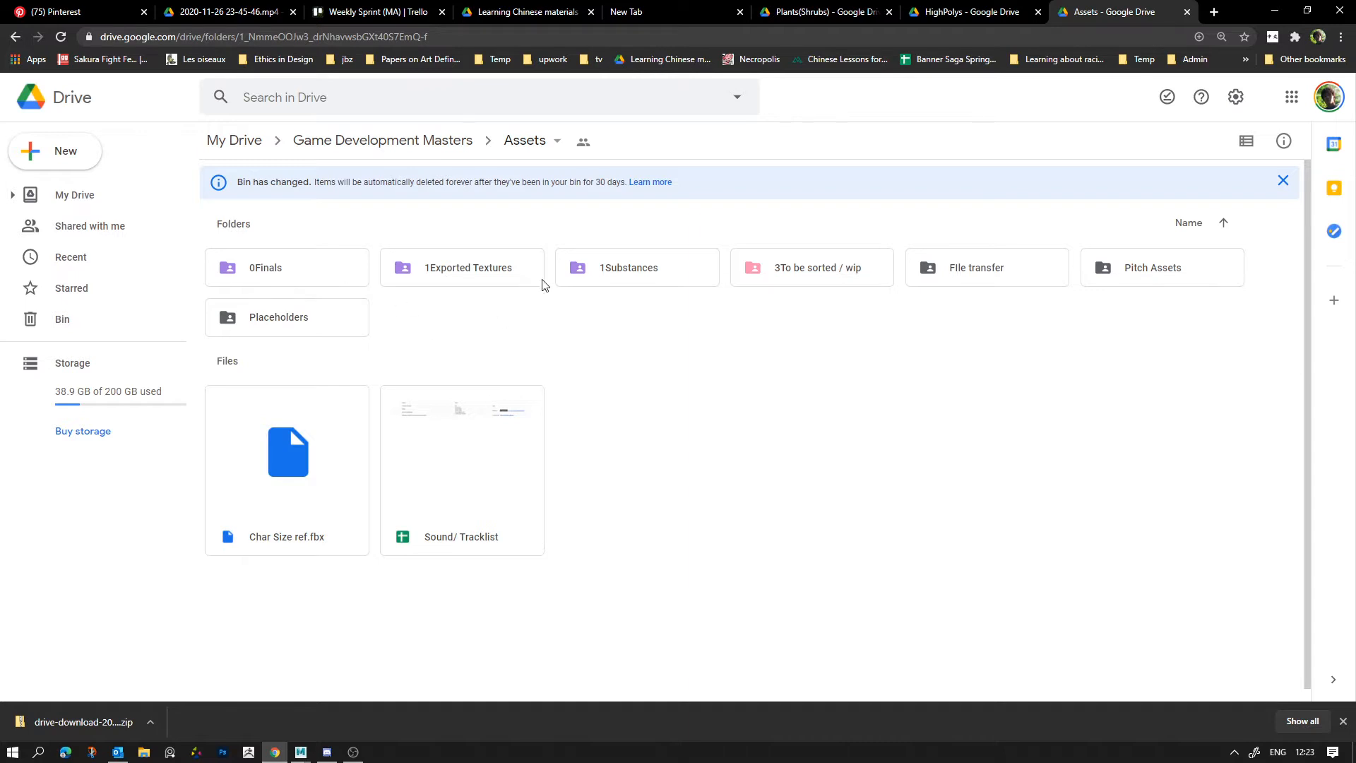
double_click(310, 269)
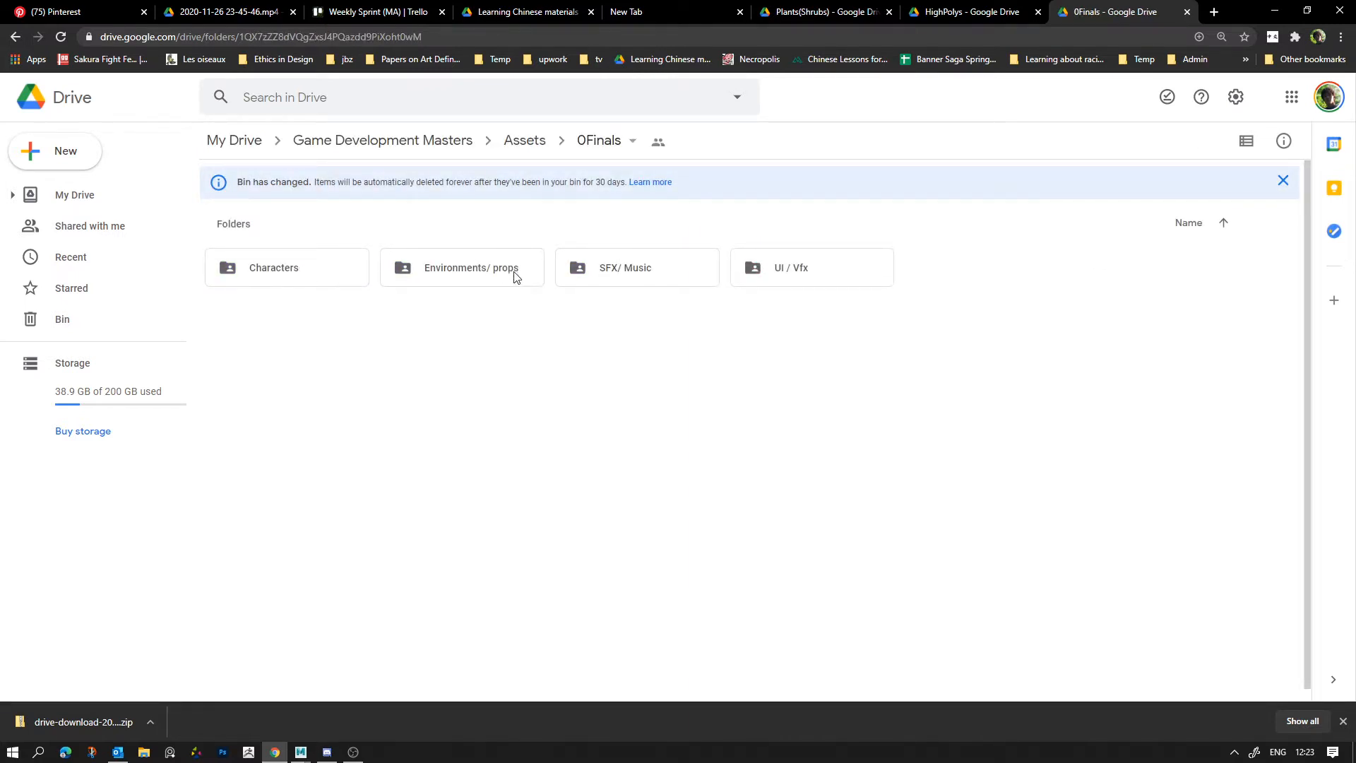
double_click(541, 278)
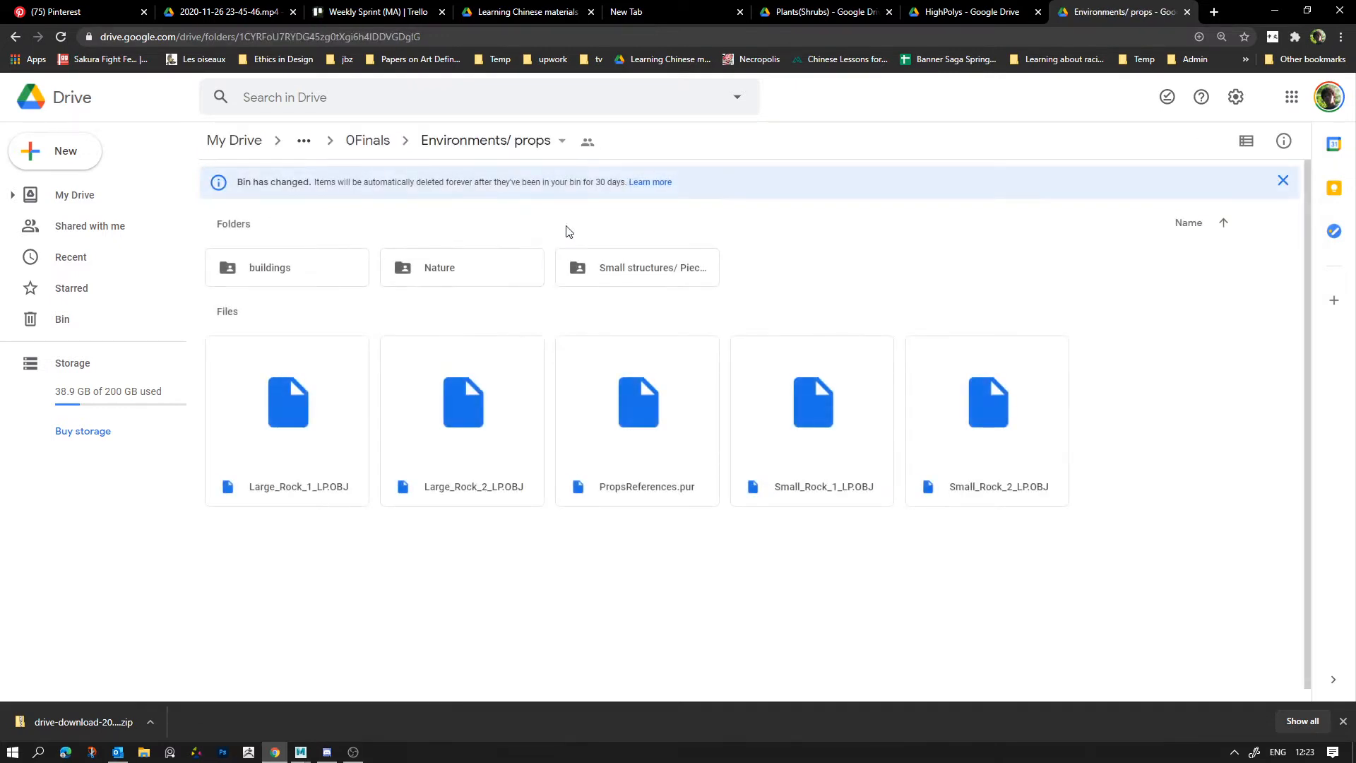
Step: Look through the Characters and FIle transfer folders in Drive and return to the Assets folder
left_click(376, 147)
double_click(319, 275)
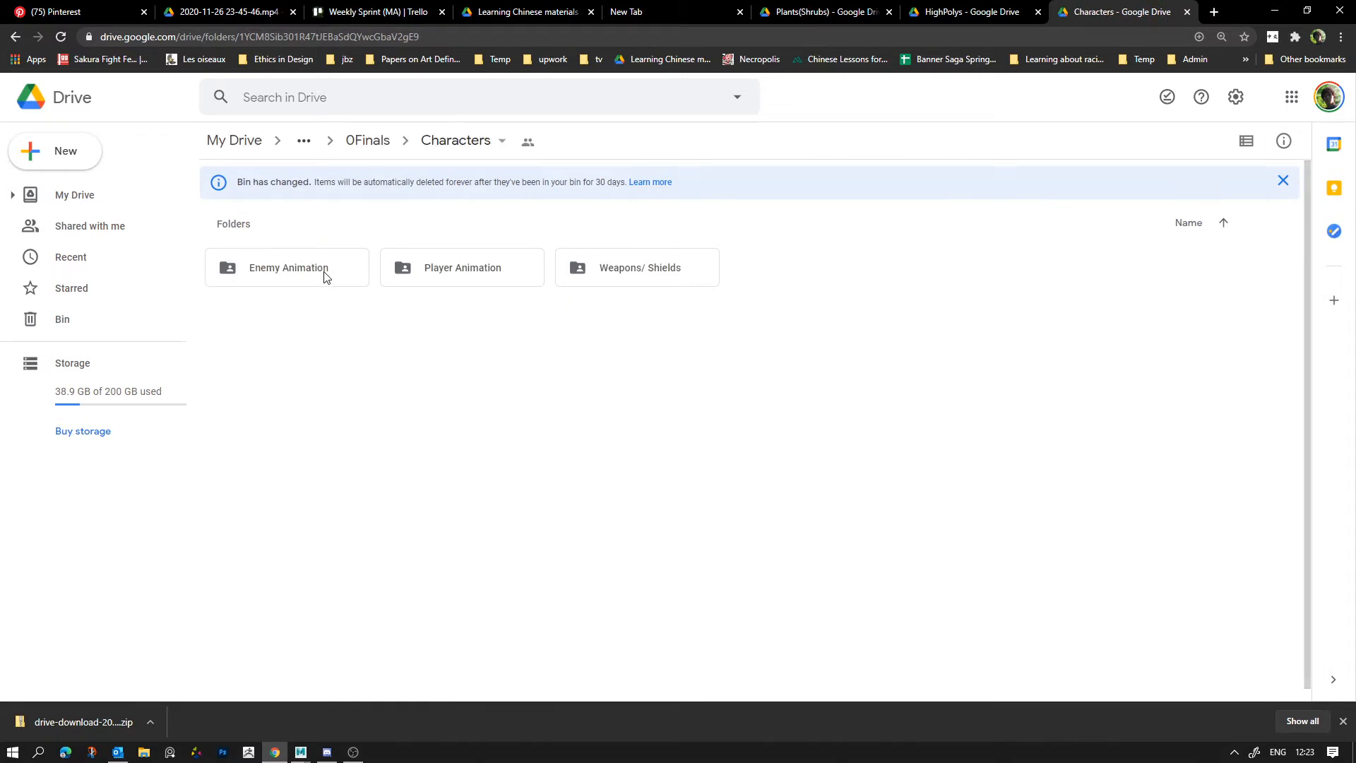
left_click(373, 141)
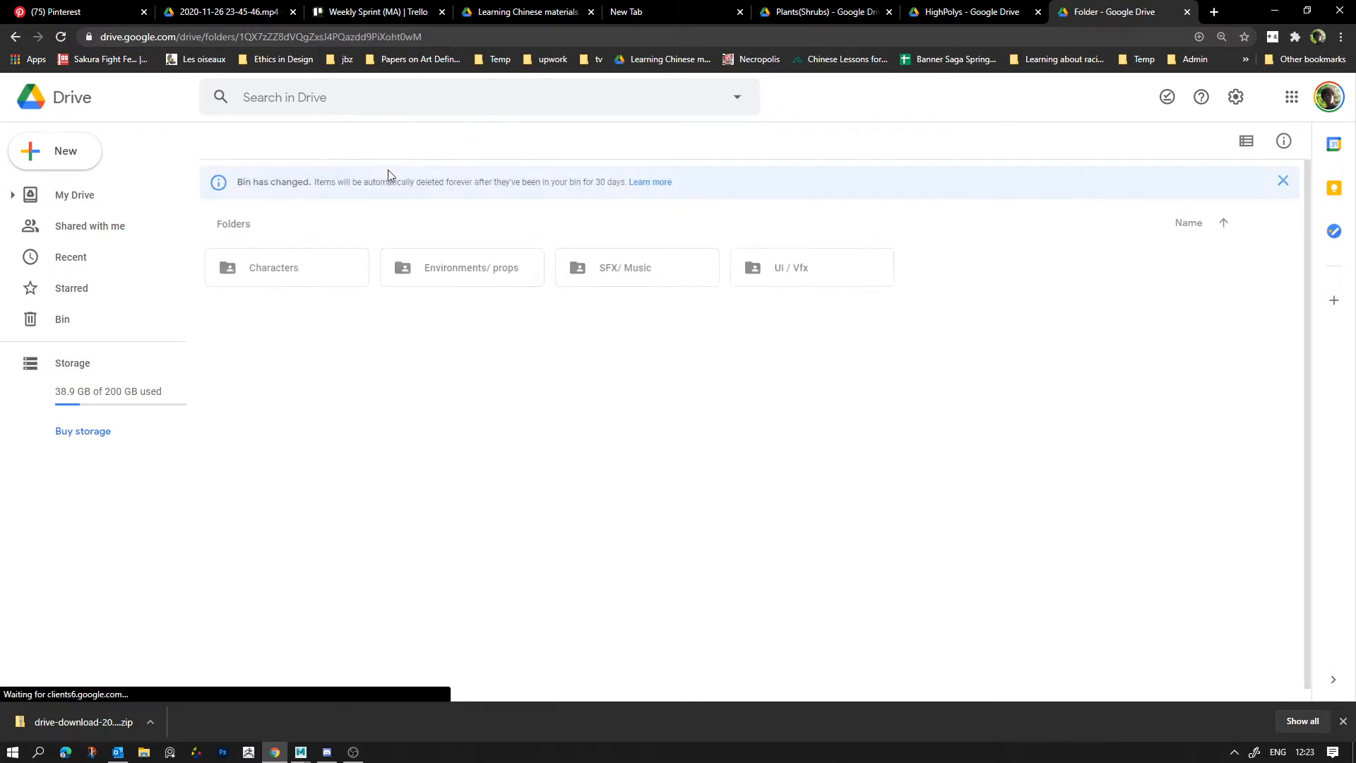
left_click(521, 142)
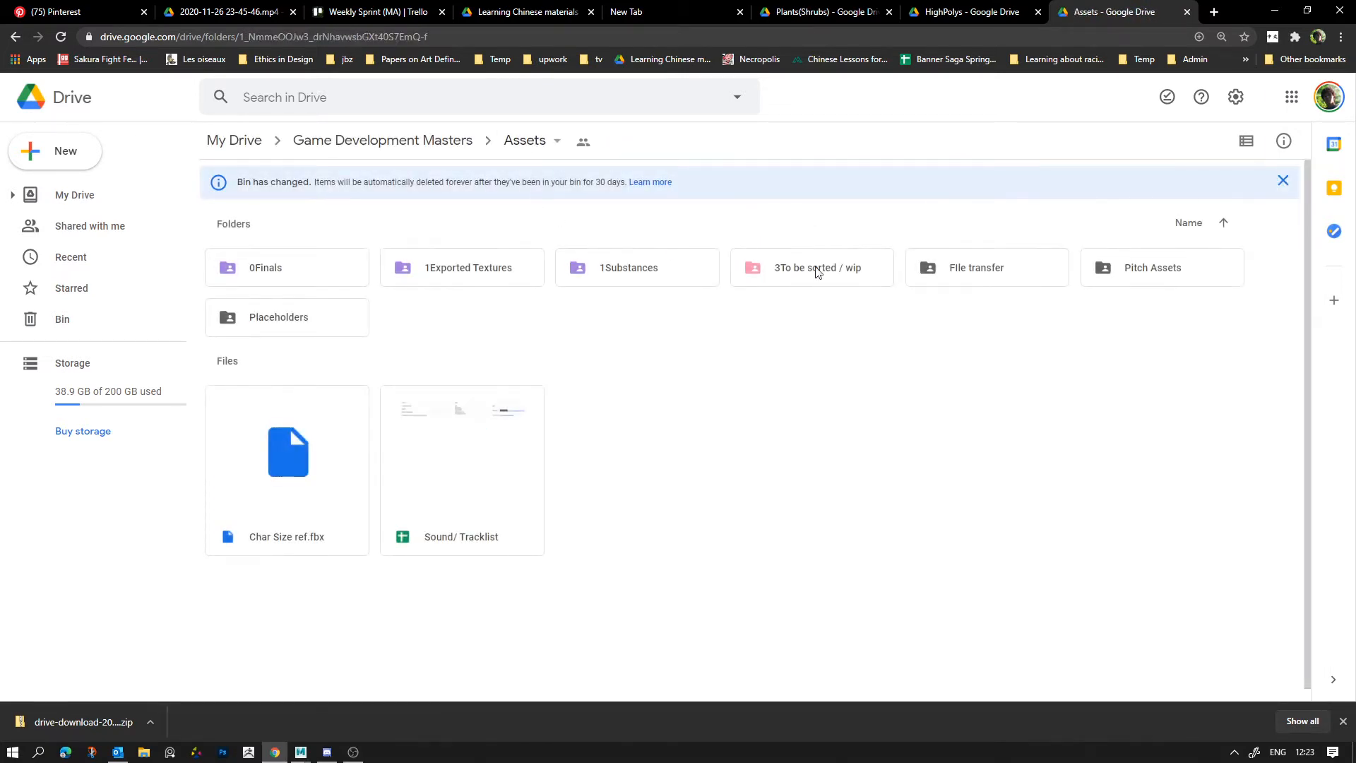
double_click(946, 270)
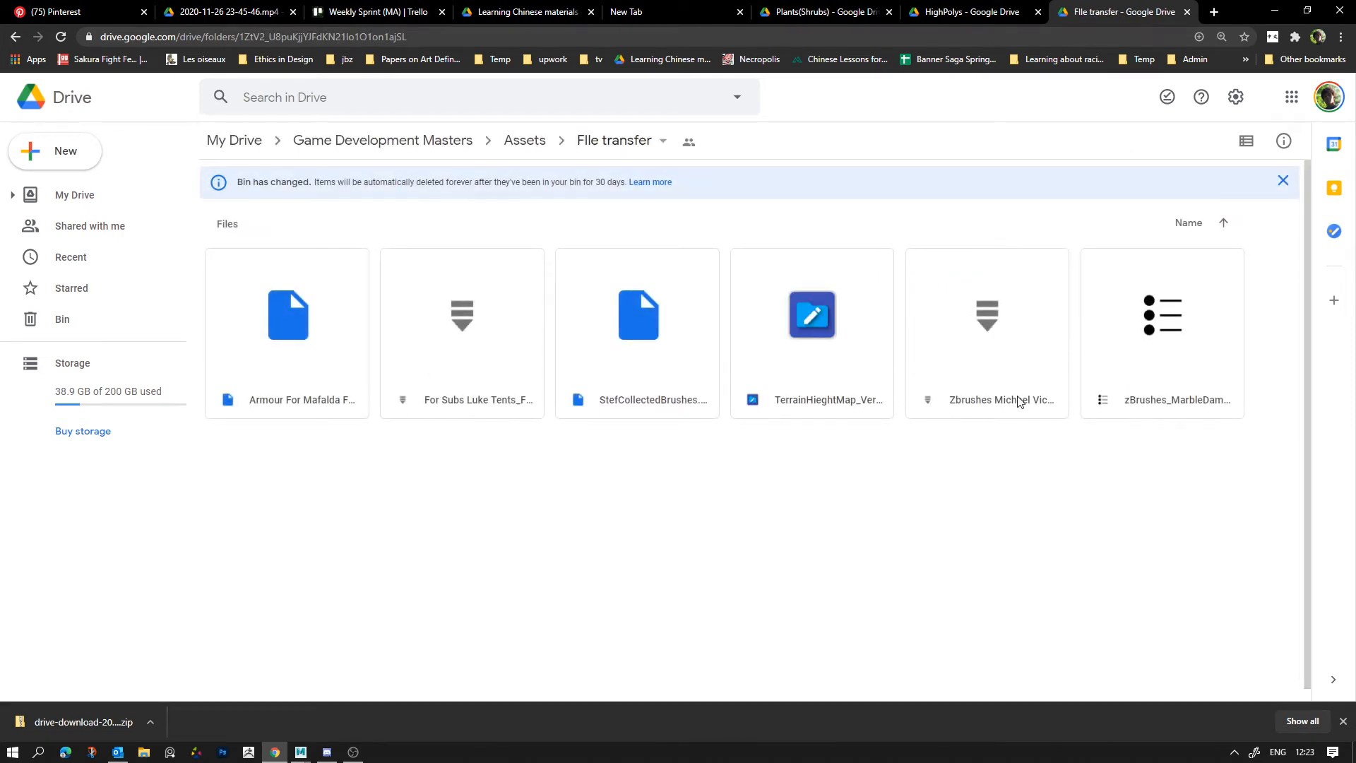
left_click(527, 145)
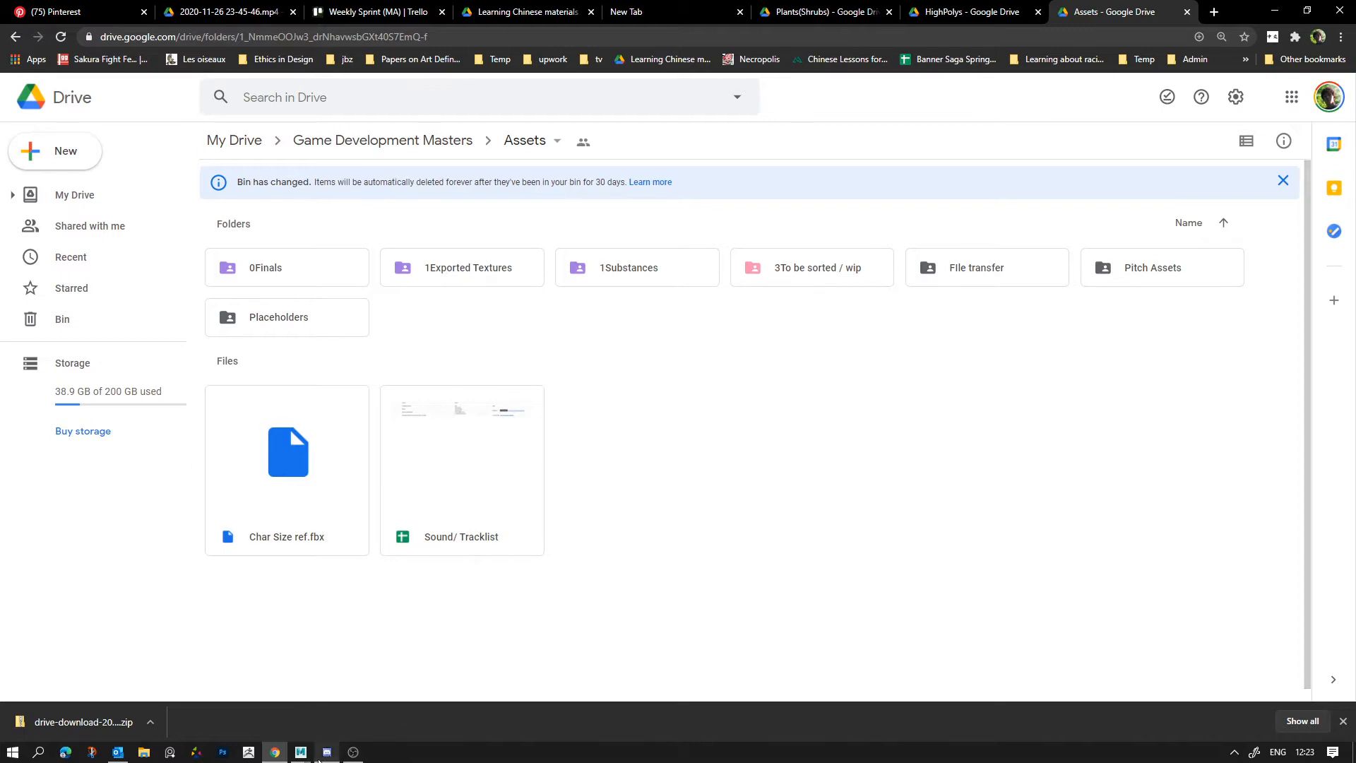
Step: Switch back to Maya and inspect the props' UVs in a widened UV Editor, ending with nothing selected and the 0–1 square in view
mouse_move(317, 757)
left_click(385, 713)
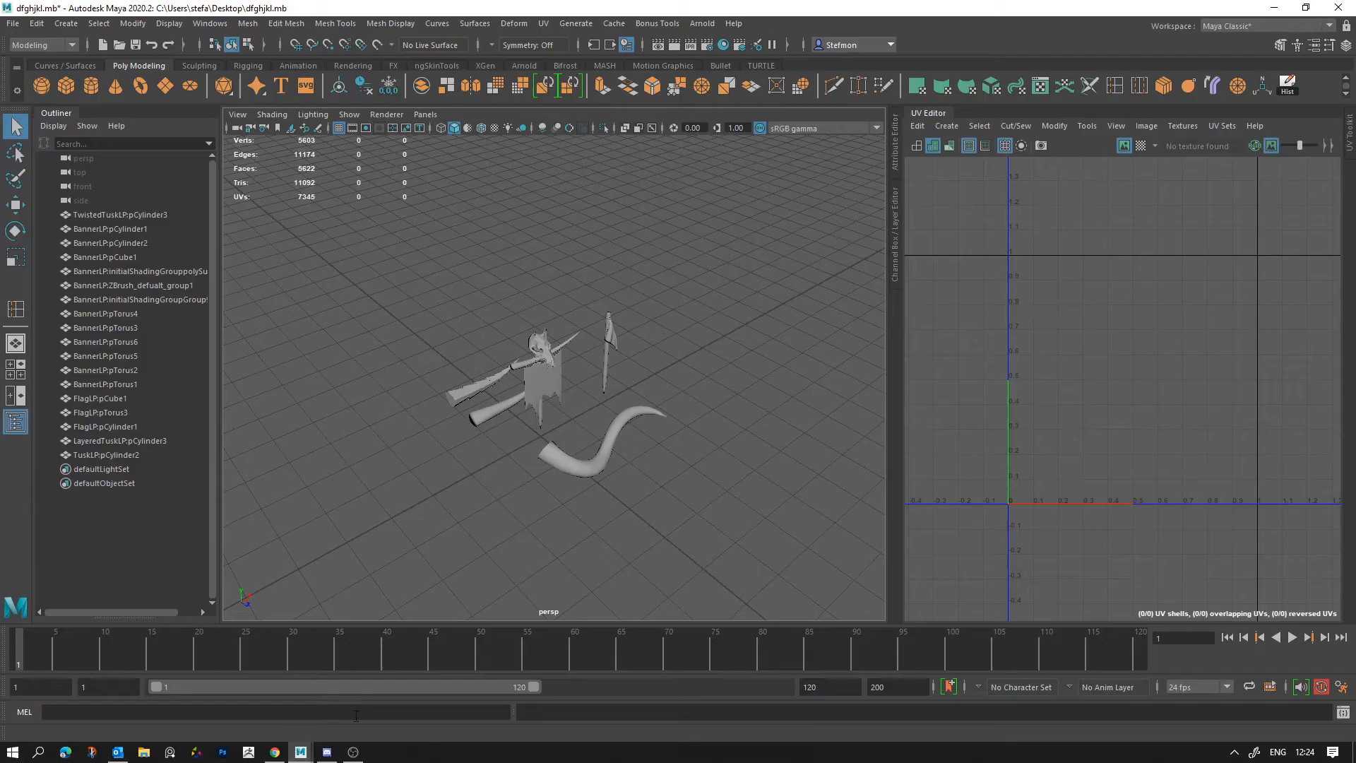
scroll(1094, 432, "up", 4)
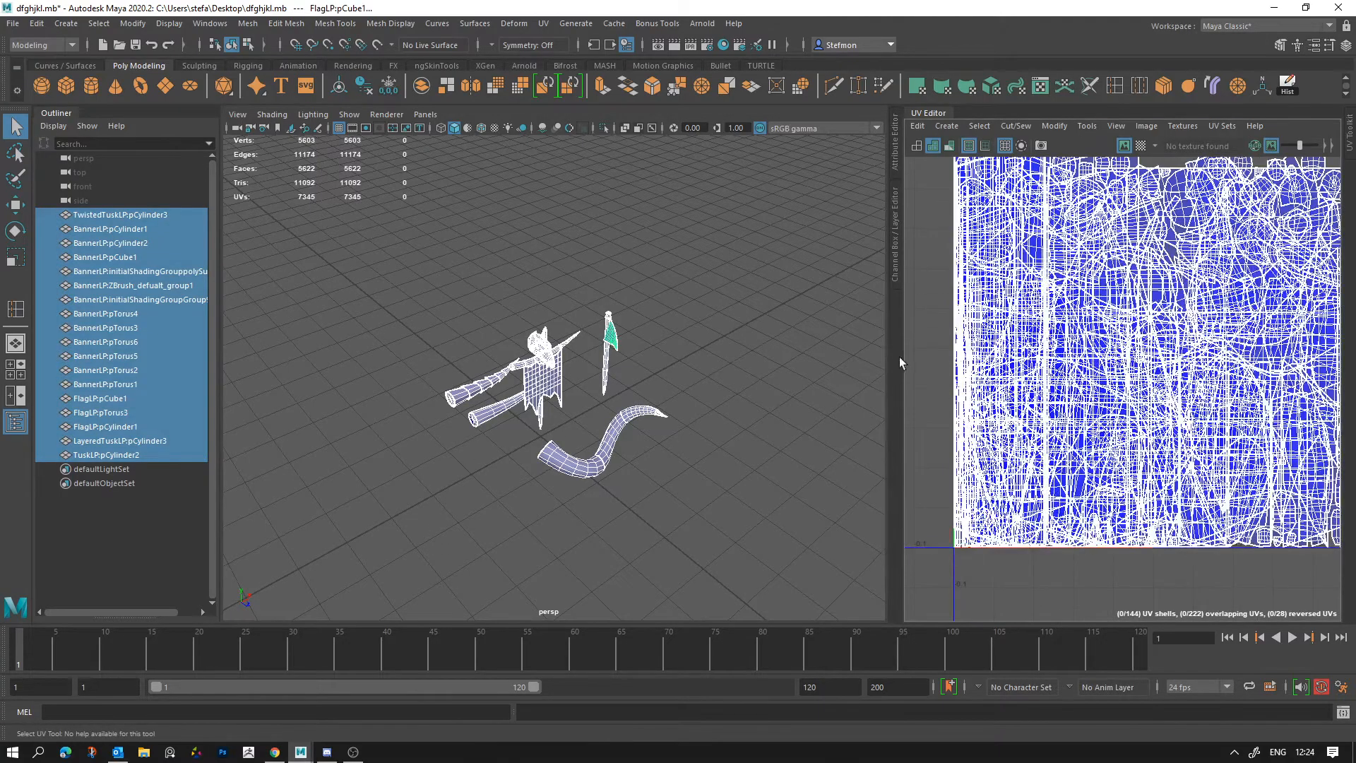
left_click_drag(903, 369, 622, 369)
left_click(709, 369)
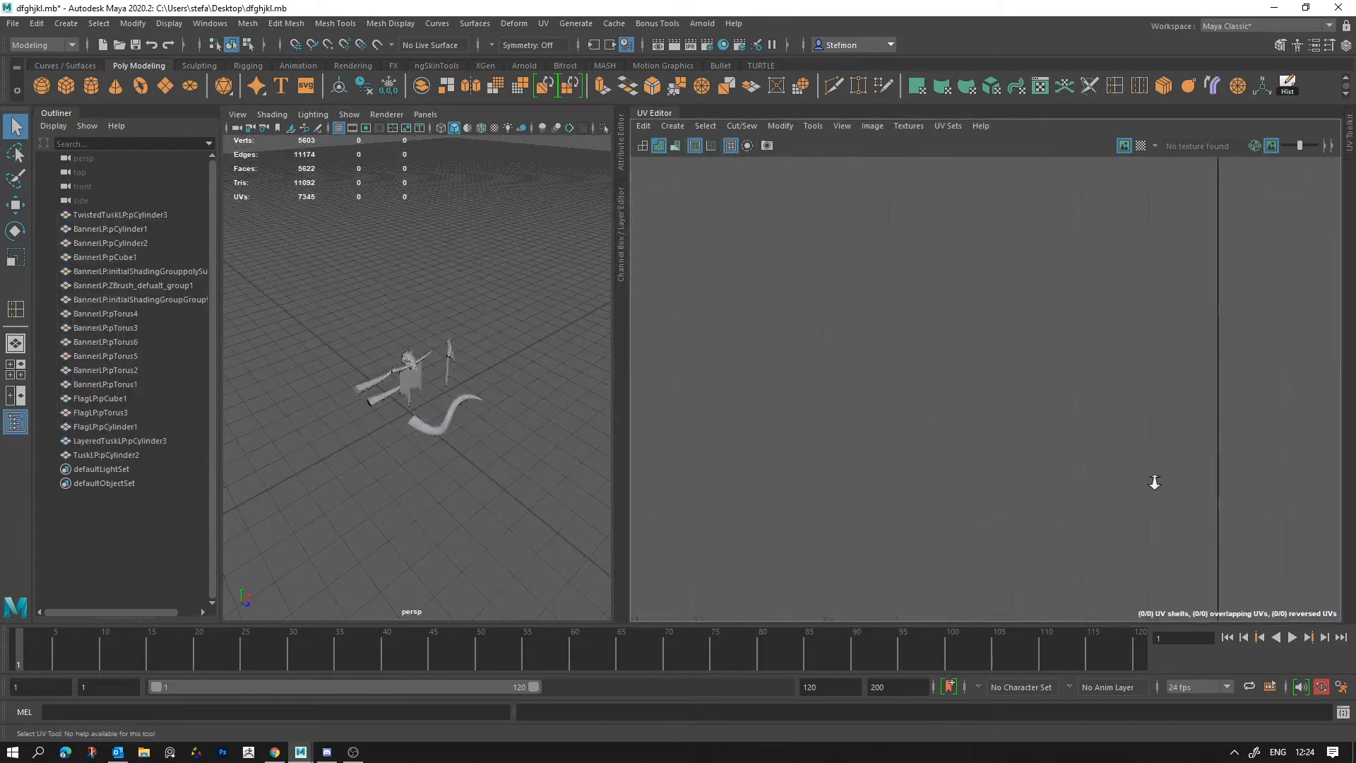
middle_click_drag(957, 450, 966, 438, "alt")
scroll(911, 375, "down", 2)
middle_click_drag(907, 366, 901, 354, "alt")
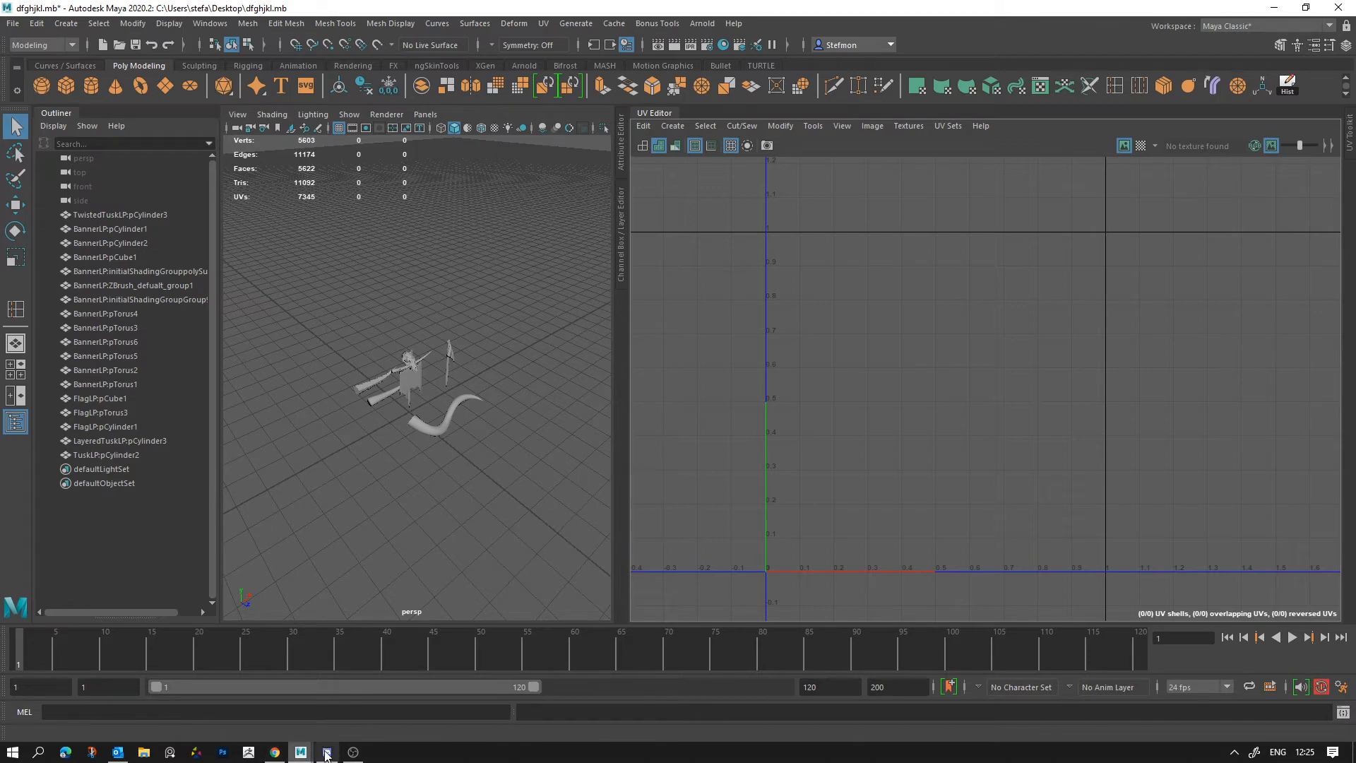
Step: Collapse the UV Editor so the perspective view fills the workspace
mouse_move(286, 757)
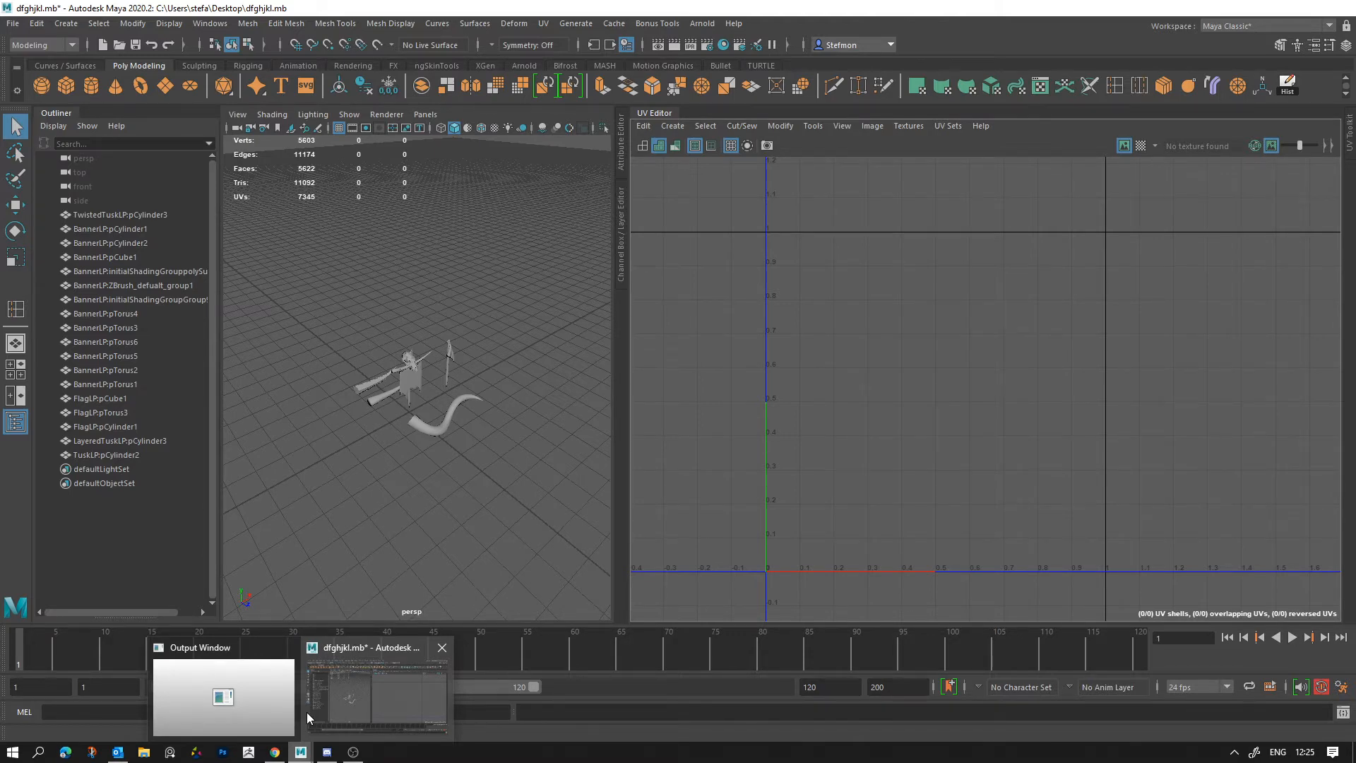
left_click(309, 711)
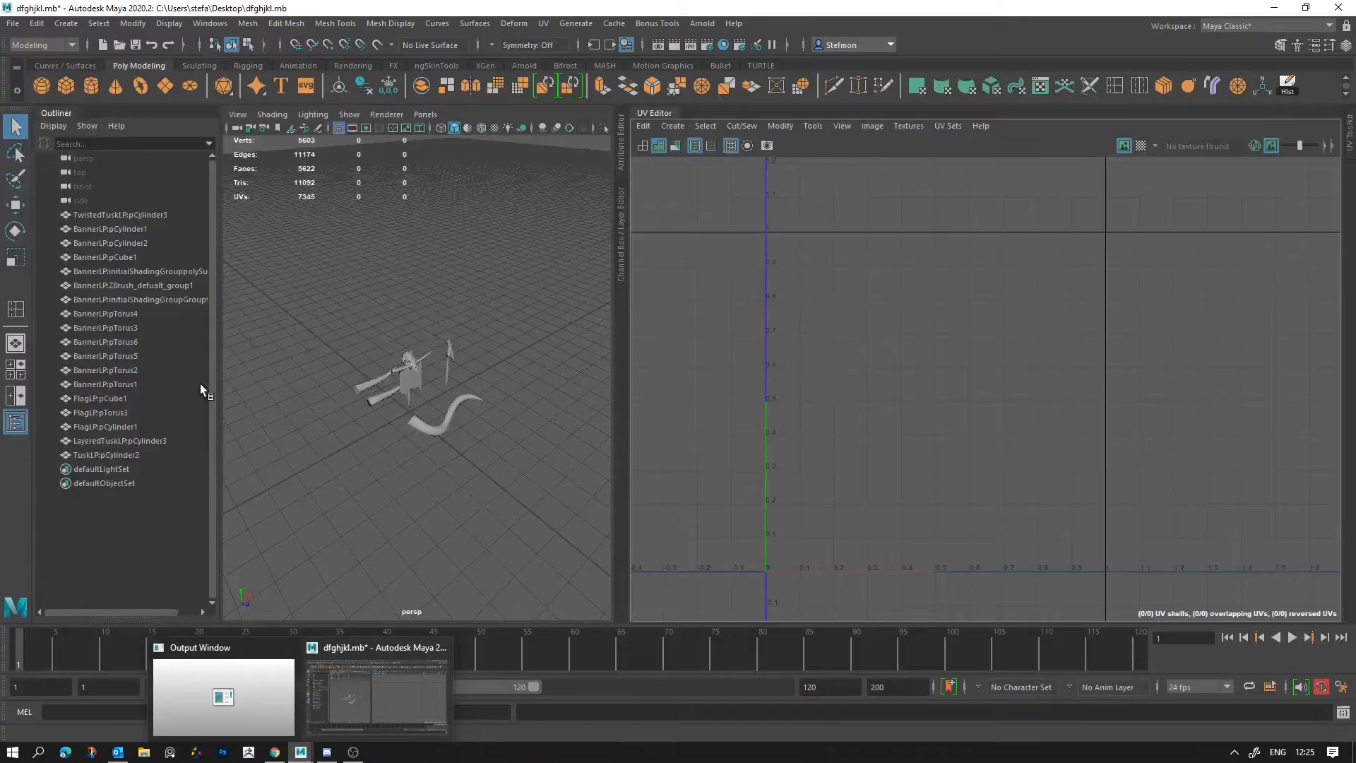
left_click(647, 113)
scroll(779, 281, "down", 4)
scroll(798, 329, "up", 3)
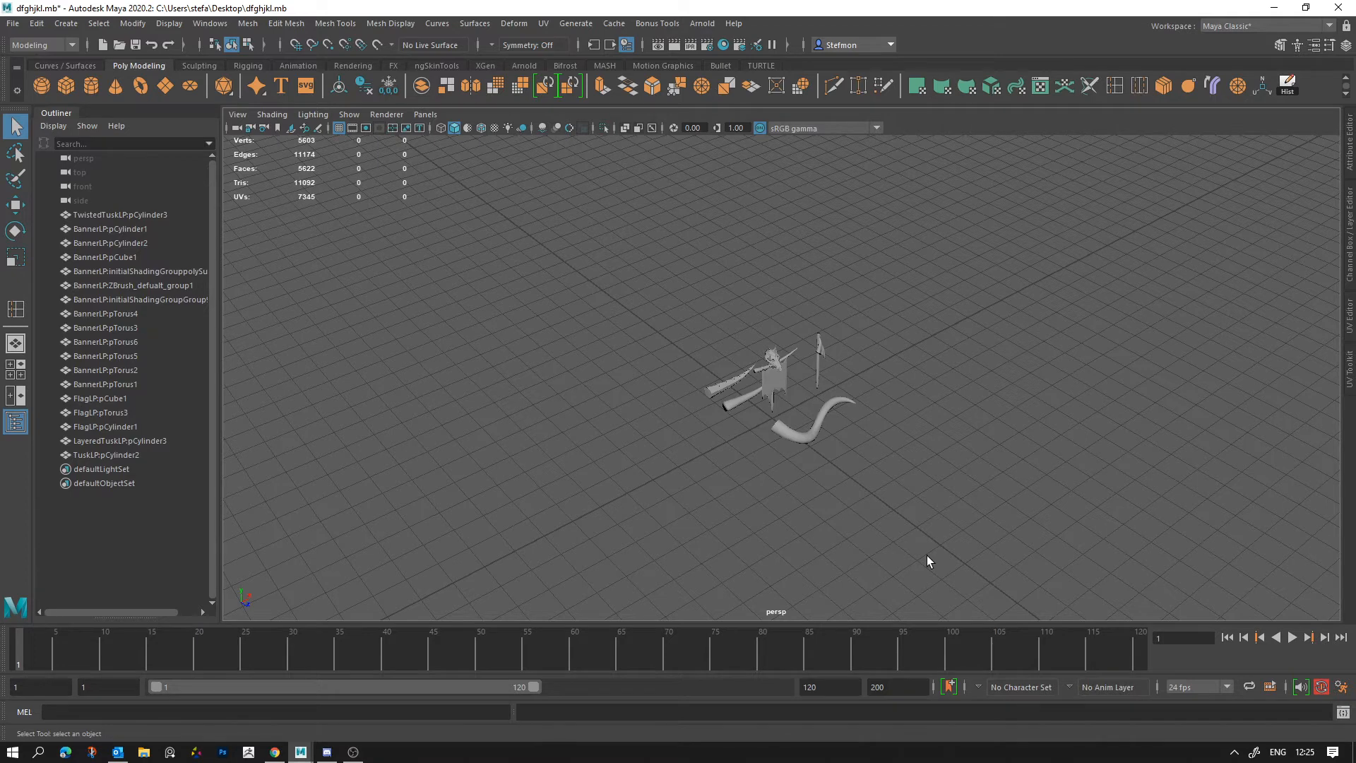
Step: Create a polygon cube at the grid origin and undo its trial enlargement
left_click(67, 86)
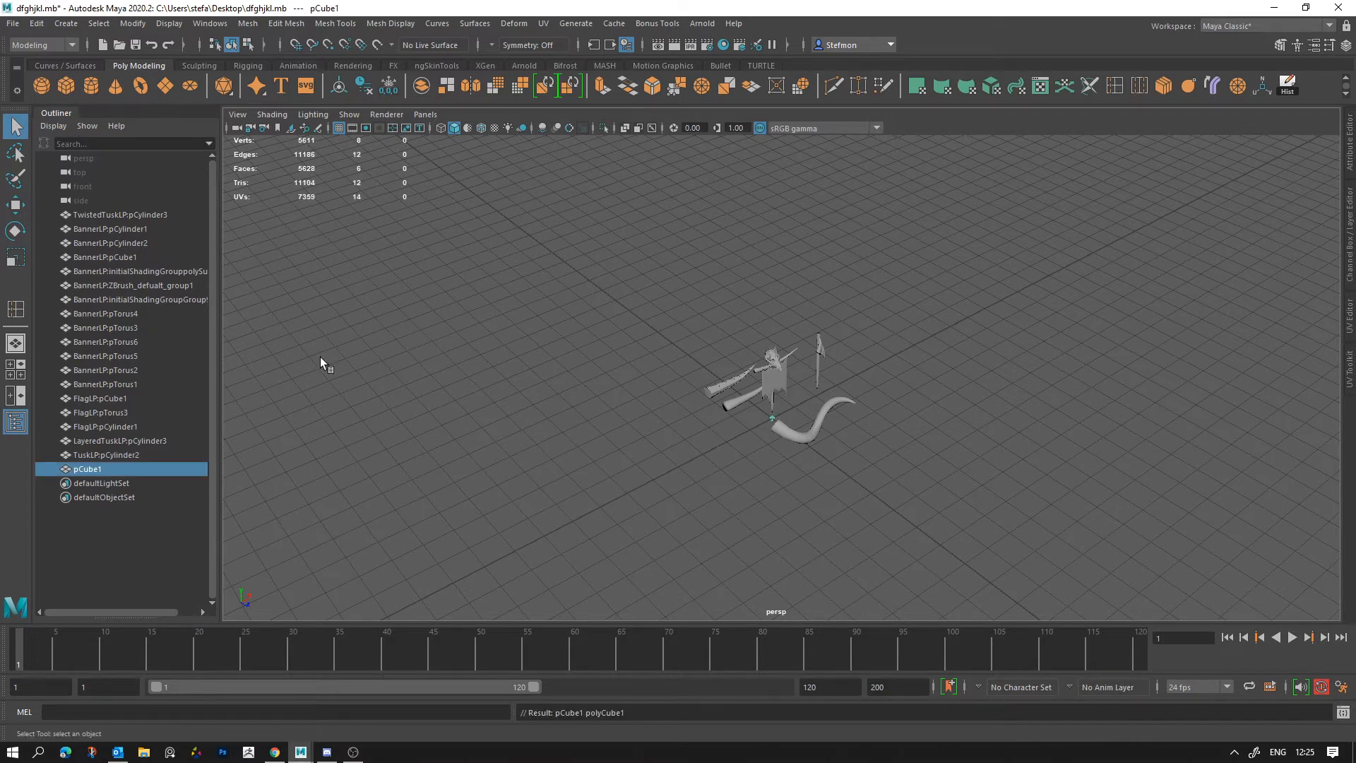
key("r")
left_click_drag(630, 464, 814, 430, "alt")
key("w")
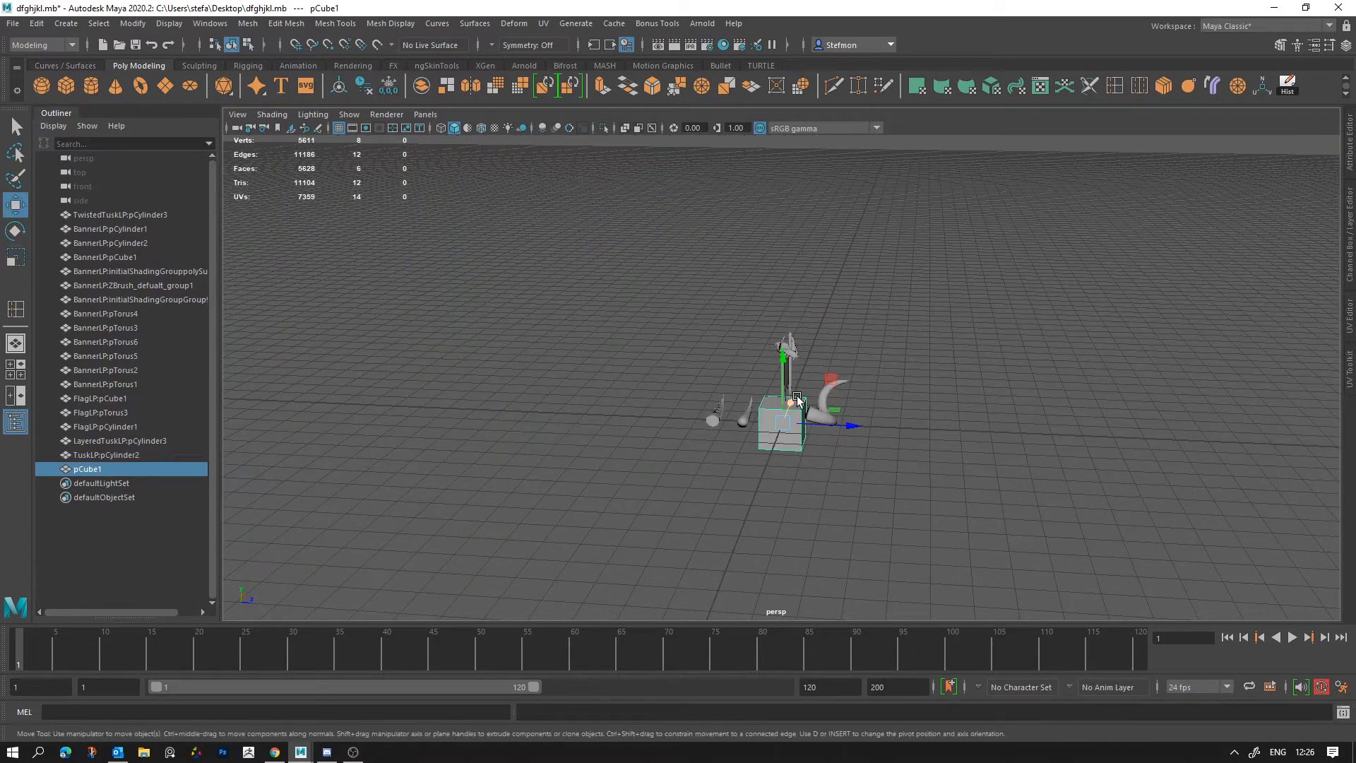
key("ctrl+z")
Step: Snap the cube's pivot to the centre of its base
left_click_drag(831, 379, 969, 319)
right_click_drag(1003, 381, 1081, 454, "alt")
key("f")
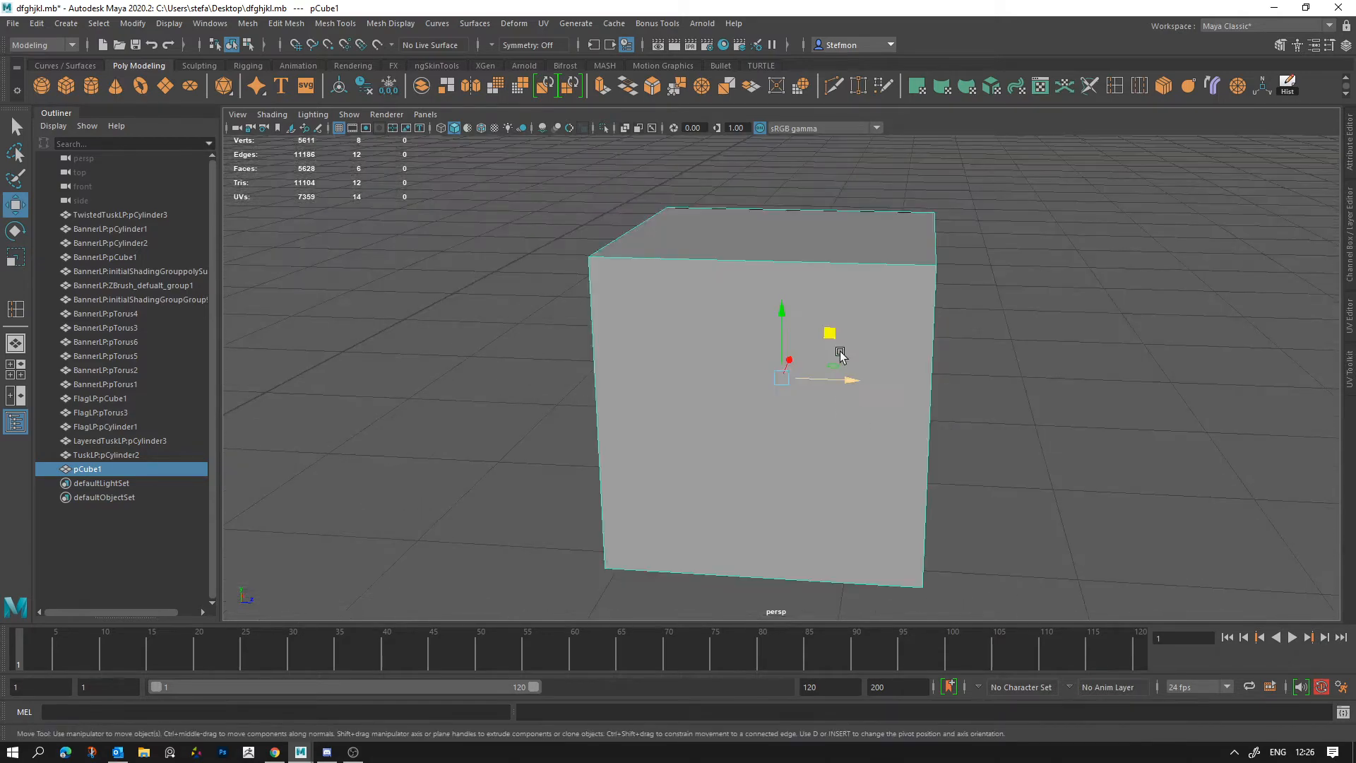
key("d")
key("v")
left_click_drag(784, 314, 948, 559)
Step: Snap the cube onto the grid beside the props, at Translate Y 0.5 and Translate Z 40
right_click_drag(910, 541, 799, 496, "alt")
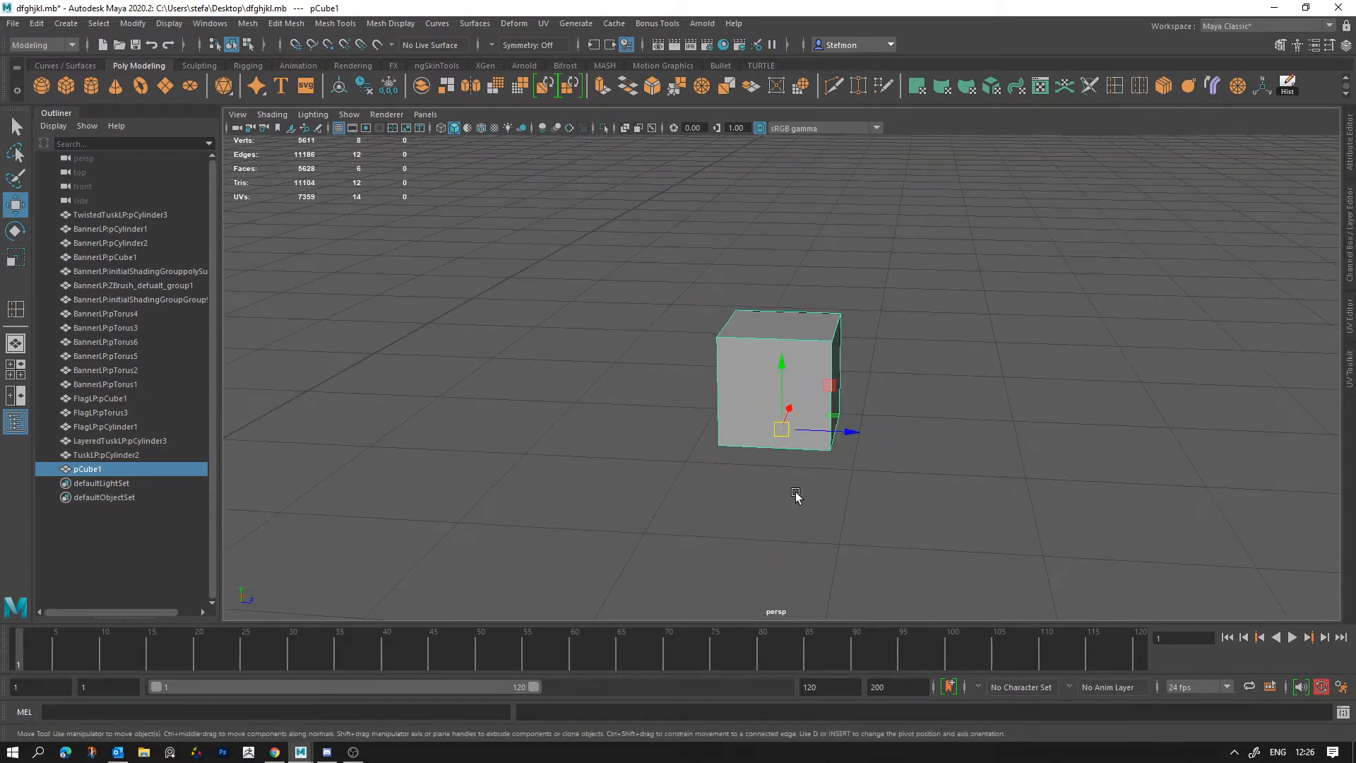
middle_click_drag(805, 497, 754, 414, "alt")
right_click_drag(754, 415, 654, 394, "alt")
right_click_drag(766, 464, 757, 401, "alt")
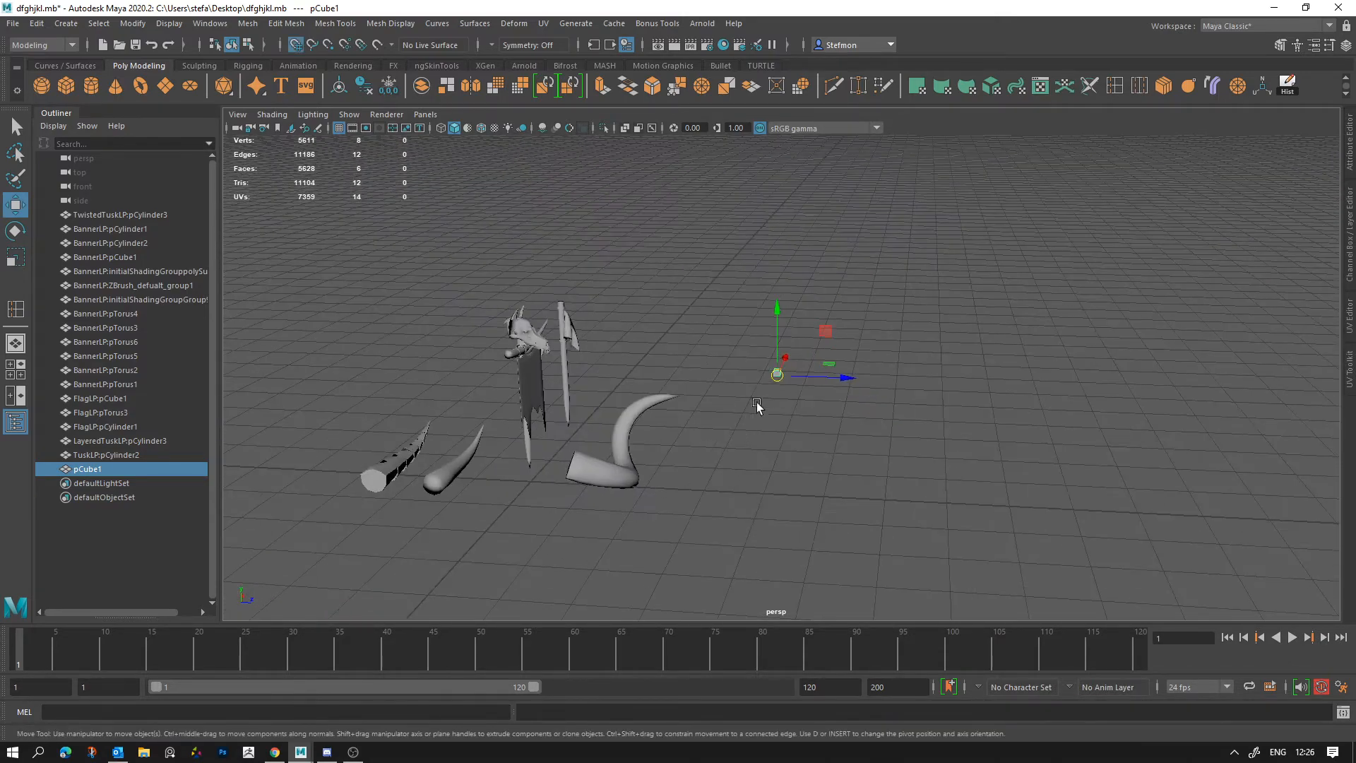
left_click_drag(777, 379, 775, 489)
scroll(883, 486, "down", 7)
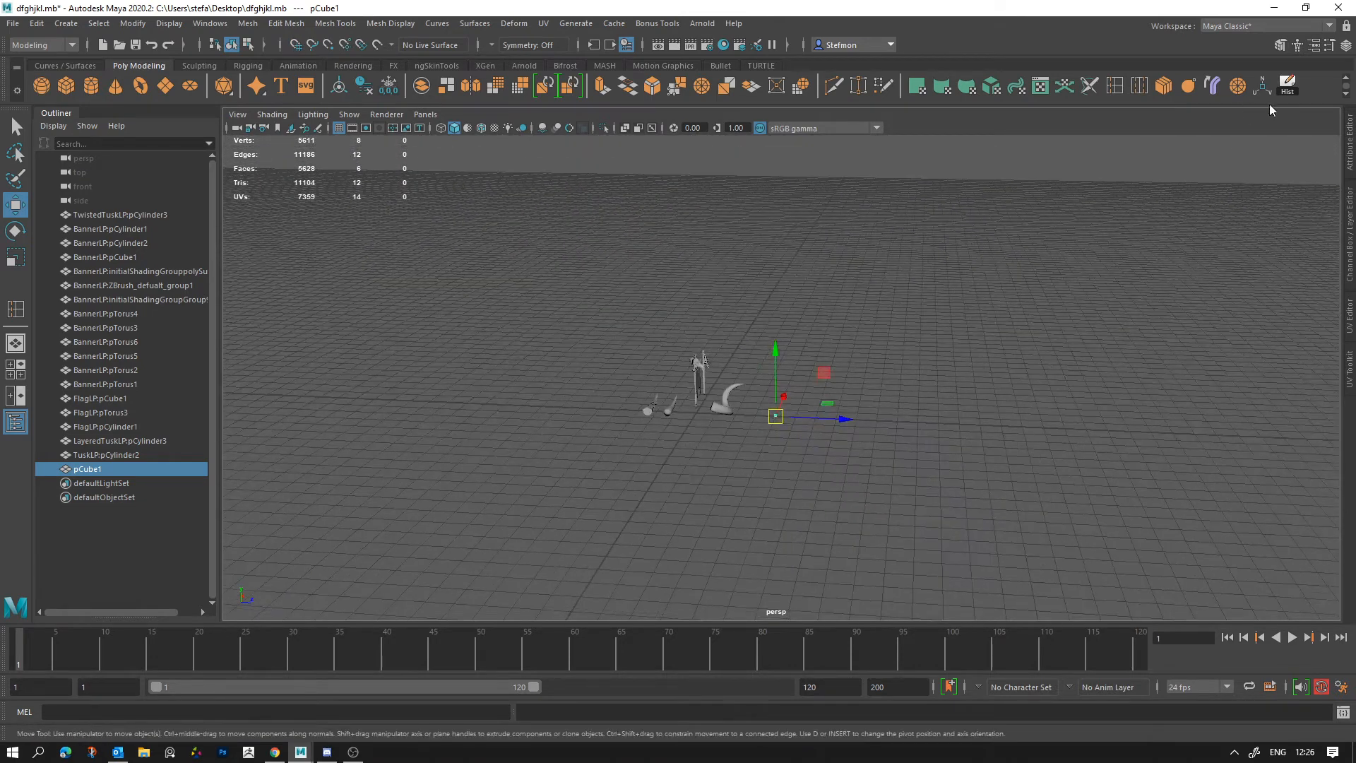
Step: Set the cube's Scale Y to 150 in the Channel Box
left_click(1347, 44)
double_click(1306, 245)
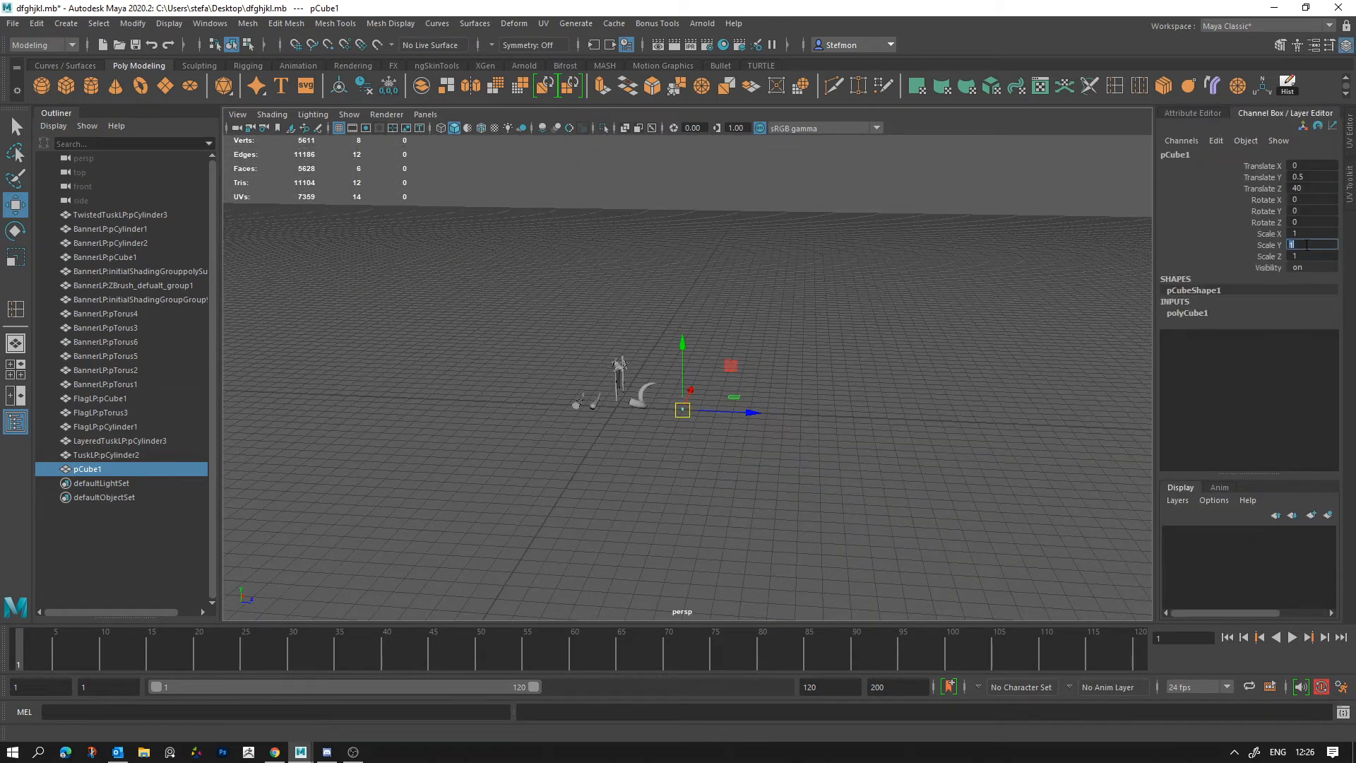
key("Return")
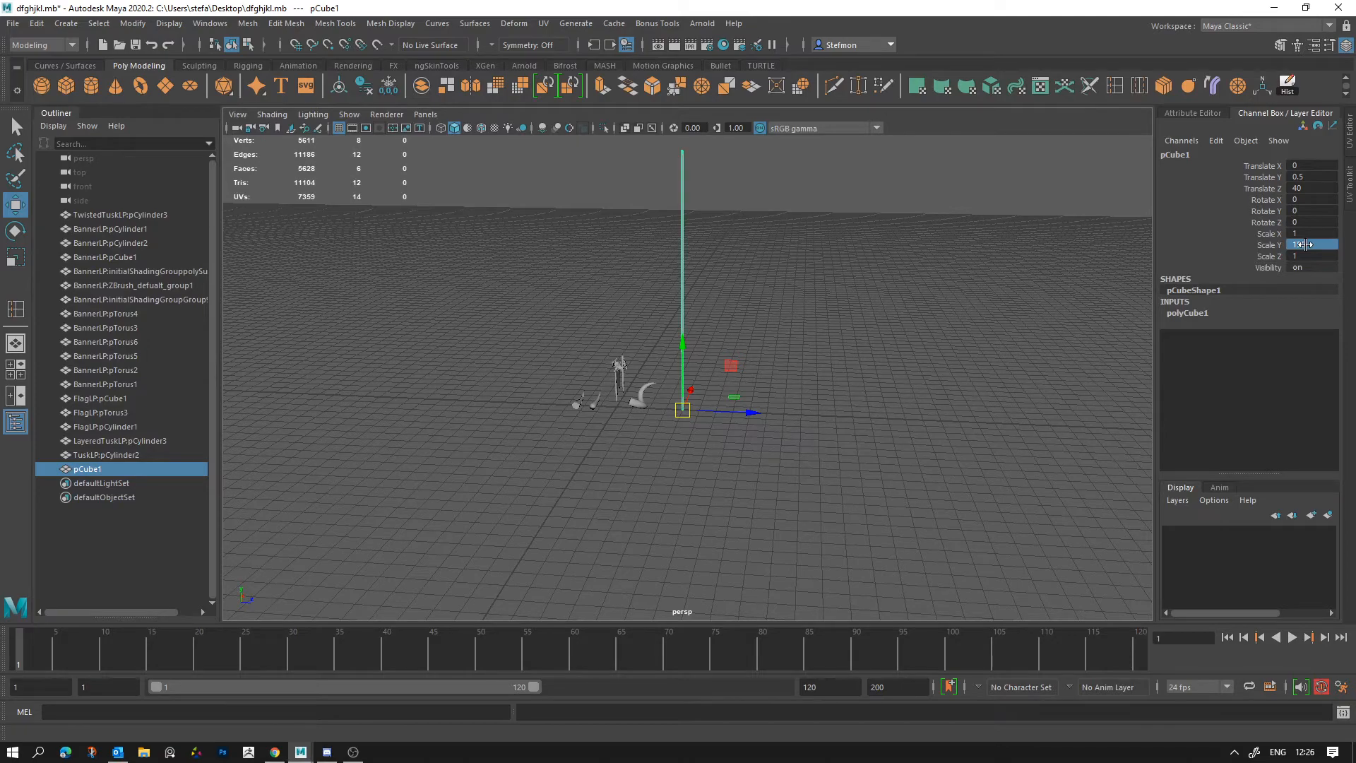
Step: Scale the tall cube uniformly in X and Z to about 18 and deselect it
left_click_drag(812, 296, 1144, 517, "alt")
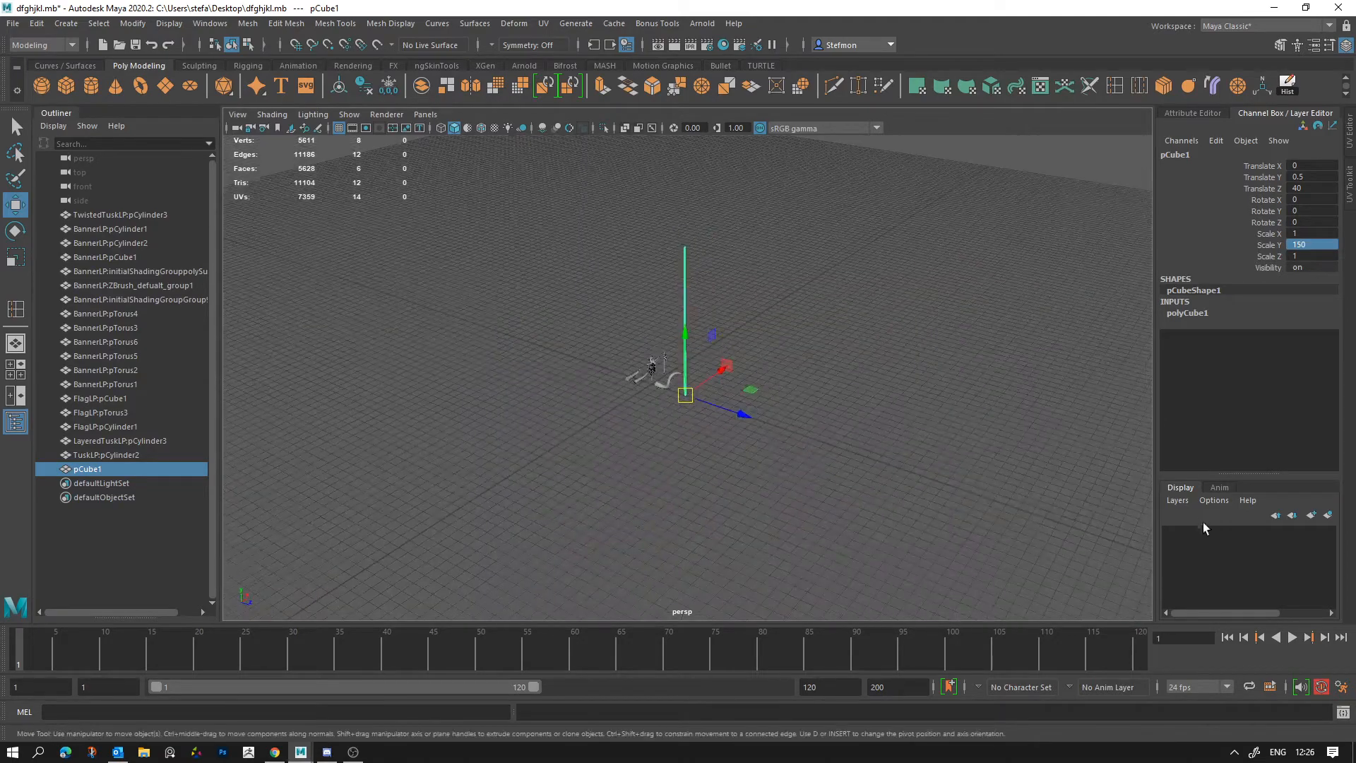
key("r")
left_click_drag(751, 388, 923, 423)
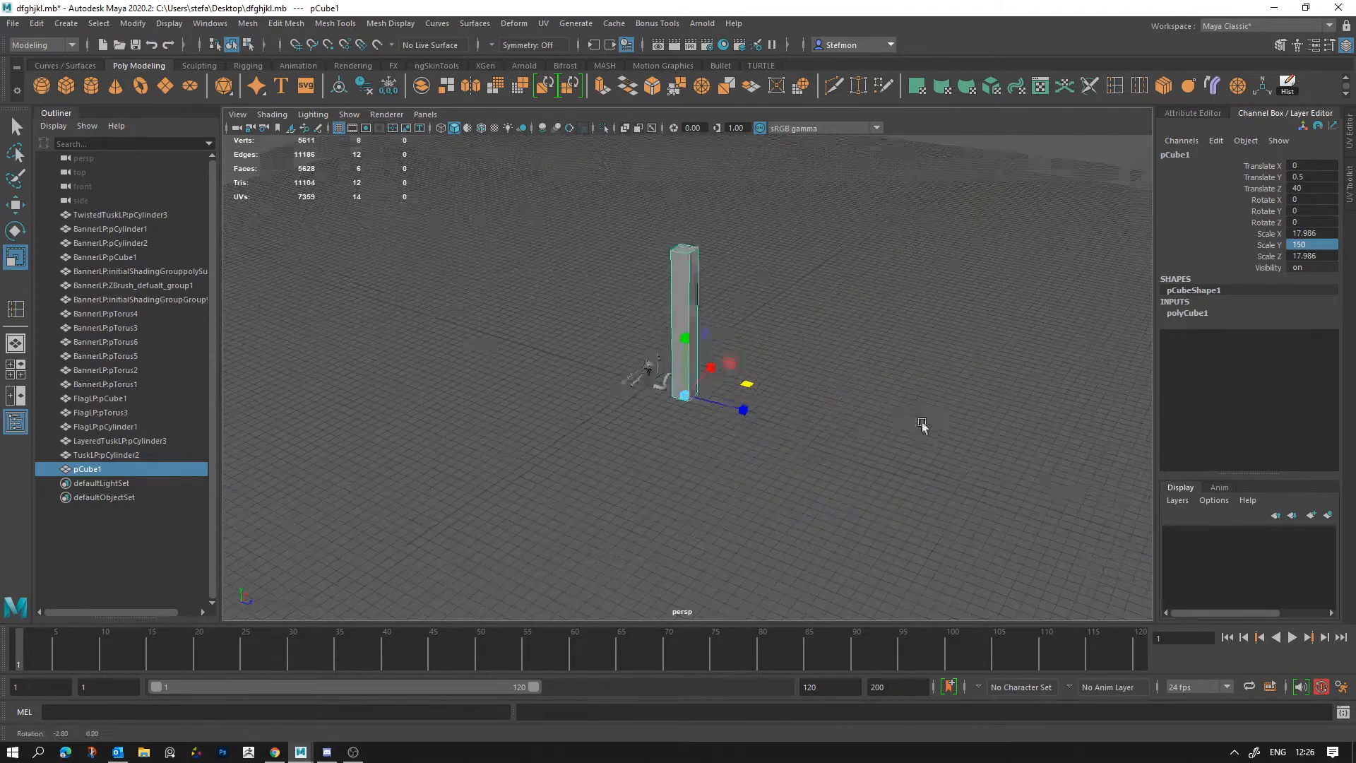
left_click(706, 461)
Step: Select all the tusk, banner and flag props without the reference cube and group them
mouse_move(706, 459)
left_mouse_down("alt")
mouse_move(839, 454)
mouse_move(704, 452)
left_mouse_up("alt")
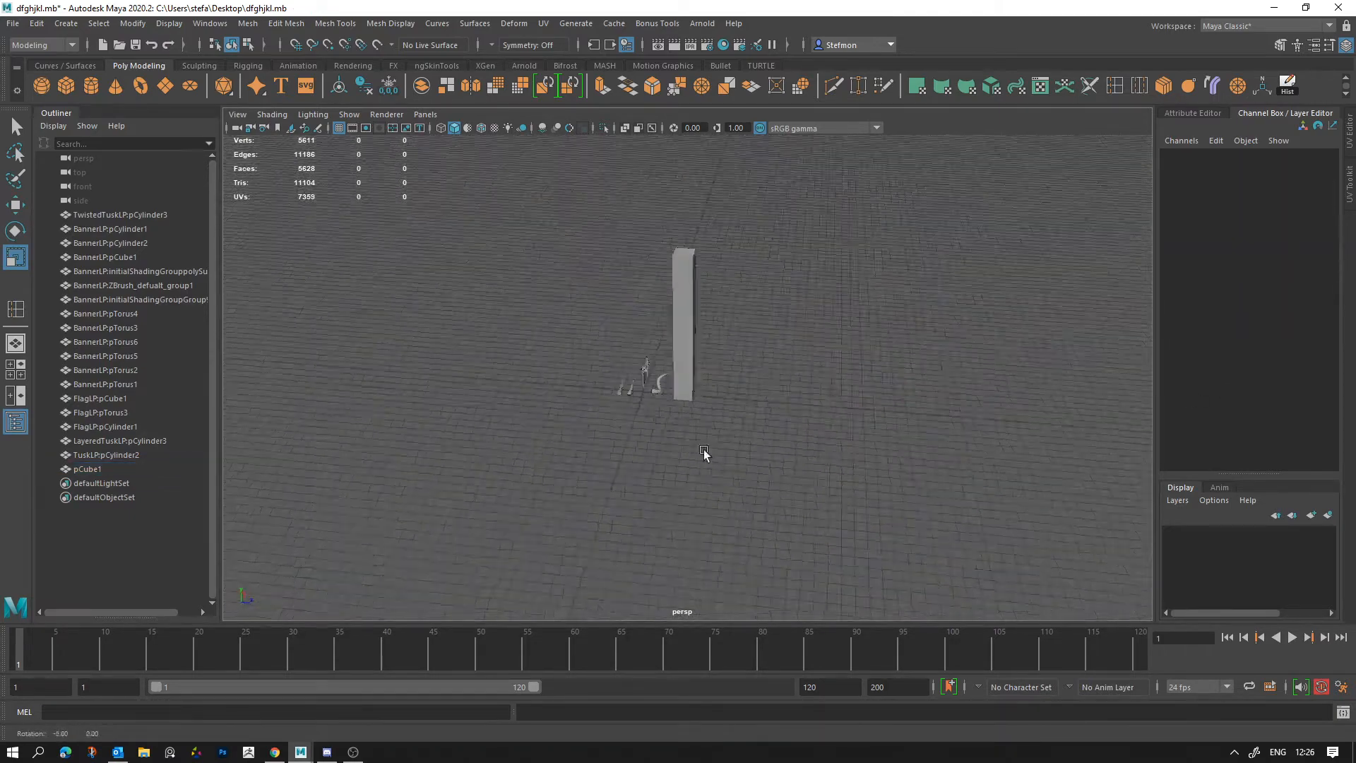
right_click_drag(704, 453, 706, 424, "alt")
left_click_drag(707, 424, 752, 401, "alt")
left_click_drag(416, 483, 835, 147)
key("ctrl+g")
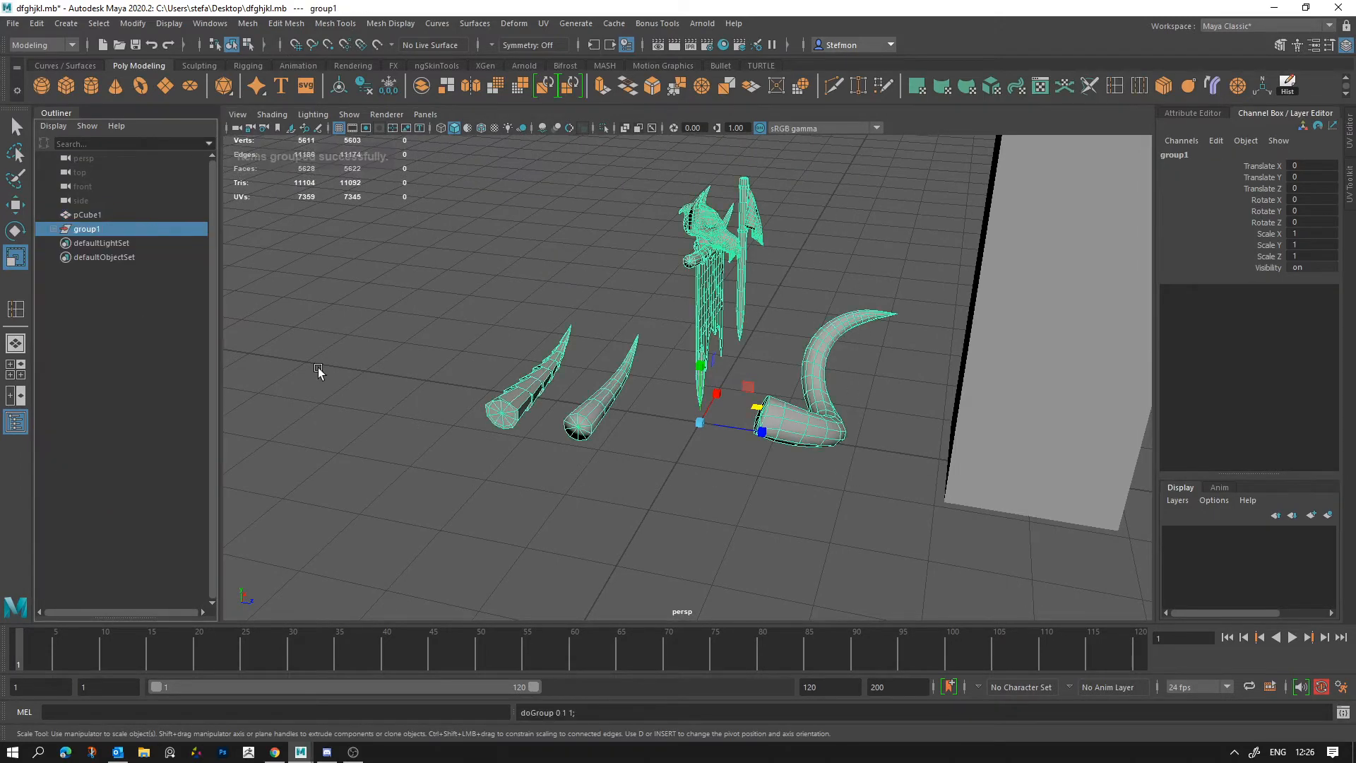
Step: Scale the whole prop group uniformly to about 12.017, without keeping any vertical move
scroll(616, 363, "down", 10)
left_click_drag(689, 382, 952, 476)
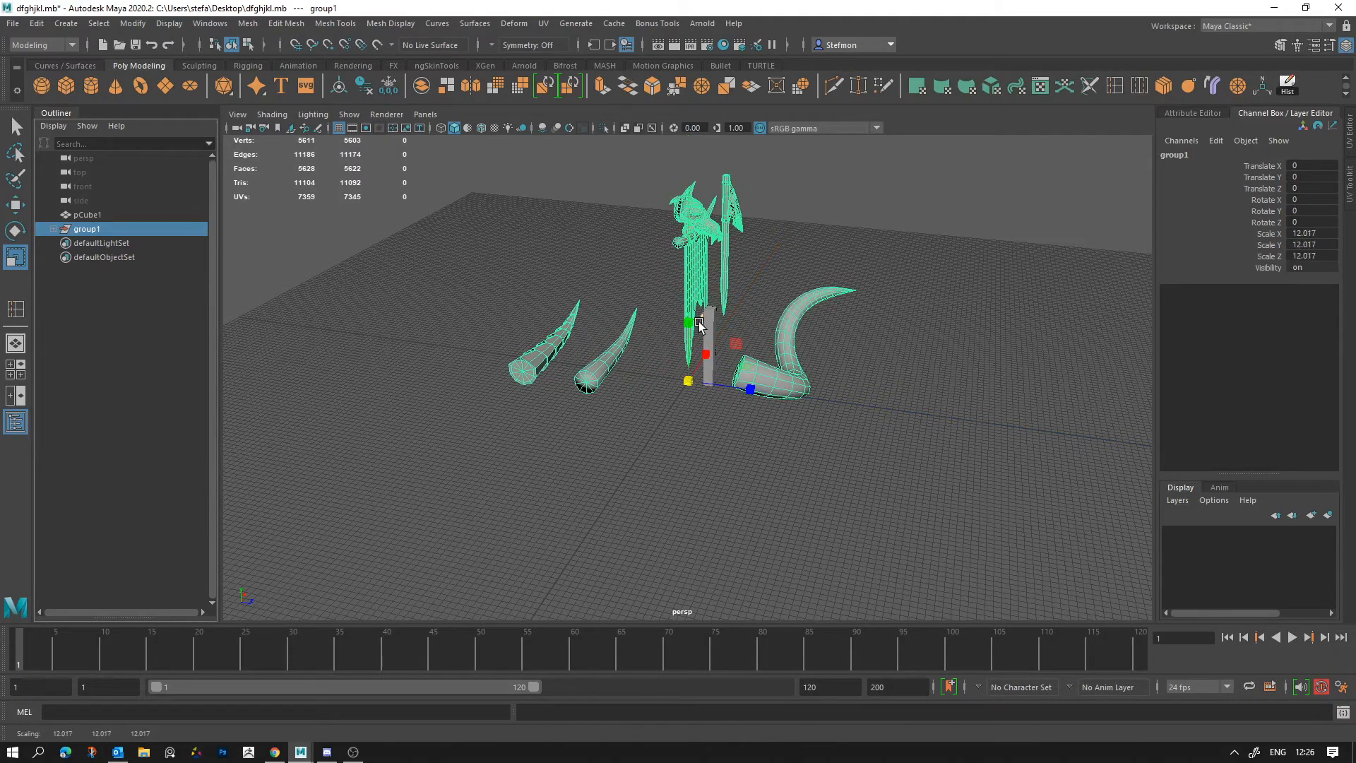
key("w")
left_click_drag(689, 325, 694, 371)
key("ctrl+z")
Step: Put the flag in its own group, scale that group uniformly to about 3.042, and deselect it
left_click_drag(863, 439, 811, 443, "alt")
left_click_drag(784, 288, 865, 187)
key("r")
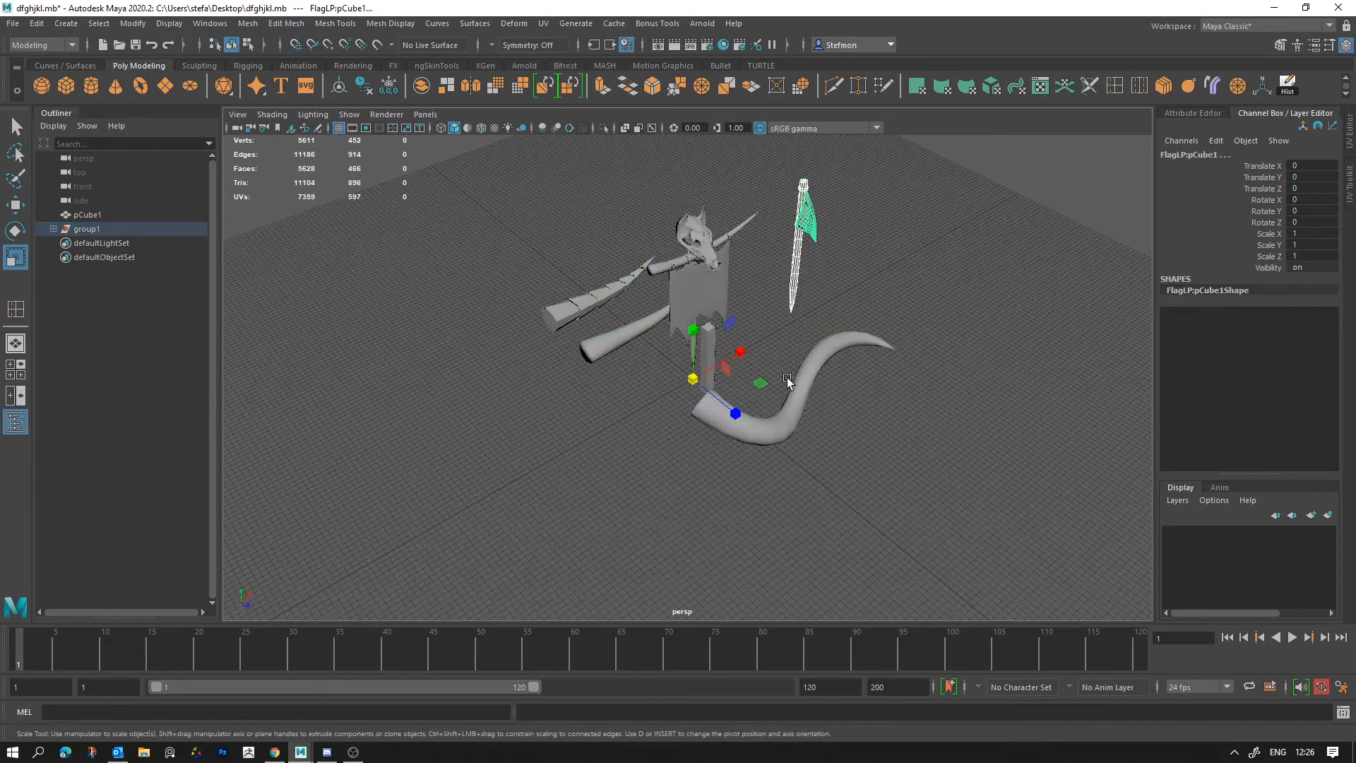
key("ctrl+g")
left_click_drag(694, 380, 1193, 565)
scroll(824, 251, "down", 5)
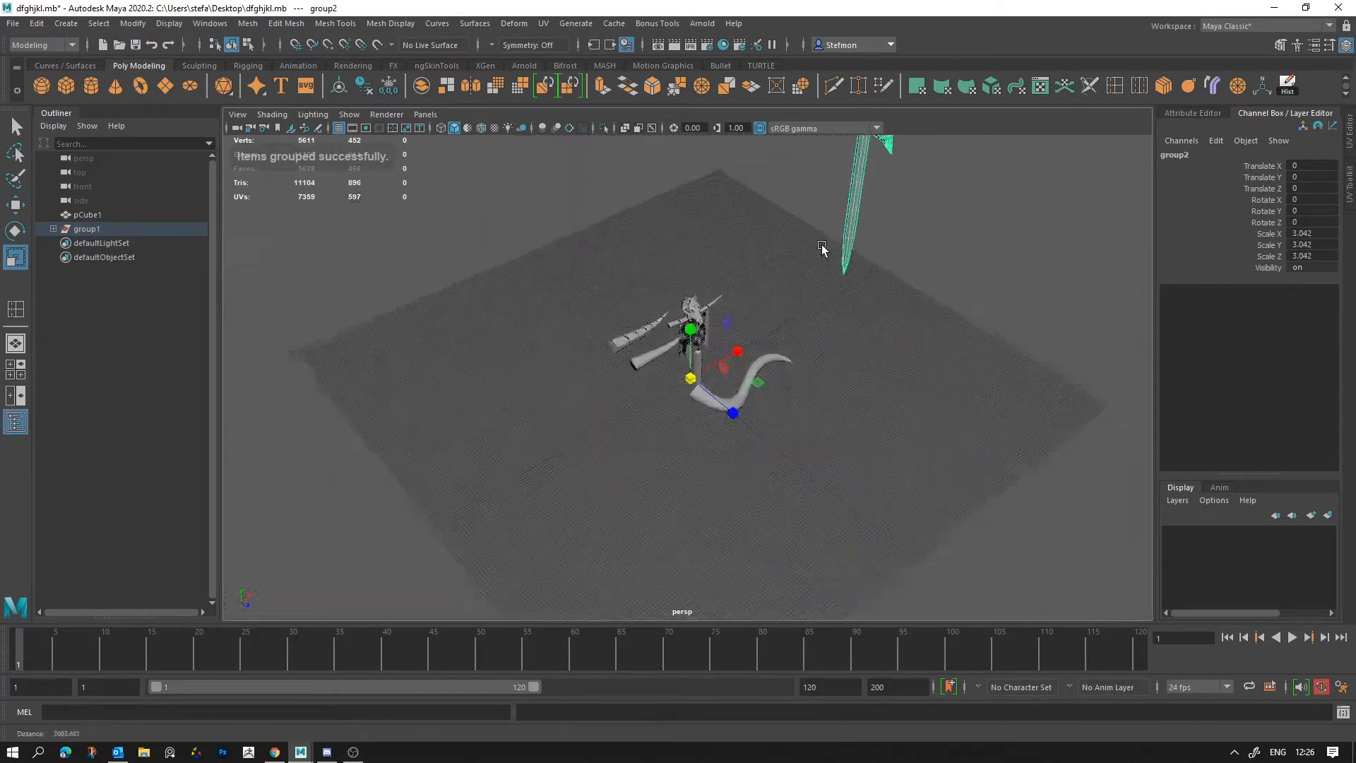
left_click_drag(823, 252, 760, 415, "alt")
scroll(784, 396, "down", 7)
left_click(784, 395)
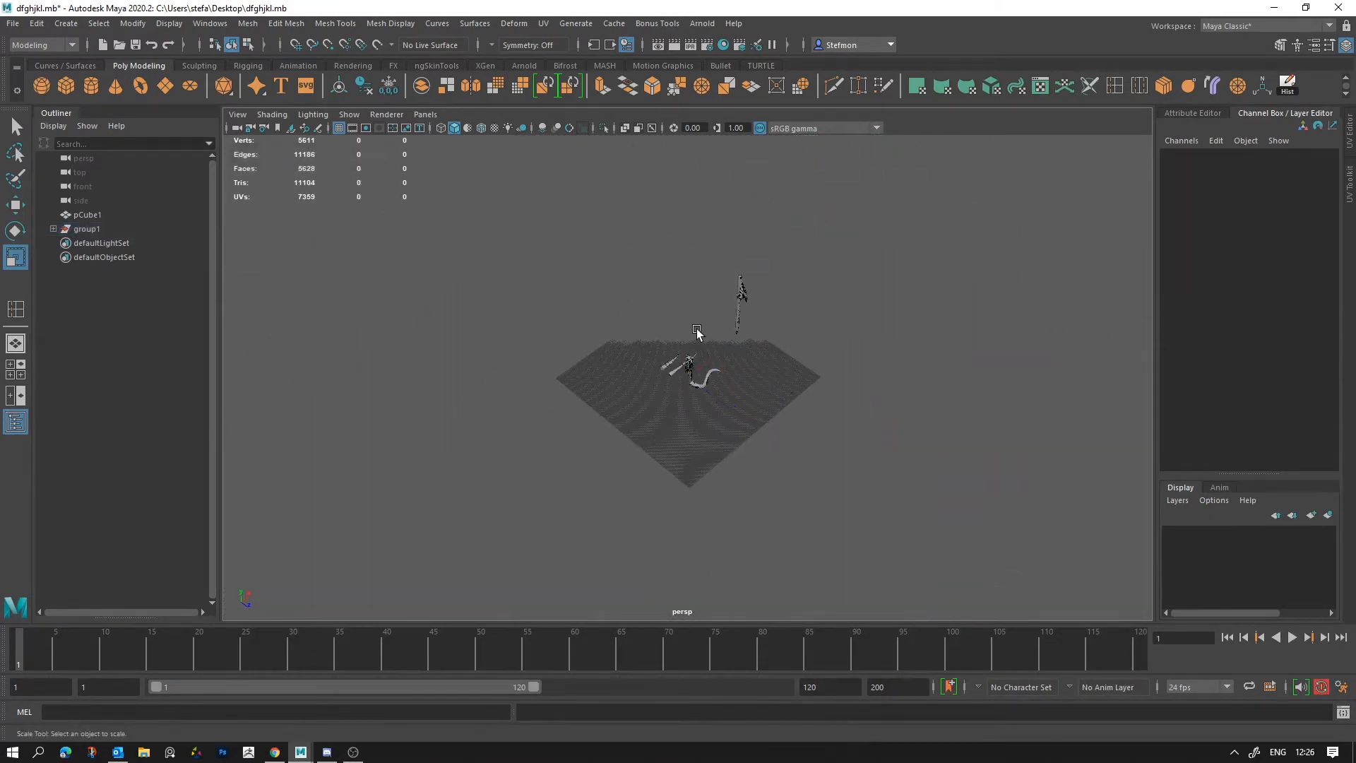
Step: Select the whole prop group, including the enlarged flag, and scale it down uniformly relative to the reference cube
right_click_drag(699, 332, 886, 453, "alt")
left_click_drag(885, 454, 892, 439, "alt")
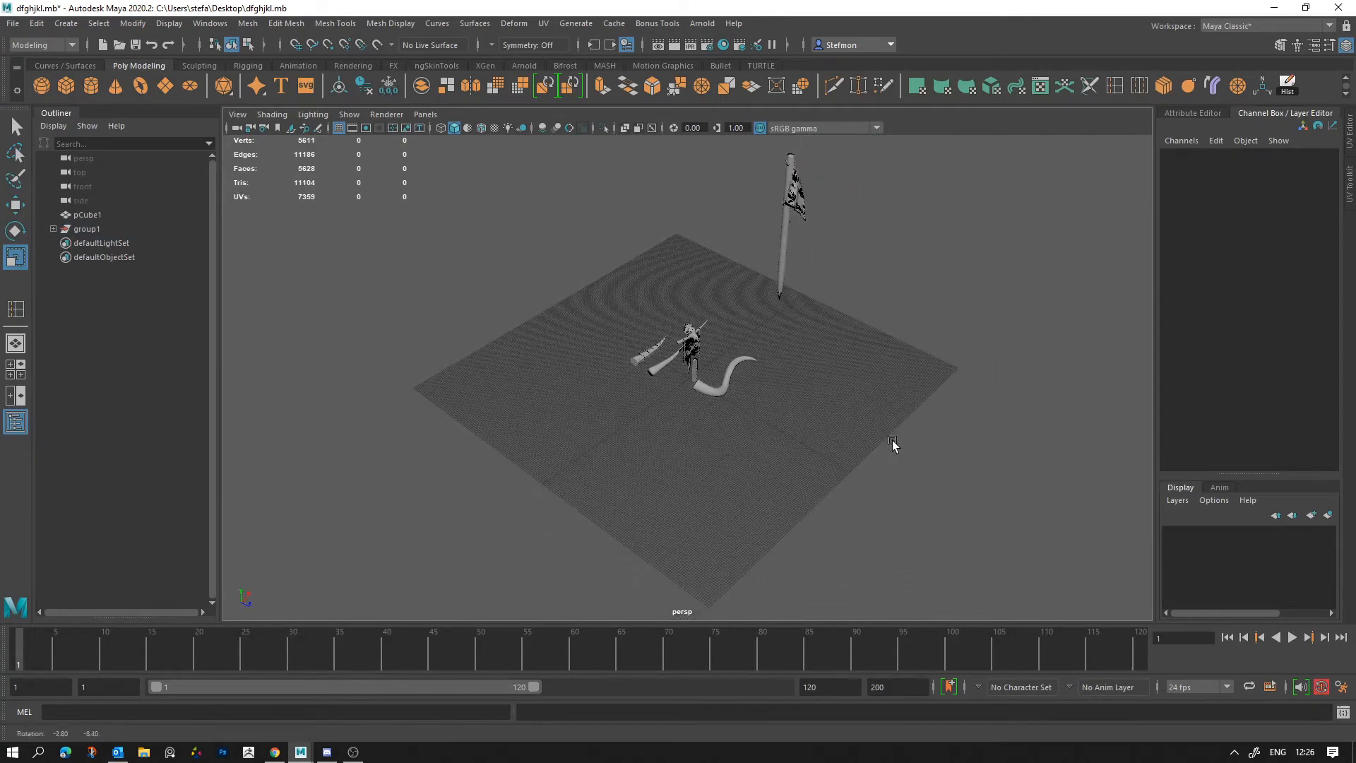
left_click(807, 224)
left_click(90, 229)
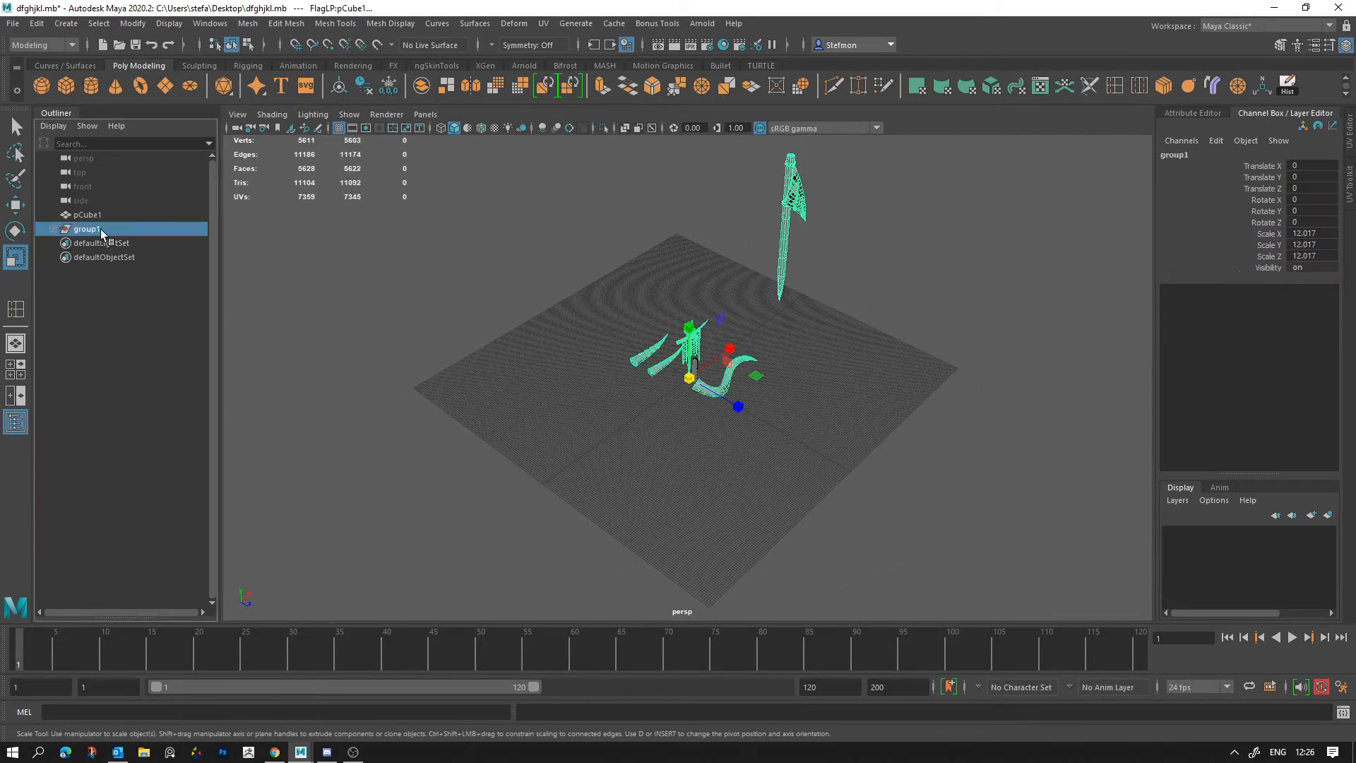
left_click_drag(689, 378, 602, 383)
key("q")
Step: Select the layered tusk and center its pivot on the mesh
left_click(657, 366)
left_click_drag(643, 438, 647, 447, "alt")
key("w")
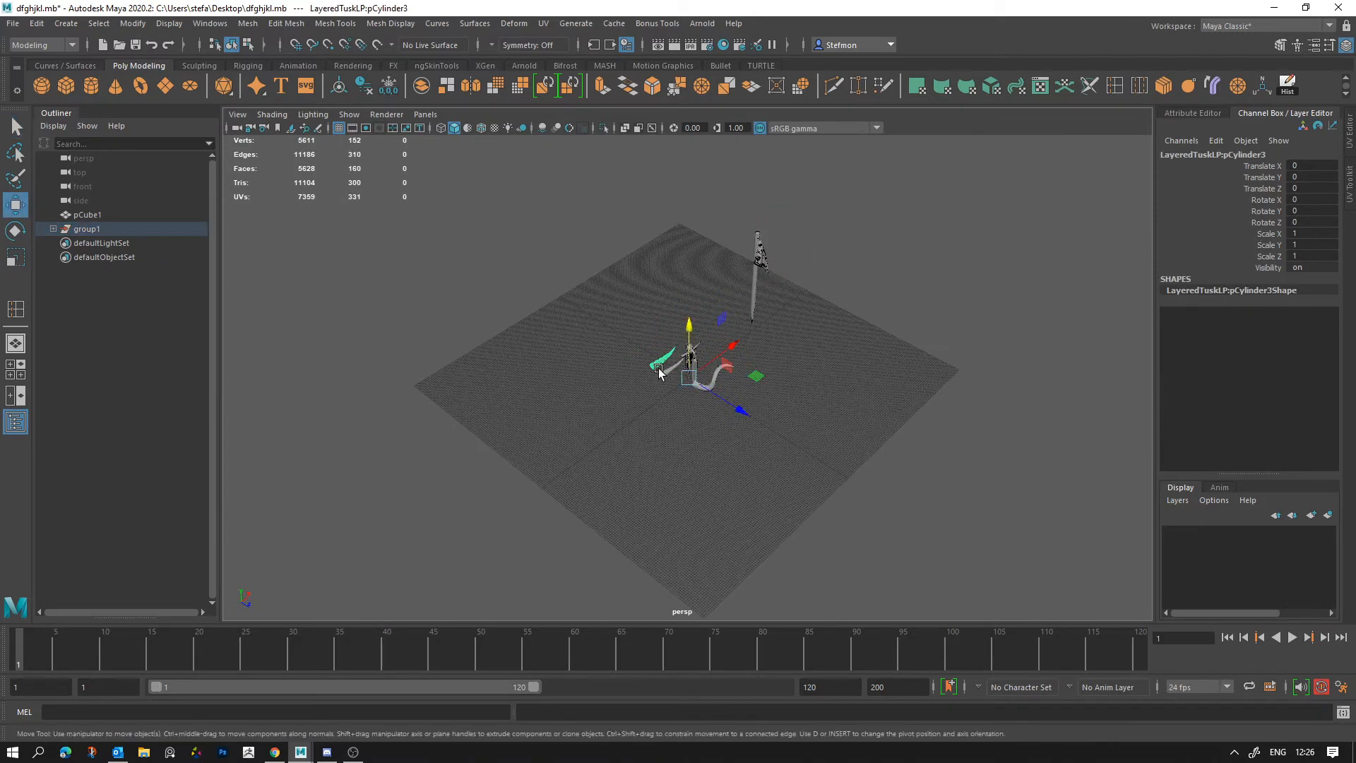
left_click(248, 23)
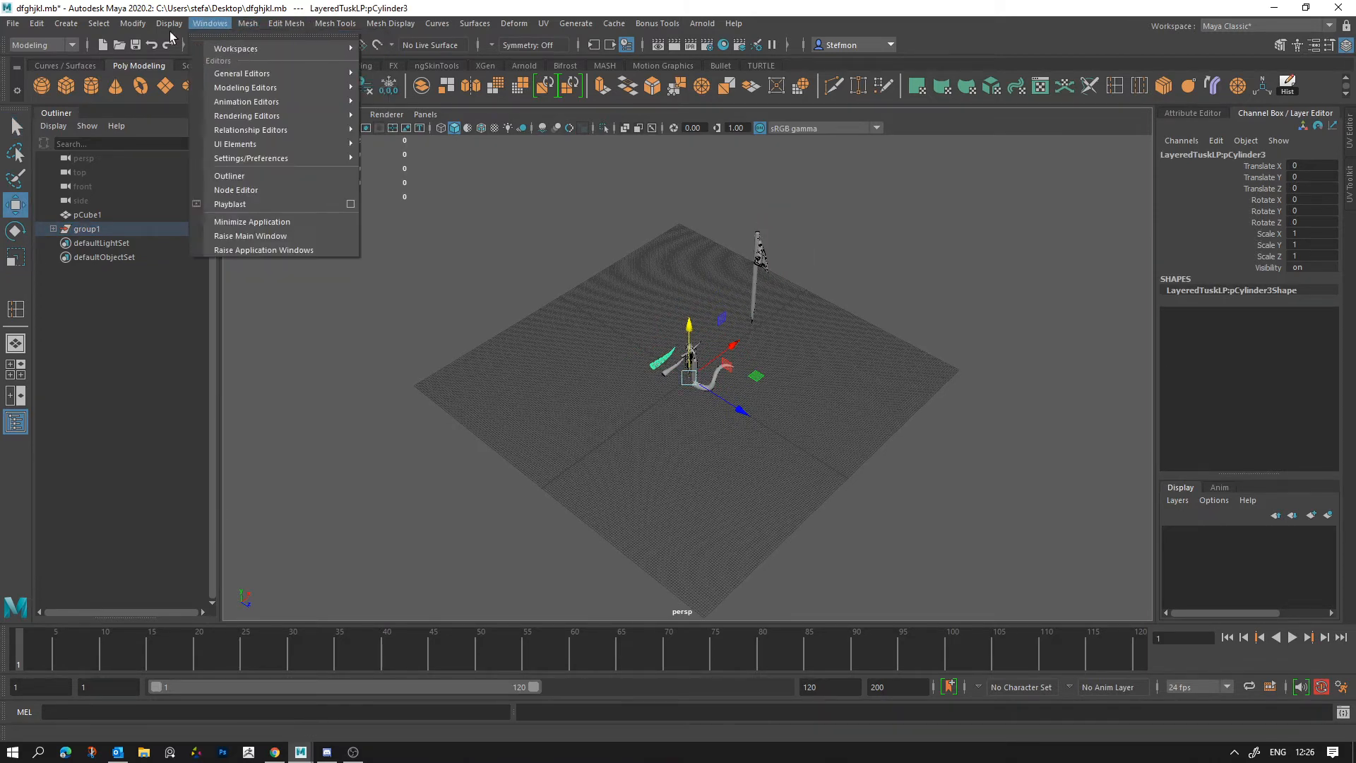
mouse_move(134, 25)
left_click(166, 128)
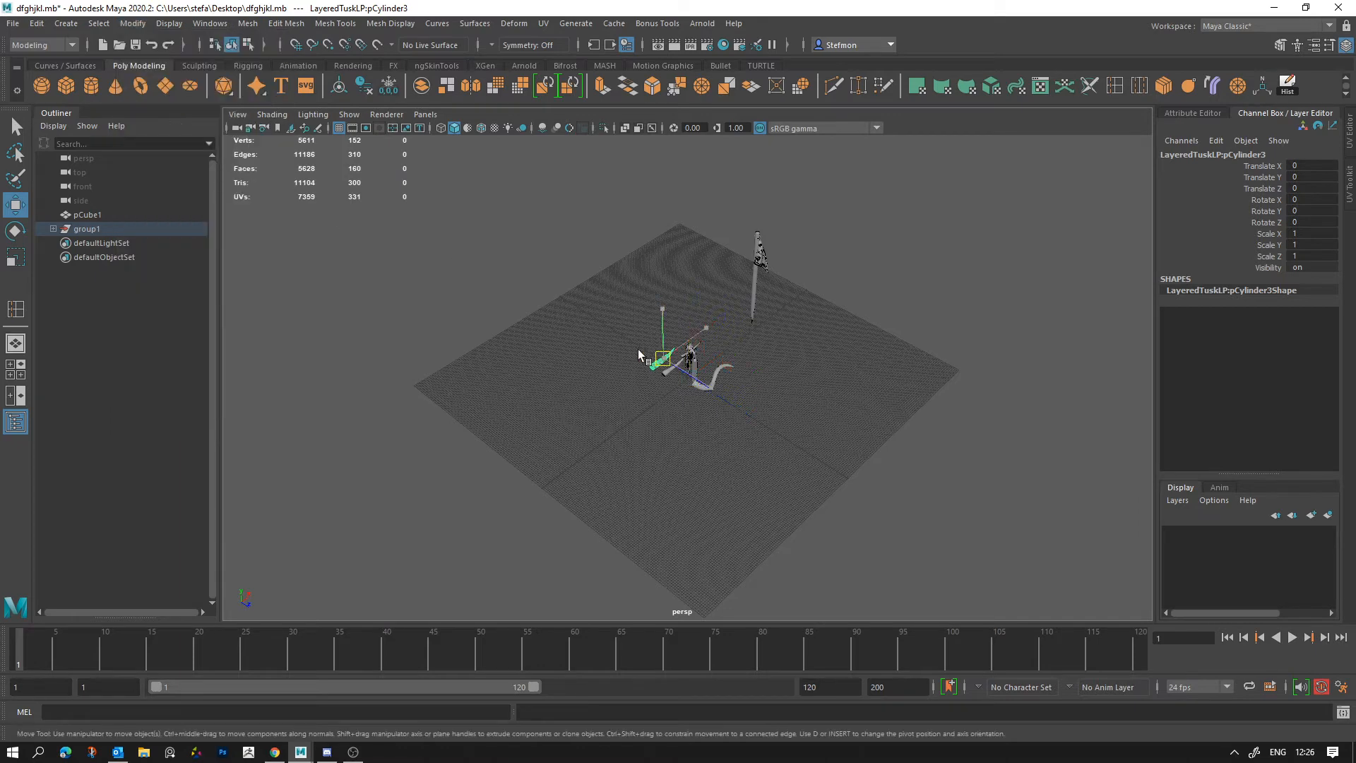
Step: Move the layered tusk to about X -63.079, Y -18.826, Z -42.169 and rotate it to about 17.115, 3.431, 59.996
left_click_drag(663, 358, 540, 445)
key("e")
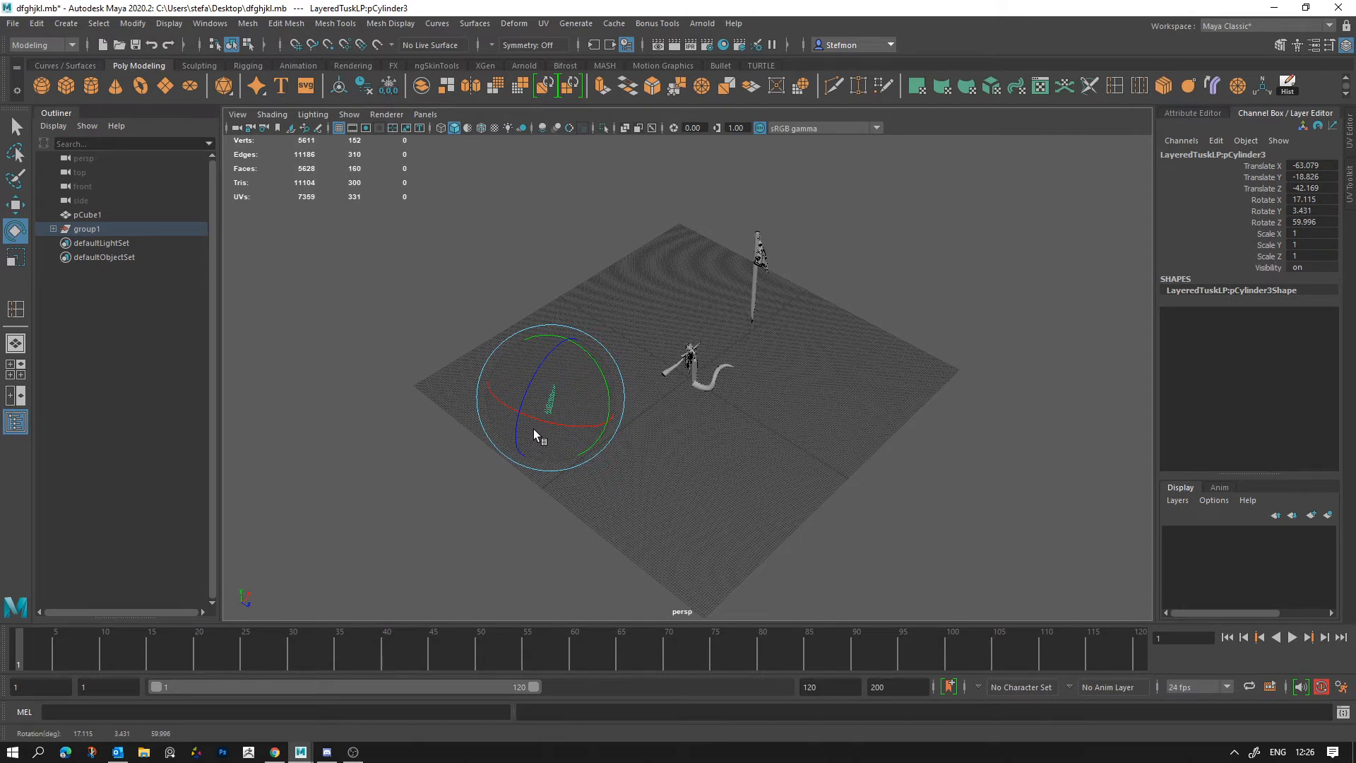
key("w")
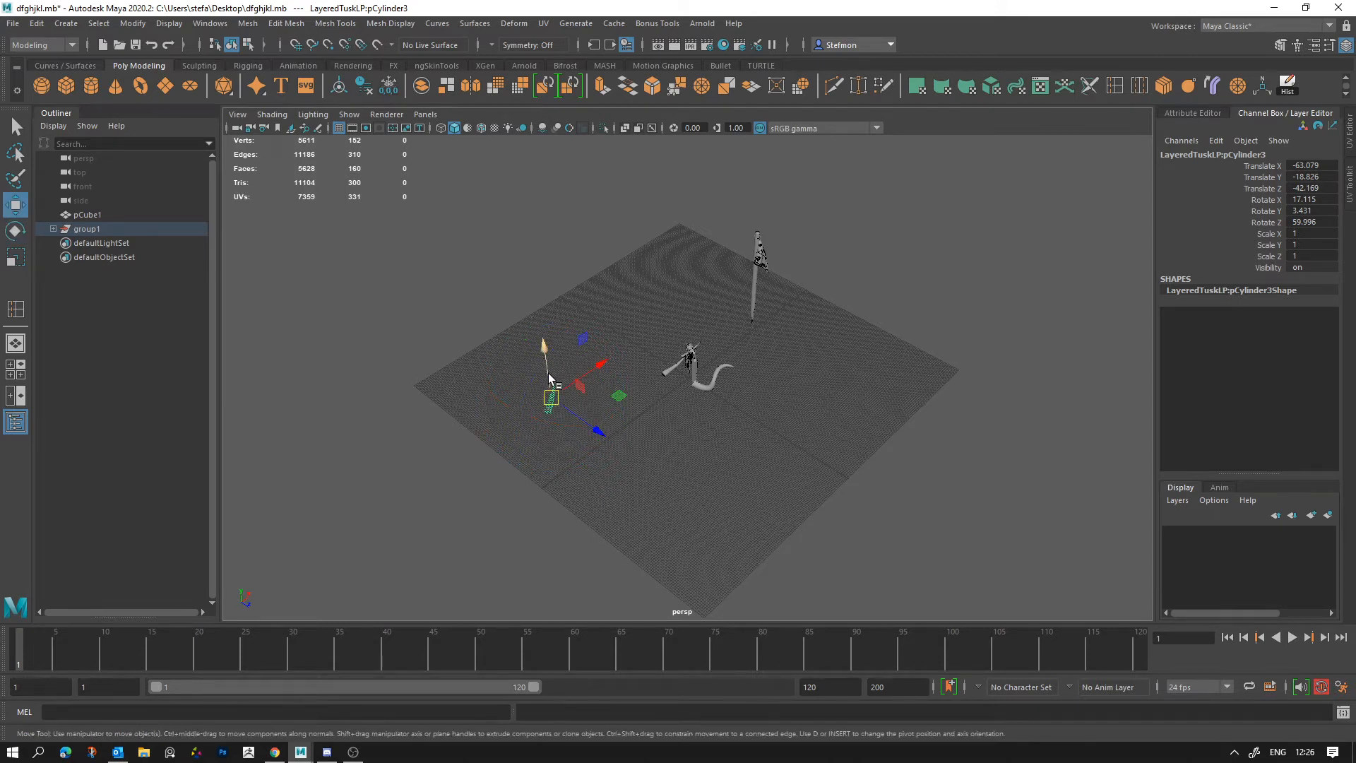
Step: Raise the layered tusk to Translate Y of about 4.635 and scale it uniformly to about 24.965
left_click_drag(546, 371, 1074, 537)
key("r")
left_click_drag(832, 469, 770, 461, "alt")
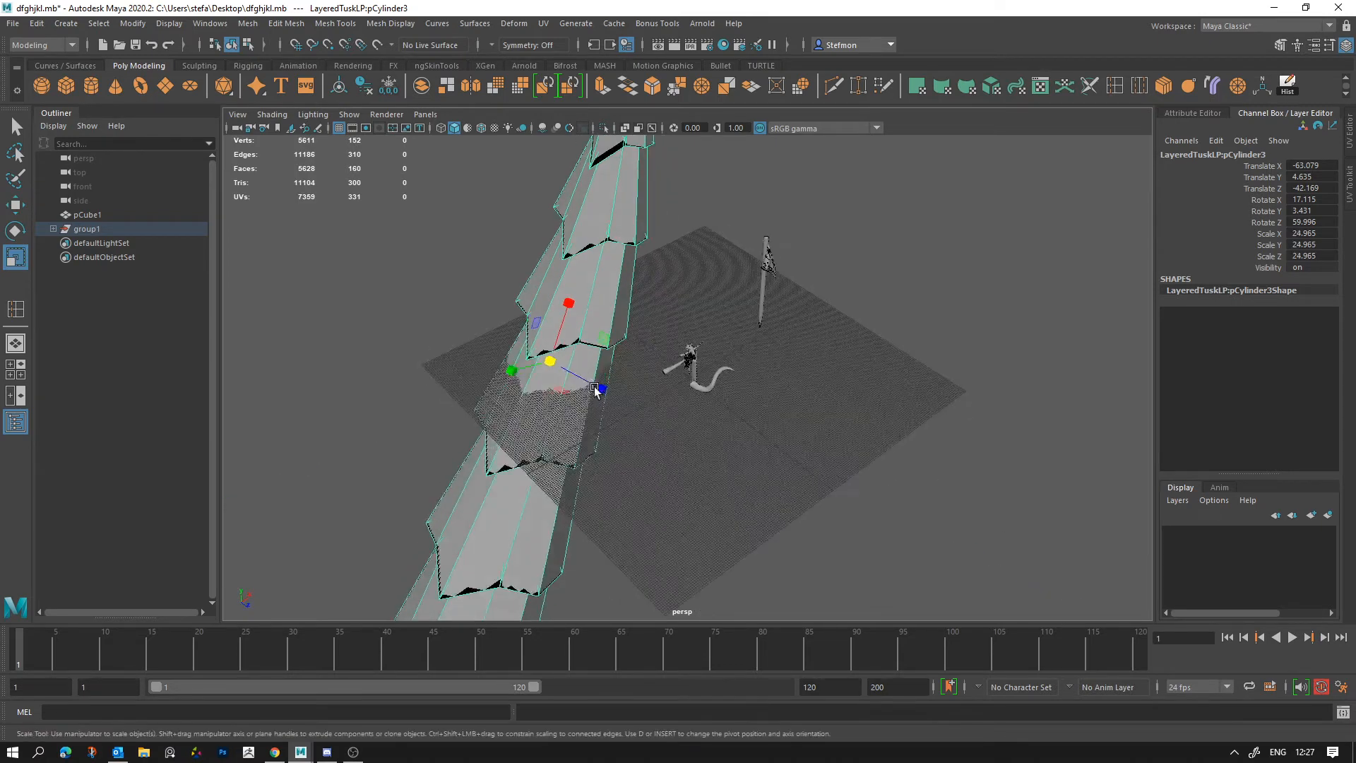
Step: Rotate the enlarged layered tusk, shift it to the edge of the grid and deselect it
key("e")
left_click_drag(559, 382, 287, 372)
key("r")
key("w")
left_click_drag(620, 363, 488, 317)
left_click(668, 428)
Step: Compare the reference cube with the layered tusk's size, and place it near the small tusk at about X -143.069, Z 6.263
left_click(694, 371)
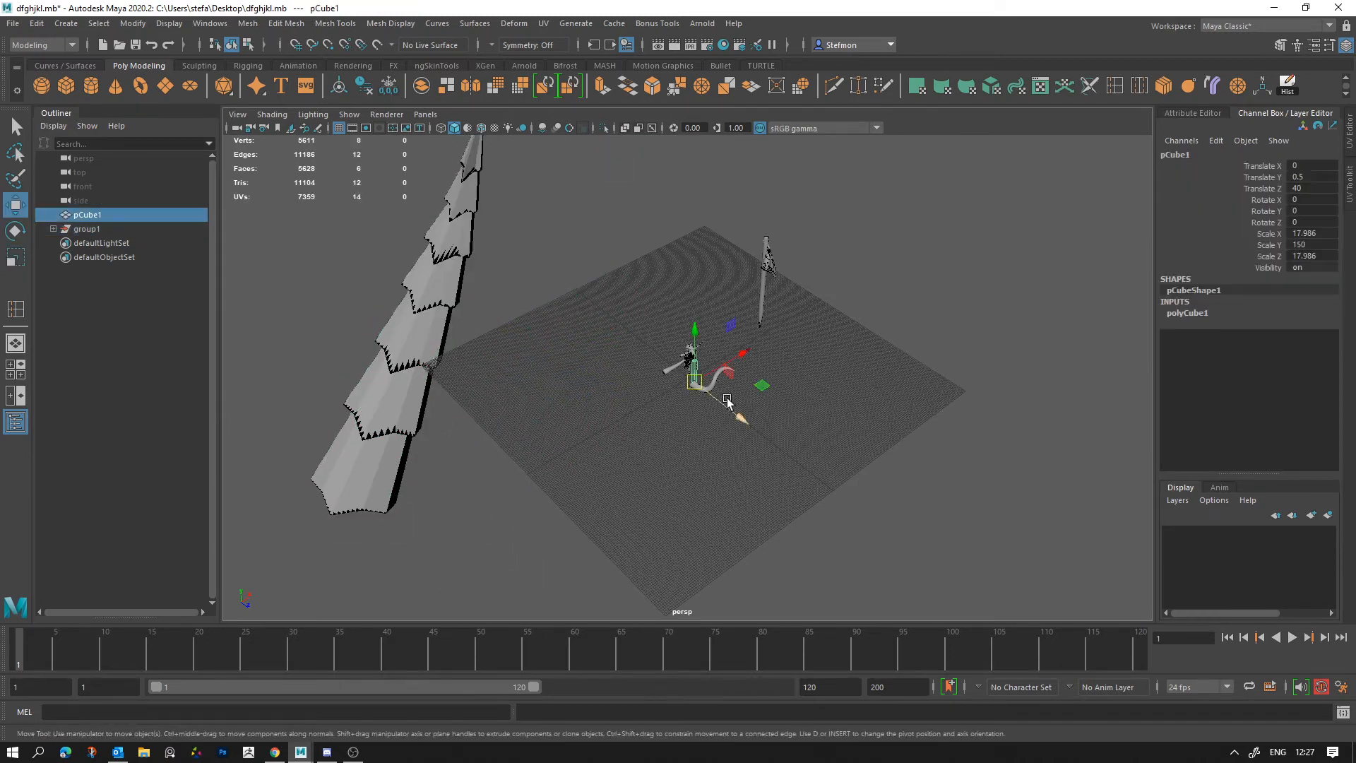
left_click_drag(765, 391, 626, 433)
left_click(527, 458)
left_click(555, 413)
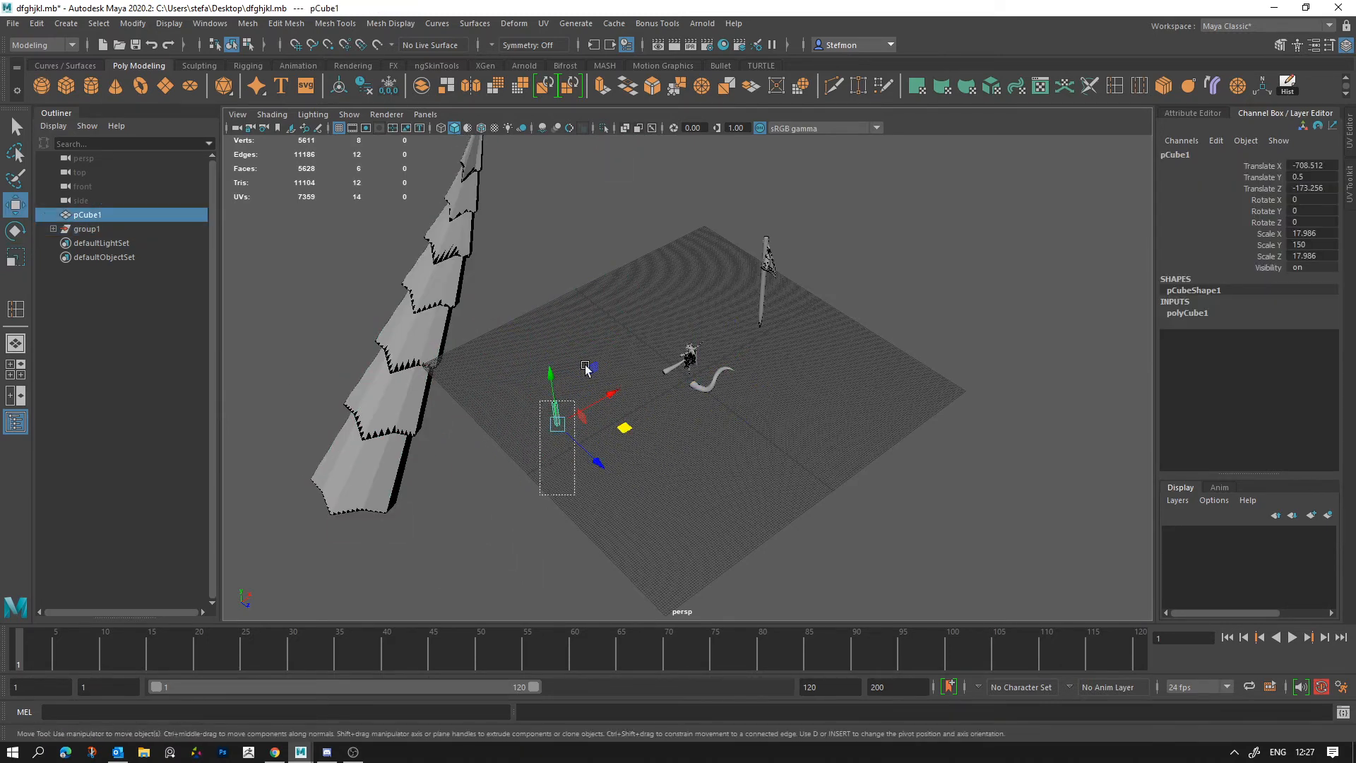
left_click(543, 478)
left_click_drag(535, 486, 630, 353)
left_click(696, 496)
left_click_drag(535, 472, 601, 345)
left_click_drag(626, 429, 748, 401)
right_click_drag(748, 415, 1045, 554, "alt")
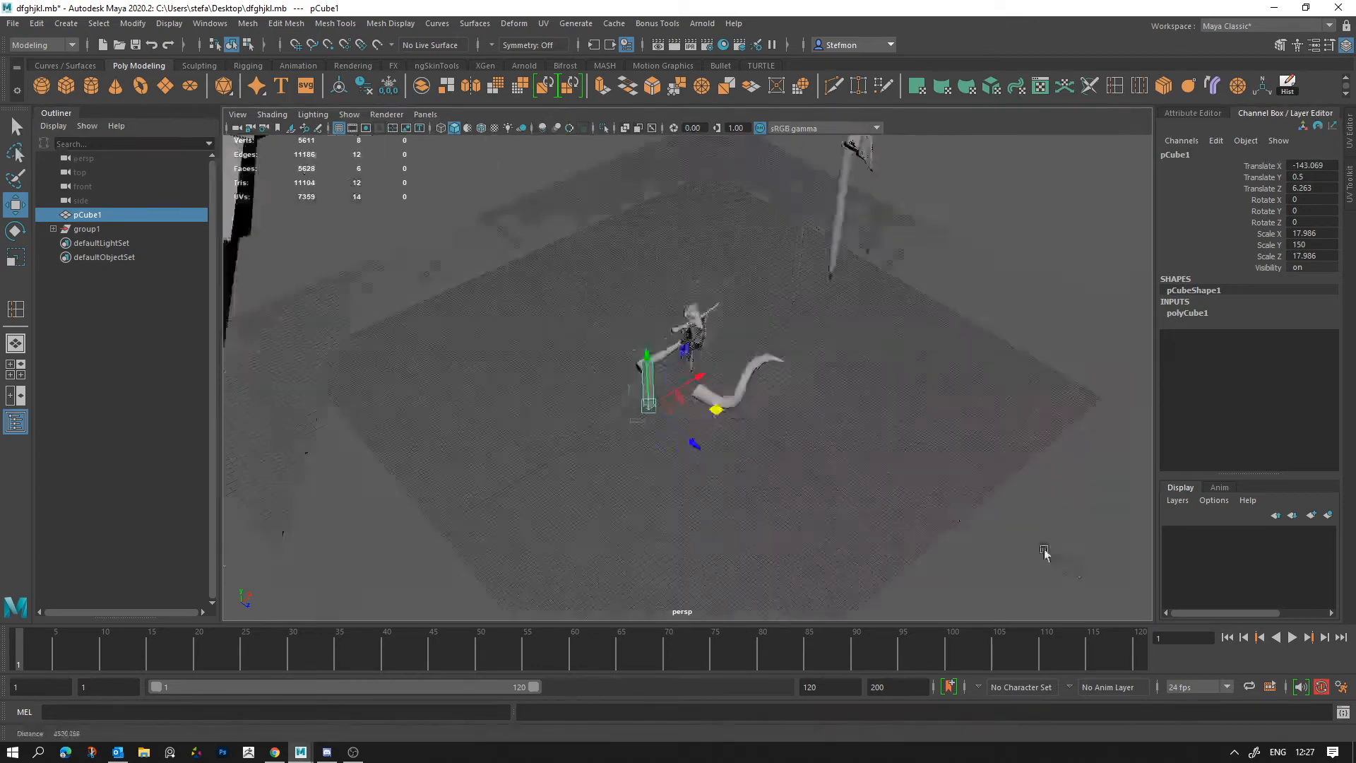
Step: Scale the curved tusk up uniformly so it towers over the reference cube, and deselect it
left_click(757, 415)
key("r")
left_click_drag(693, 380, 1158, 607)
right_click_drag(1158, 607, 621, 318, "alt")
left_click_drag(620, 318, 696, 306, "alt")
key("w")
left_click(857, 290)
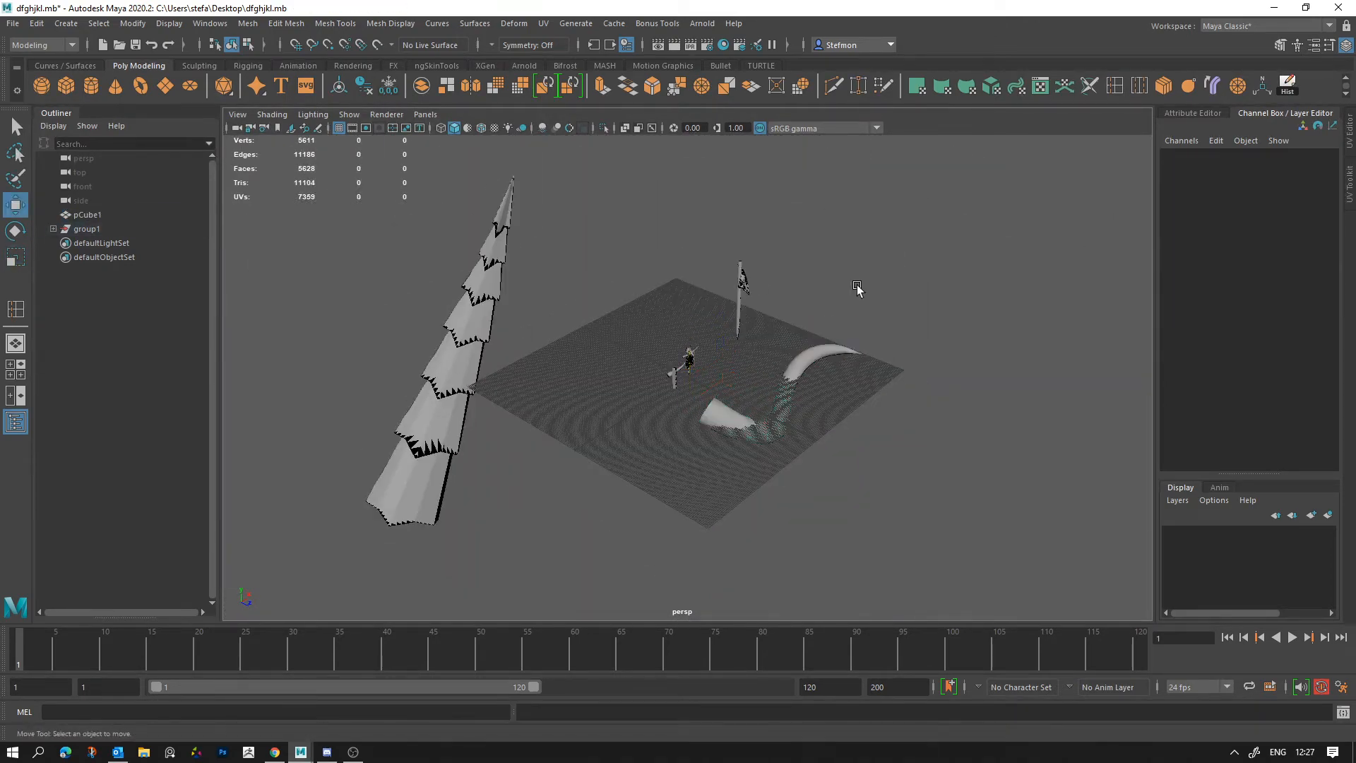
left_click_drag(857, 291, 508, 321, "alt")
right_click_drag(508, 321, 627, 427, "alt")
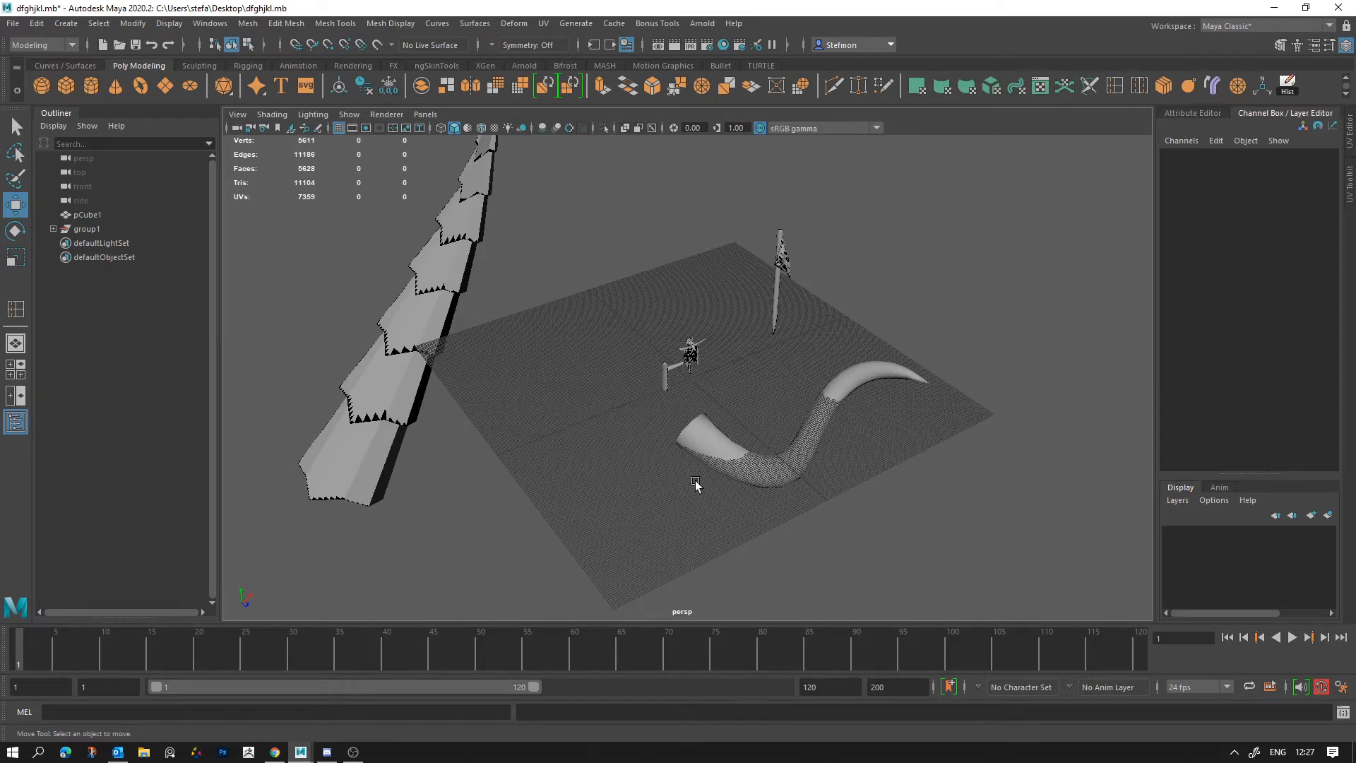
Step: Open the Tusks And Banners scene from the recent files
left_click(13, 24)
mouse_move(133, 435)
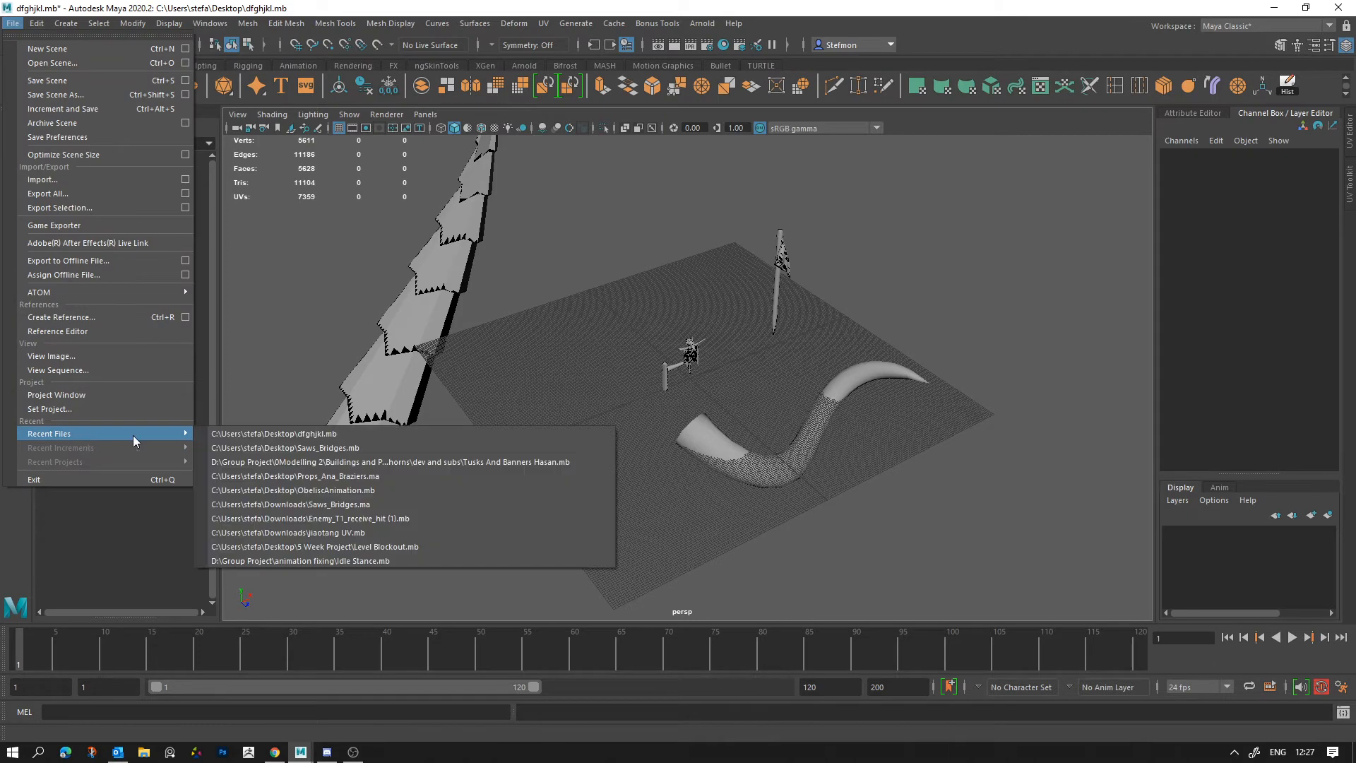
left_click(396, 462)
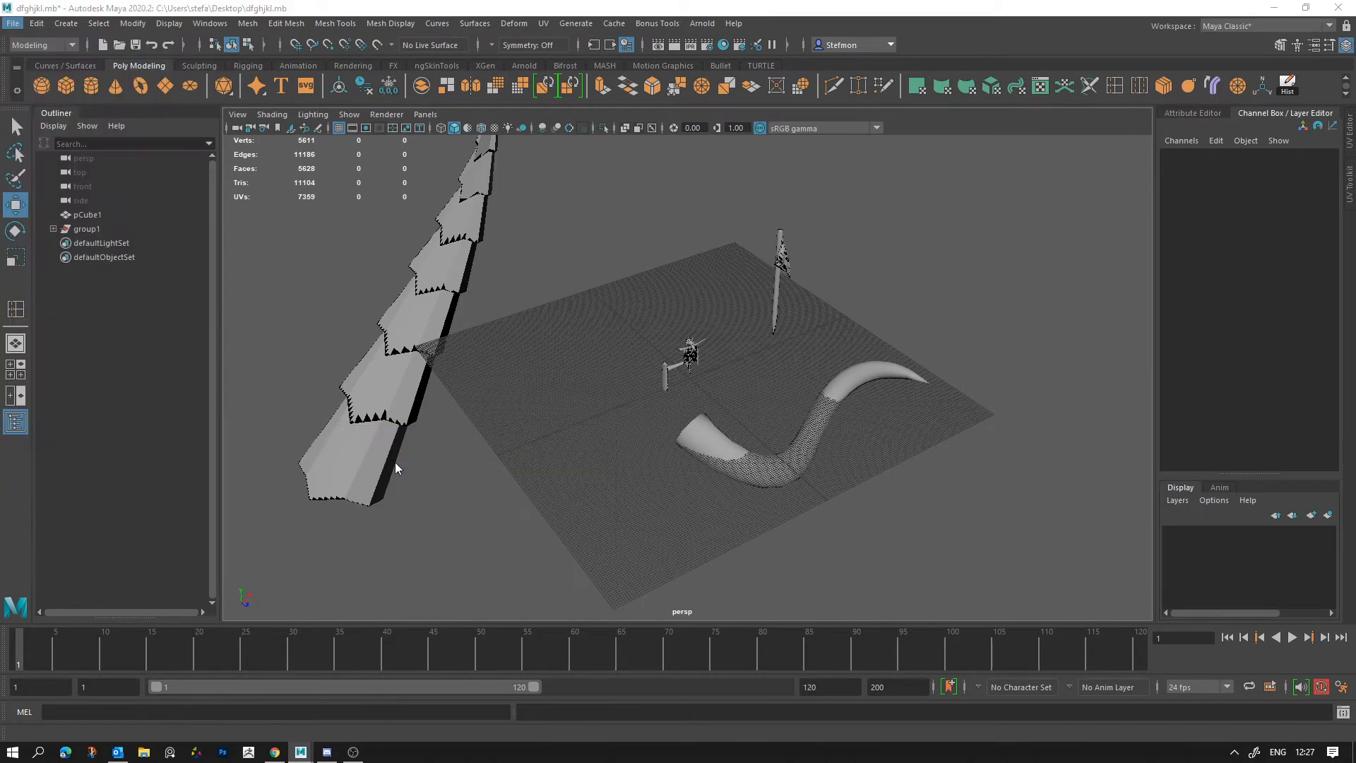
left_click(678, 379)
left_click(645, 384)
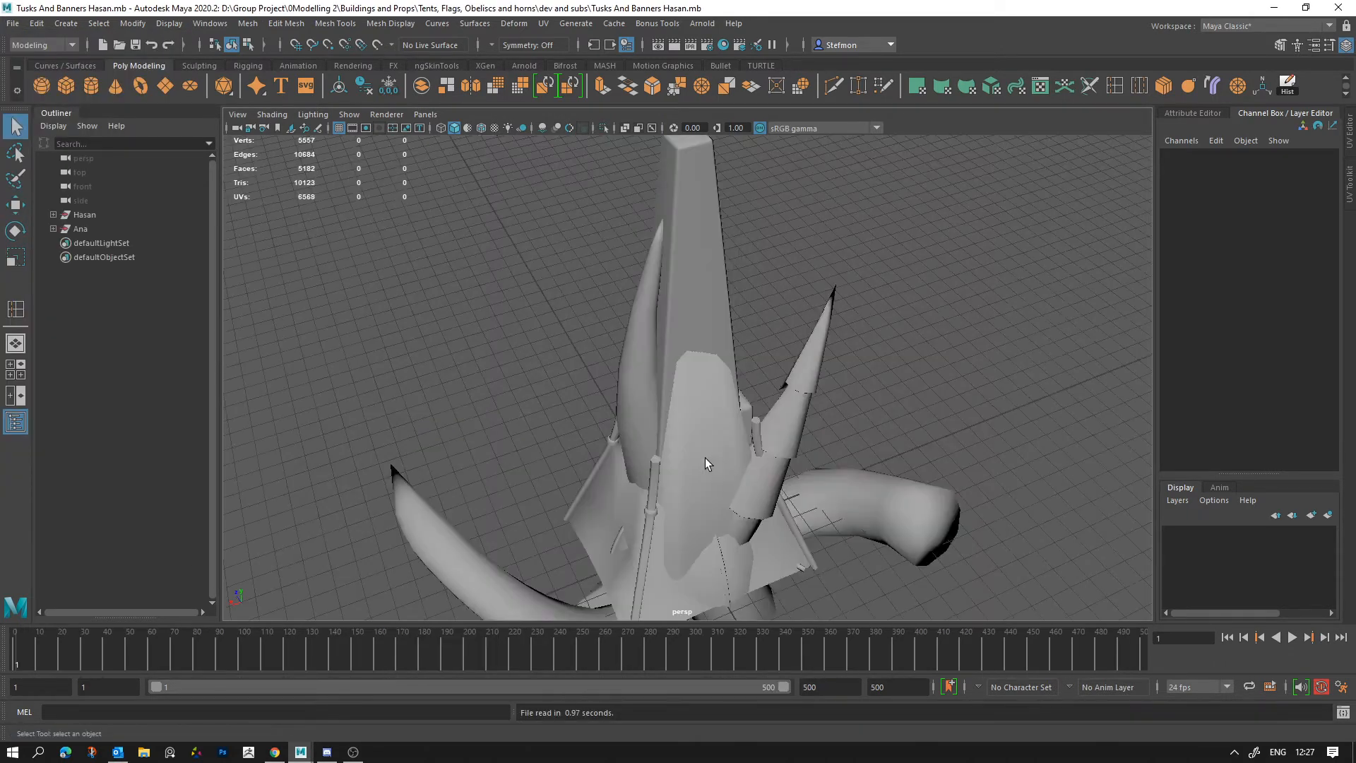
Step: Examine the overlapping tents, obelisks, horns and flags in the scene from several angles
right_click_drag(708, 463, 575, 390, "alt")
left_click_drag(600, 452, 755, 311, "alt")
right_click_drag(752, 353, 767, 455, "alt")
left_click_drag(766, 456, 789, 573, "alt")
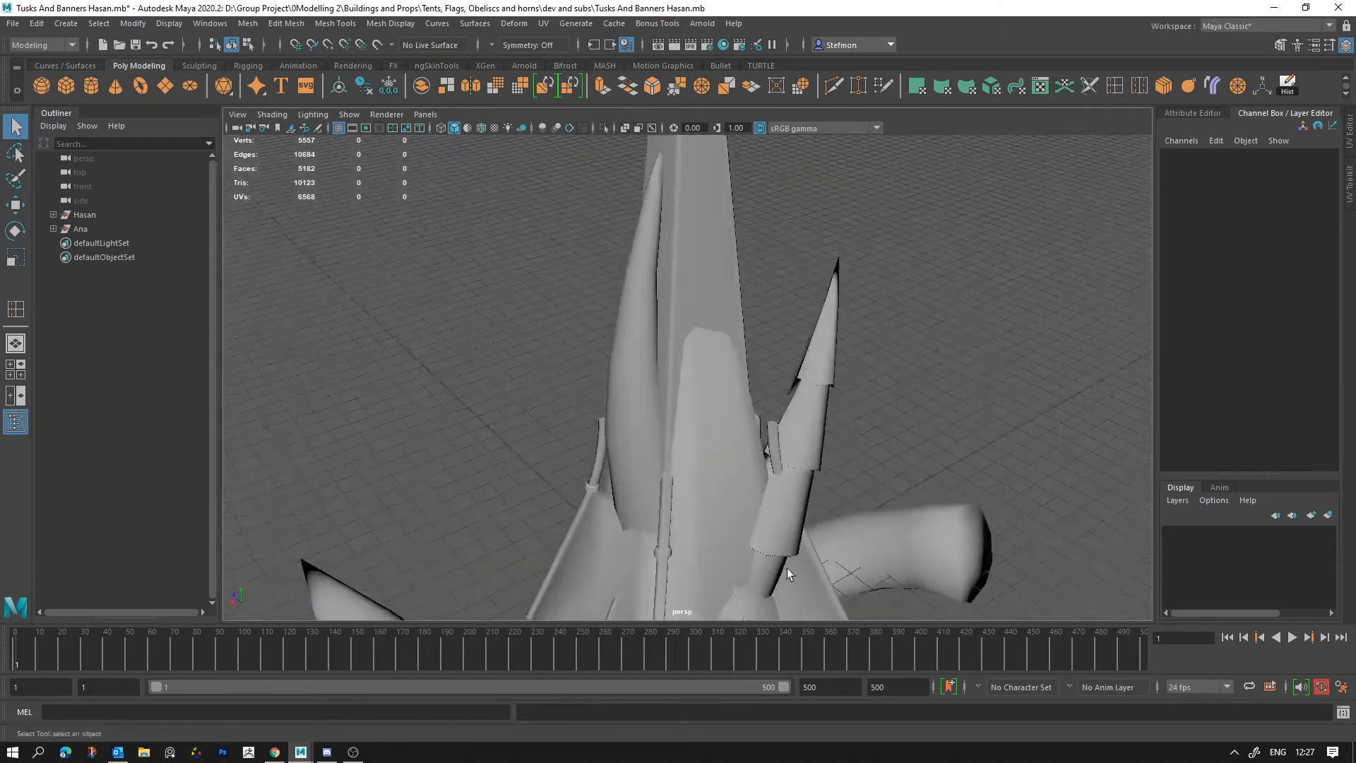
right_click_drag(789, 574, 784, 384, "alt")
middle_click_drag(784, 384, 791, 296, "alt")
left_click_drag(658, 452, 675, 438, "alt")
right_click_drag(791, 488, 778, 397, "alt")
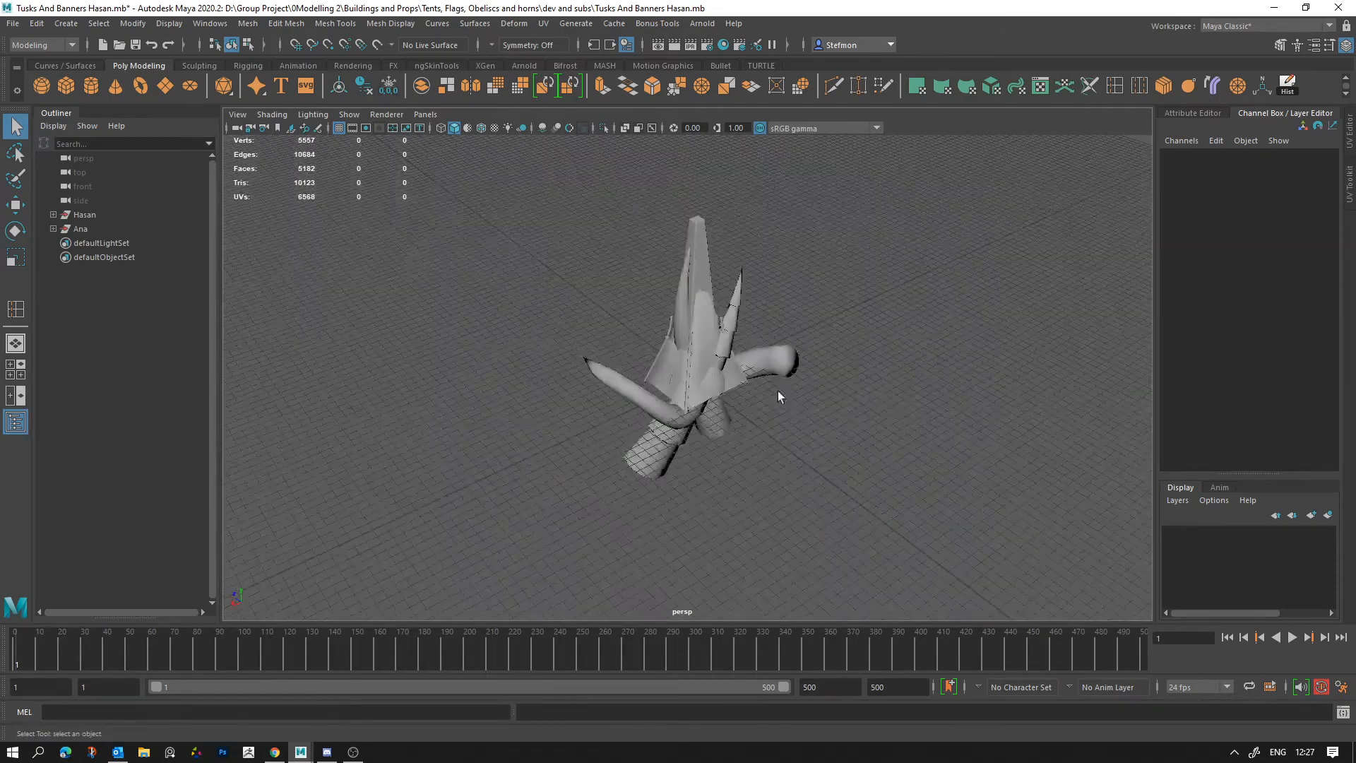
left_click_drag(778, 395, 699, 387, "alt")
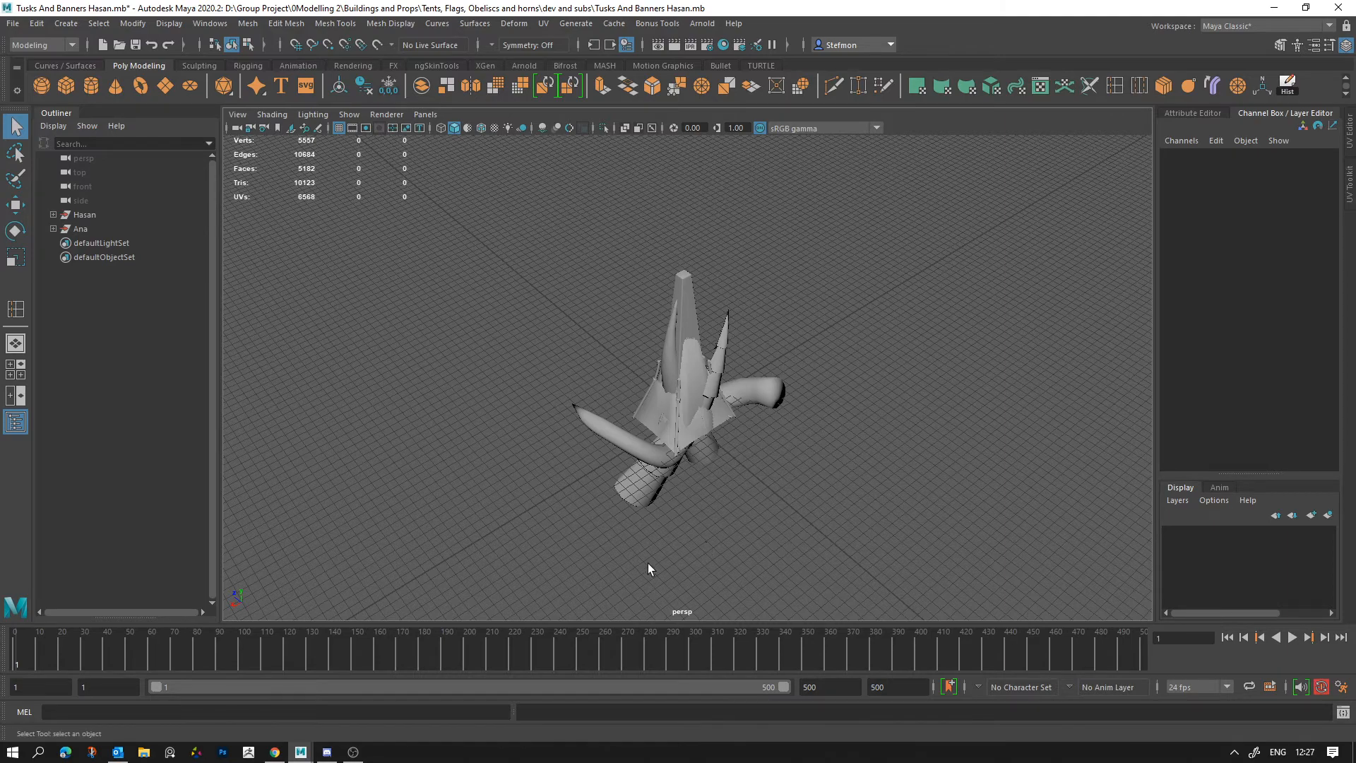
left_click_drag(587, 570, 577, 557, "alt")
Step: Select all the props, try unparenting them from their two groups, and undo the unparenting
left_click_drag(484, 547, 833, 317)
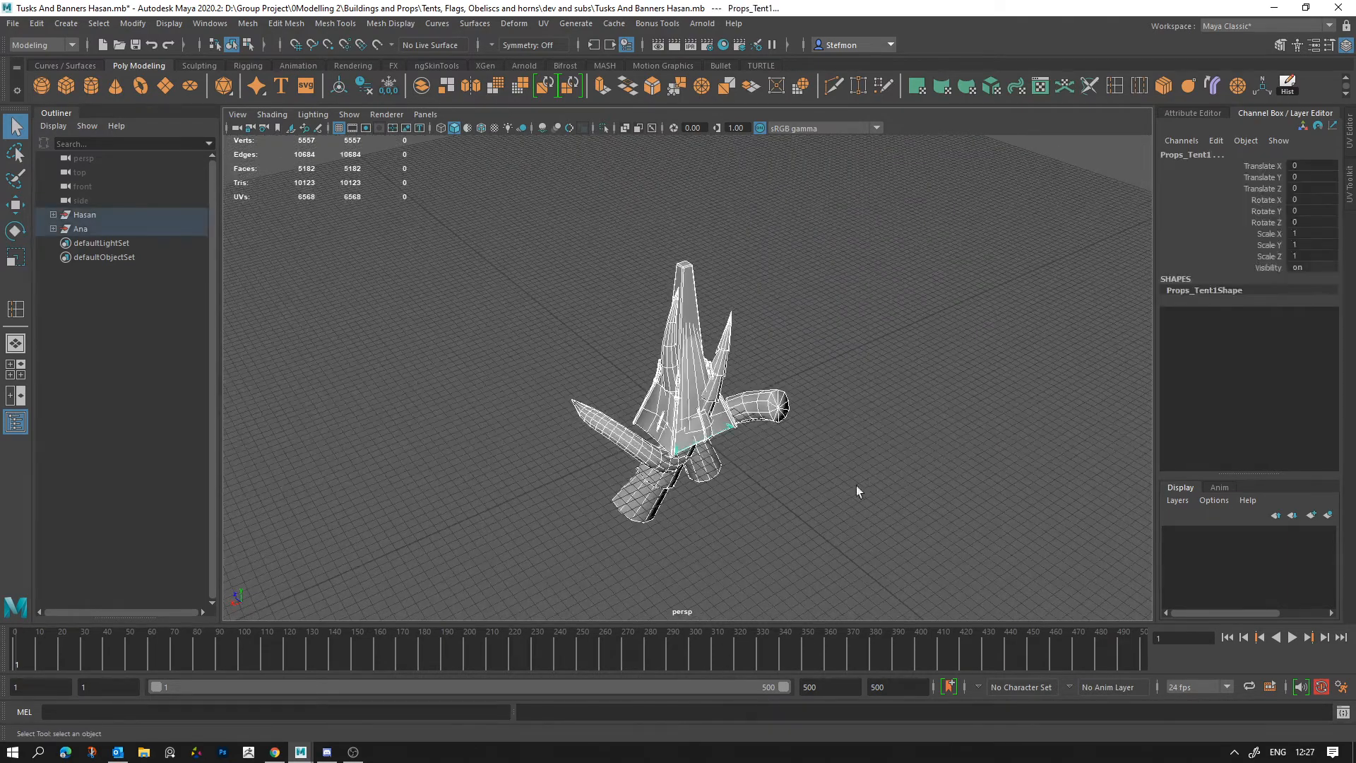
left_click_drag(857, 487, 817, 493, "alt")
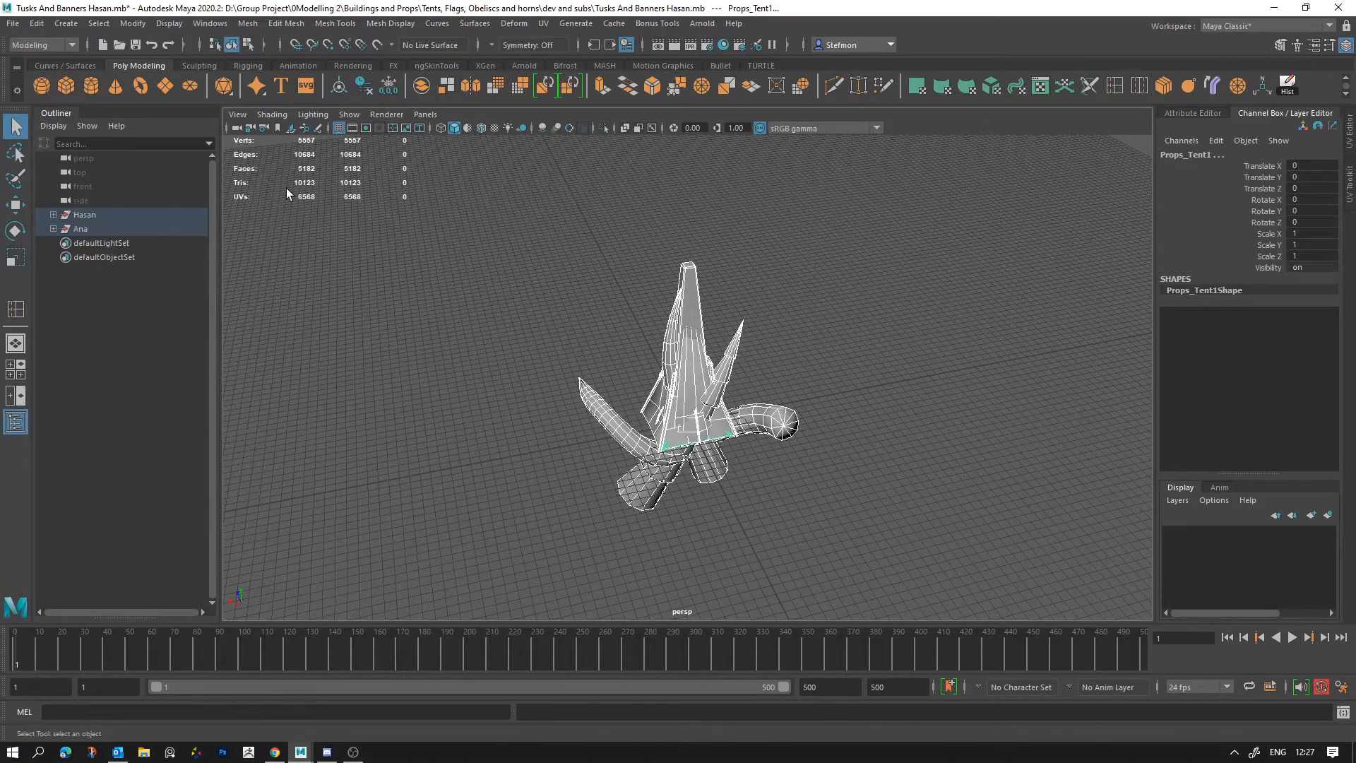
key("shift+p")
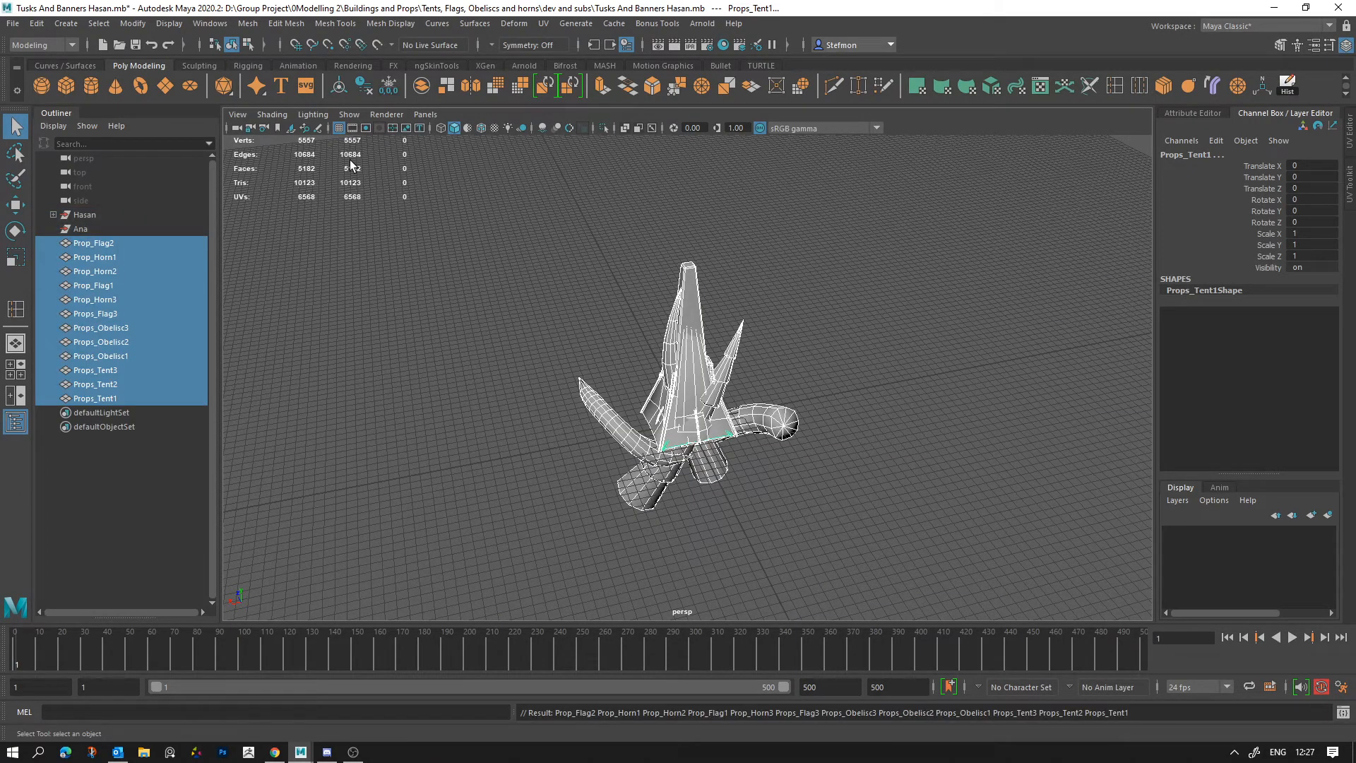
key("ctrl+z")
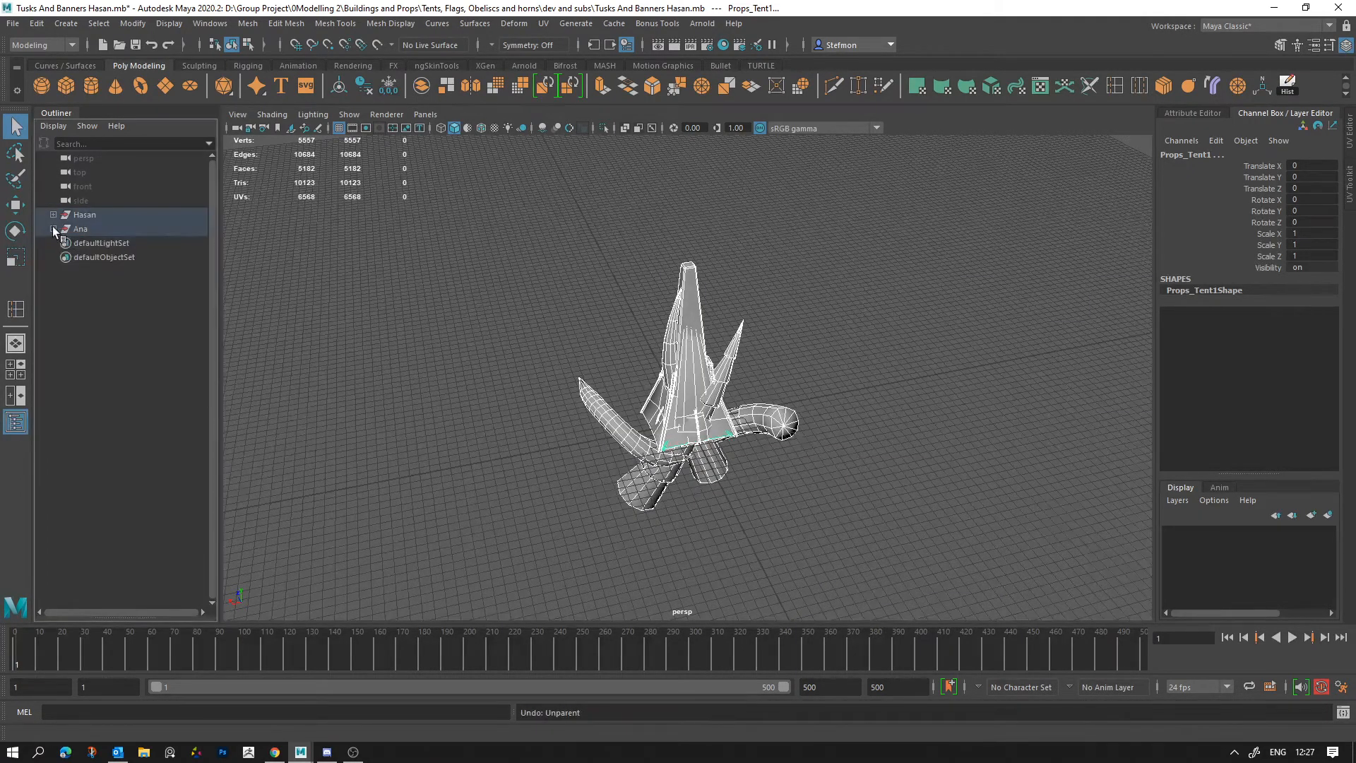
Step: Group Props_Tent1, Props_Tent2 and Props_Tent3, and move the group to about X 203.892, Z 61.328
left_click(54, 229)
left_click(103, 242)
left_click(108, 271, "shift")
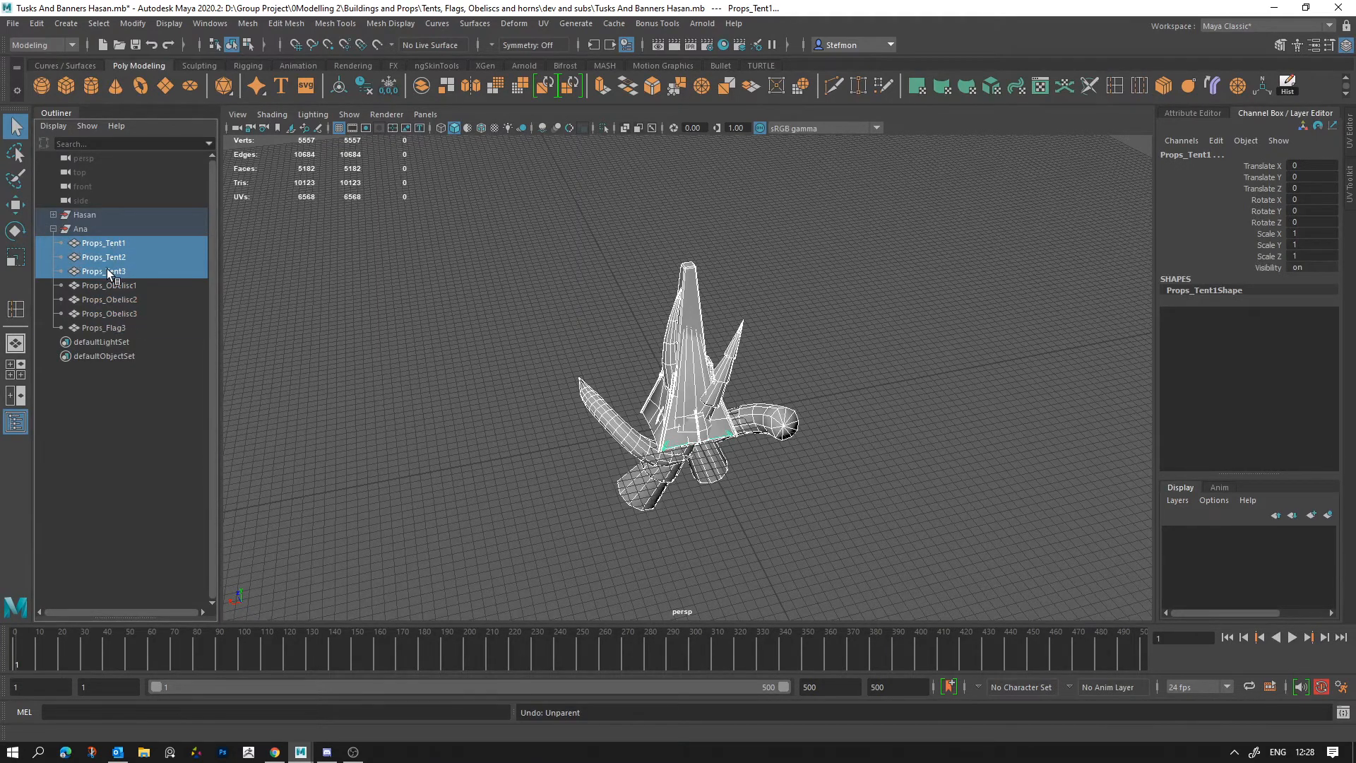
key("ctrl+g")
key("w")
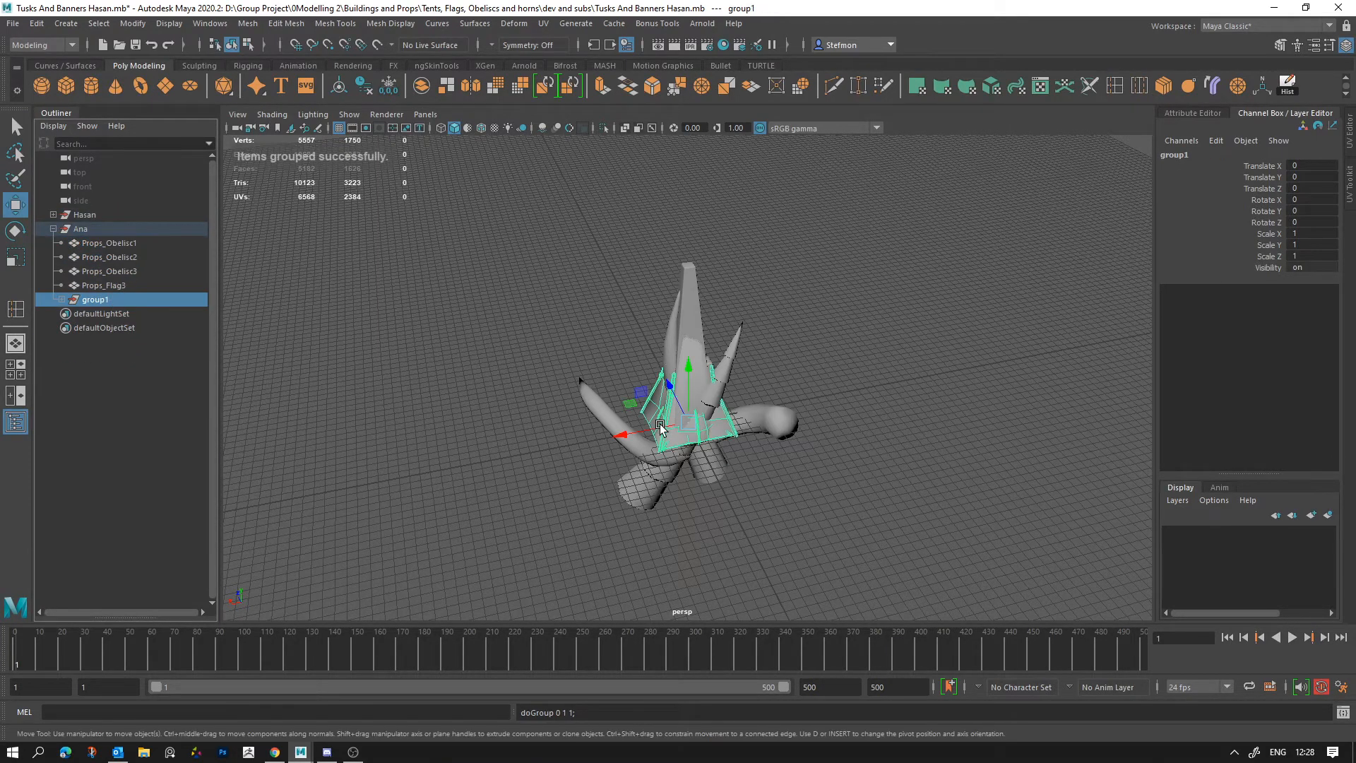
left_click_drag(637, 414, 434, 409)
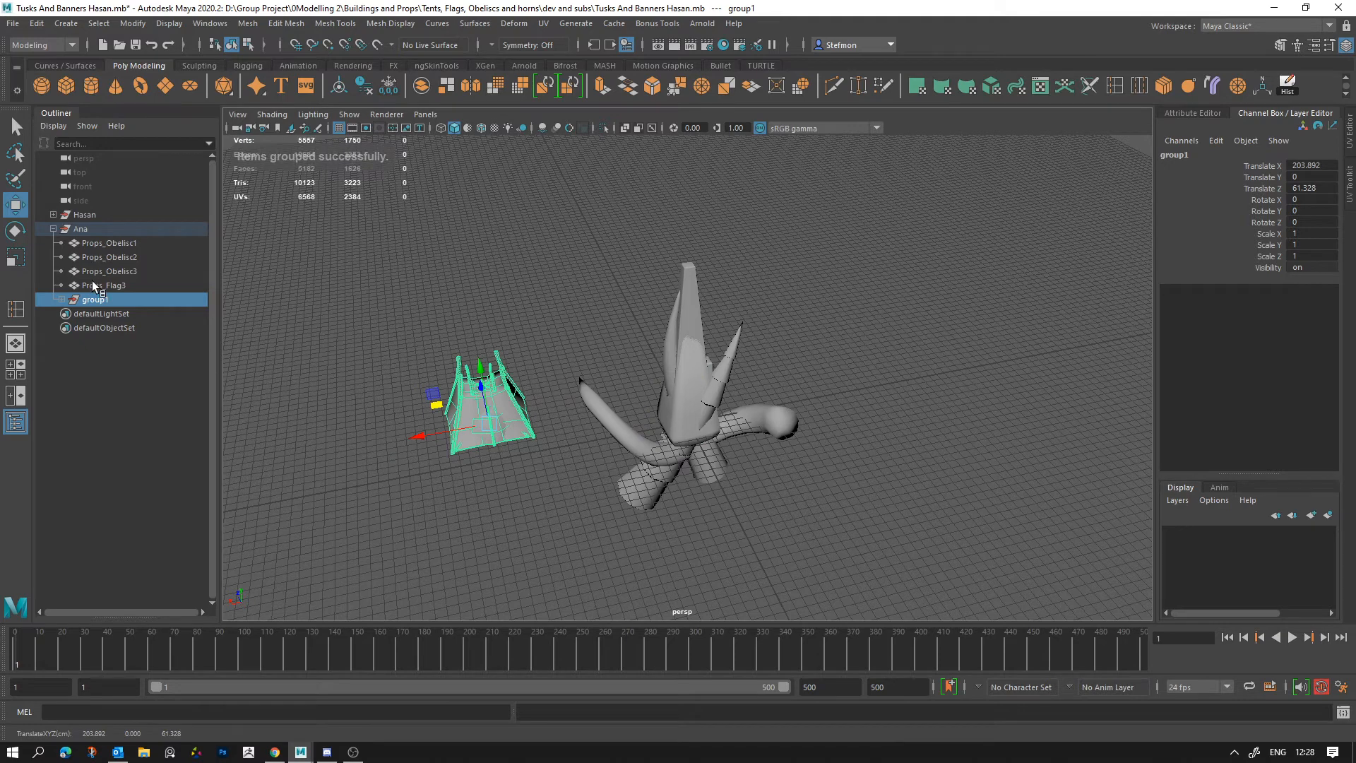
Step: Try unparenting the tent group, and undo the unparenting, the move and the grouping of the tents
left_click_drag(358, 501, 533, 283)
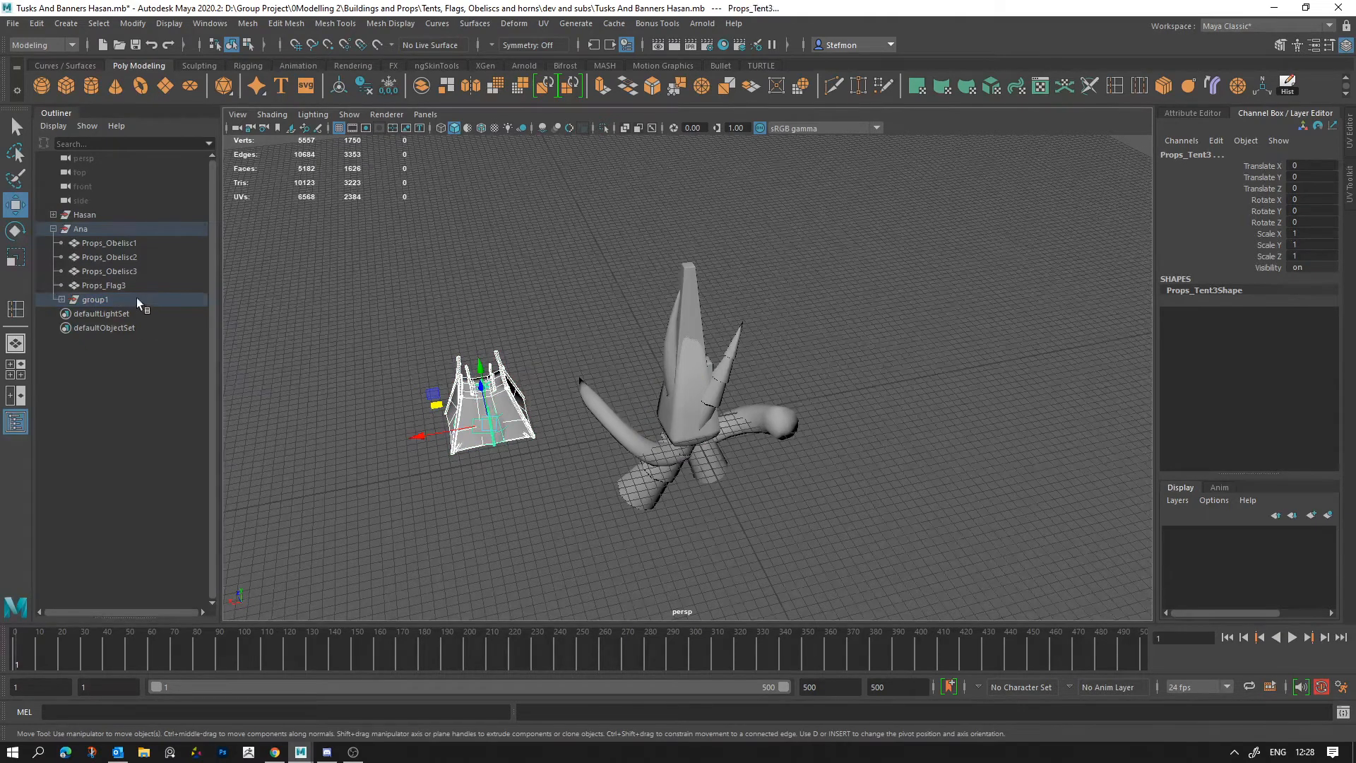
left_click(137, 299)
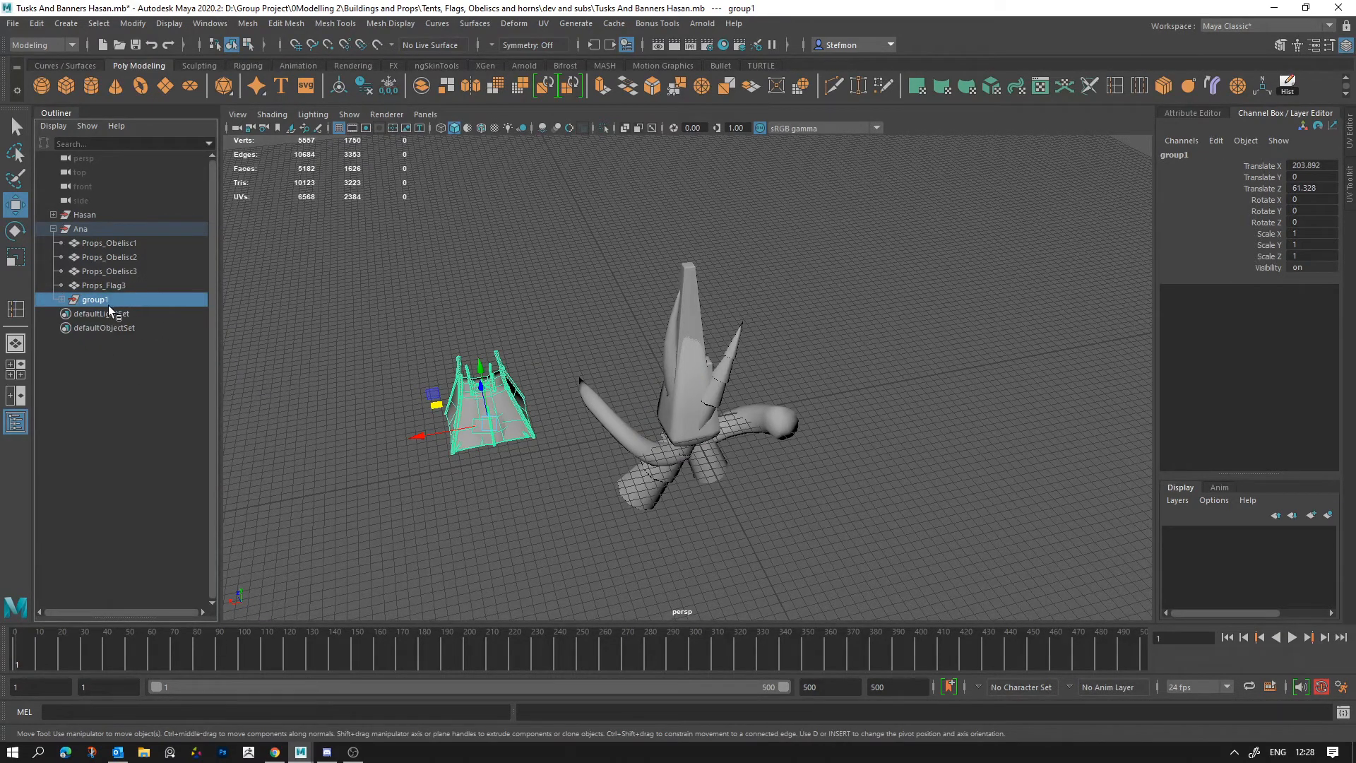
key("shift+p")
key("ctrl+z")
key("ctrl+z")
key("ctrl+z")
key("ctrl+z")
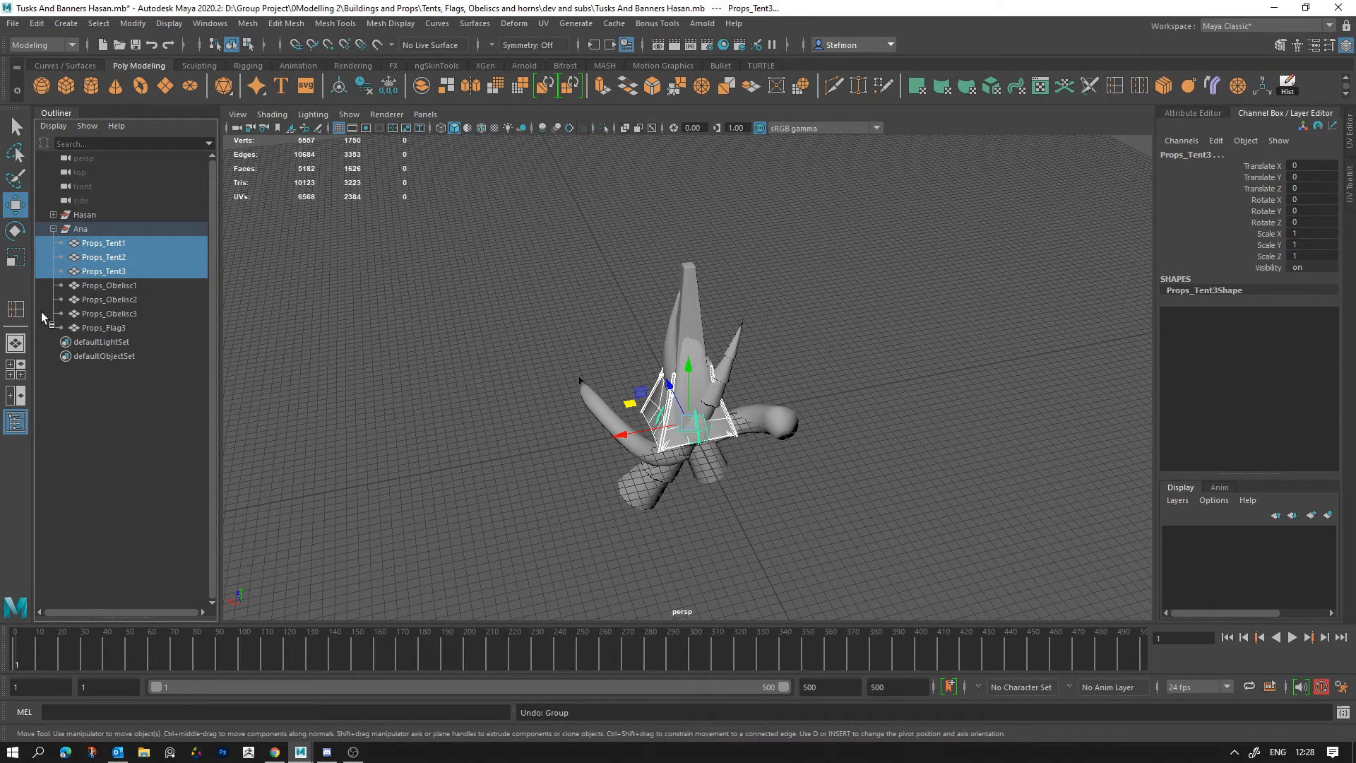
Step: Collapse the tent and obelisk props' parent group and select every prop in the scene
left_click(393, 507)
left_click(54, 229)
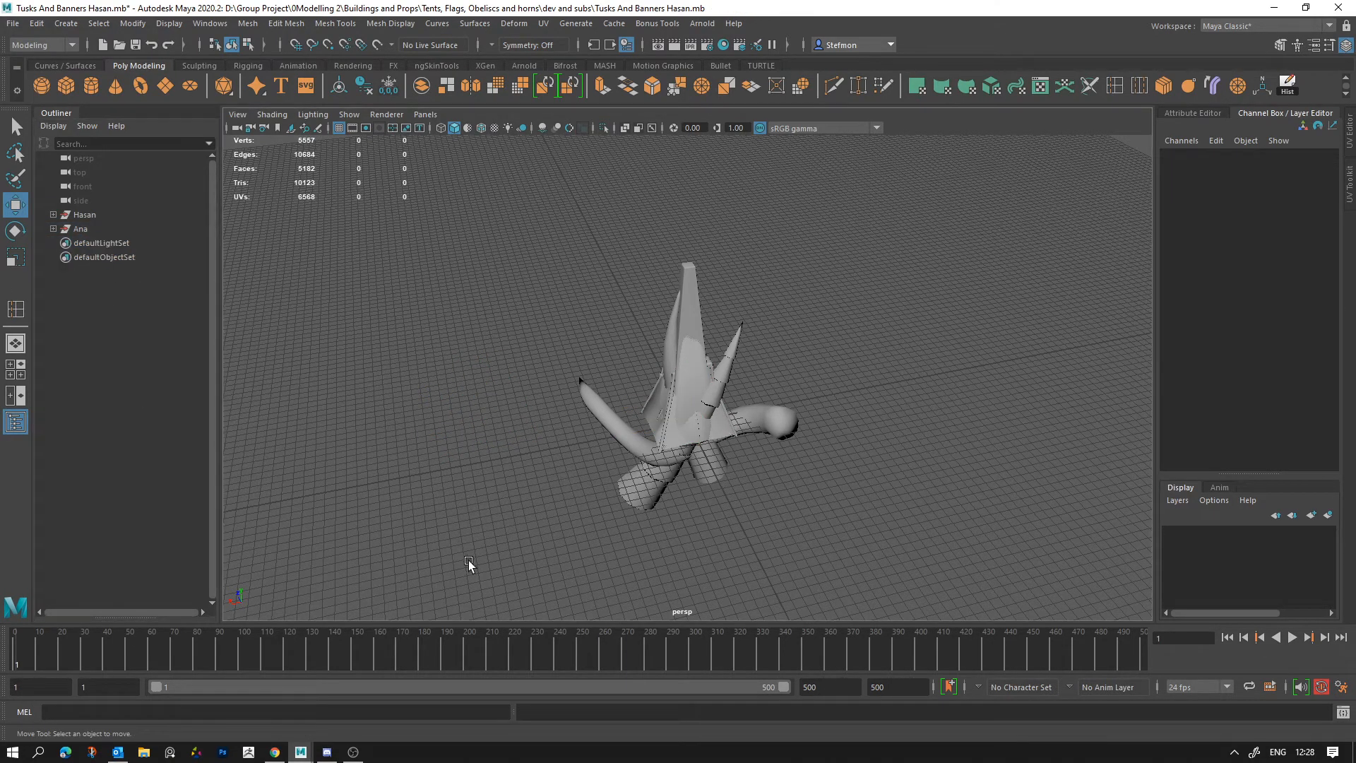
left_click_drag(468, 563, 883, 233)
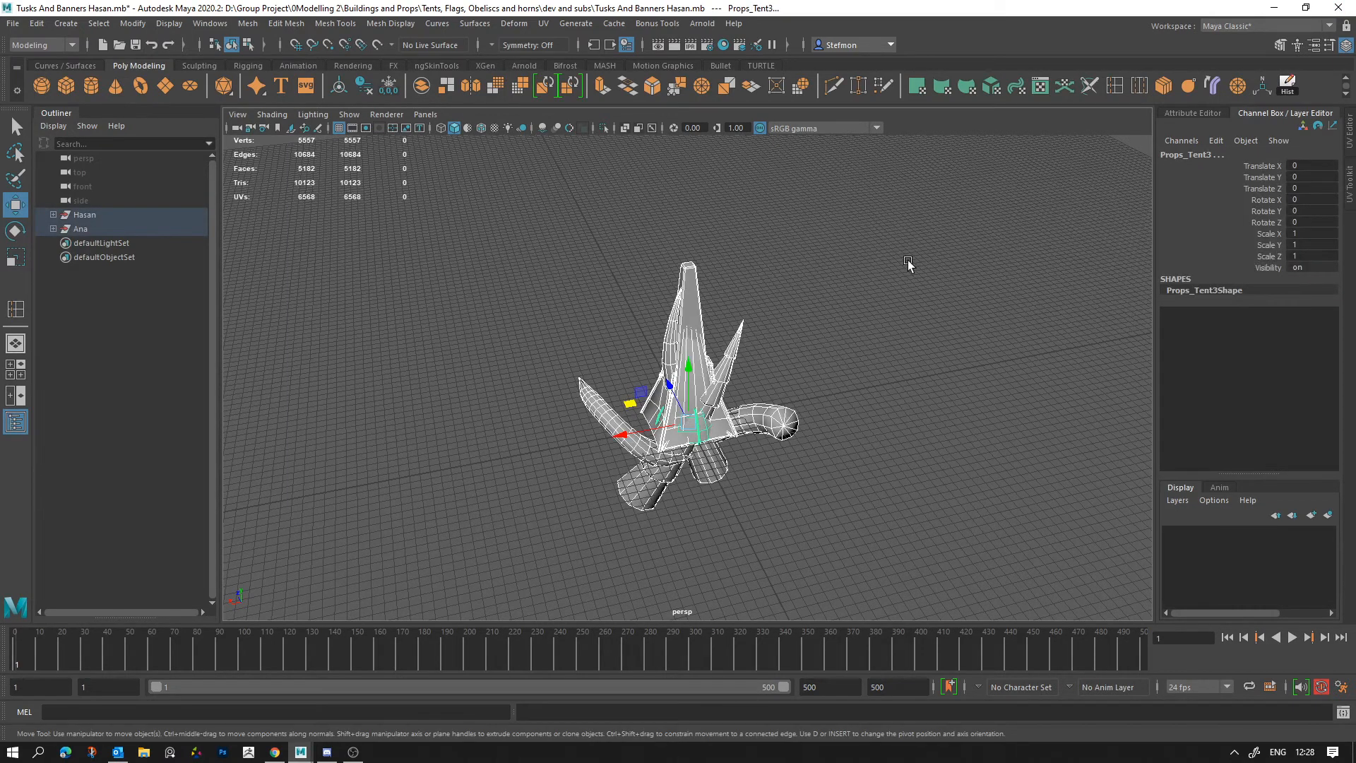
Step: Unparent the selected horn, flag, obelisk and tent props from their group
key("shift+p")
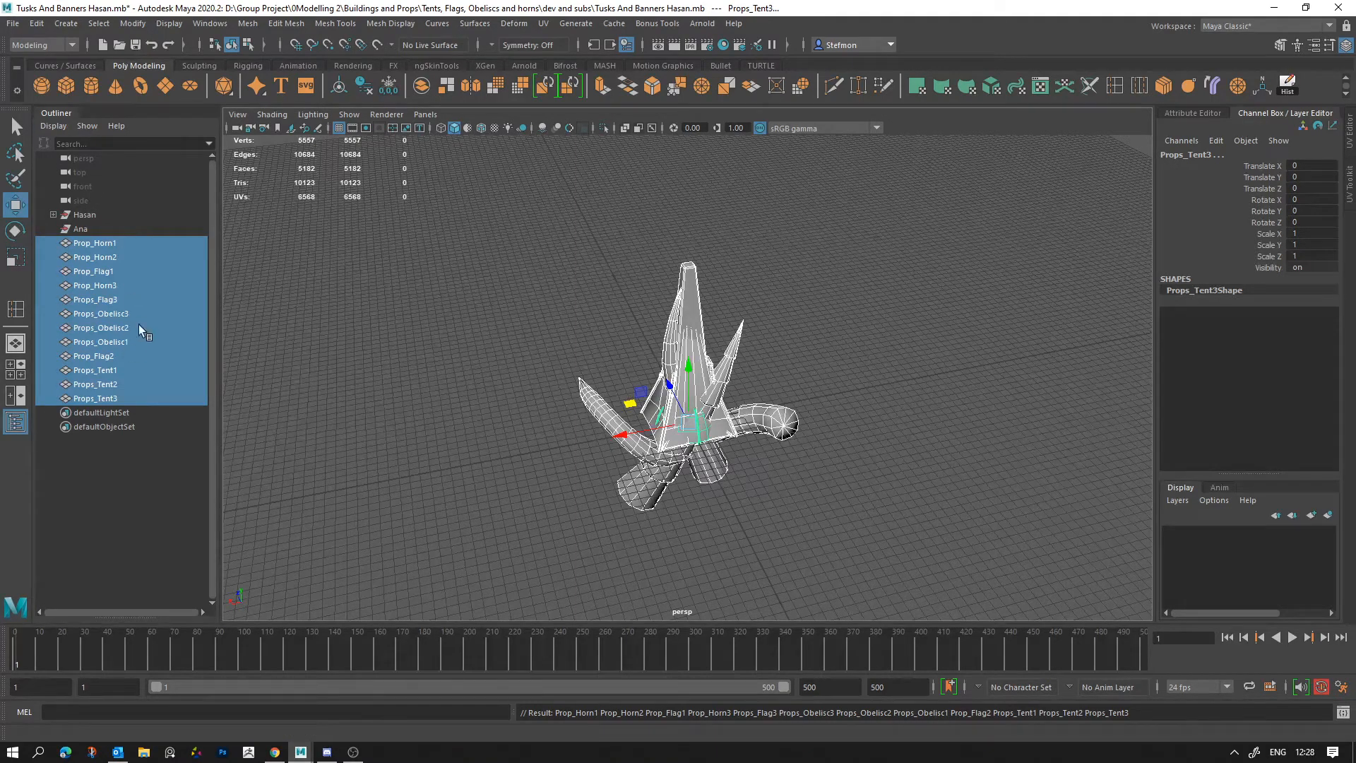
Step: Try renaming Prop_Horn1 to Prop_Env_Horn1, and undo the renaming
double_click(84, 246)
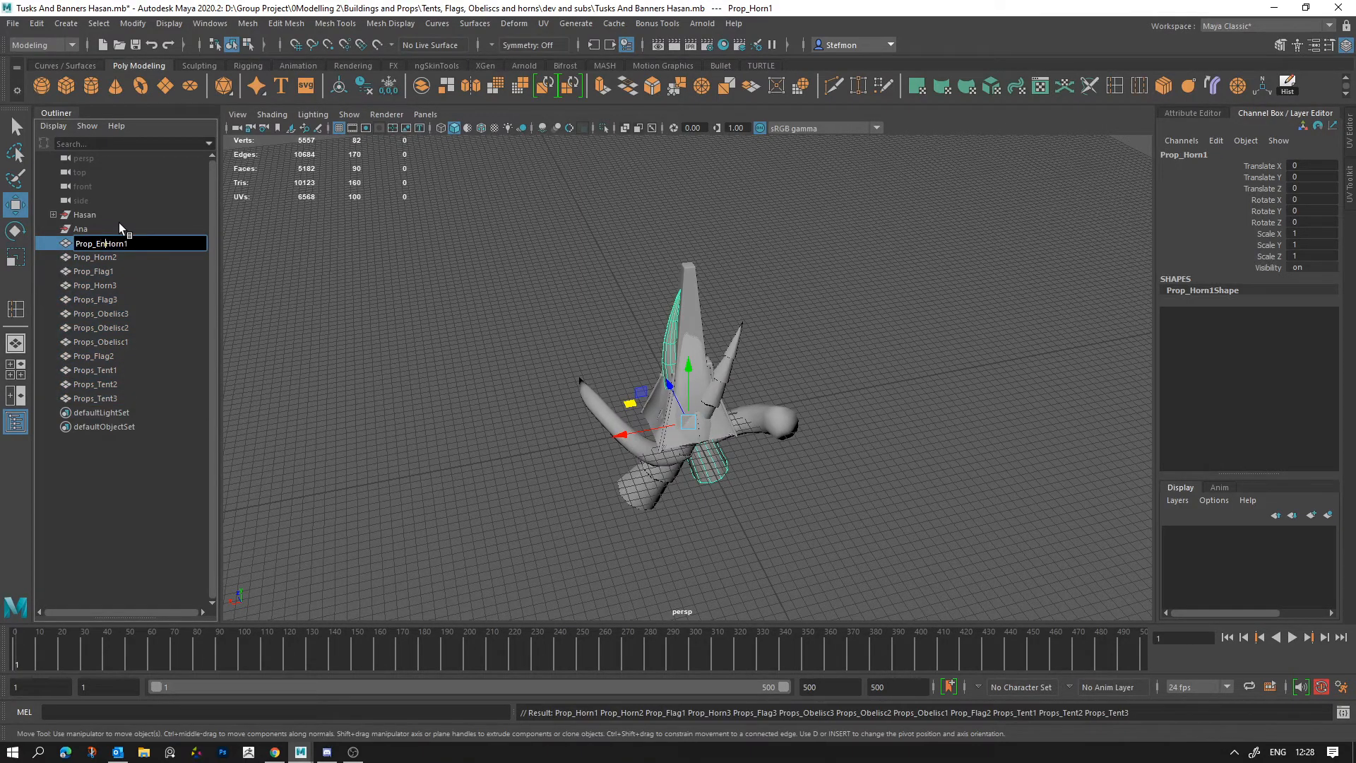
type("Env_")
key("Return")
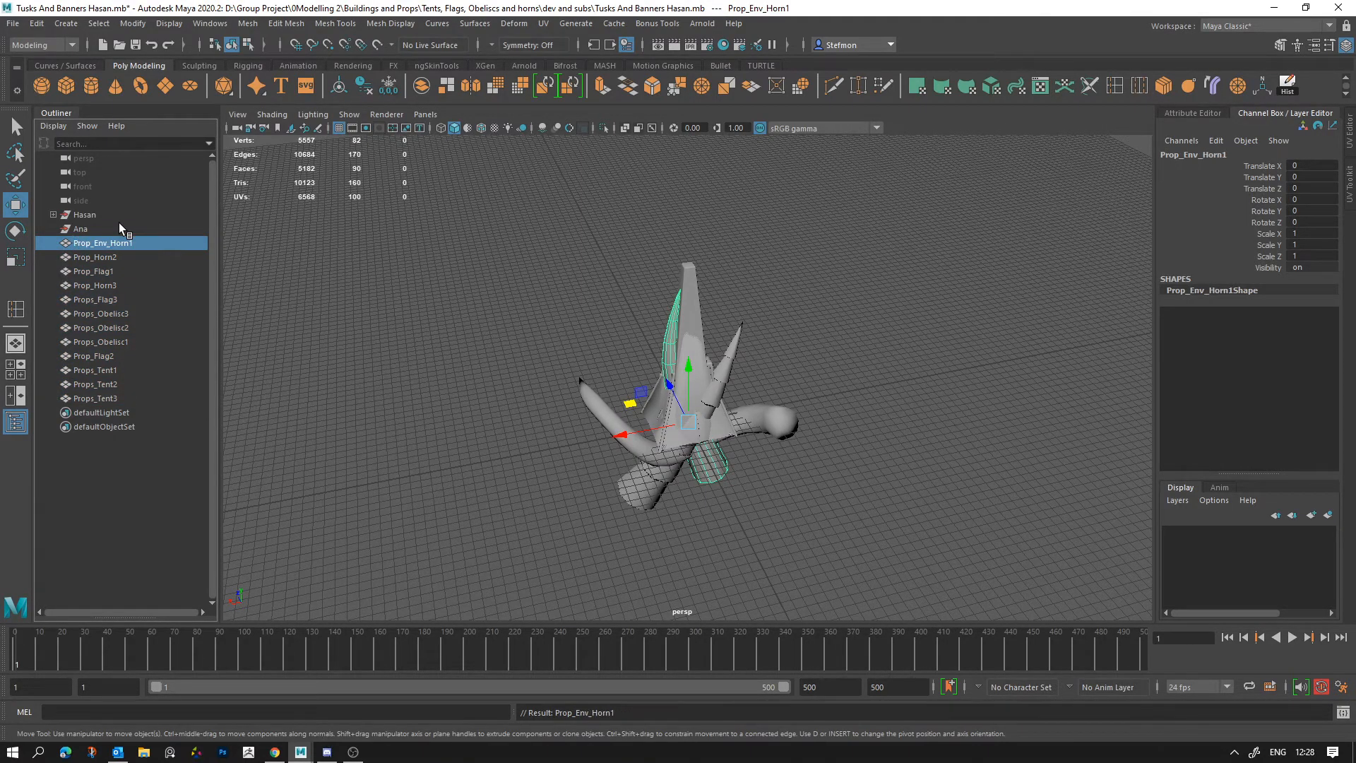
key("ctrl+z")
key("ctrl+z")
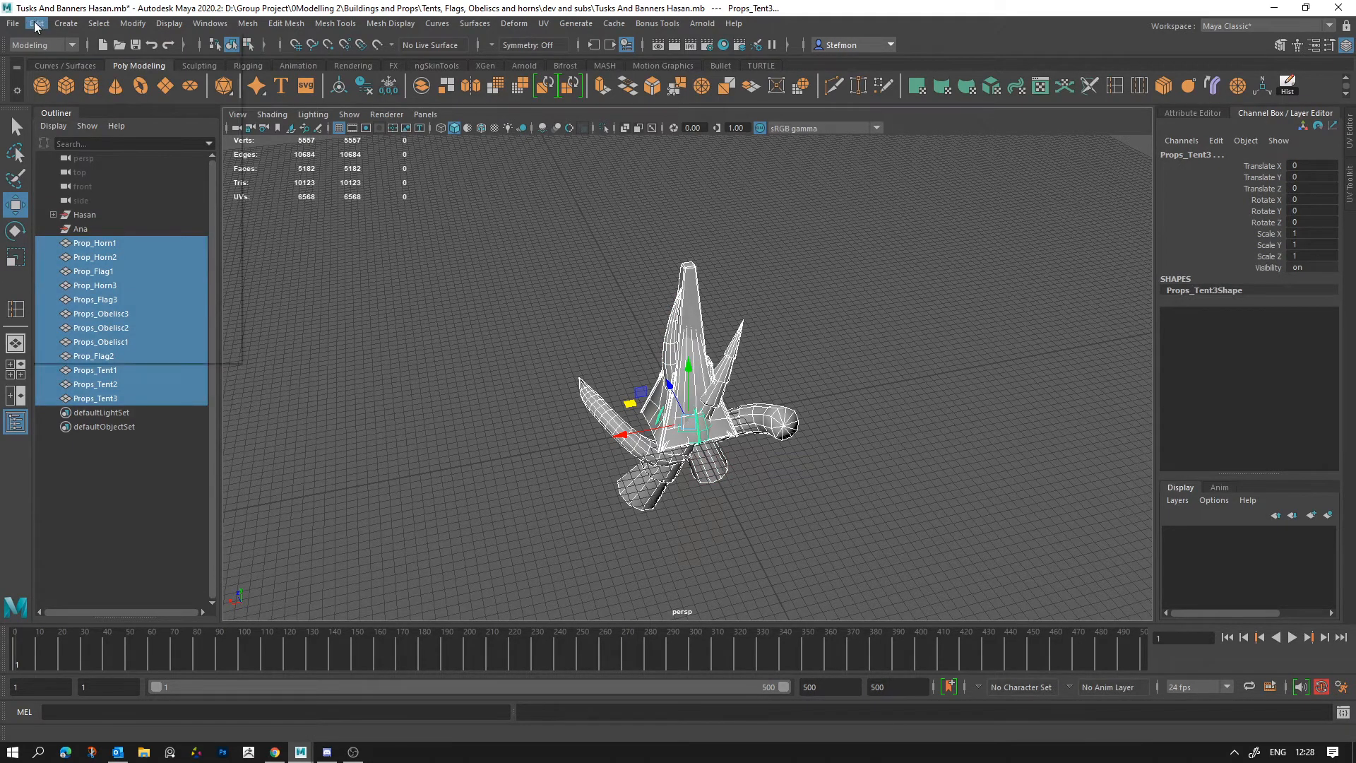
Step: Open the Game Exporter for the selected props and enlarge its window
left_click(13, 22)
left_click(71, 226)
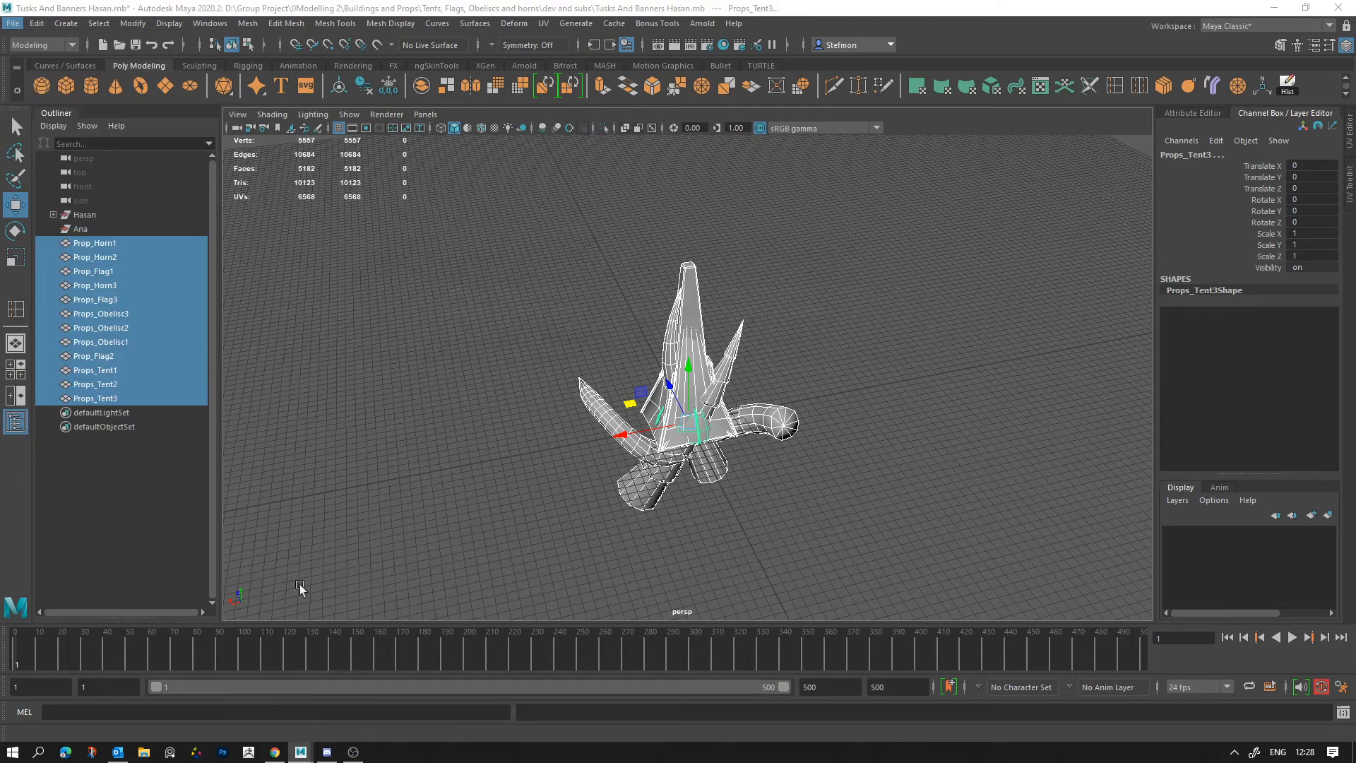
left_click_drag(504, 409, 504, 625)
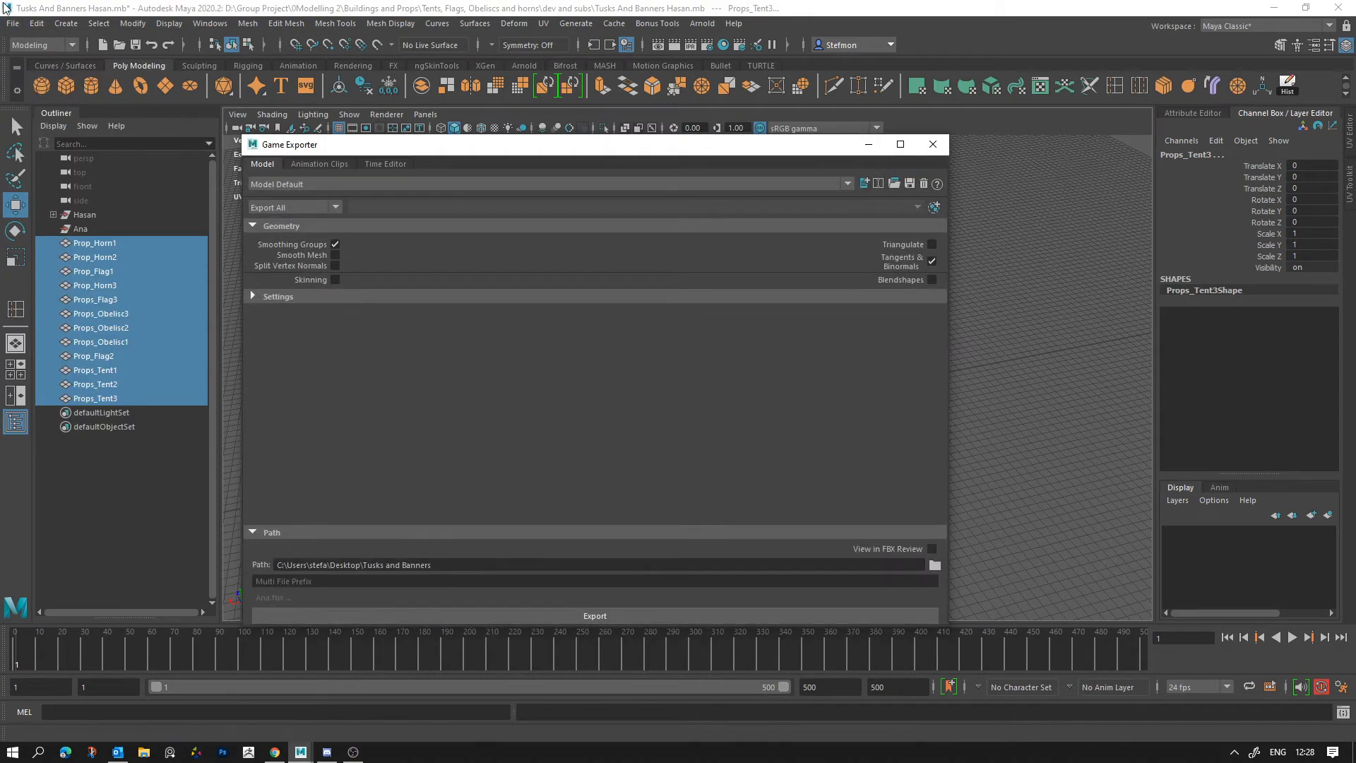
Step: Look up the Game Exporter plug-in in the Plug-in Manager by searching for "game", and close the manager
left_click(13, 23)
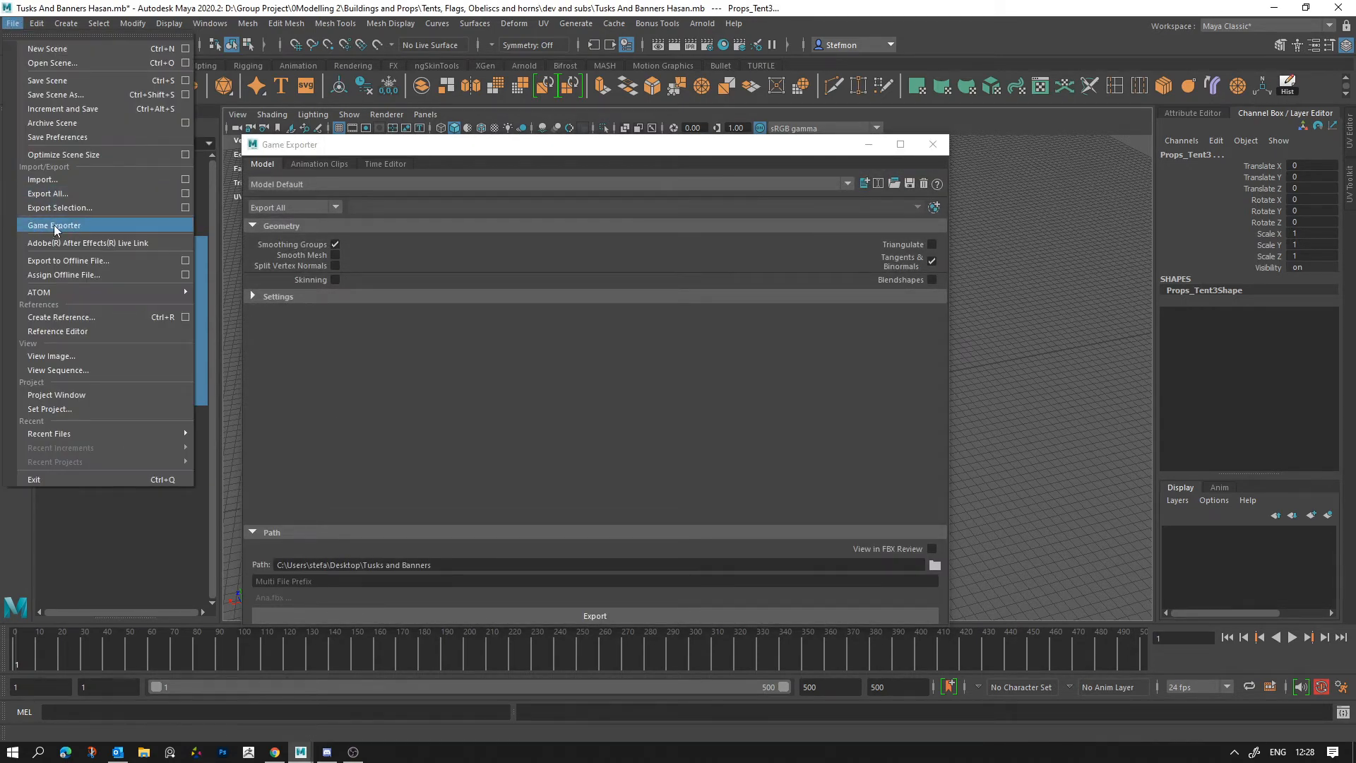
left_click(439, 80)
left_click(248, 23)
mouse_move(210, 24)
mouse_move(259, 160)
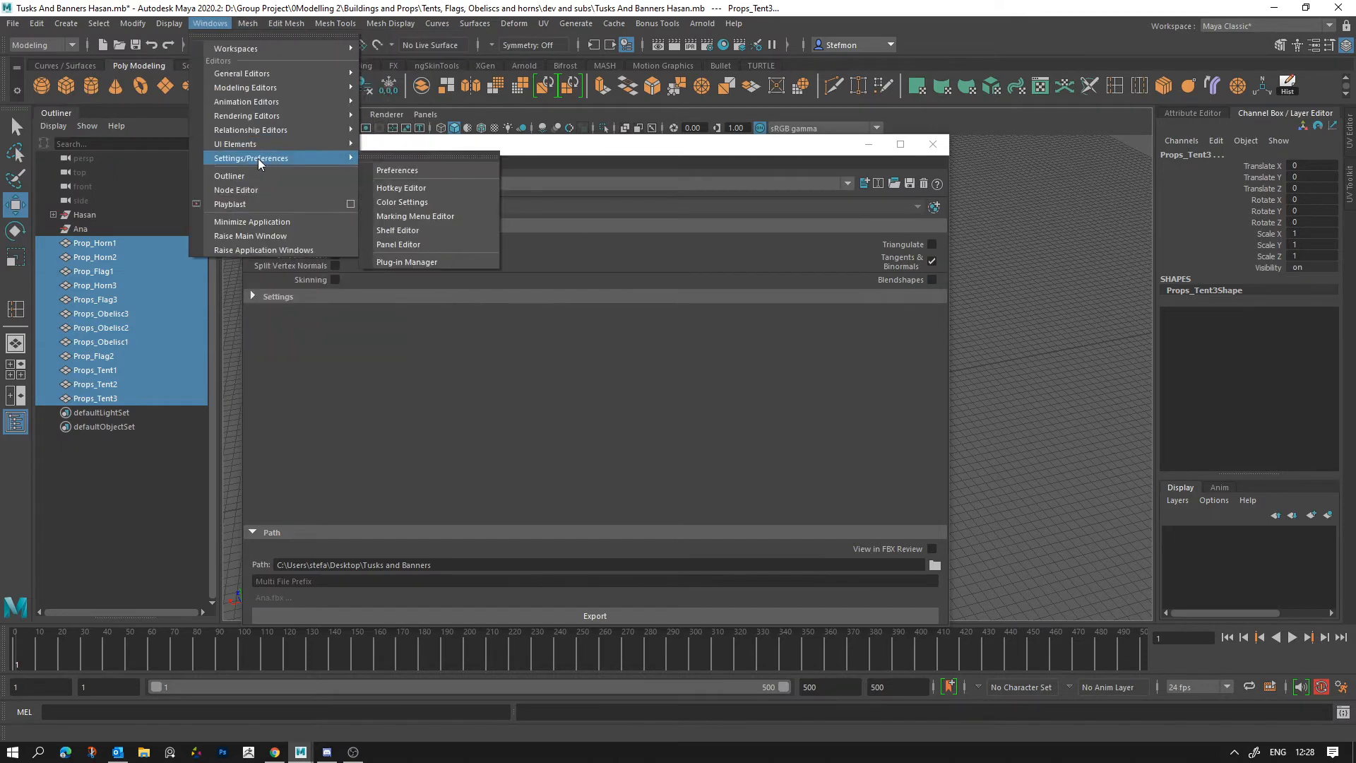
left_click(406, 262)
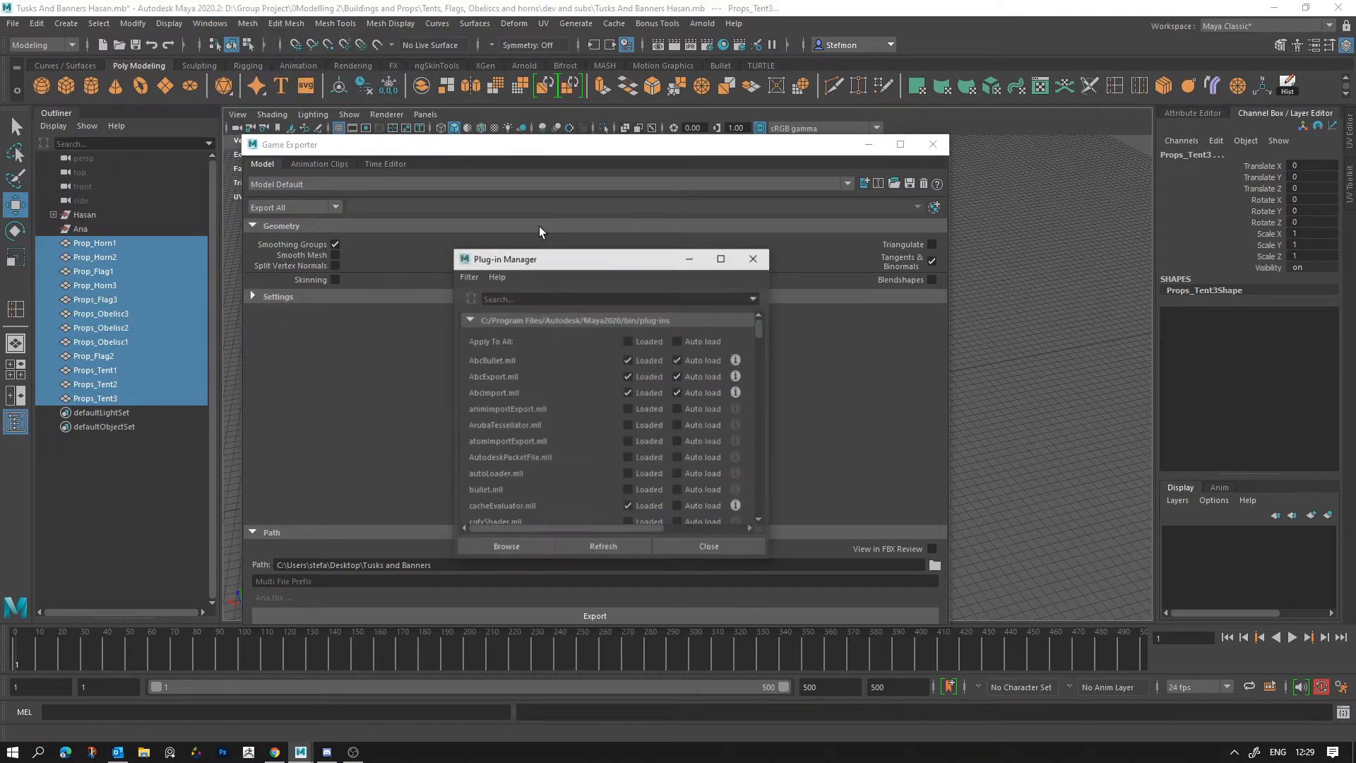
left_click(510, 299)
type("game")
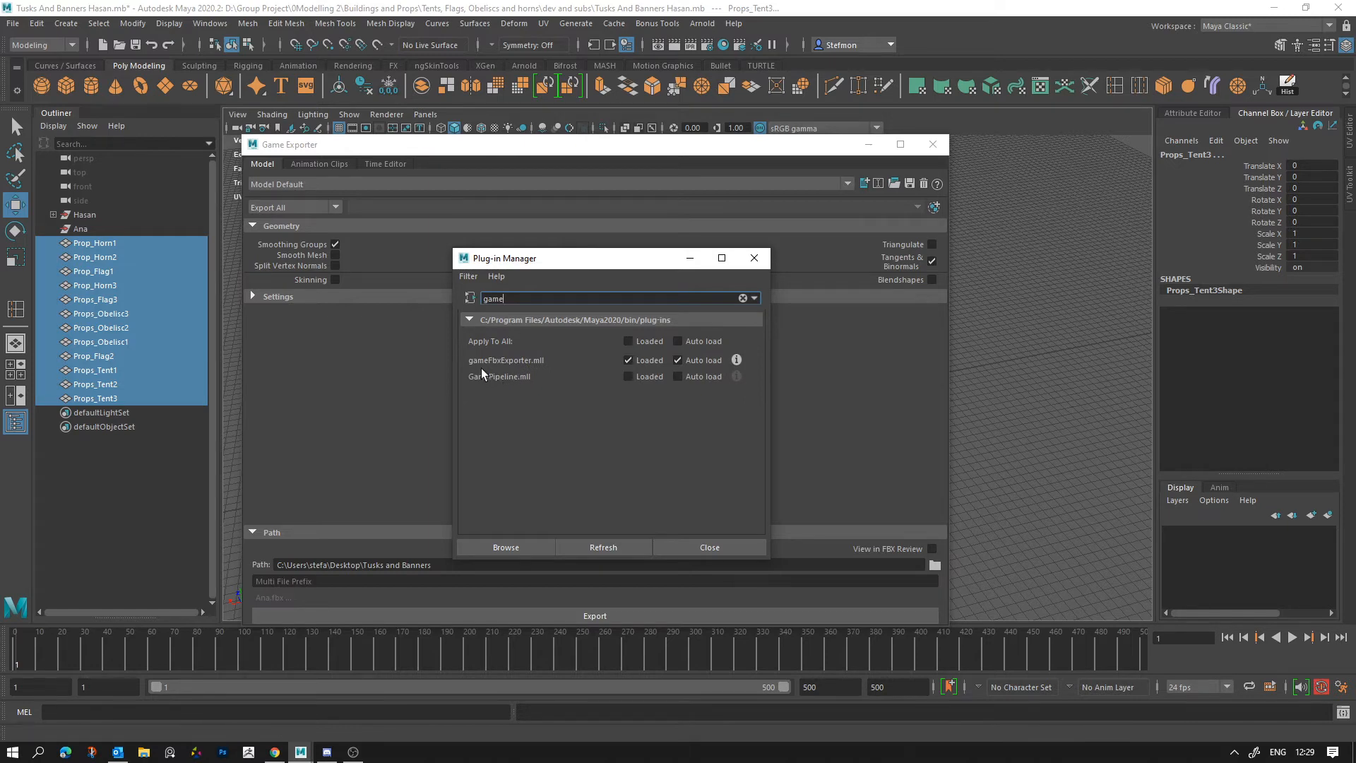
left_click(754, 258)
Step: Resize and reposition the Game Exporter window, expand its settings, and choose Export Selection with Export to Multiple Files
left_click_drag(953, 359, 575, 360)
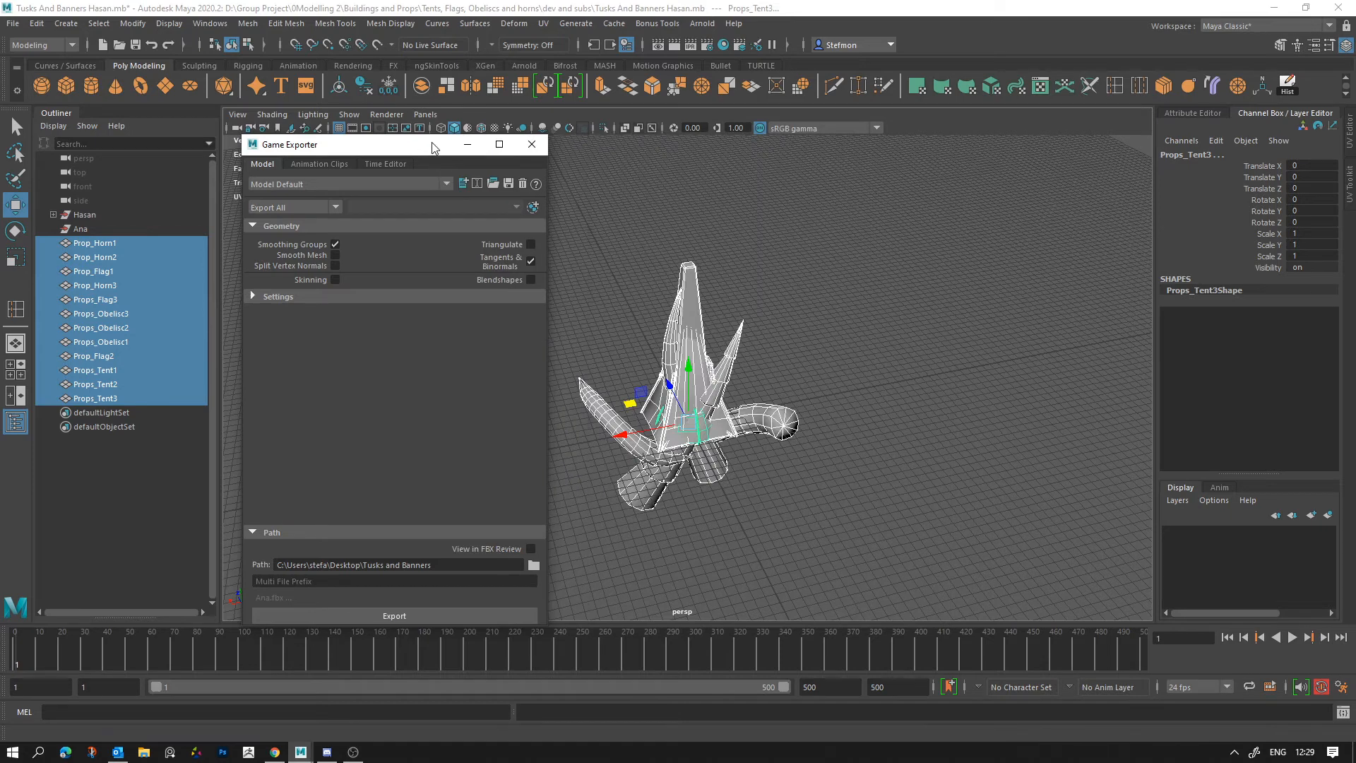
left_click_drag(311, 144, 387, 98)
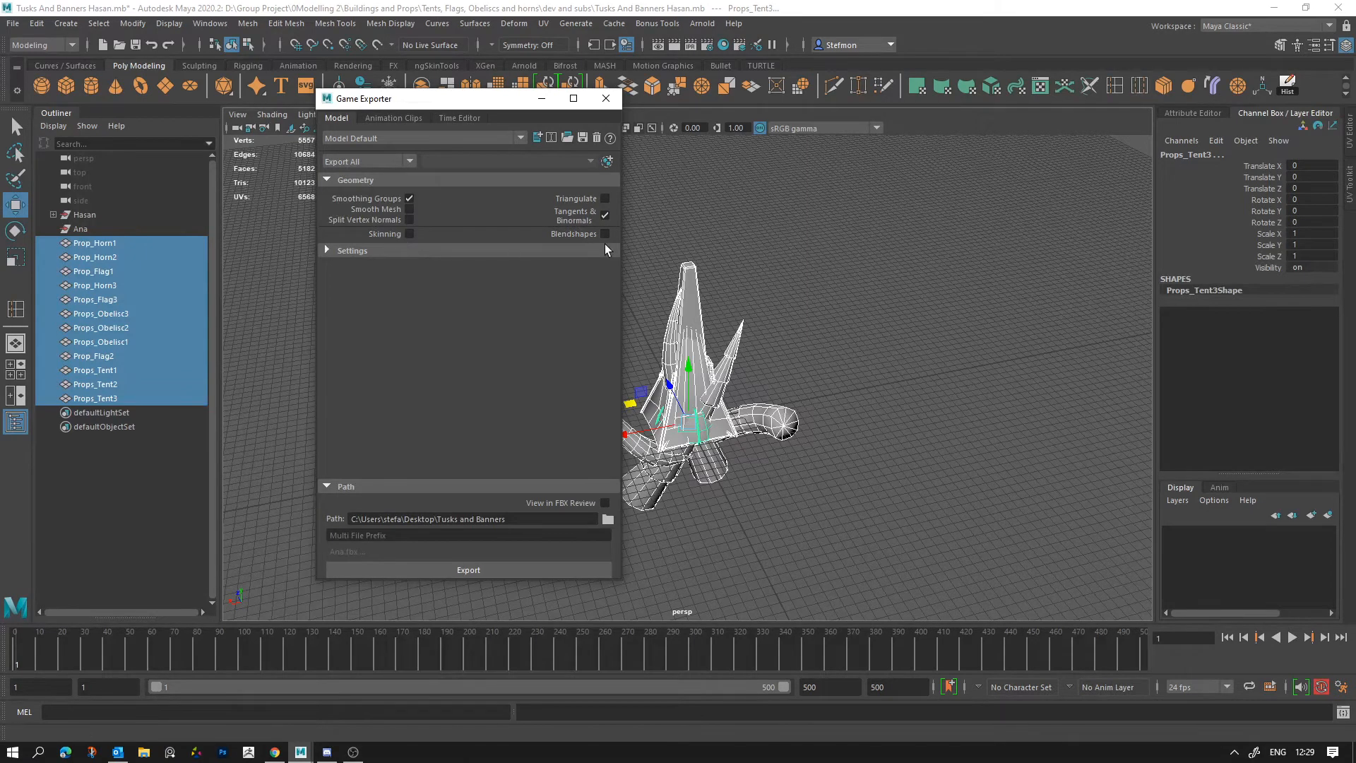
left_click(328, 251)
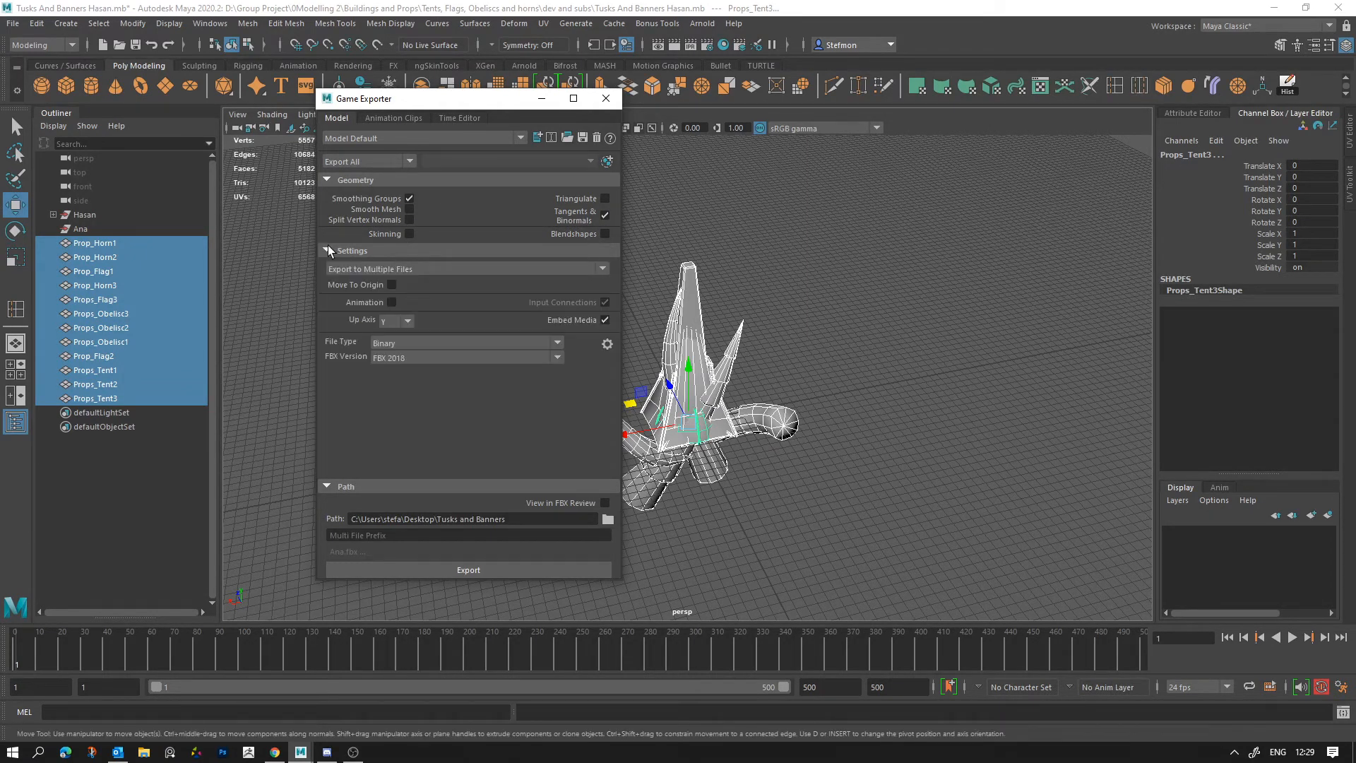
left_click(349, 162)
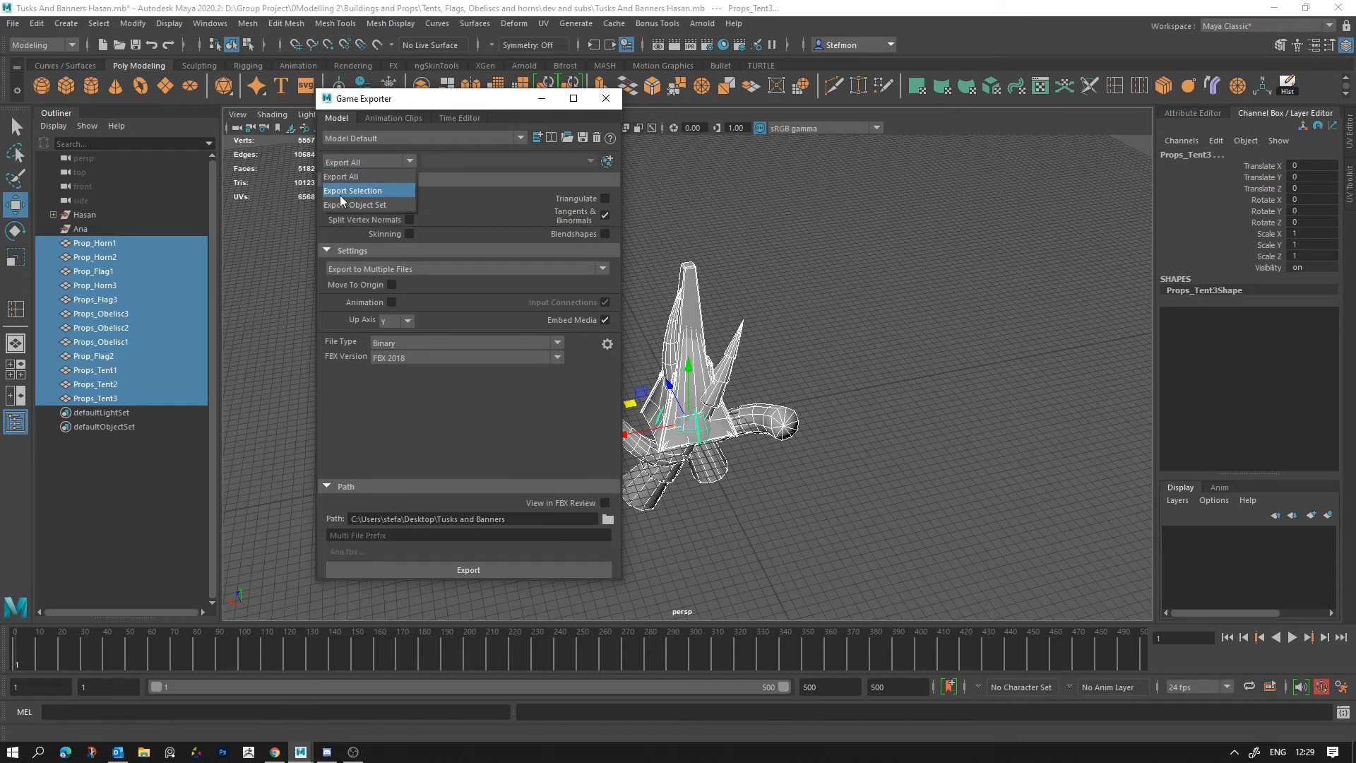
left_click(350, 191)
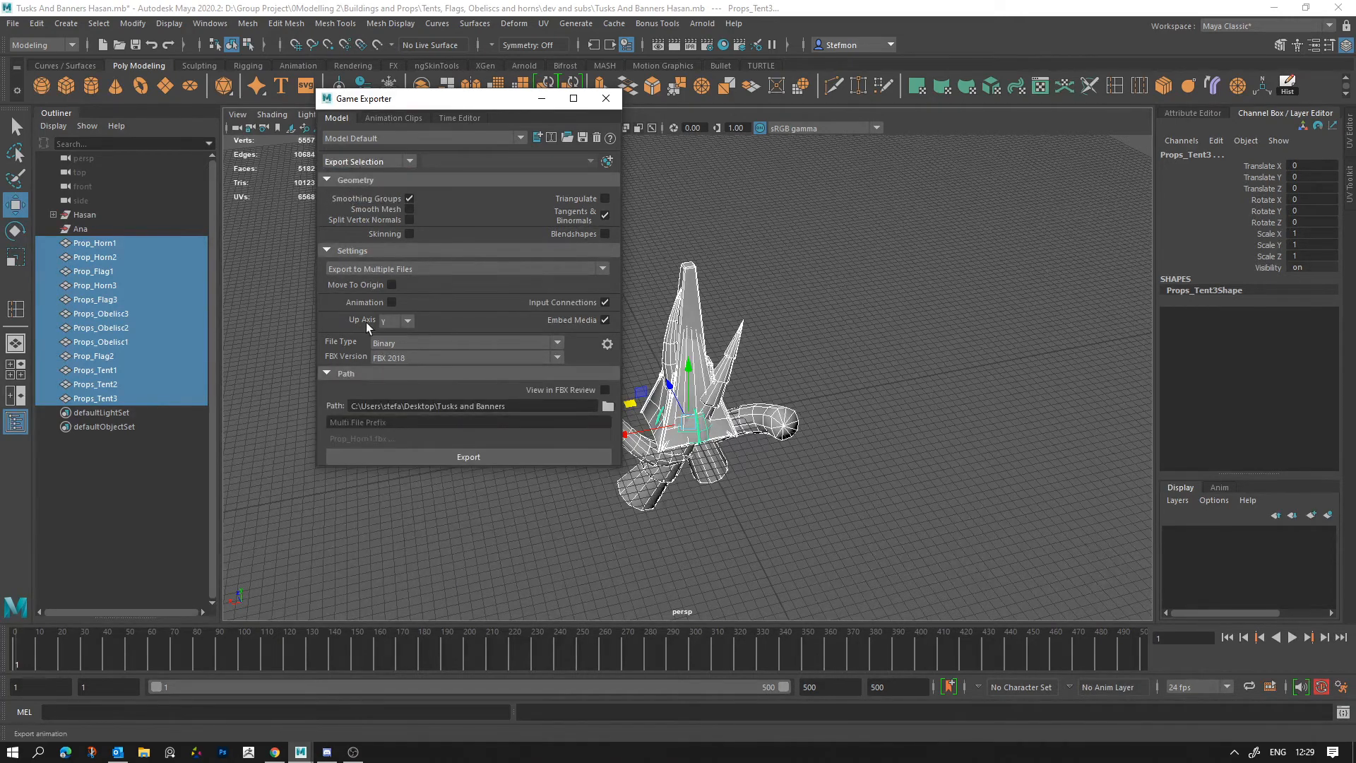
left_click_drag(421, 469, 420, 478)
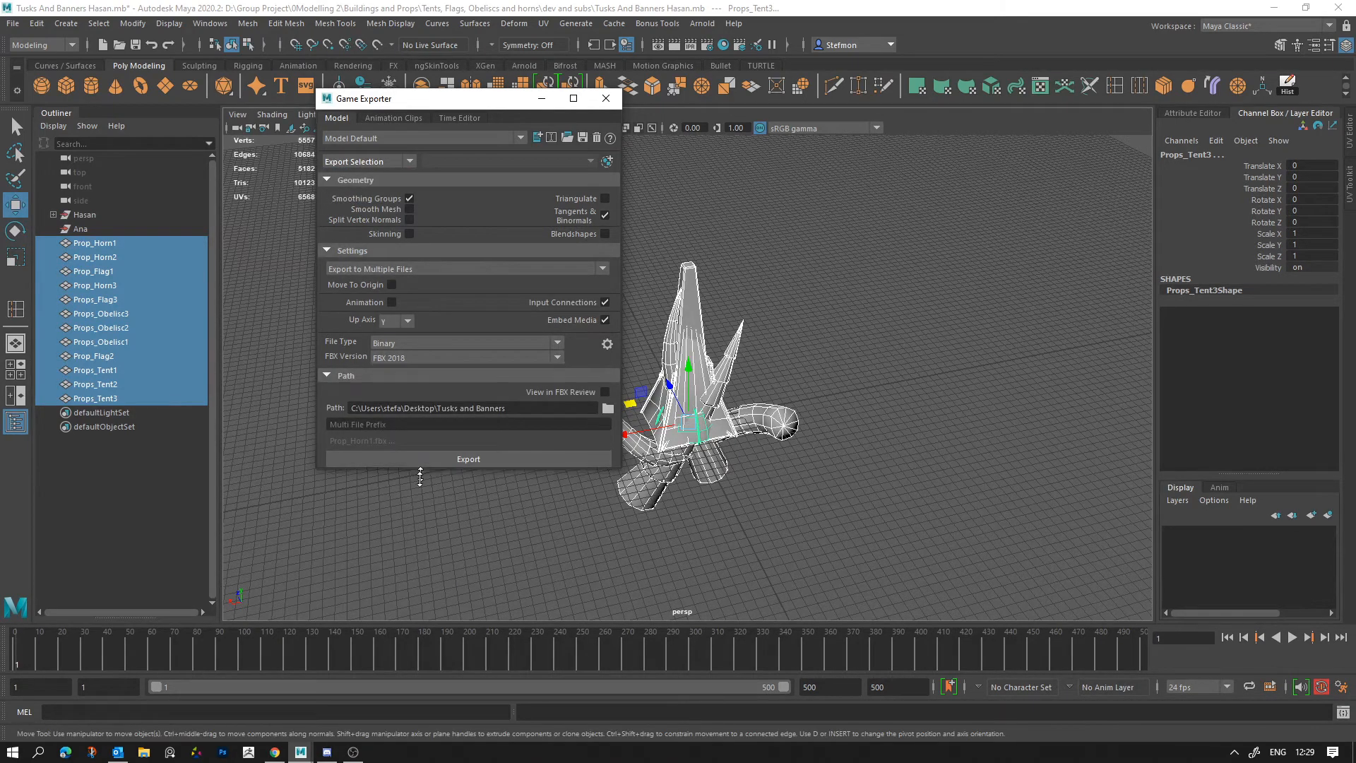
left_click(400, 269)
left_click(392, 297)
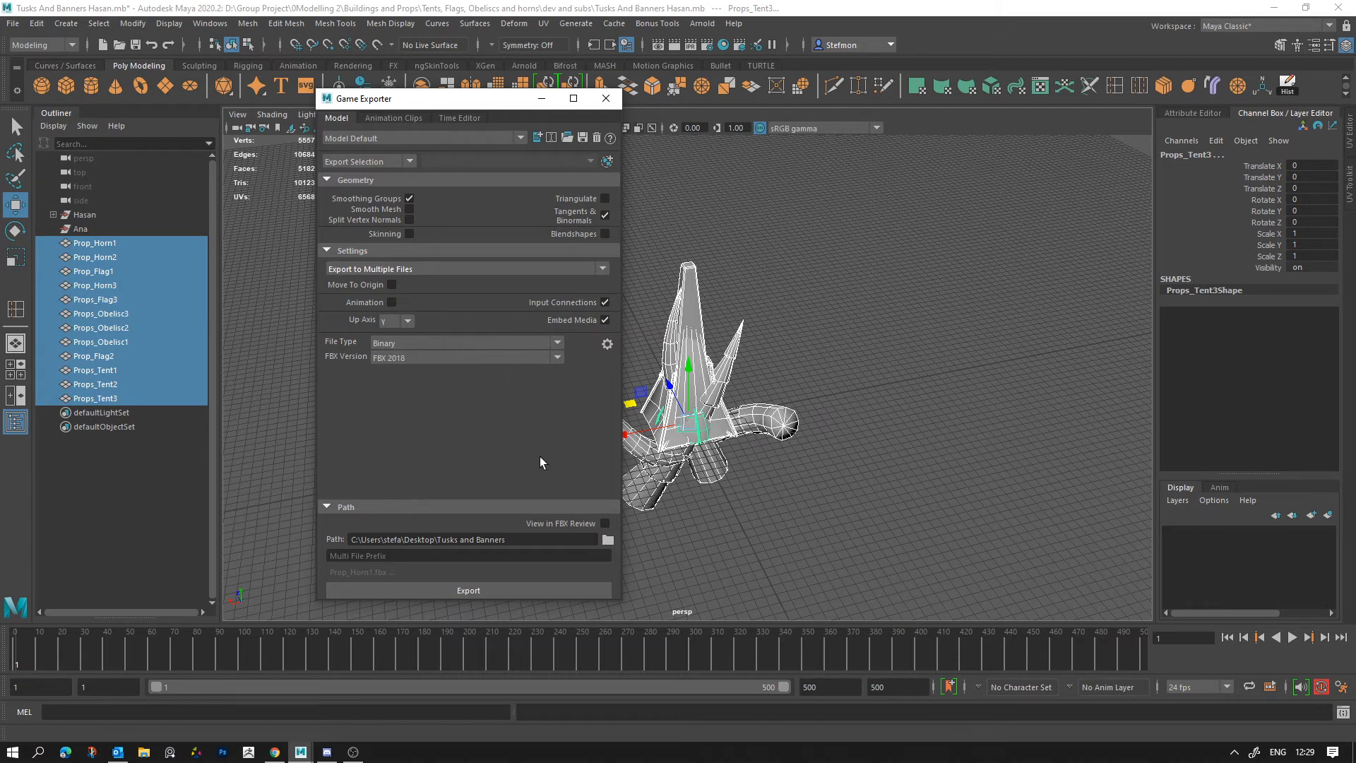
Step: Create a folder named BLa on the desktop and choose it as the FBX export directory
left_click(607, 539)
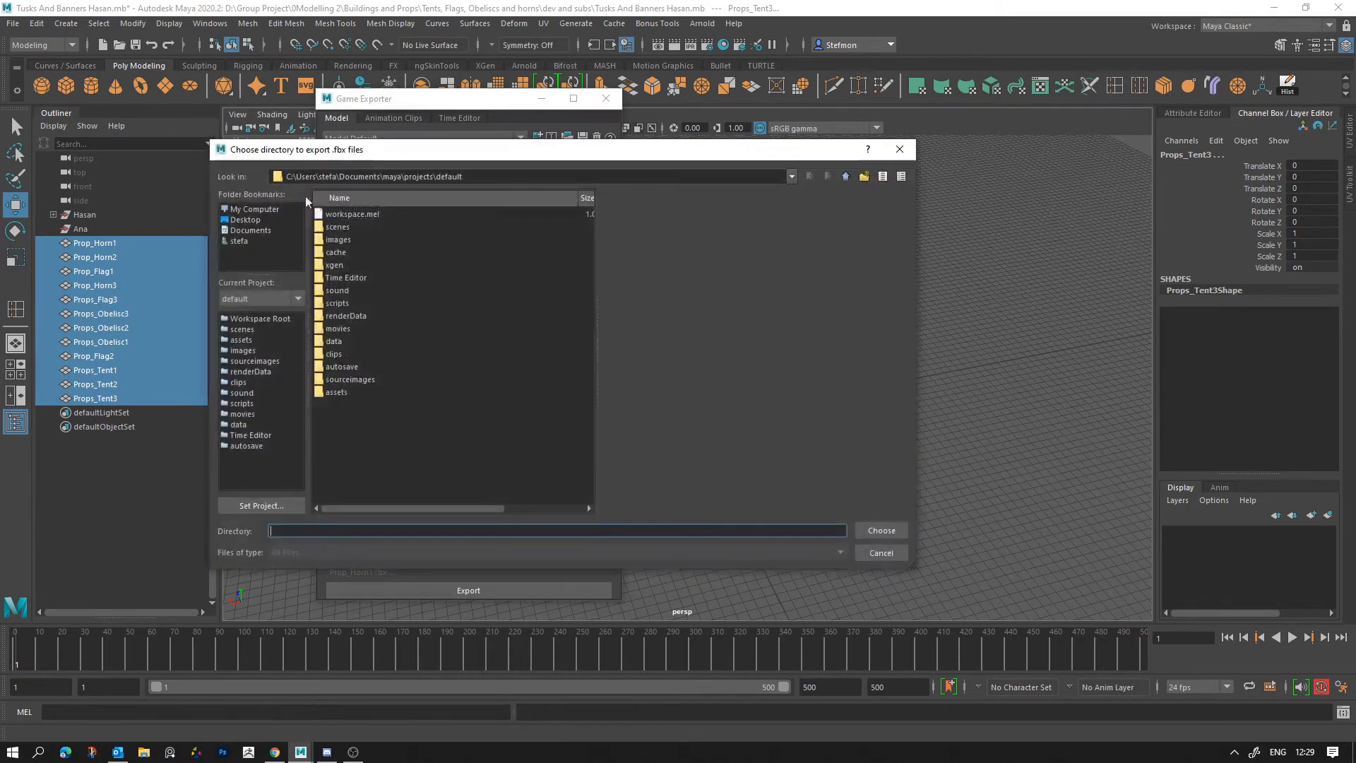
left_click(245, 220)
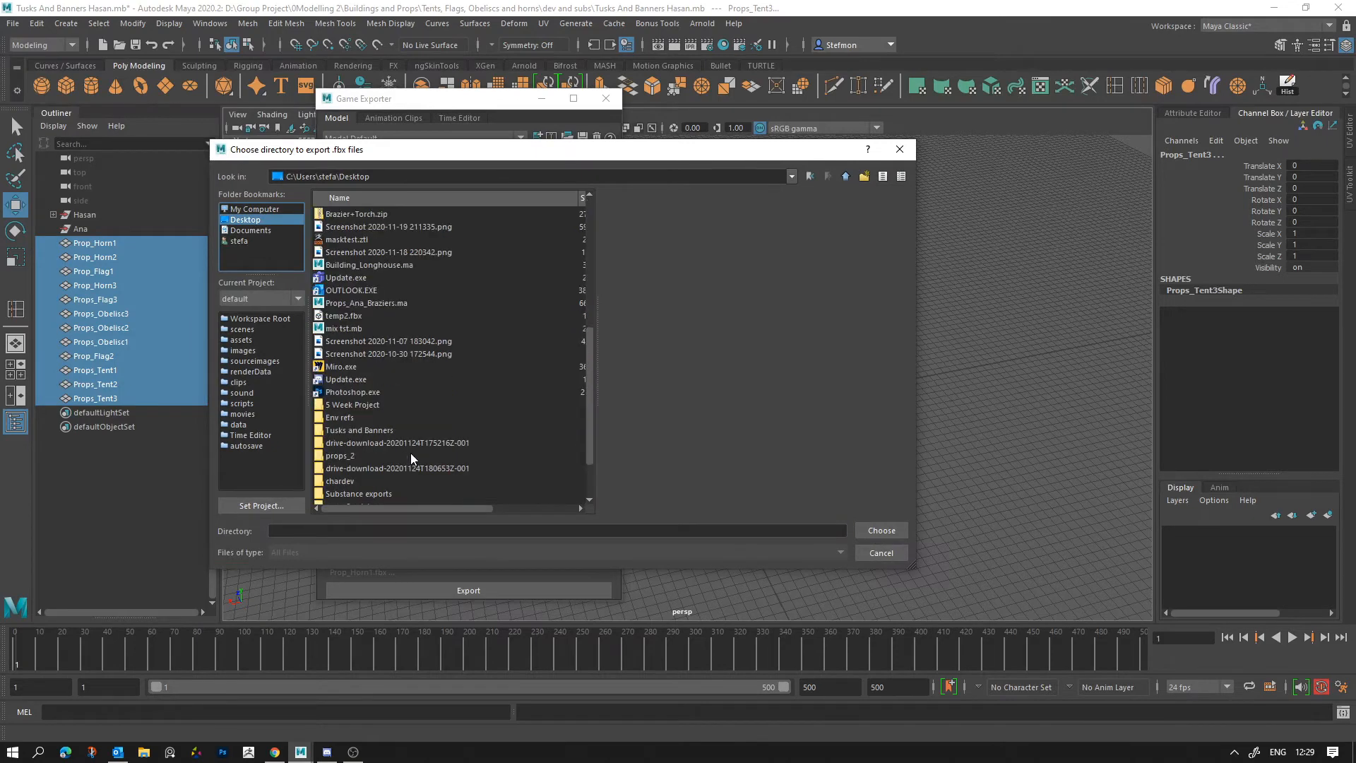
scroll(412, 455, "down", 2)
left_click(865, 177)
type("BLa")
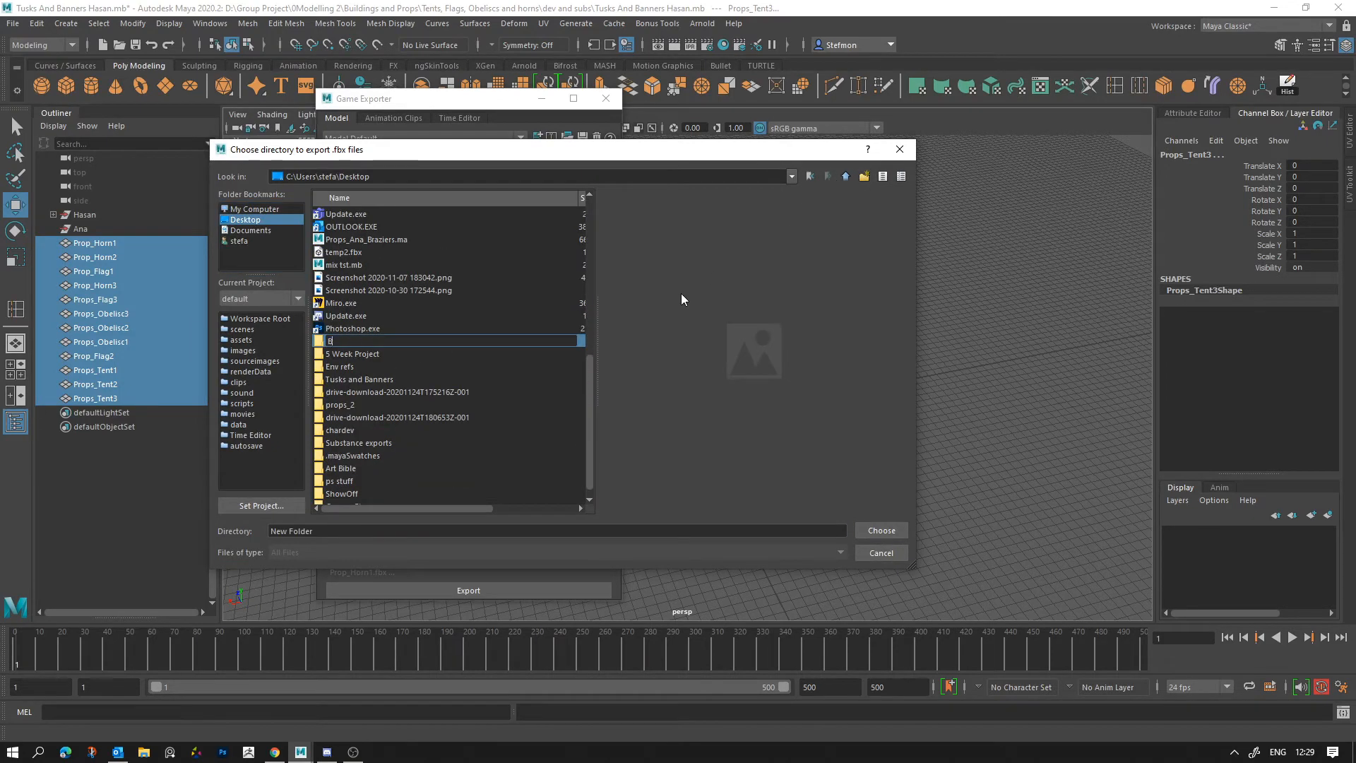
key("Return")
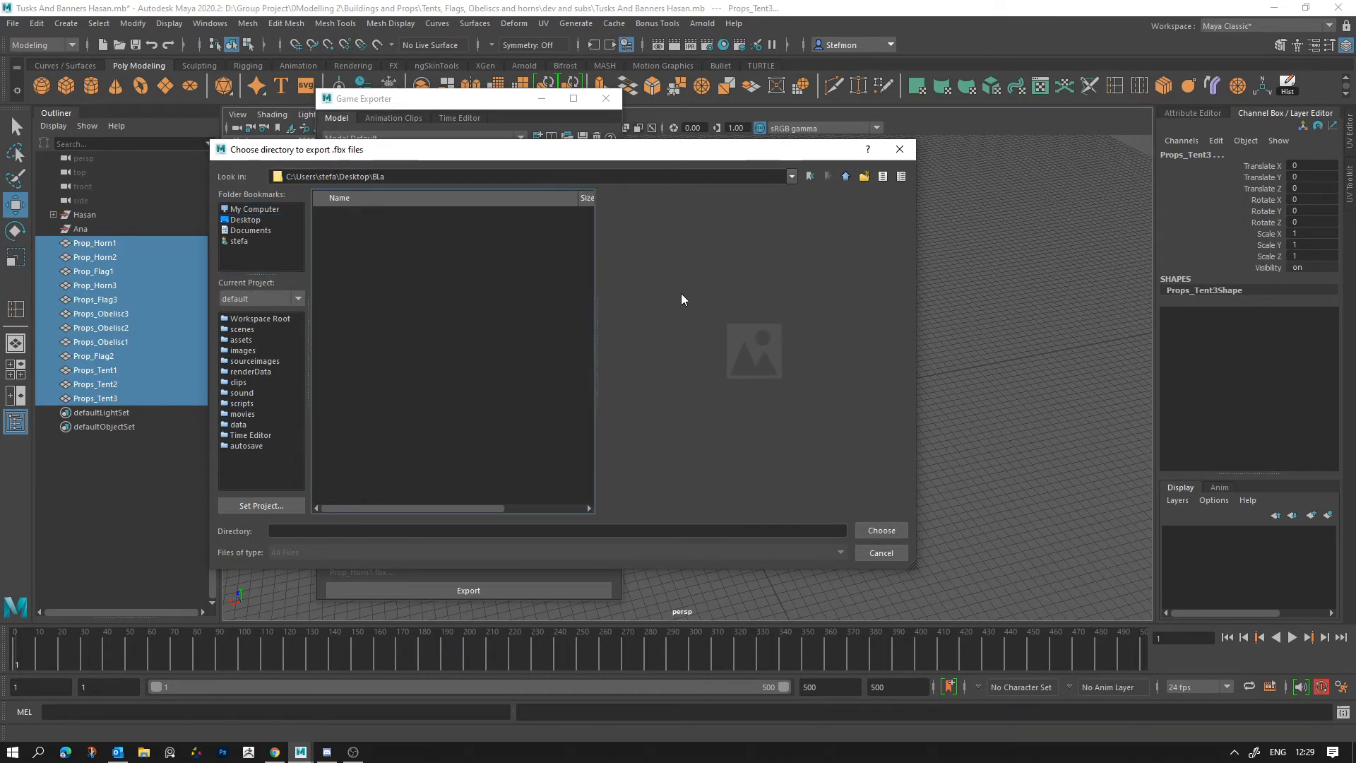
left_click(881, 531)
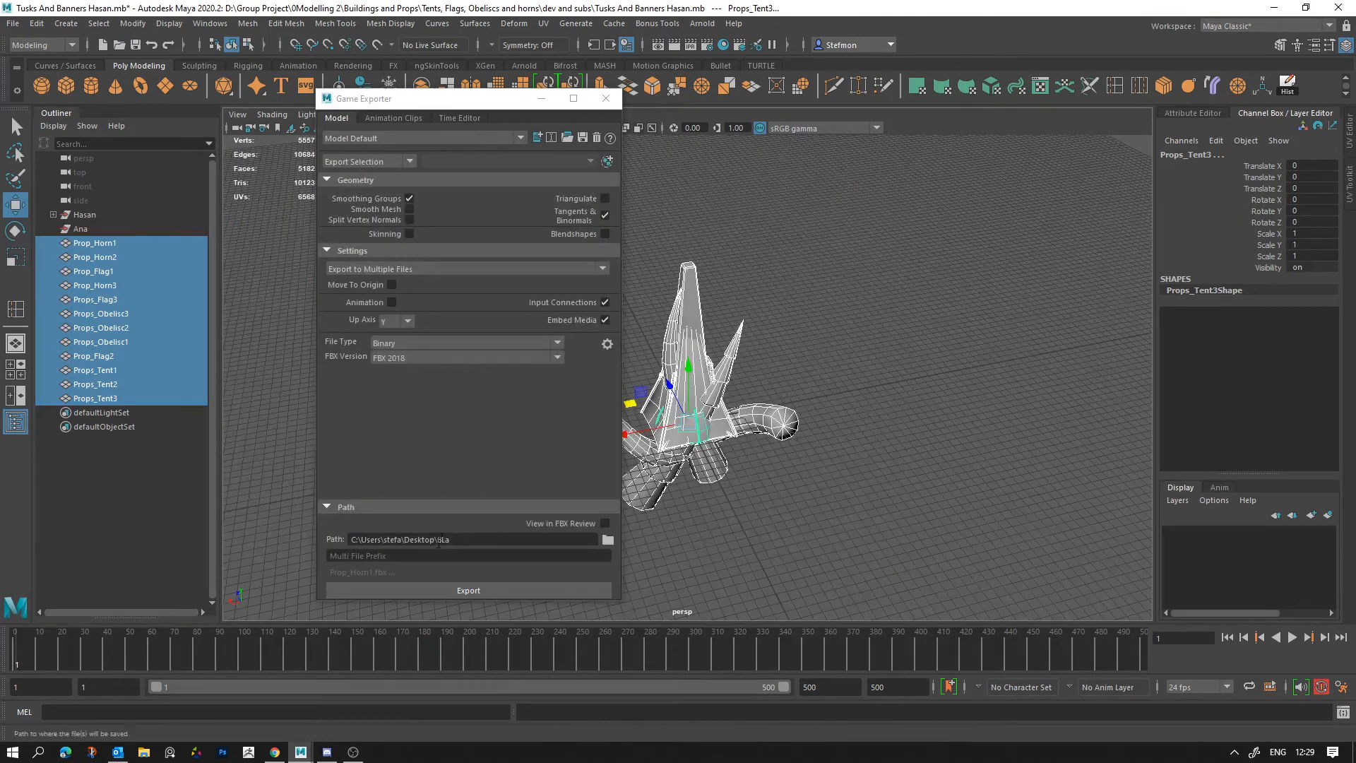
Step: Set the multi-file prefix to Test_ and export the selected props
left_click(421, 557)
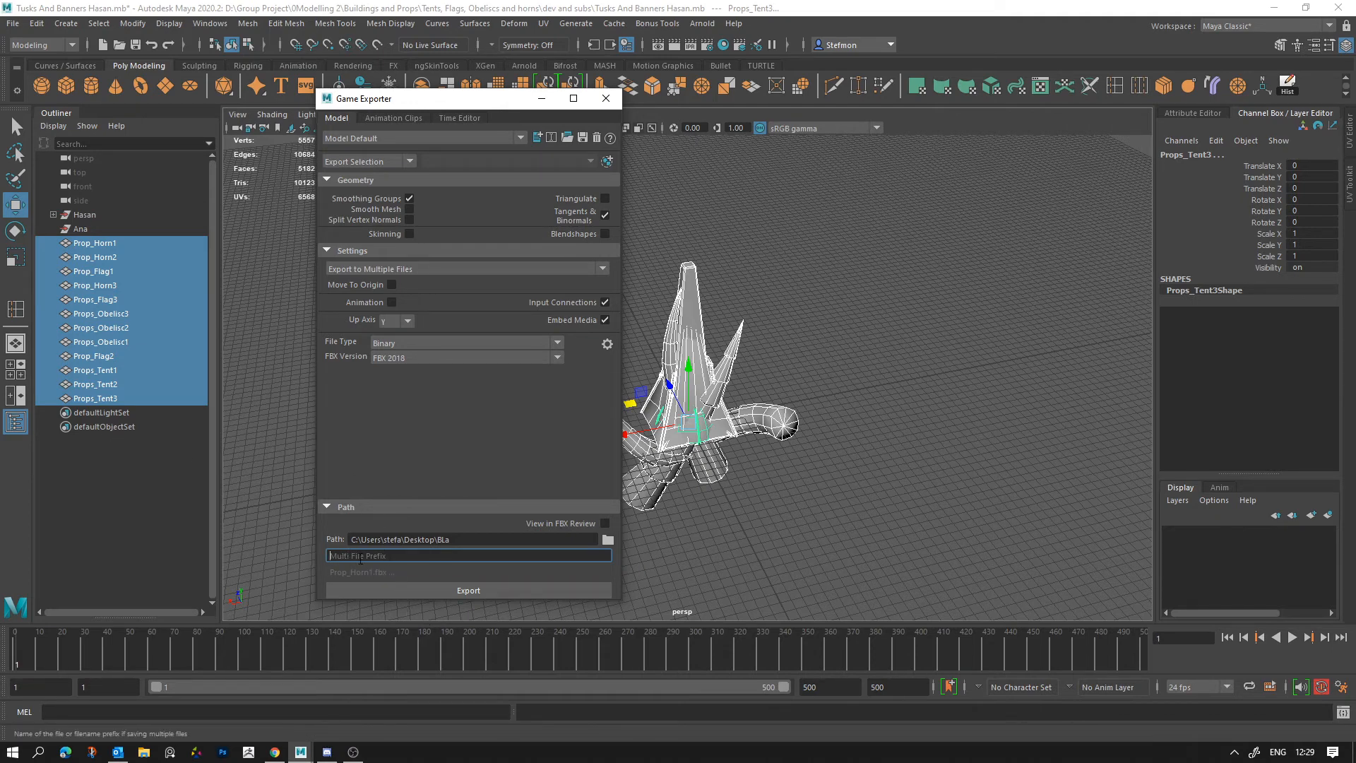
type("Test_")
left_click(424, 592)
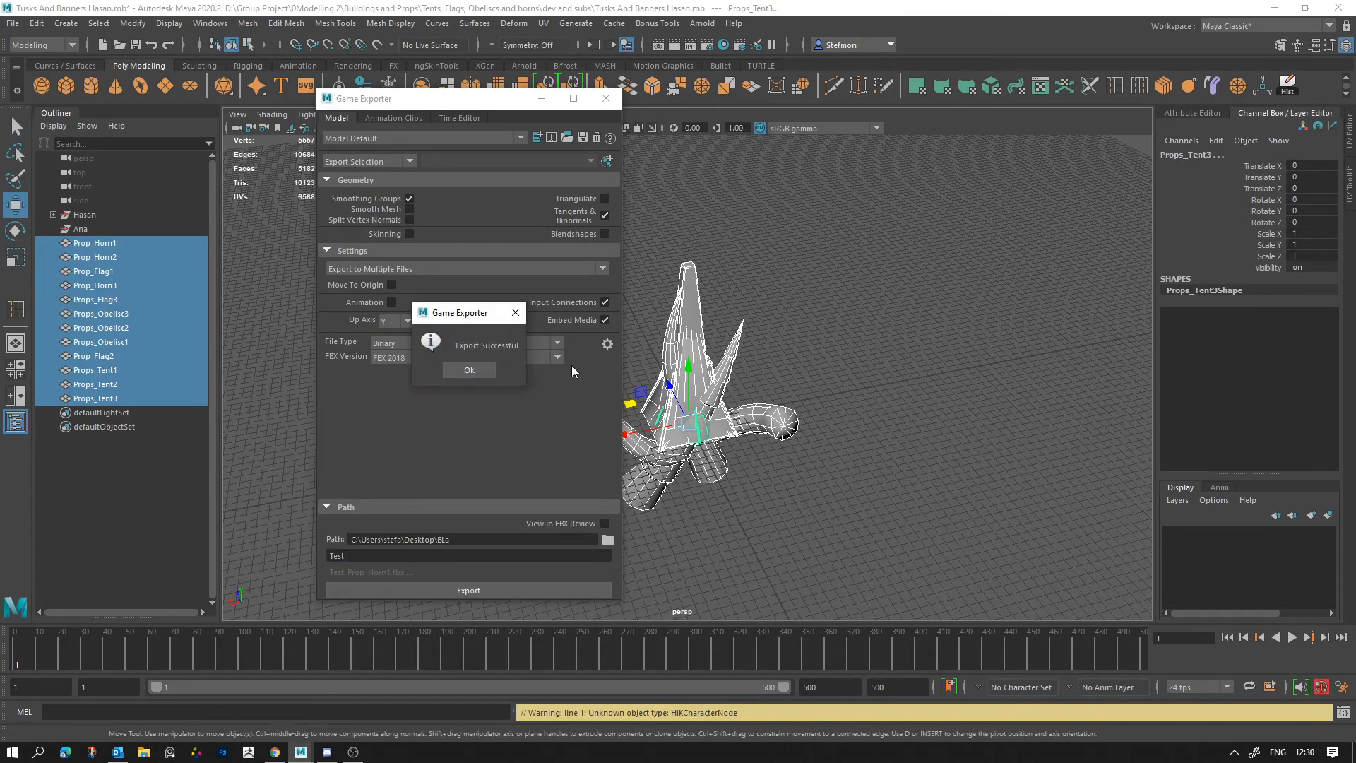
left_click(470, 370)
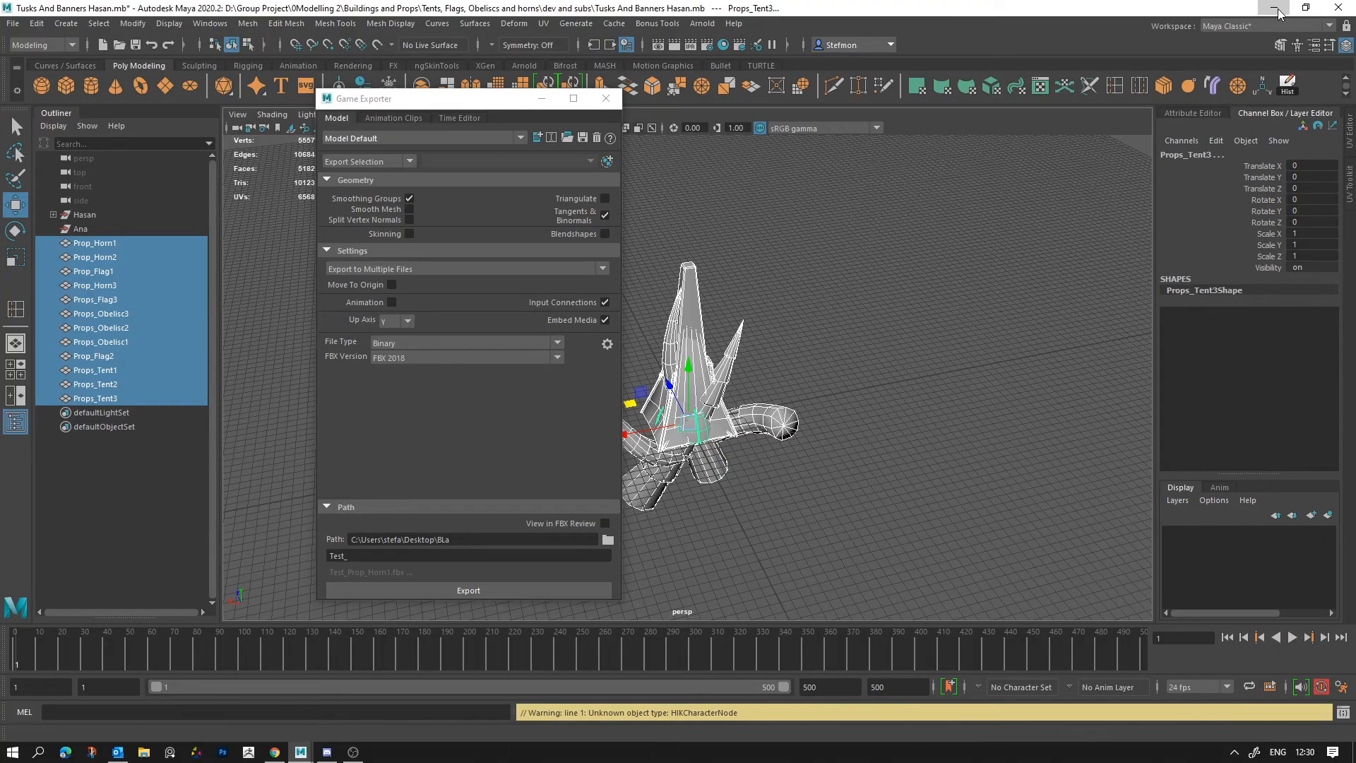
Step: Switch to the desktop, open the BLa folder, and select all the exported files to examine them
key("alt+Tab")
left_click(1273, 11)
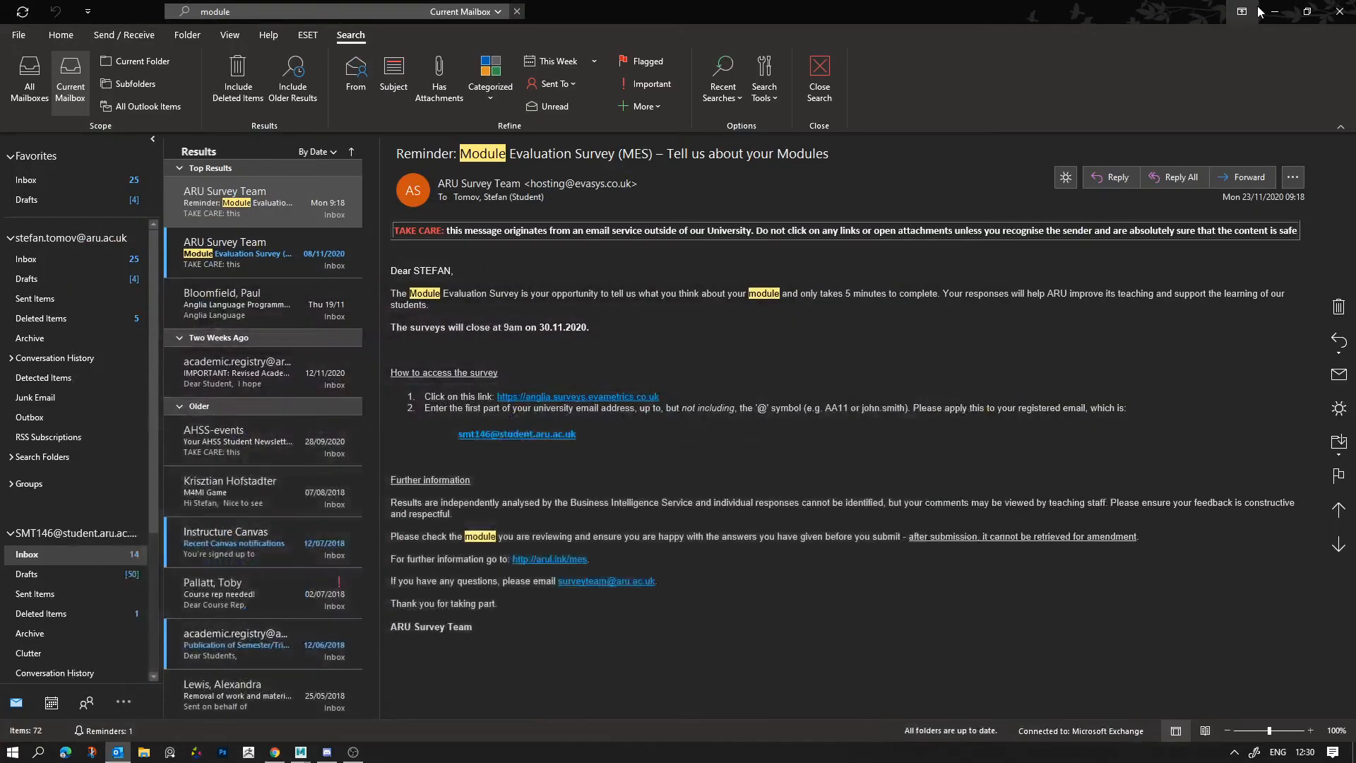
left_click(1268, 12)
left_click(771, 386)
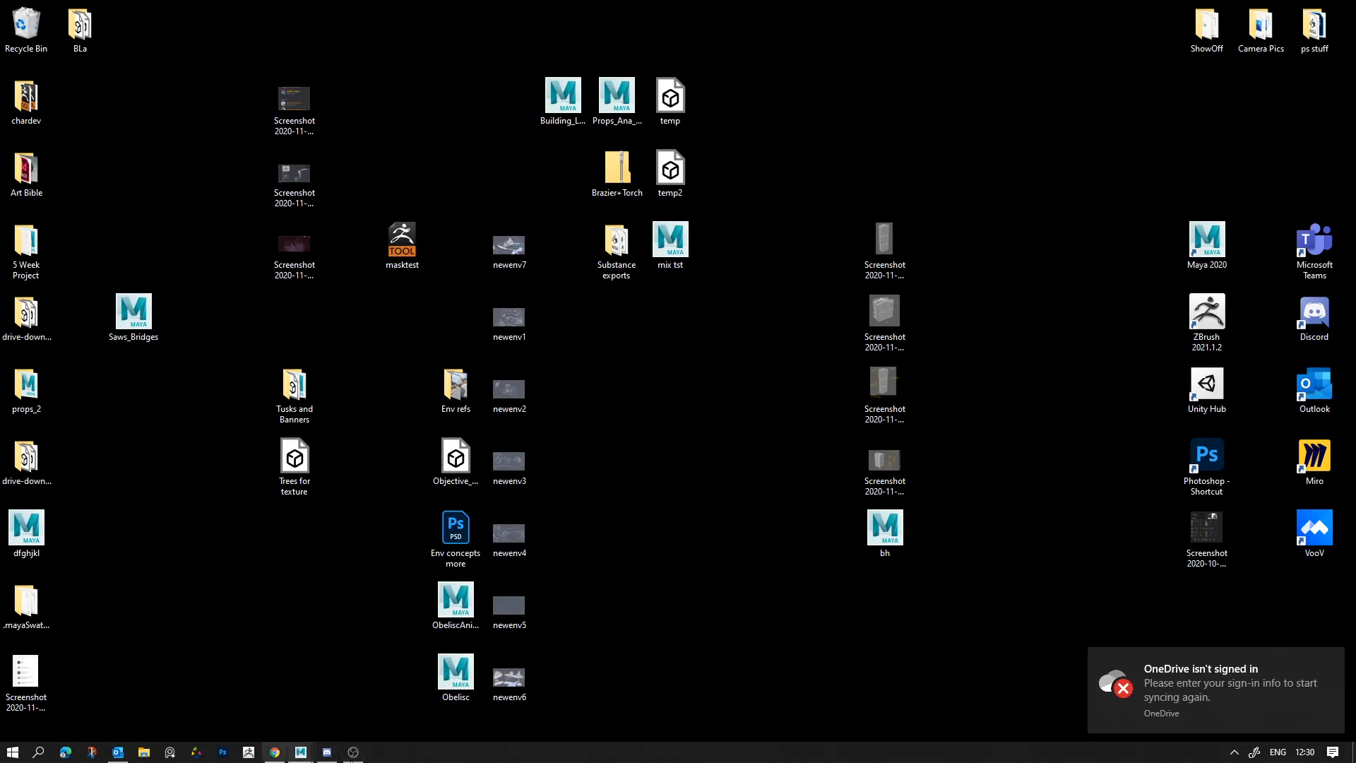
left_click(118, 753)
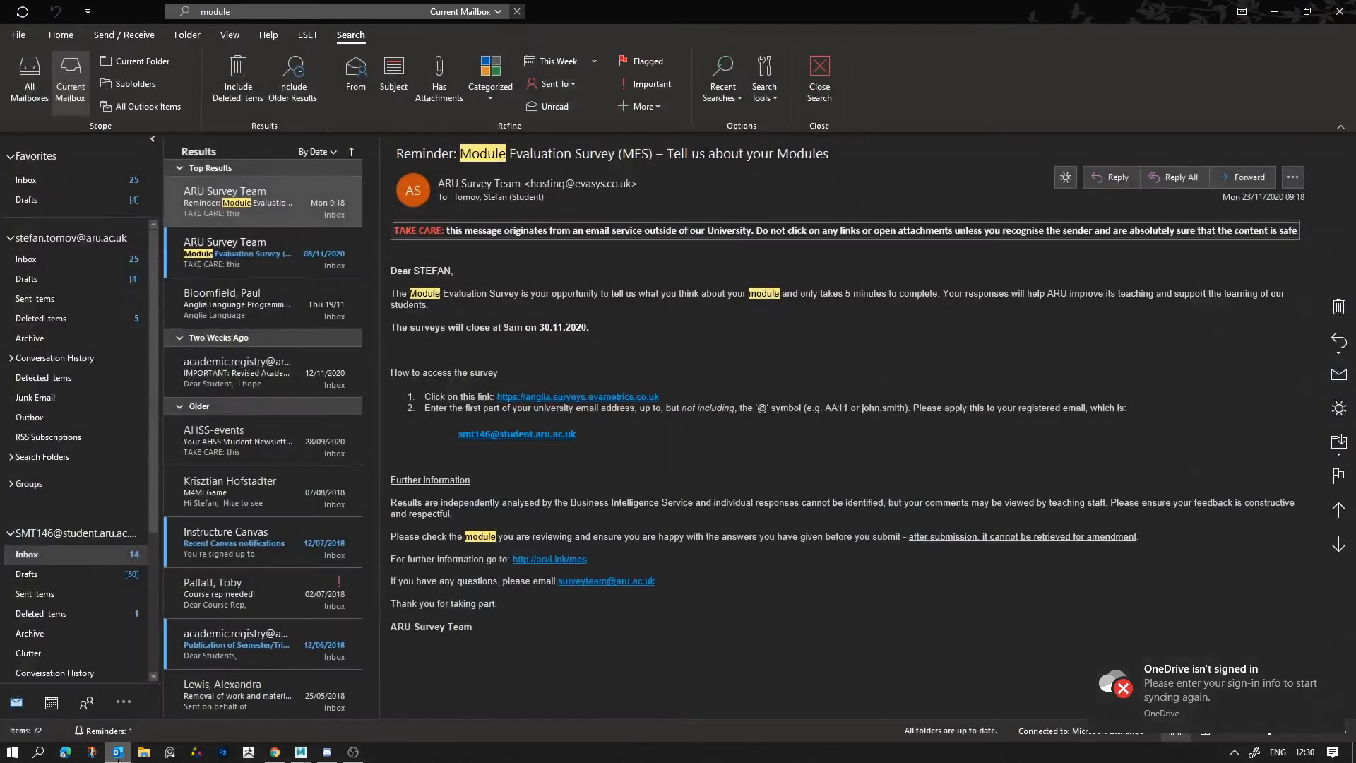
left_click(123, 756)
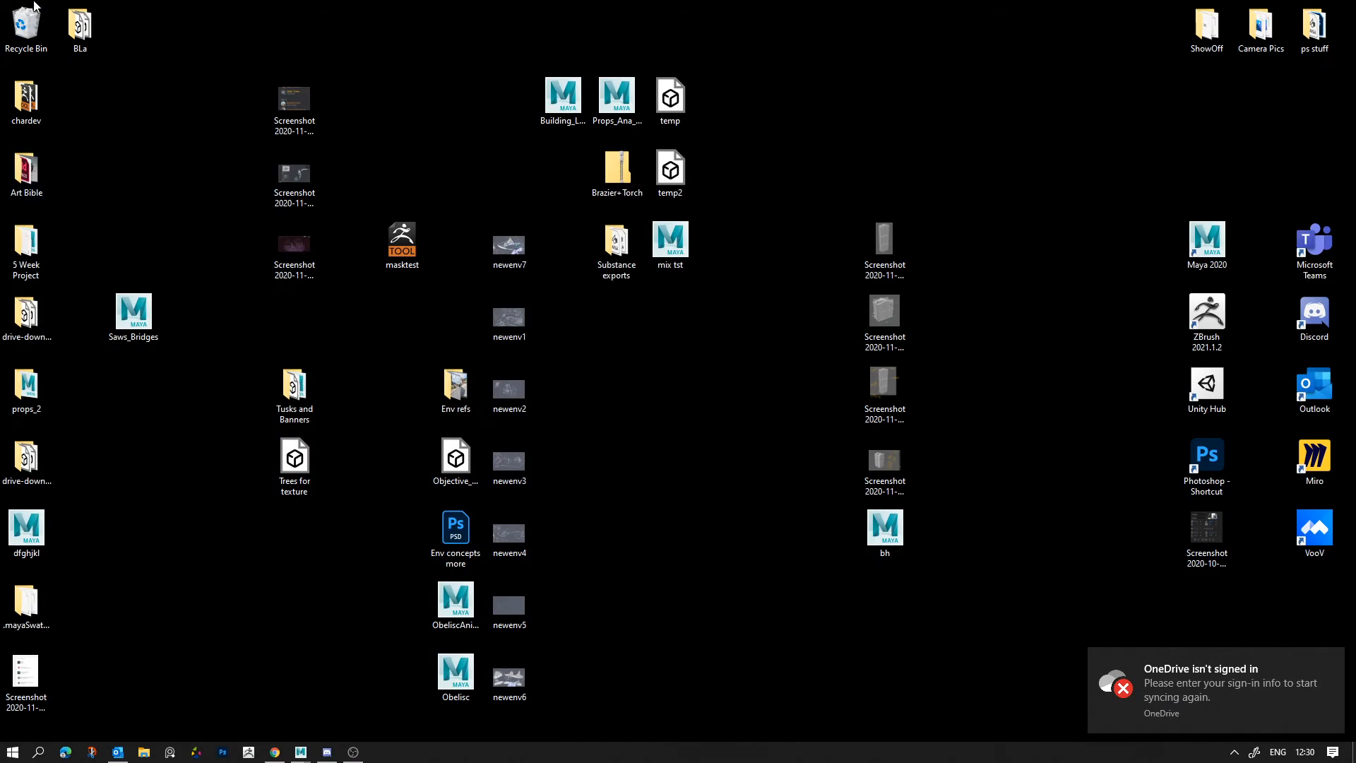
double_click(79, 47)
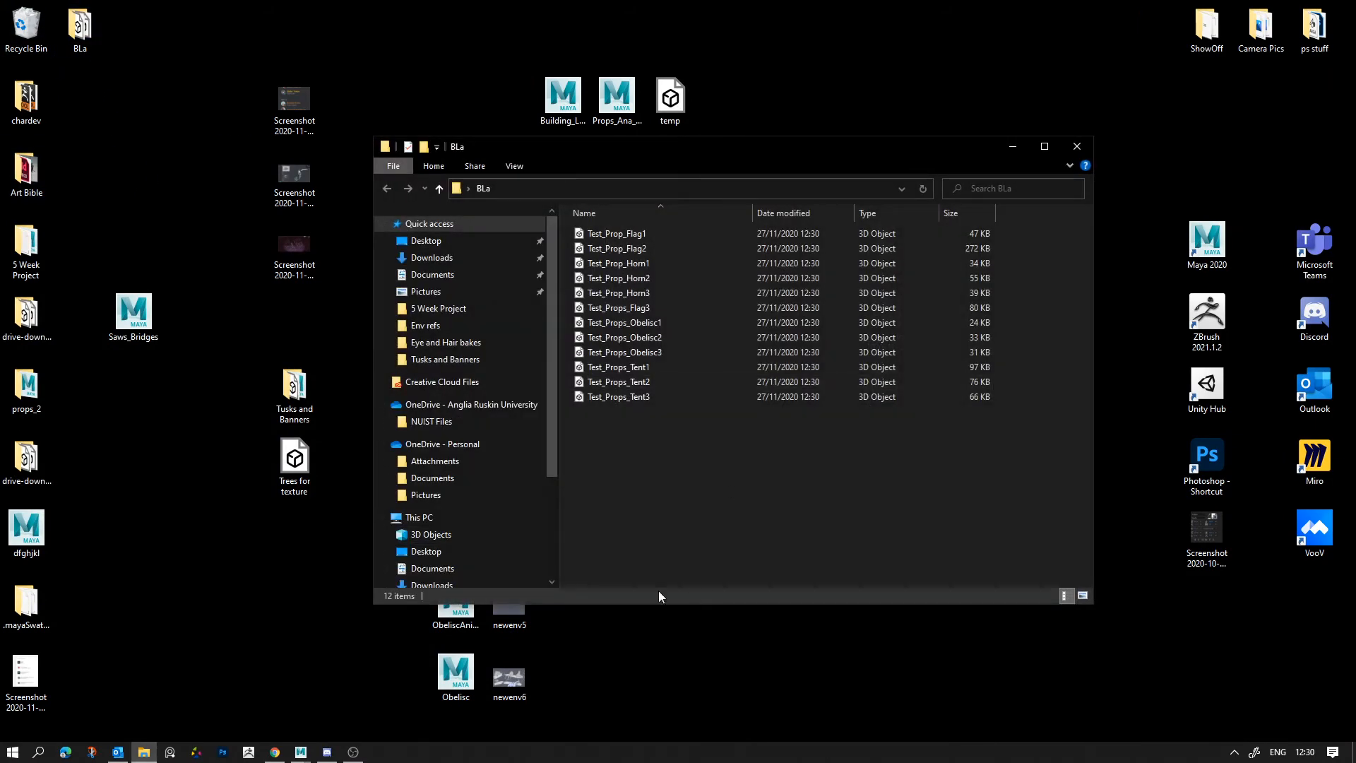
left_click_drag(618, 155, 403, 132)
left_click_drag(90, 32, 101, 67)
left_click_drag(443, 456, 575, 9)
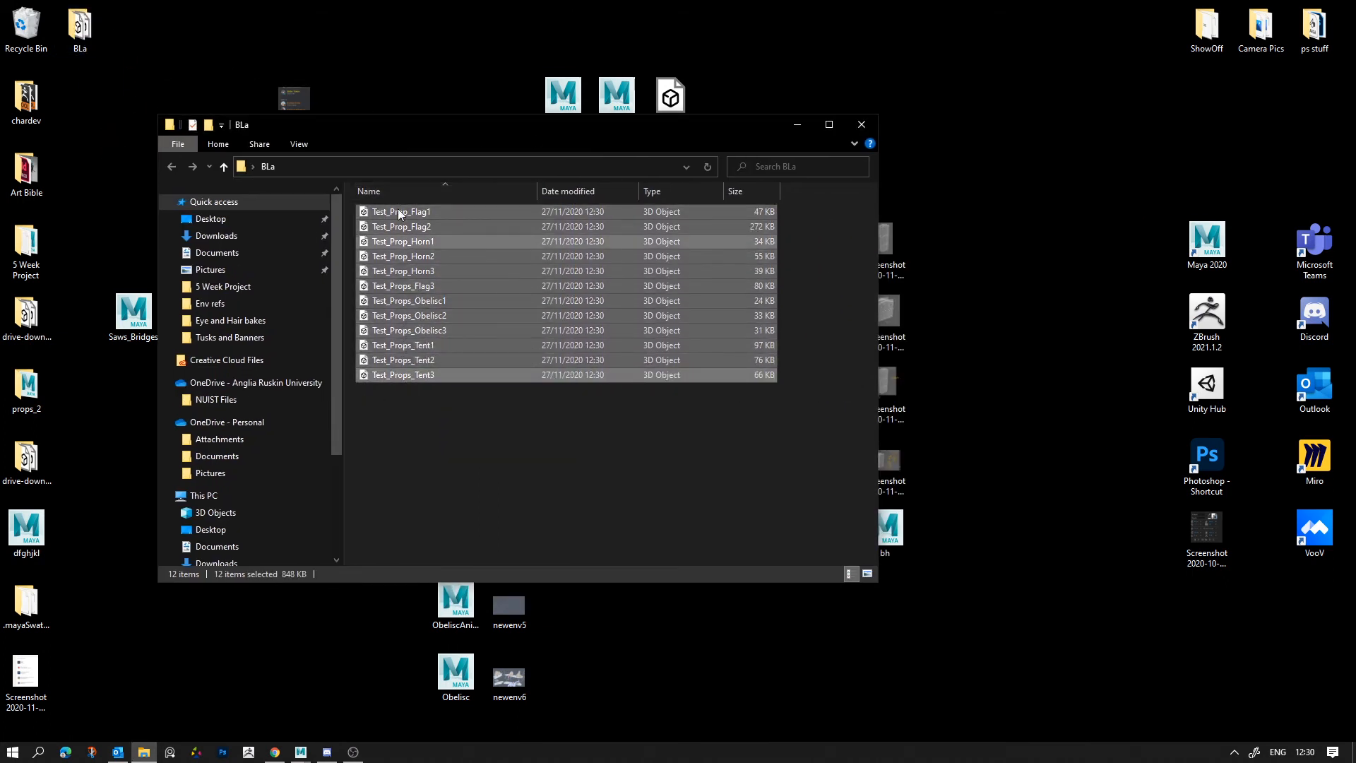
left_click_drag(424, 487, 498, 102)
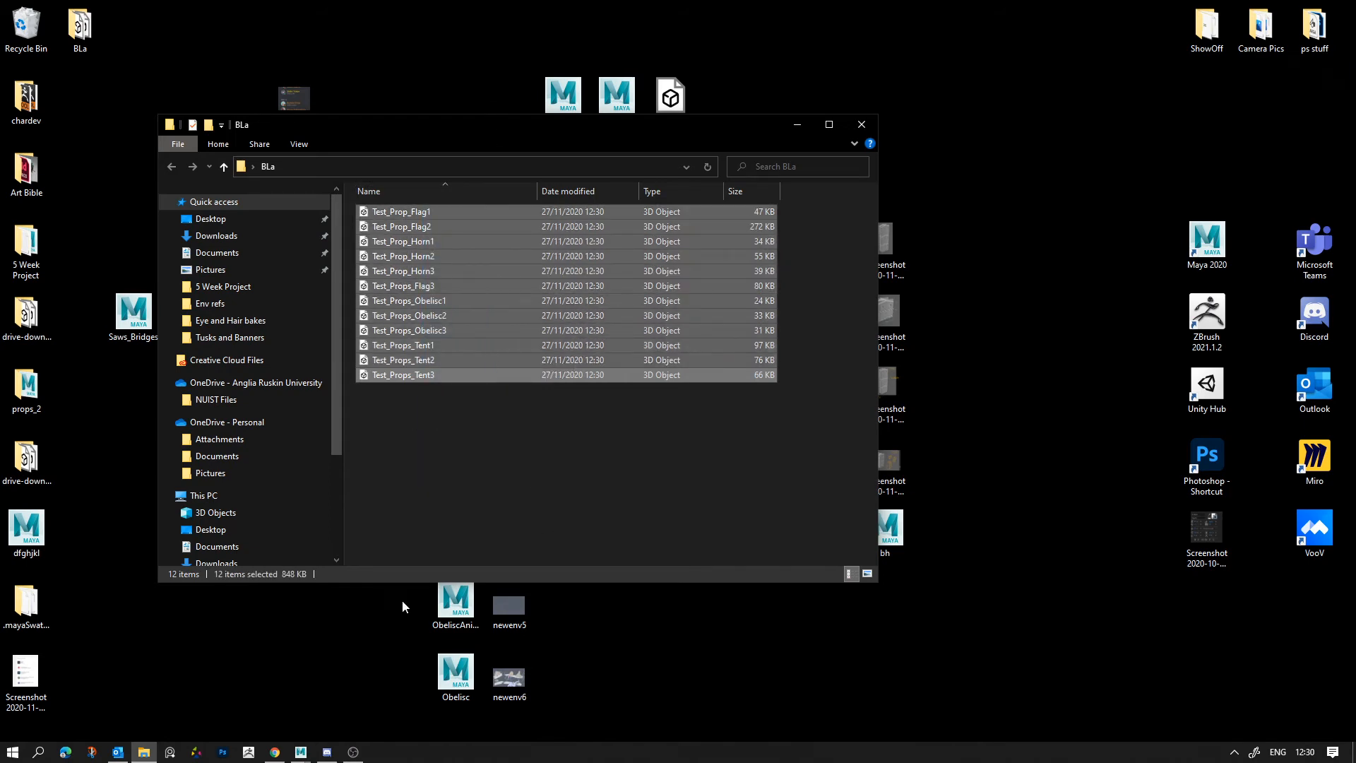
Step: Return to Maya, group Props_Obelisc1, Props_Obelisc2 and Props_Obelisc3, and rename the group GroupTest
left_click(362, 722)
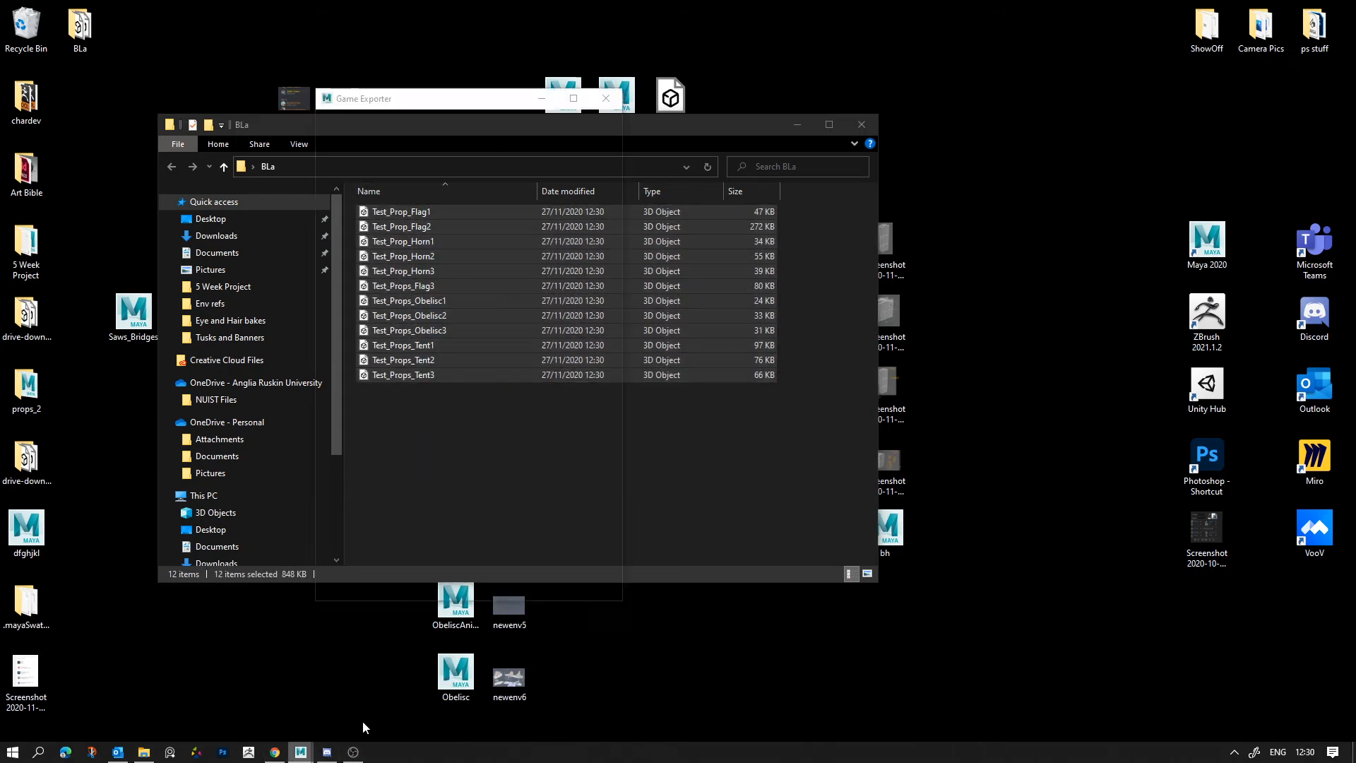
left_click(93, 469)
left_click(103, 341)
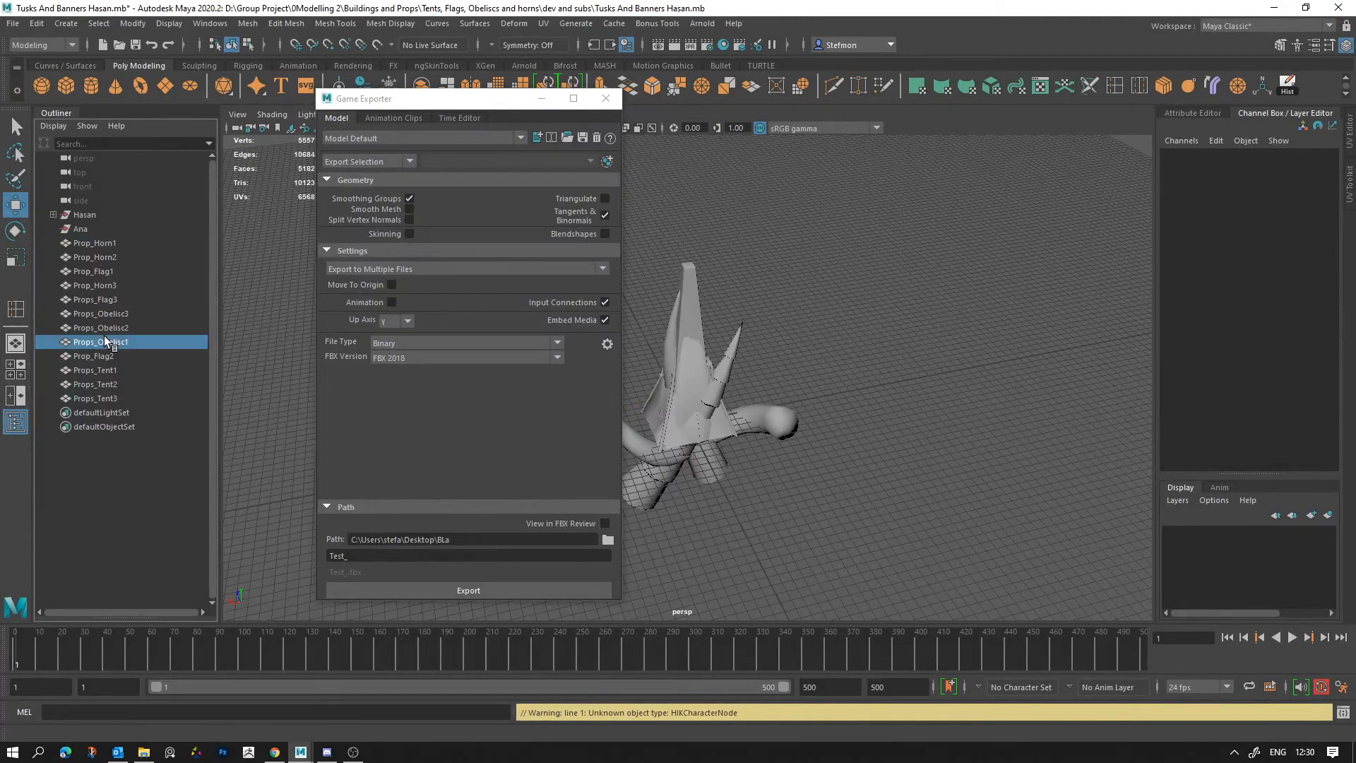
left_click_drag(104, 336, 111, 314)
key("ctrl+g")
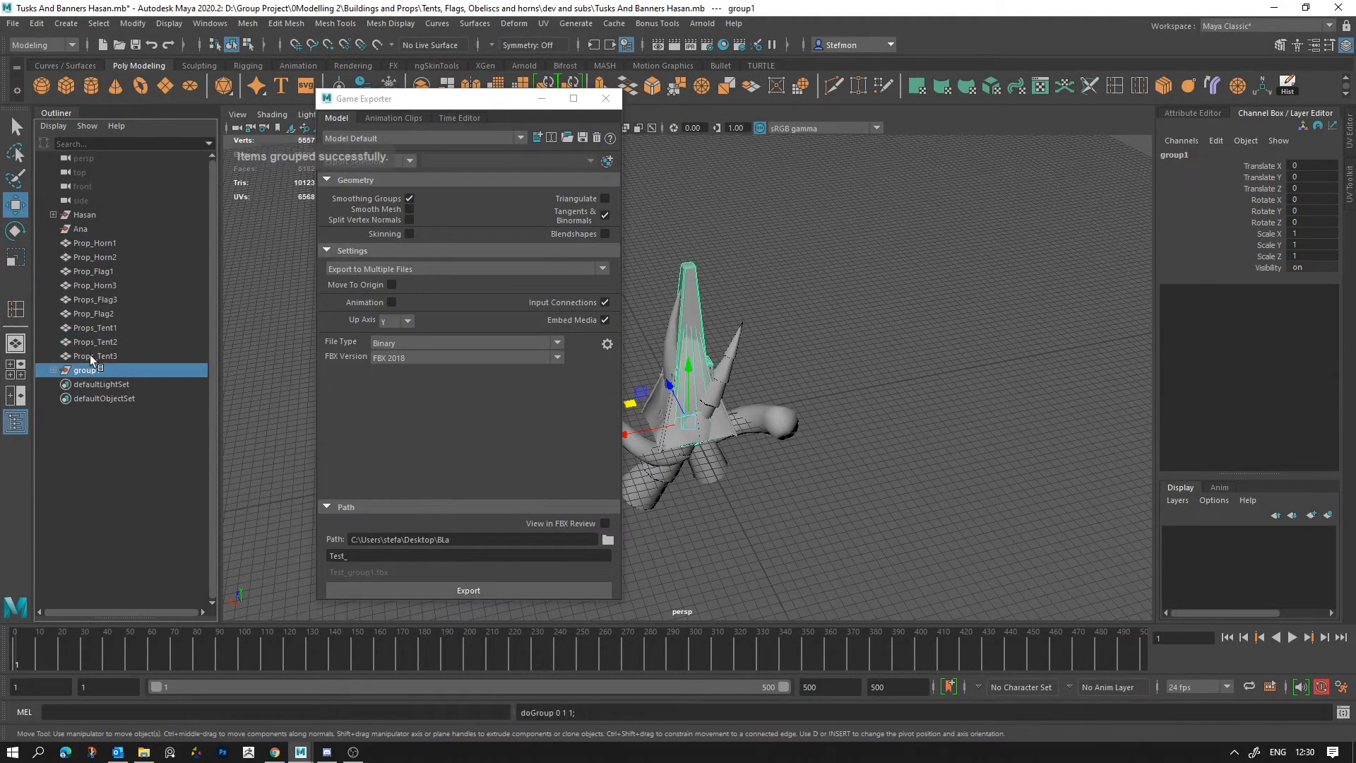
double_click(86, 371)
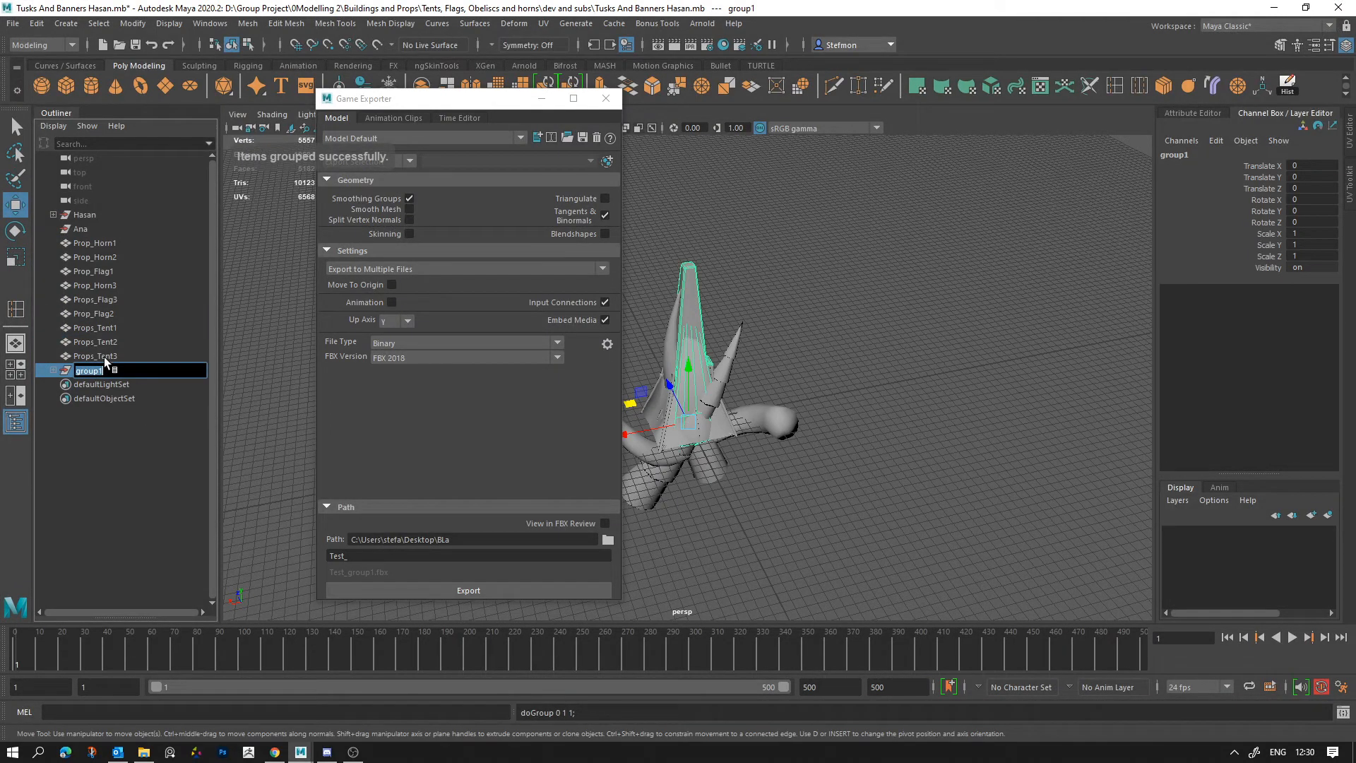
type("GroupTe")
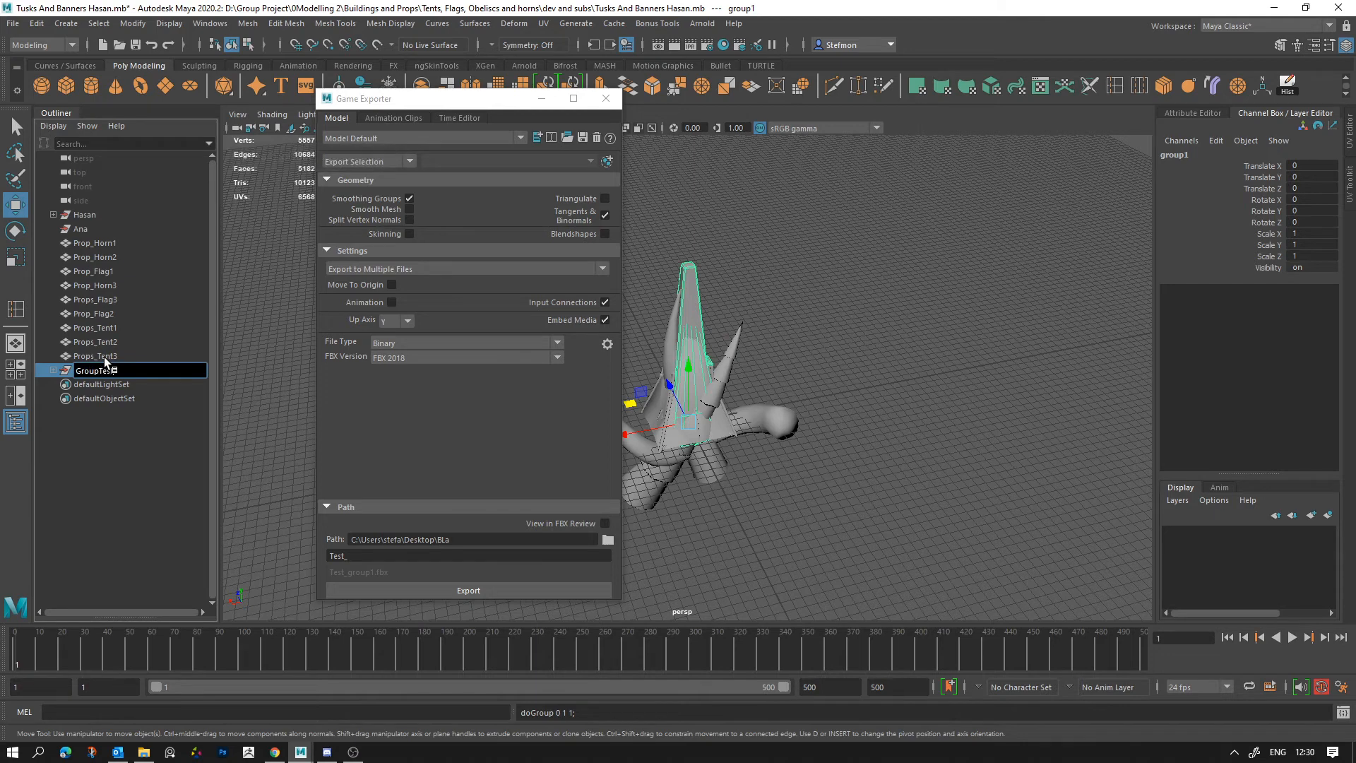
type("st")
Step: Delete all the previously exported files from the BLa folder and minimise the folder window
left_click(469, 590)
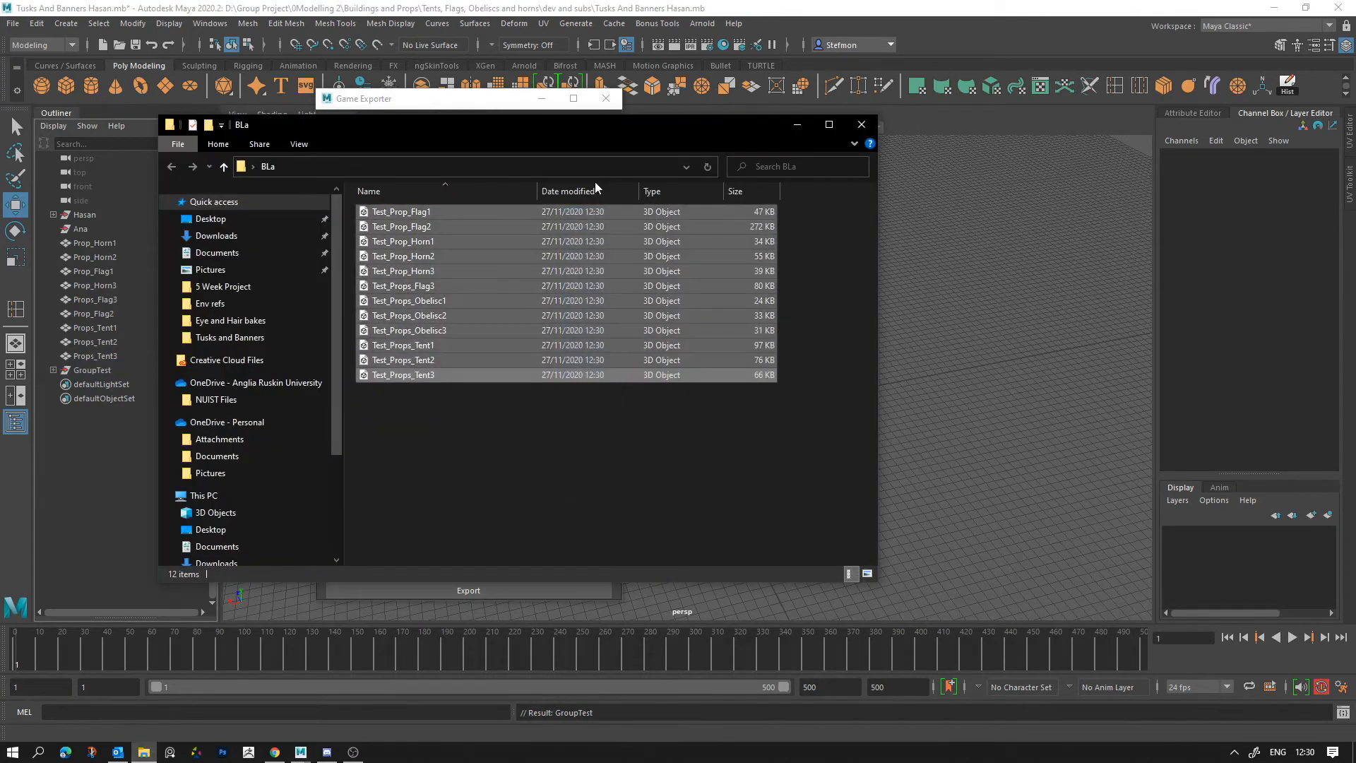
key("Delete")
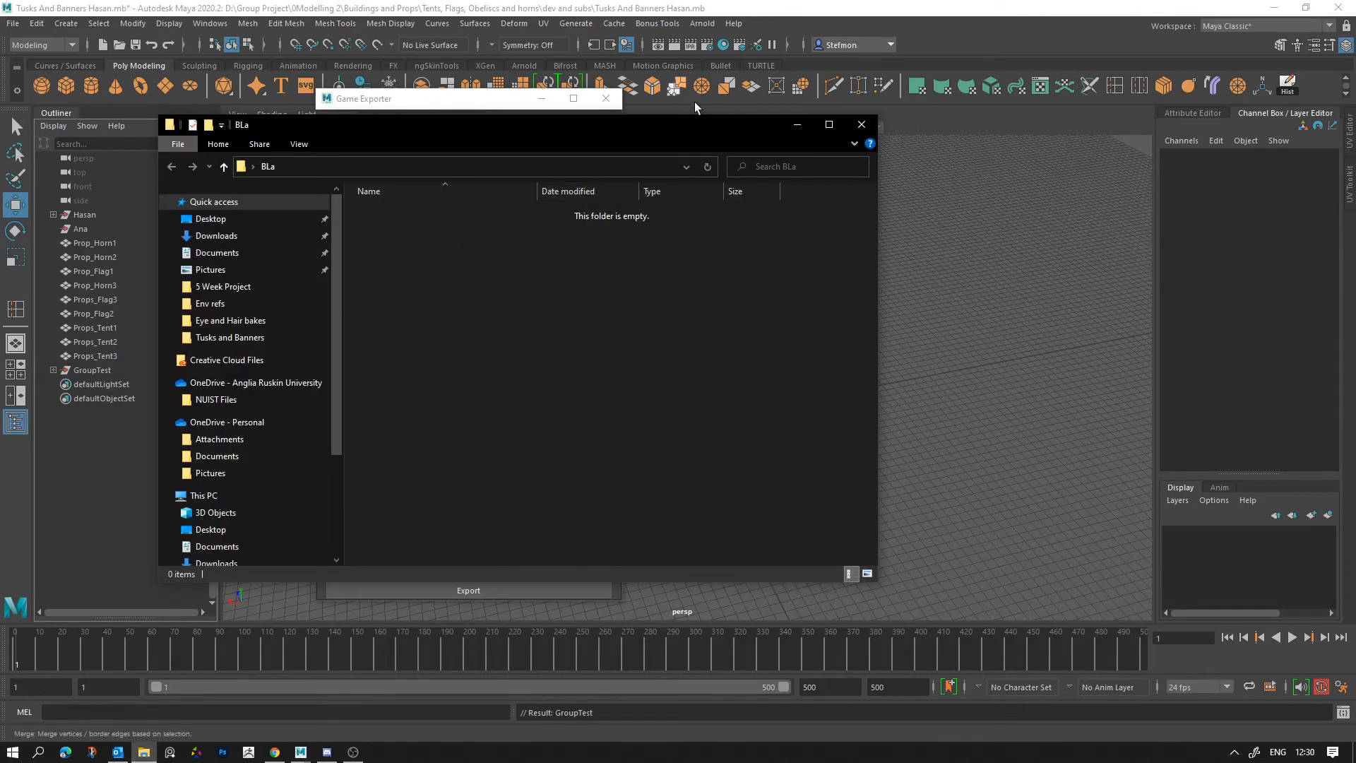
left_click(791, 133)
Step: Move the Game Exporter clear of the props, select all props in the viewport, and check how GroupTest's contents are selected
left_click_drag(514, 101, 1243, 115)
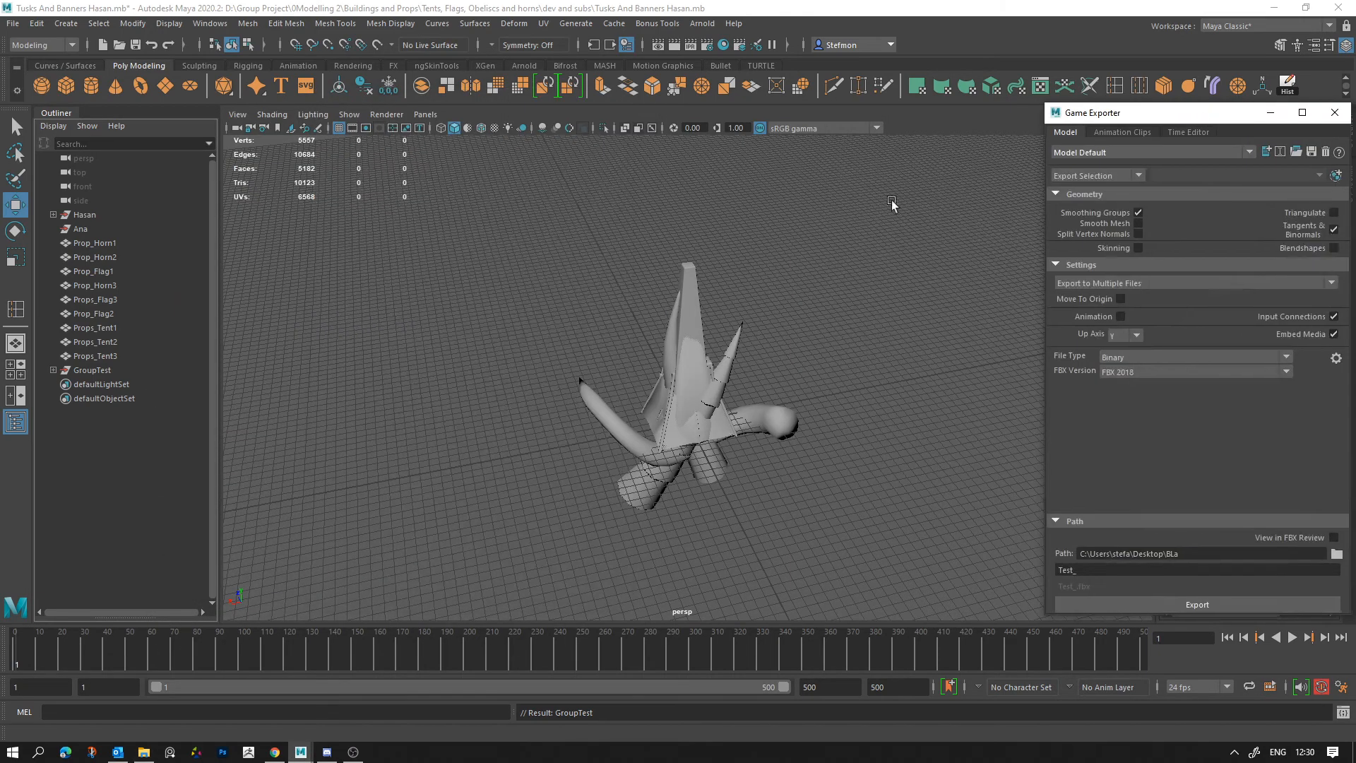
left_click_drag(519, 219, 905, 583)
left_click(53, 370)
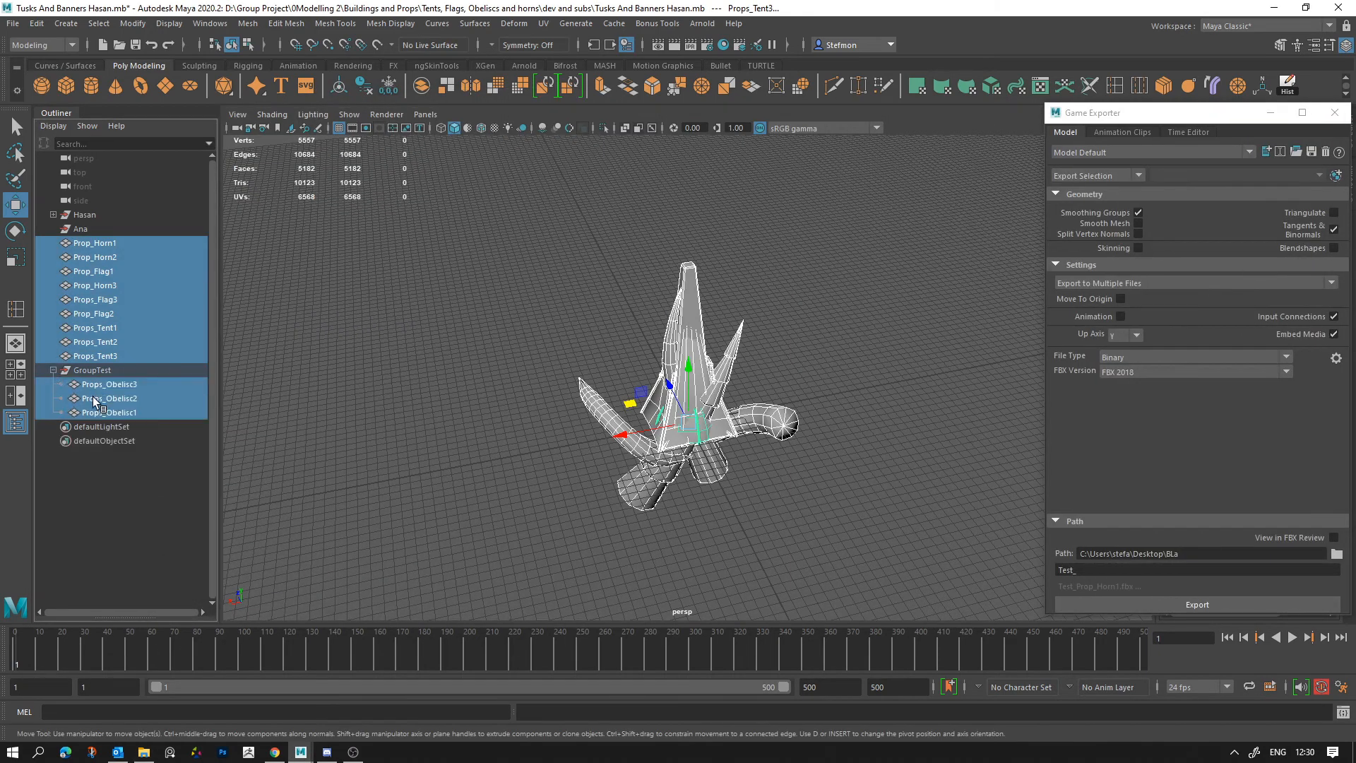
left_click(53, 370)
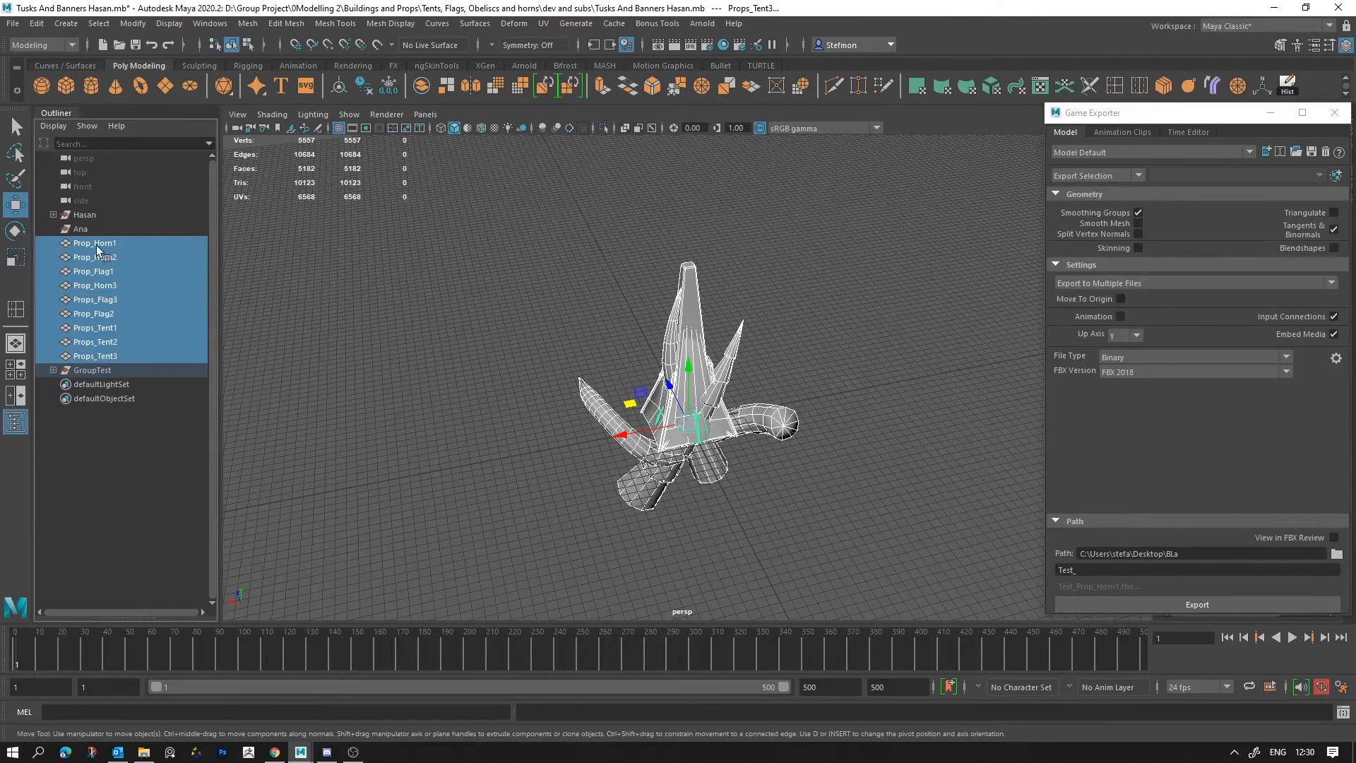
Step: Select the ungrouped props plus GroupTest in the Outliner and inspect which of the group's obelisks are included
left_click(99, 243)
left_click_drag(99, 243, 101, 371)
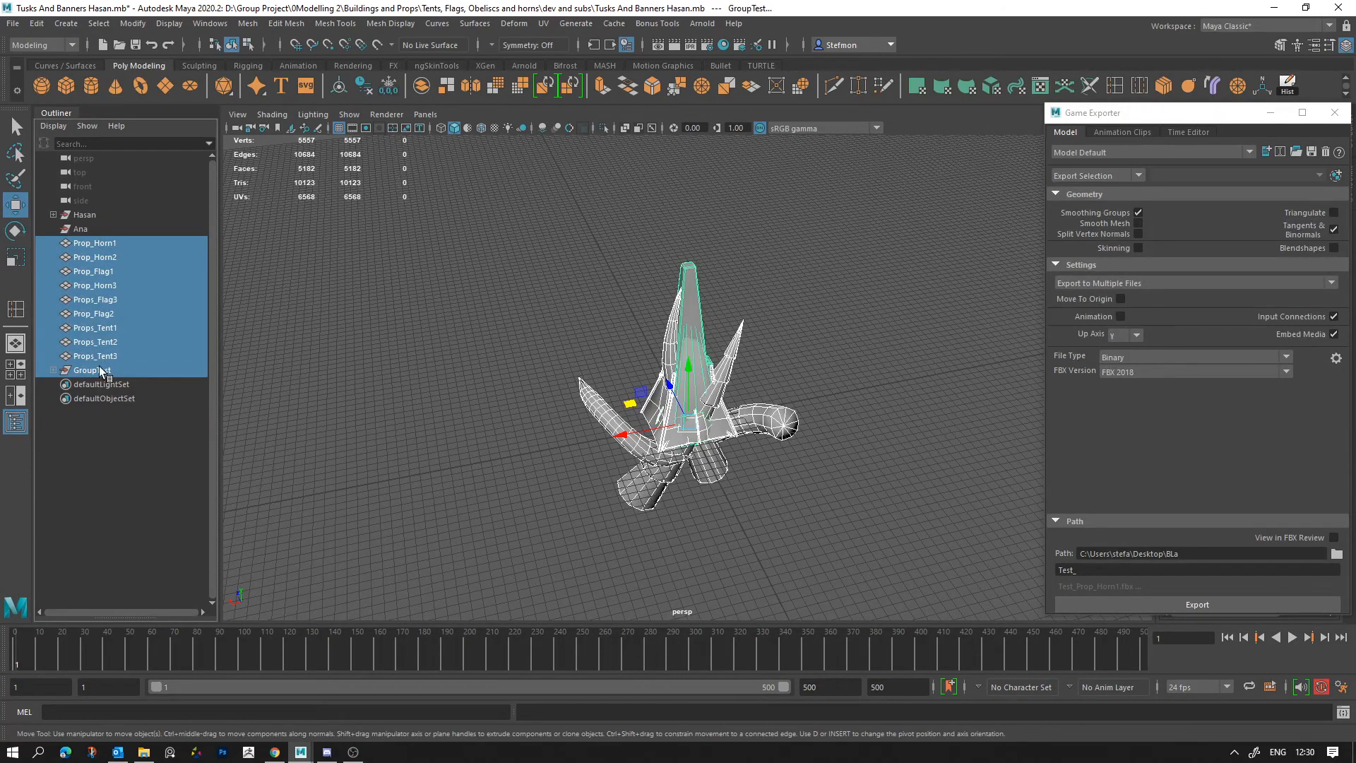
left_click(53, 370)
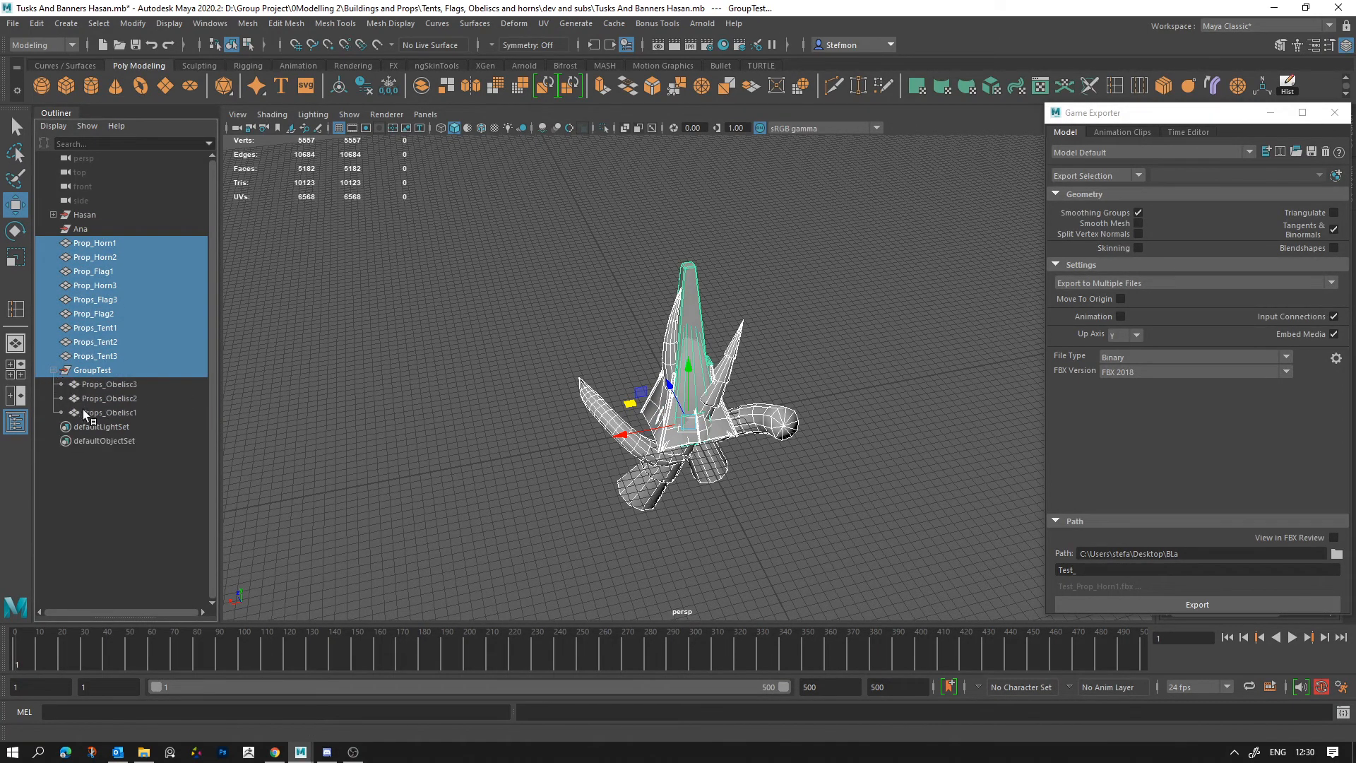
left_click(54, 370)
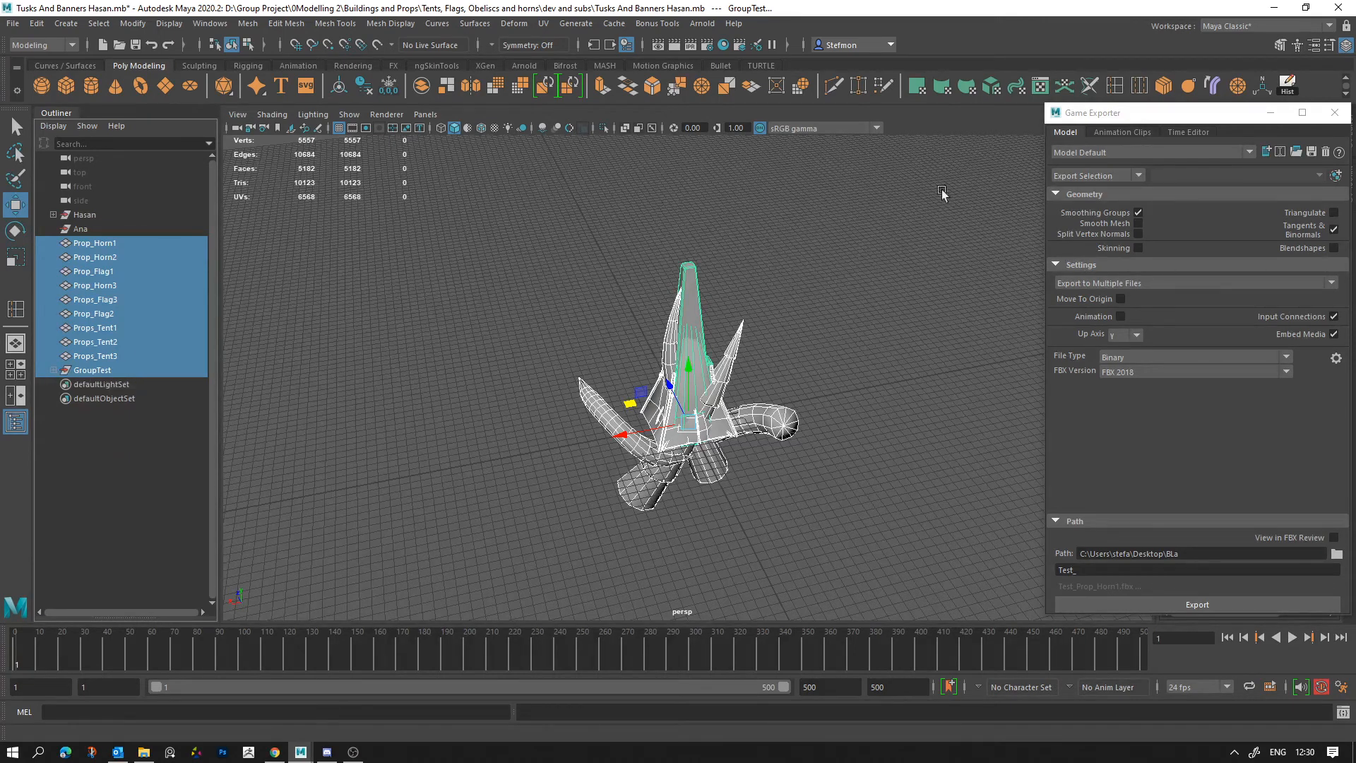
left_click_drag(1123, 109, 858, 113)
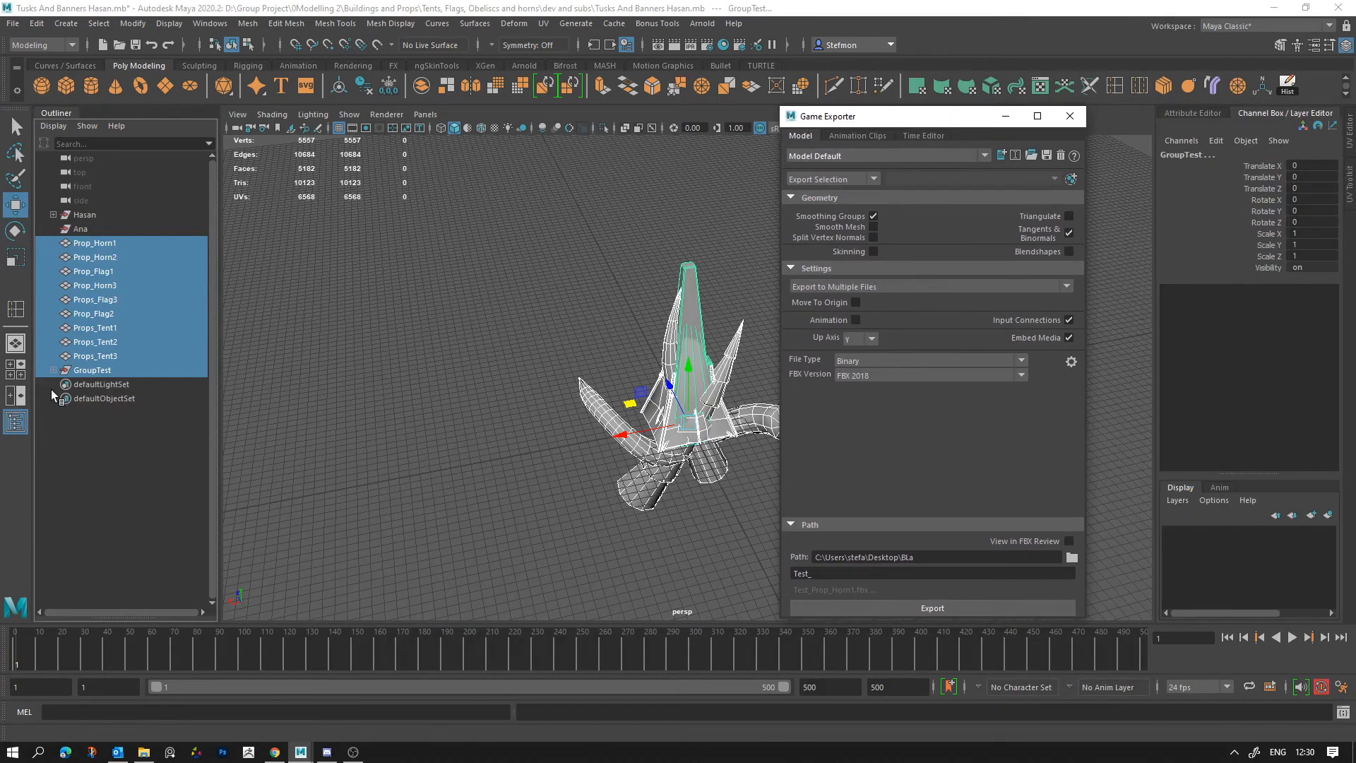
left_click(53, 370)
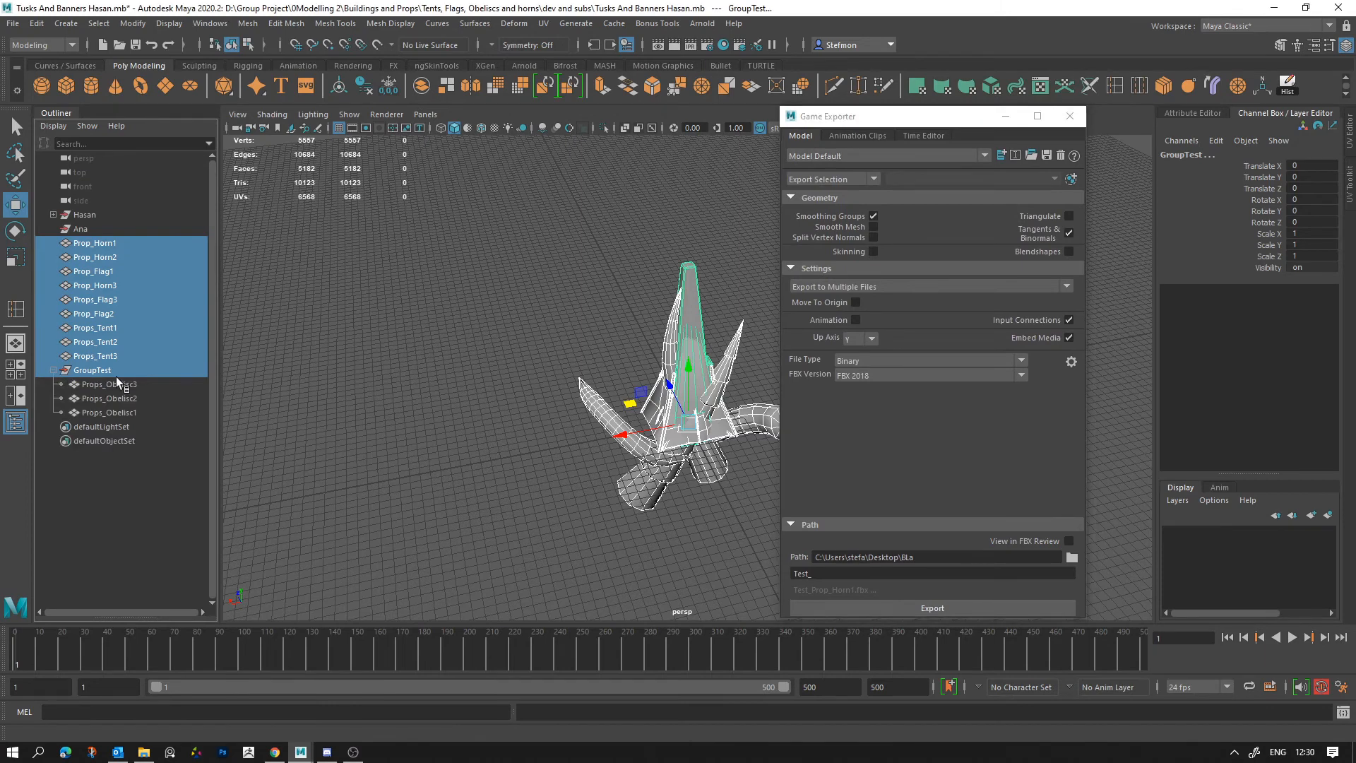
Step: Select all prop meshes in the viewport, including the grouped obelisks, and export them to the BLa folder with the Test_ prefix
left_click(535, 548)
left_click_drag(534, 548, 712, 388)
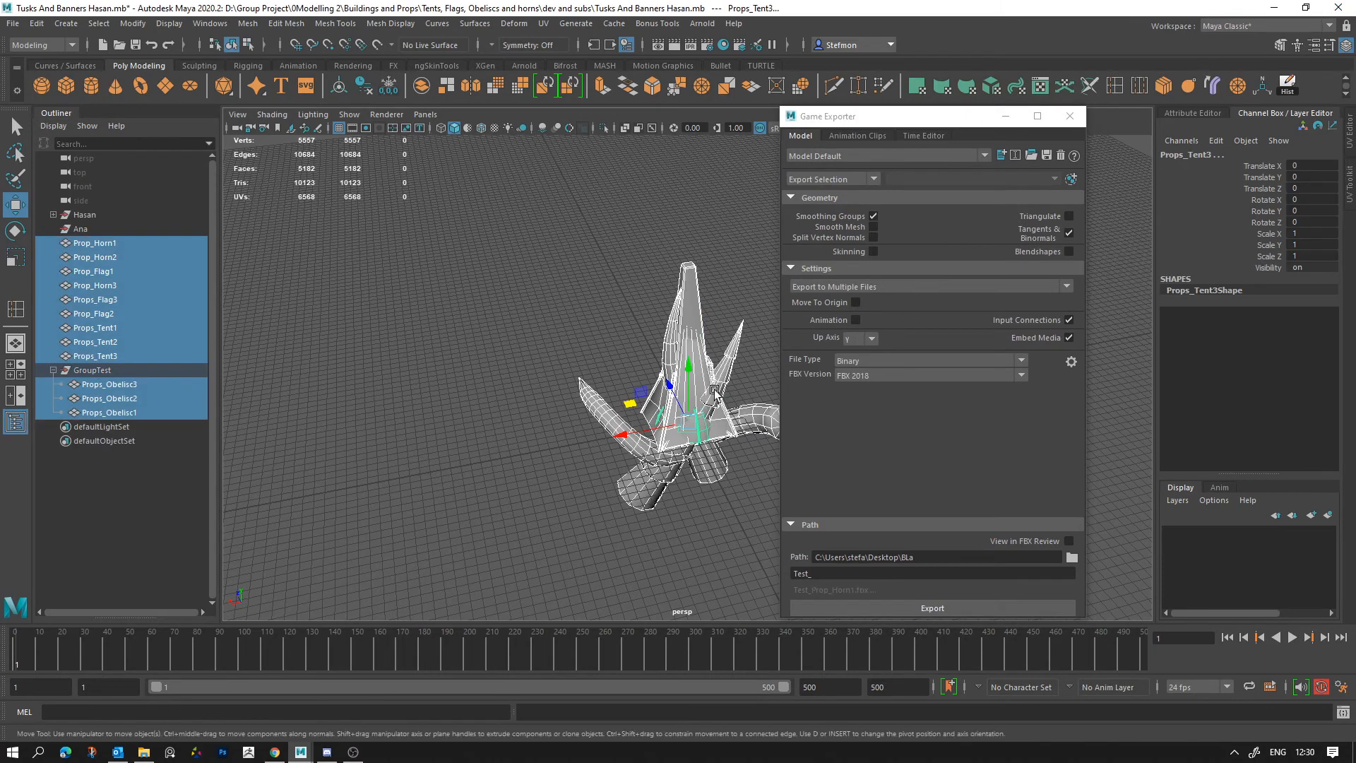
left_click(81, 371)
key("ctrl+z")
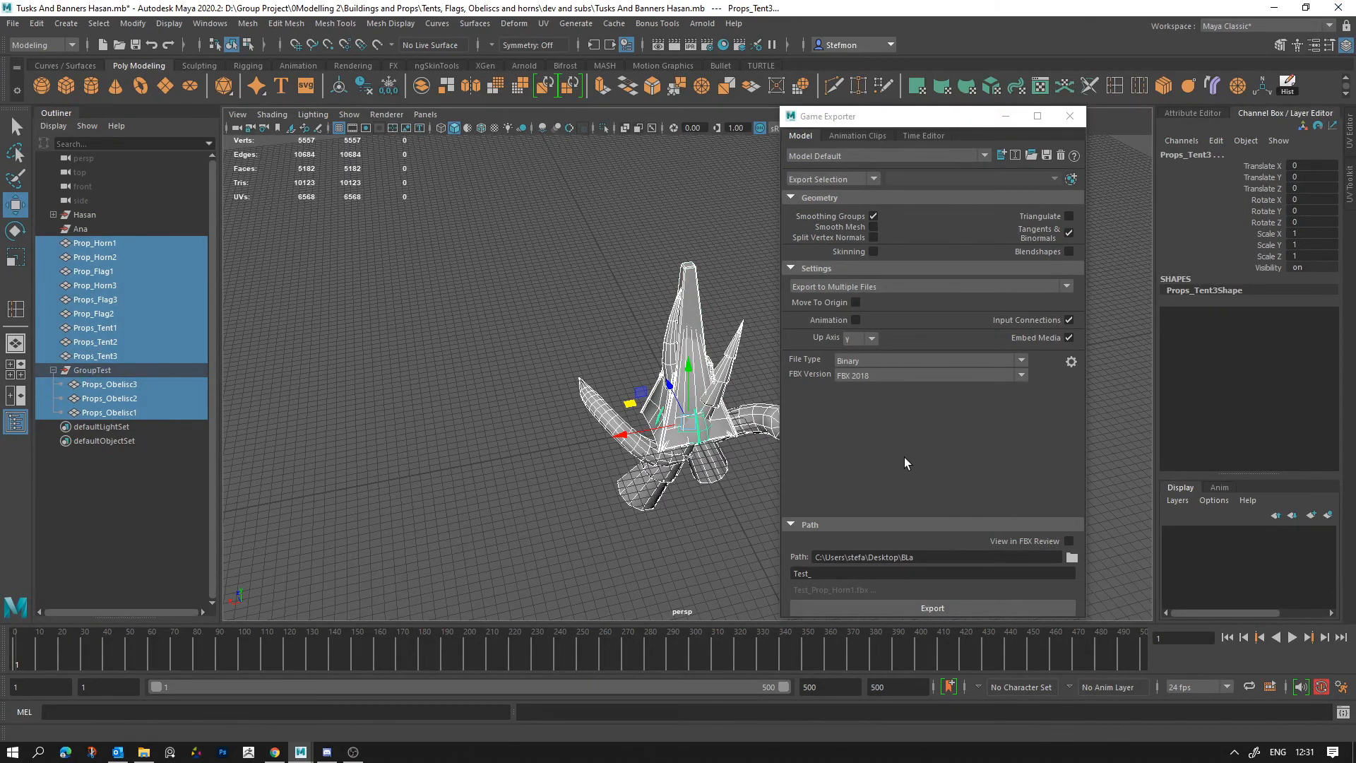
left_click(942, 611)
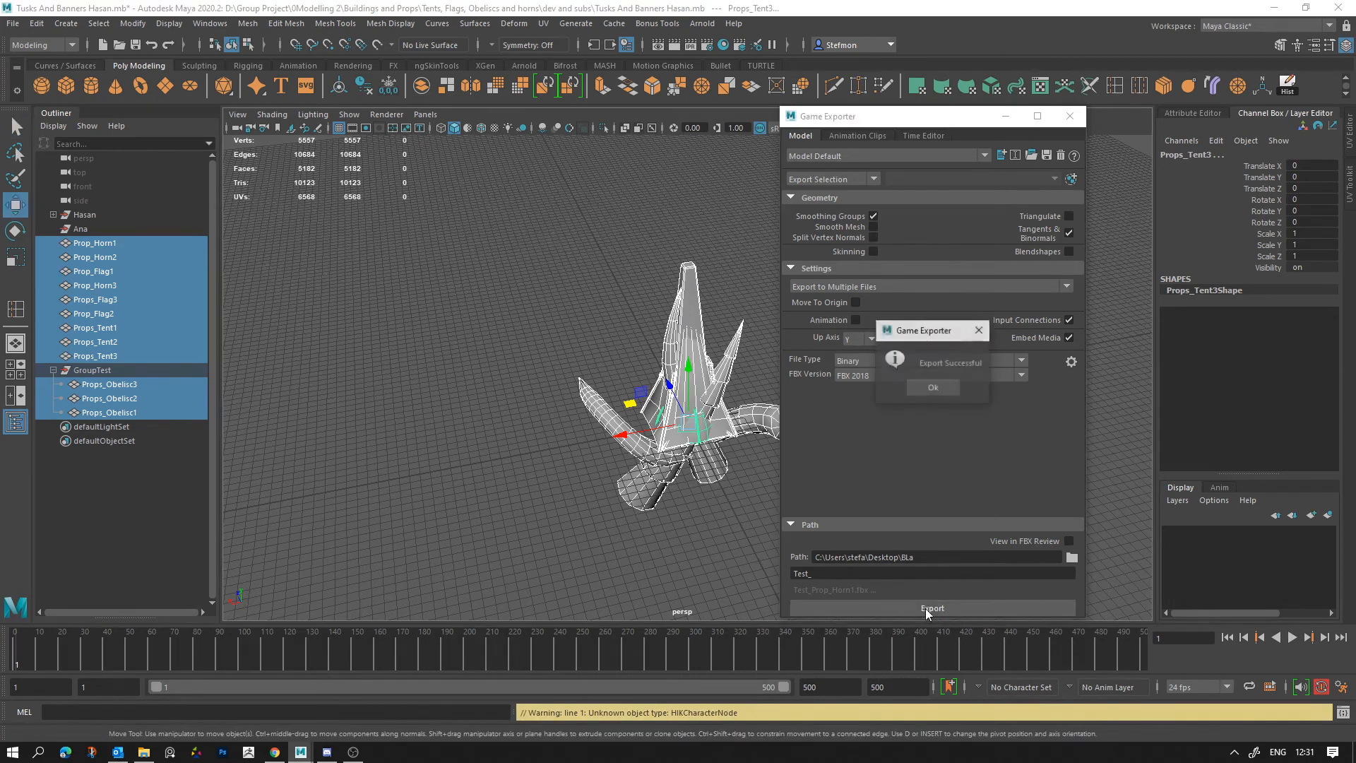
left_click(925, 387)
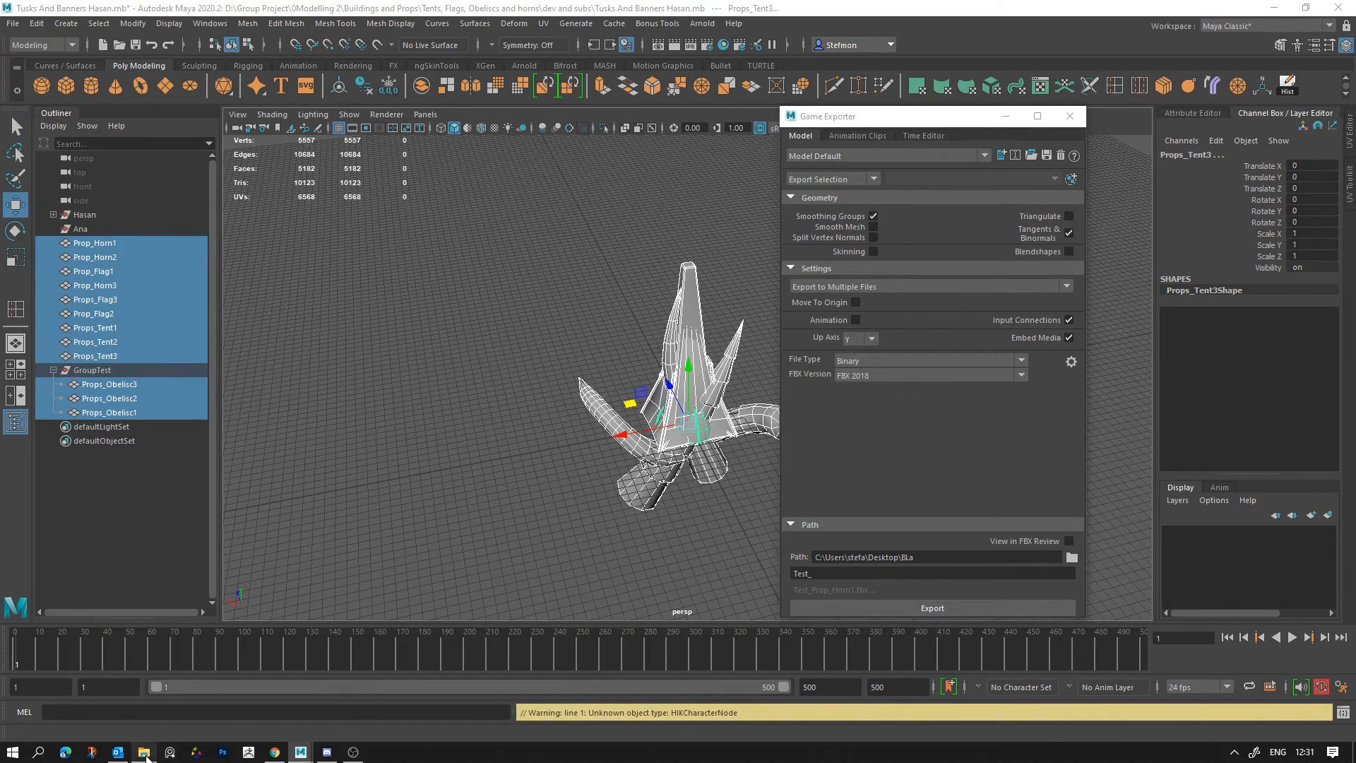
Step: Examine the exported Test_GroupTest file in the BLa folder and compare it with the obelisks inside GroupTest
left_click(145, 753)
left_click(384, 212)
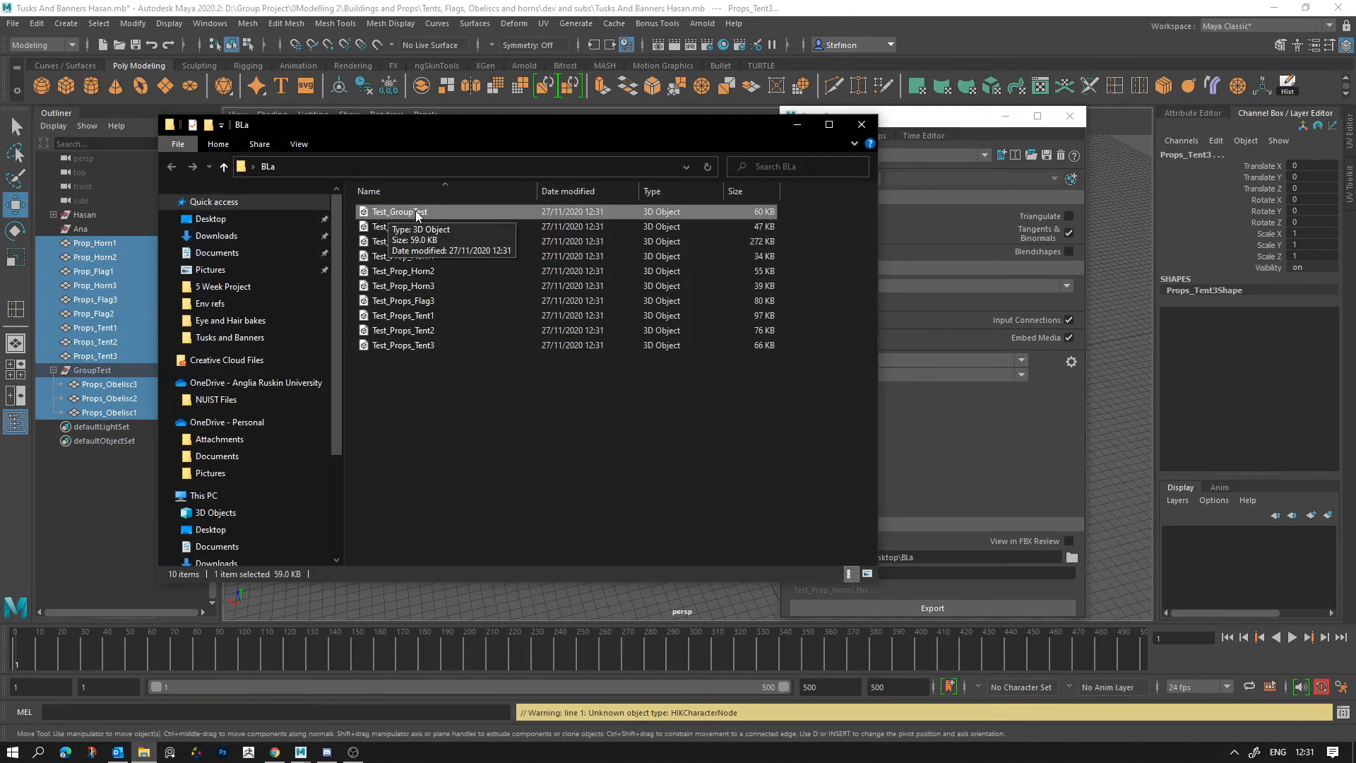
left_click(101, 386)
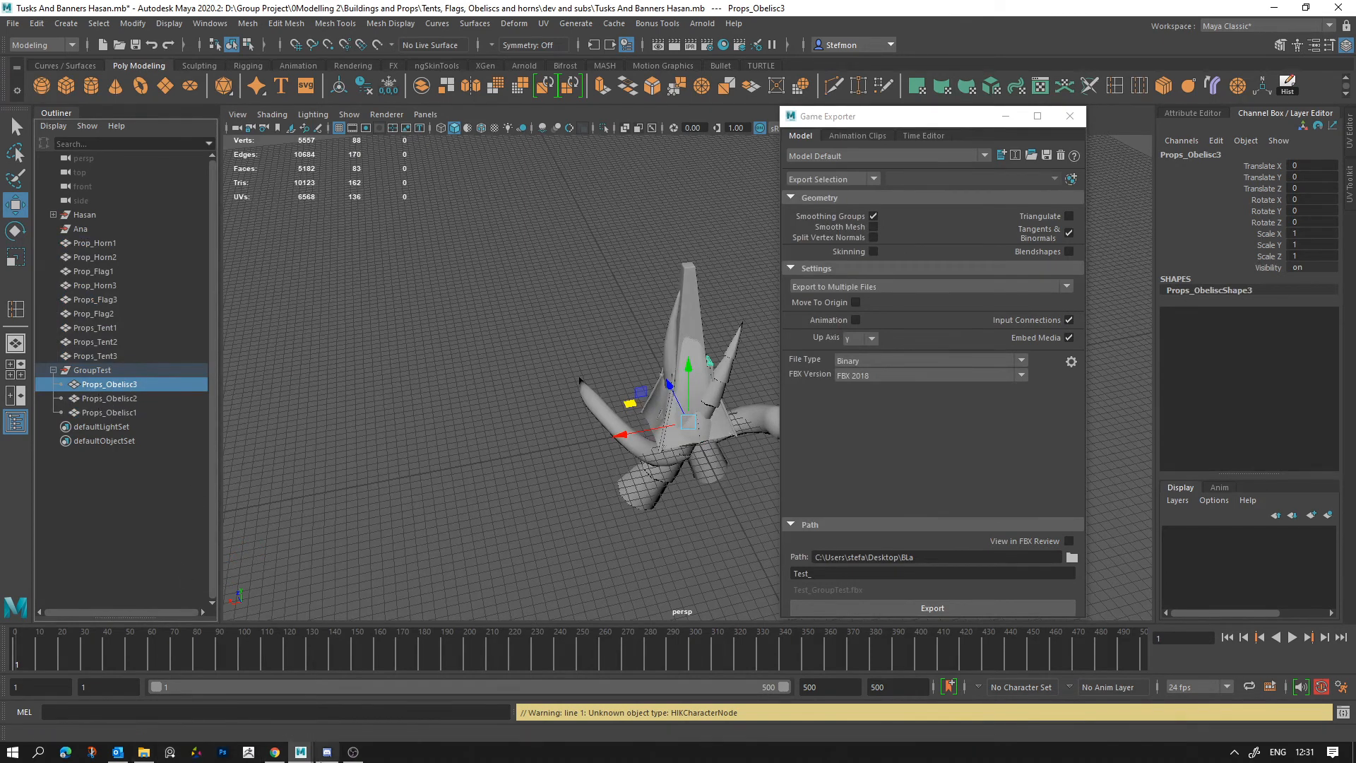
left_click(101, 371)
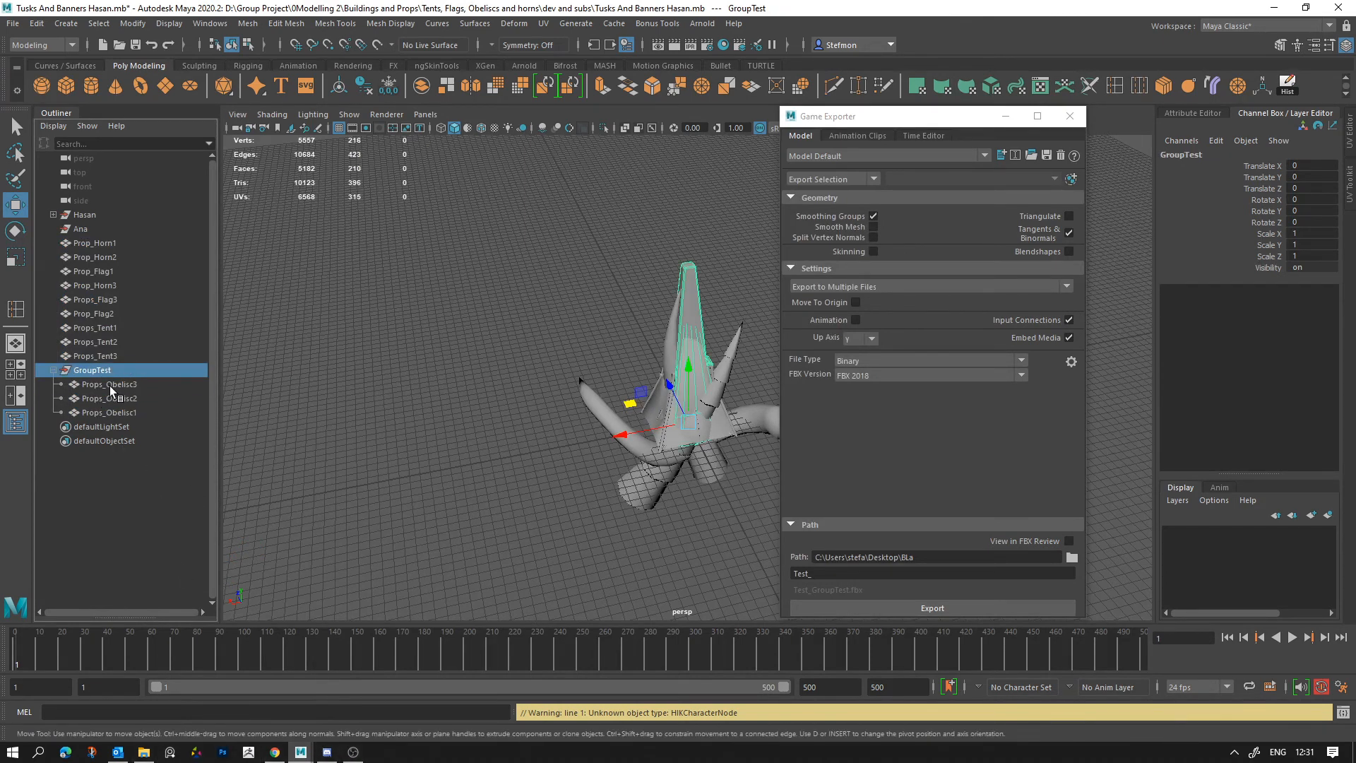
left_click(143, 752)
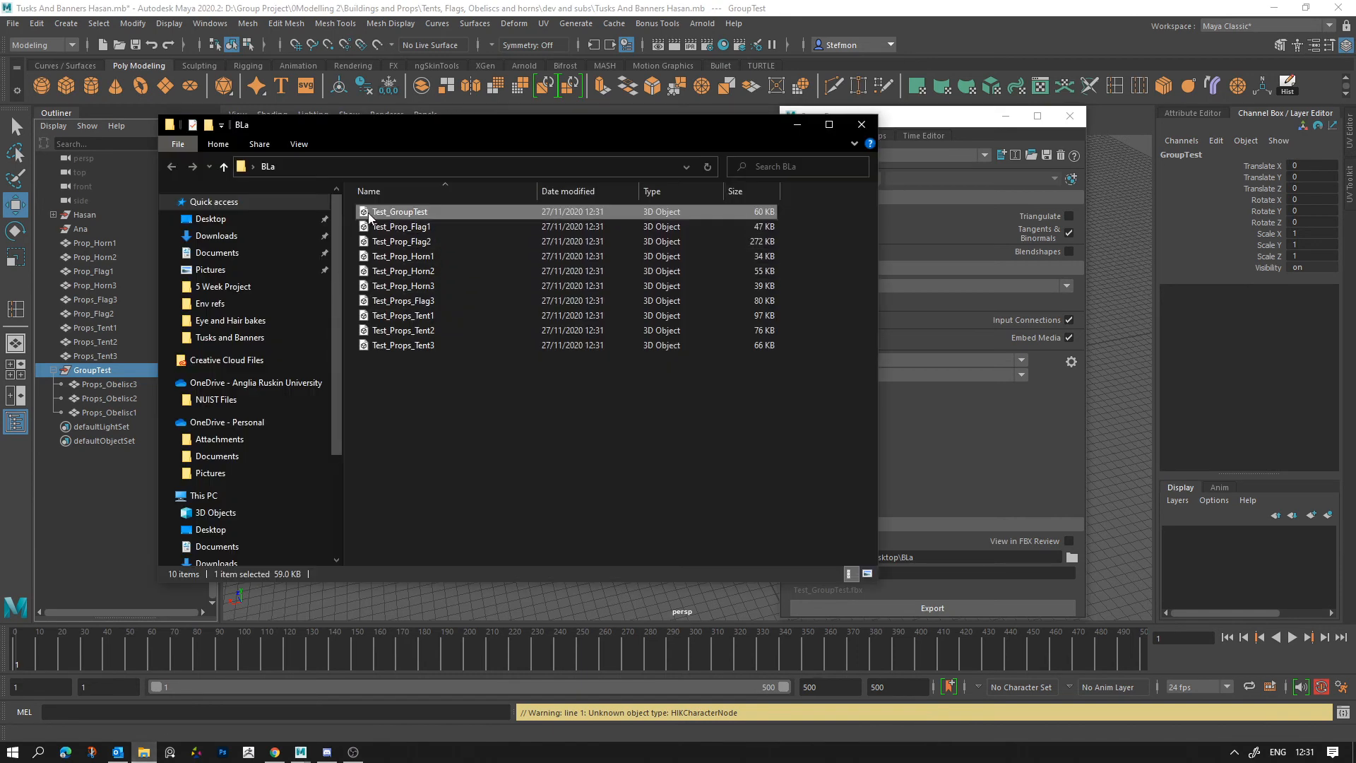
Step: Select the props from Prop_Horn1 to Props_Obelisc1 in the Outliner, clear the selection, and inspect GroupTest collapsed and expanded
left_click_drag(99, 243, 103, 424)
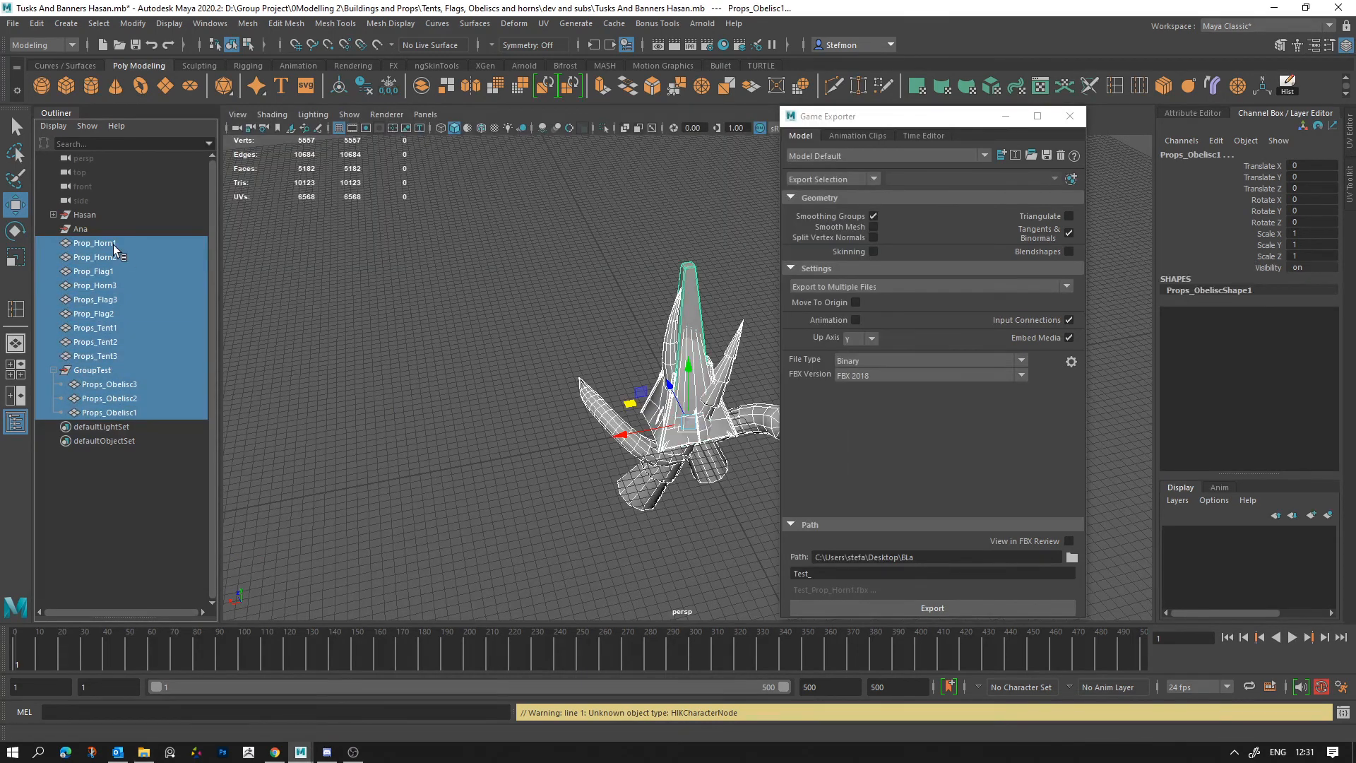
left_click(427, 408)
left_click(96, 371)
left_click(52, 371)
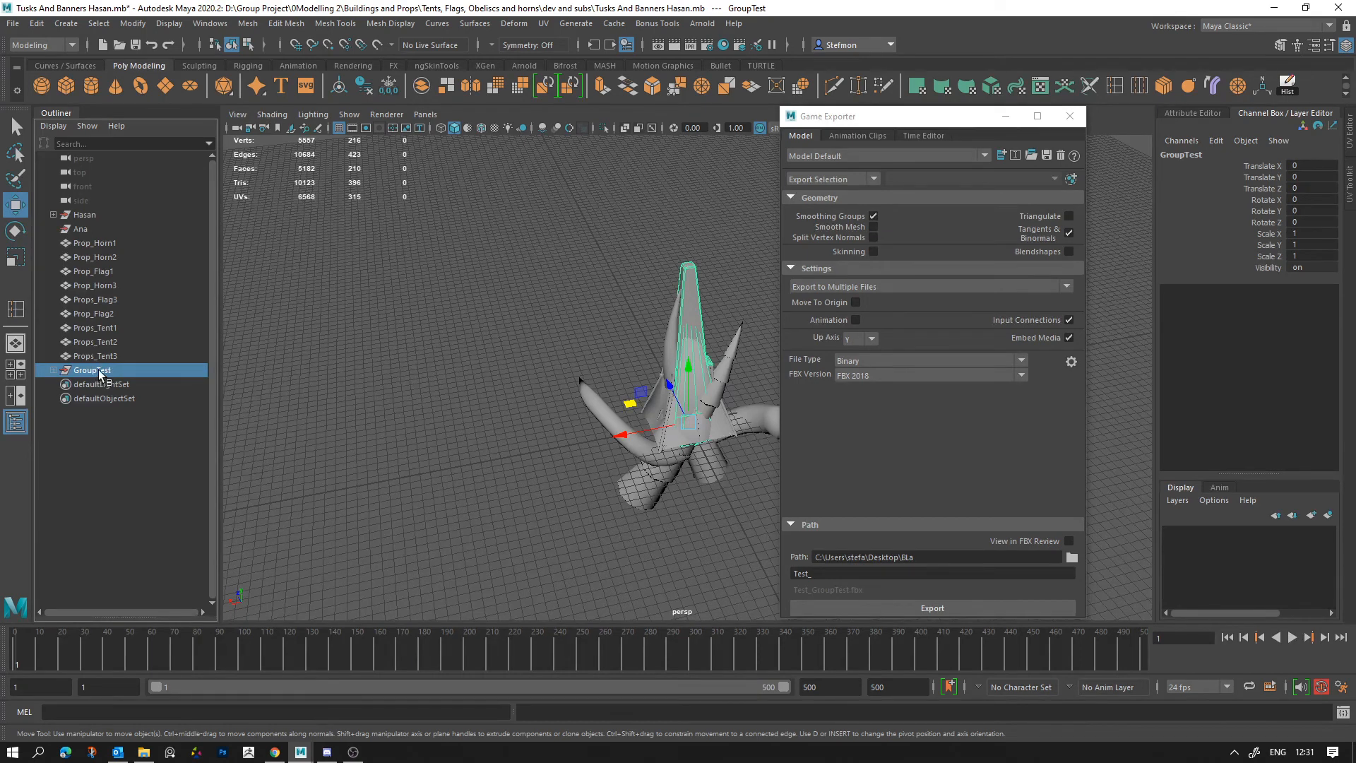
left_click(53, 370)
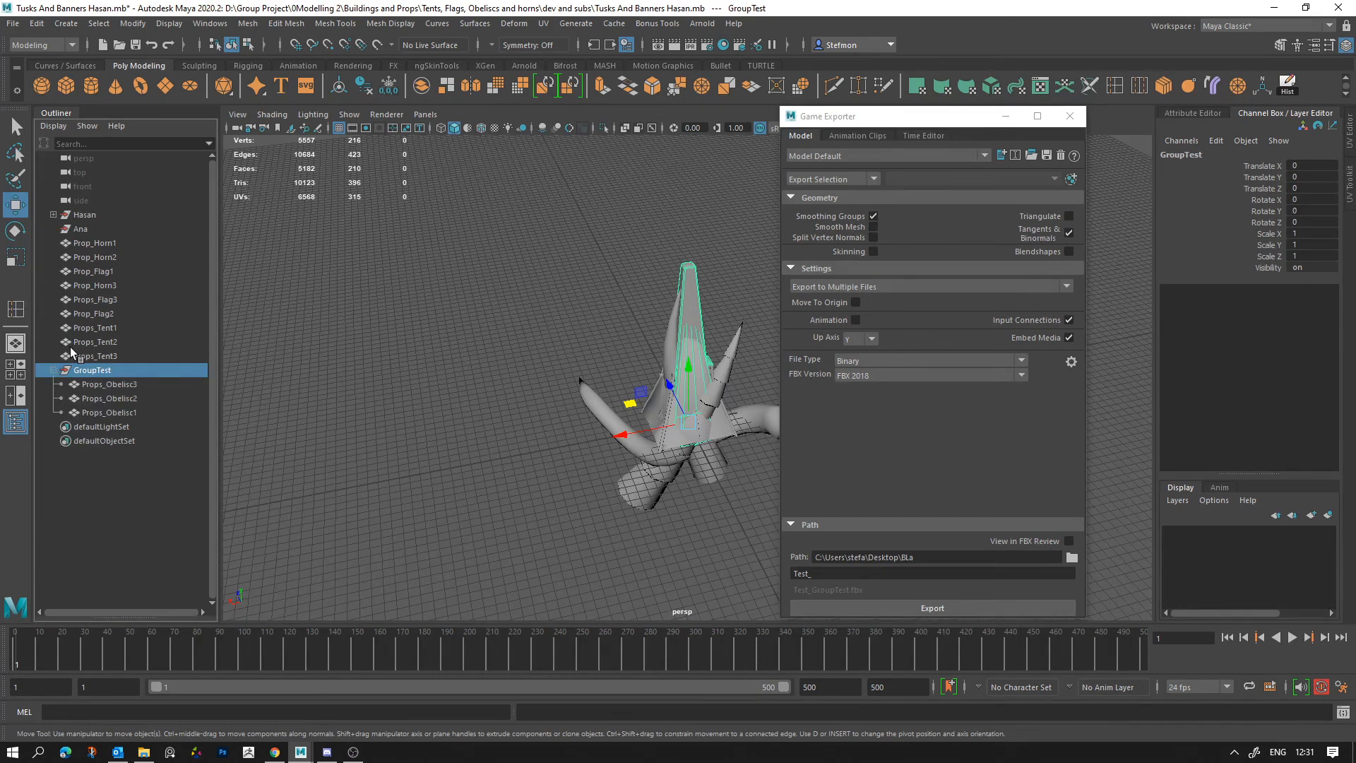
Step: Inspect the subgroups of the Outliner's first group, collapse it, and select all loose props and grouped obelisks
left_click(53, 214)
left_click(98, 230)
left_click(87, 257)
left_click(89, 271)
left_click(143, 339)
left_click(120, 413)
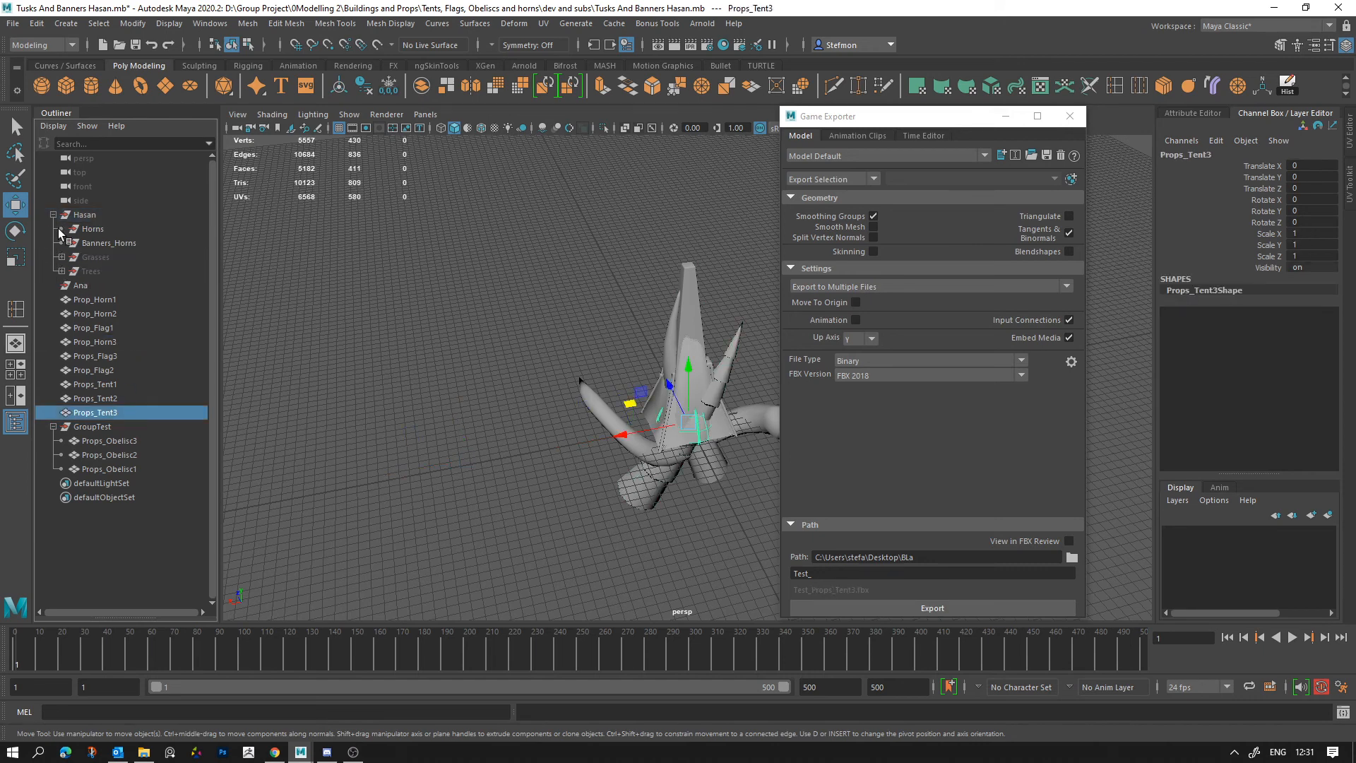
left_click(54, 215)
left_click_drag(92, 243, 126, 411)
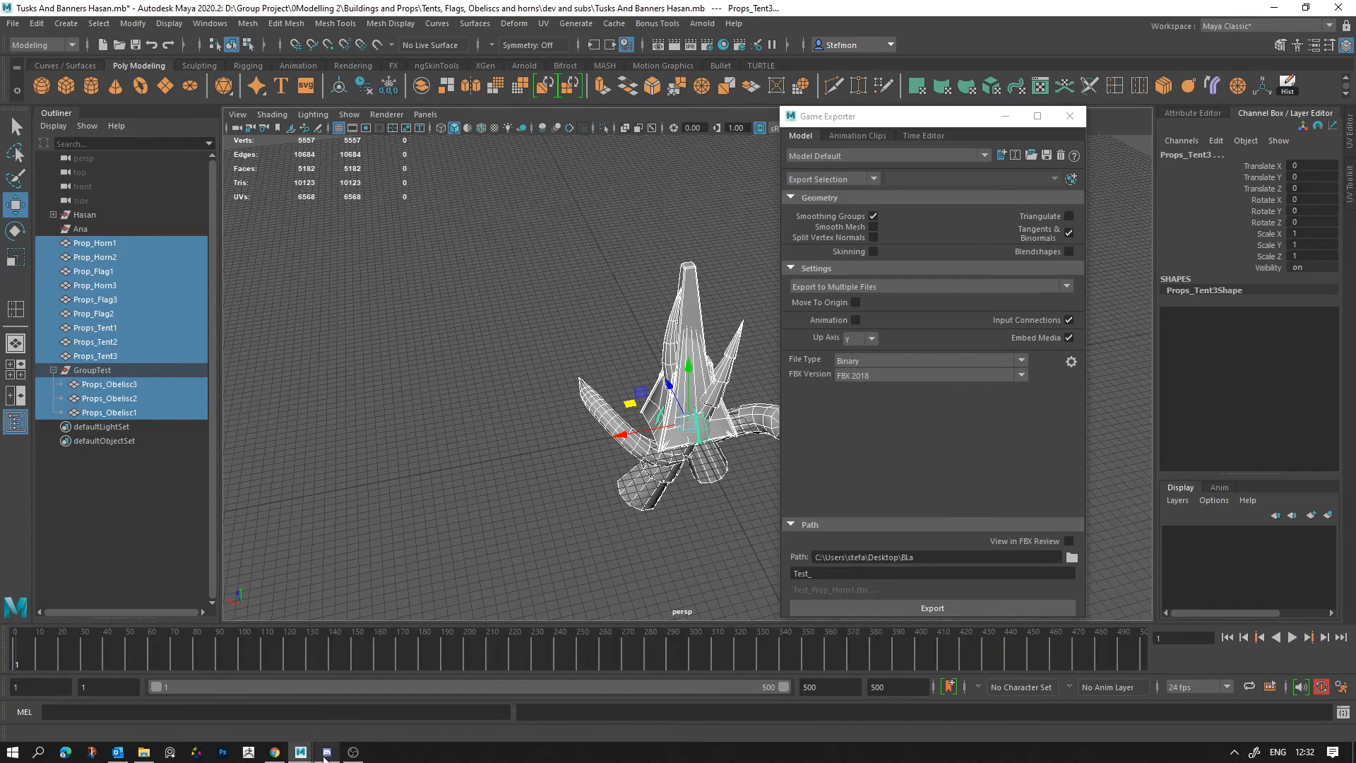
Step: Delete every exported file from the BLa folder, close the folder and Game Exporter windows, and clear the prop selection
left_click(144, 753)
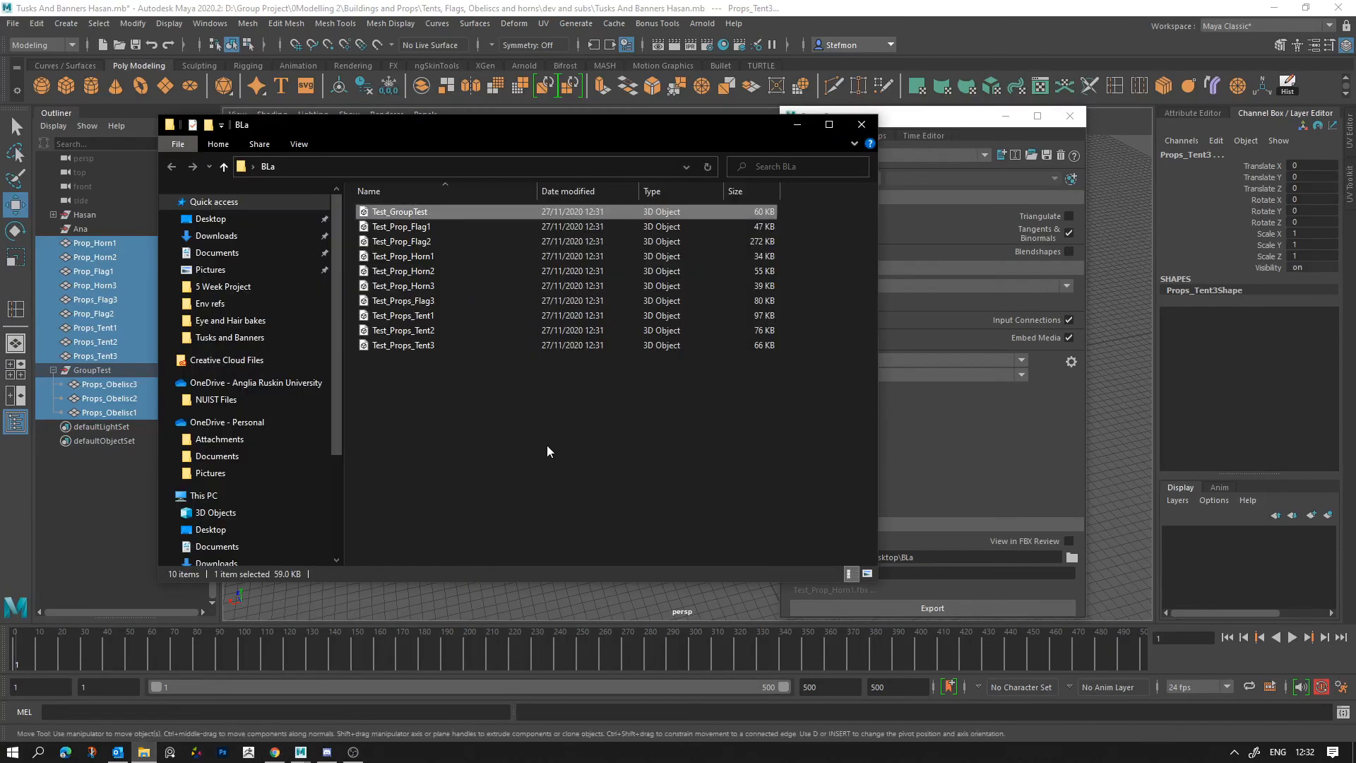
key("ctrl+a")
key("Delete")
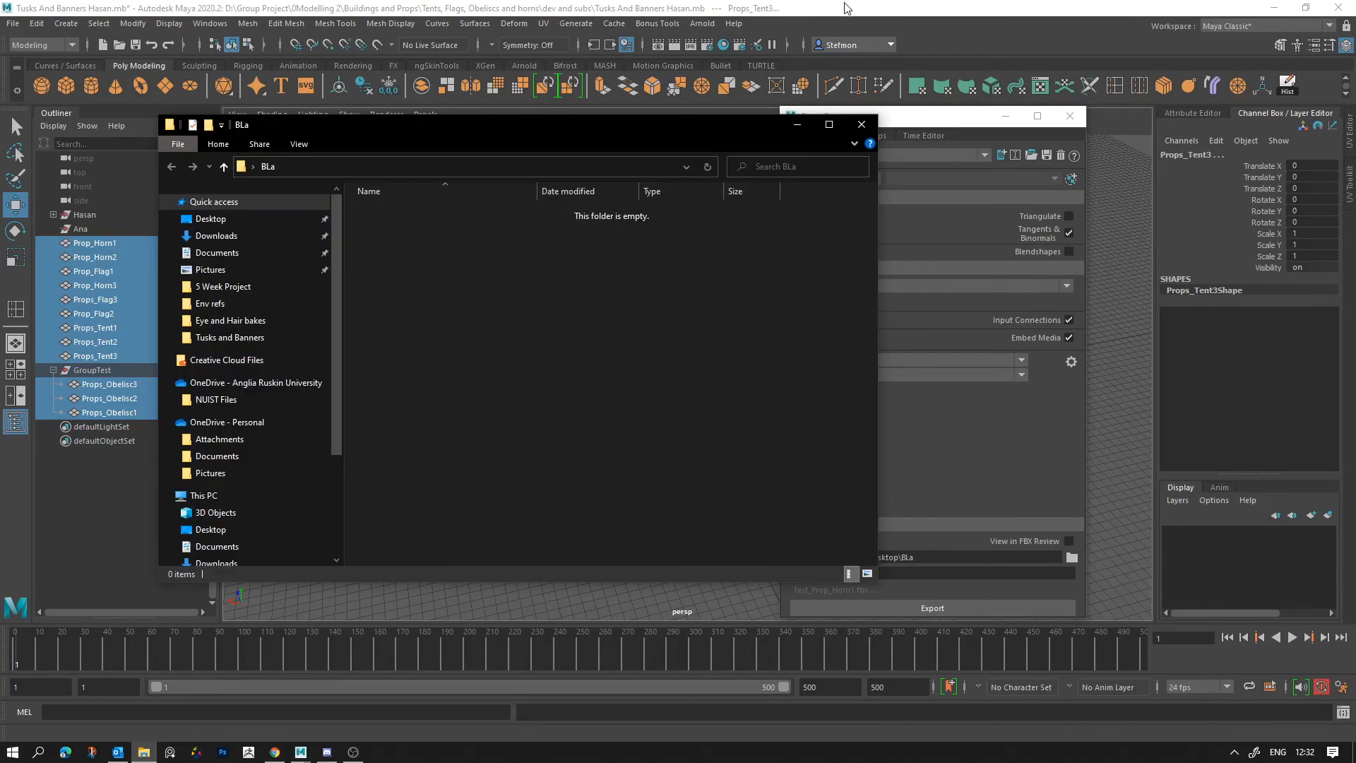
left_click(862, 124)
left_click(1070, 116)
left_click(967, 279)
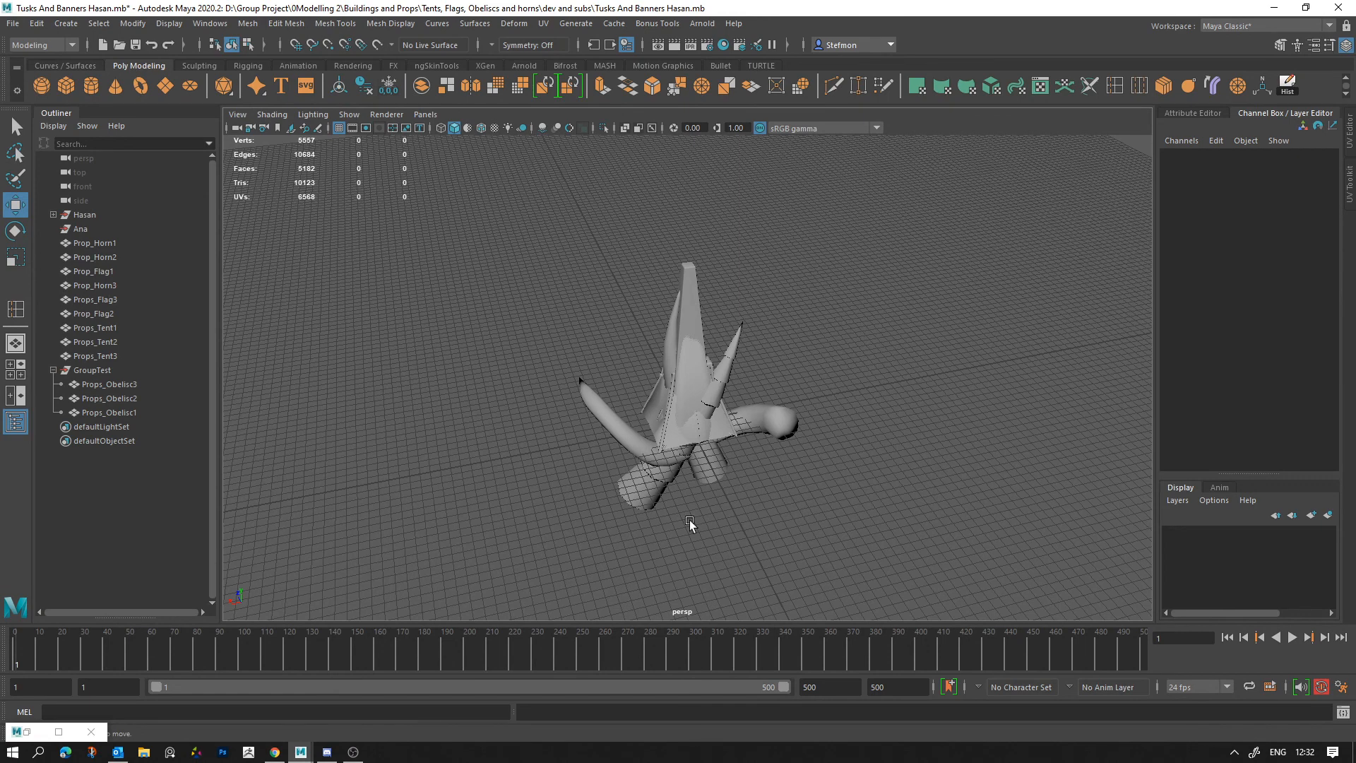
Step: Switch to Discord and open the ARU Computer Games server to view the Environments / Mechanics voice call
left_click(327, 753)
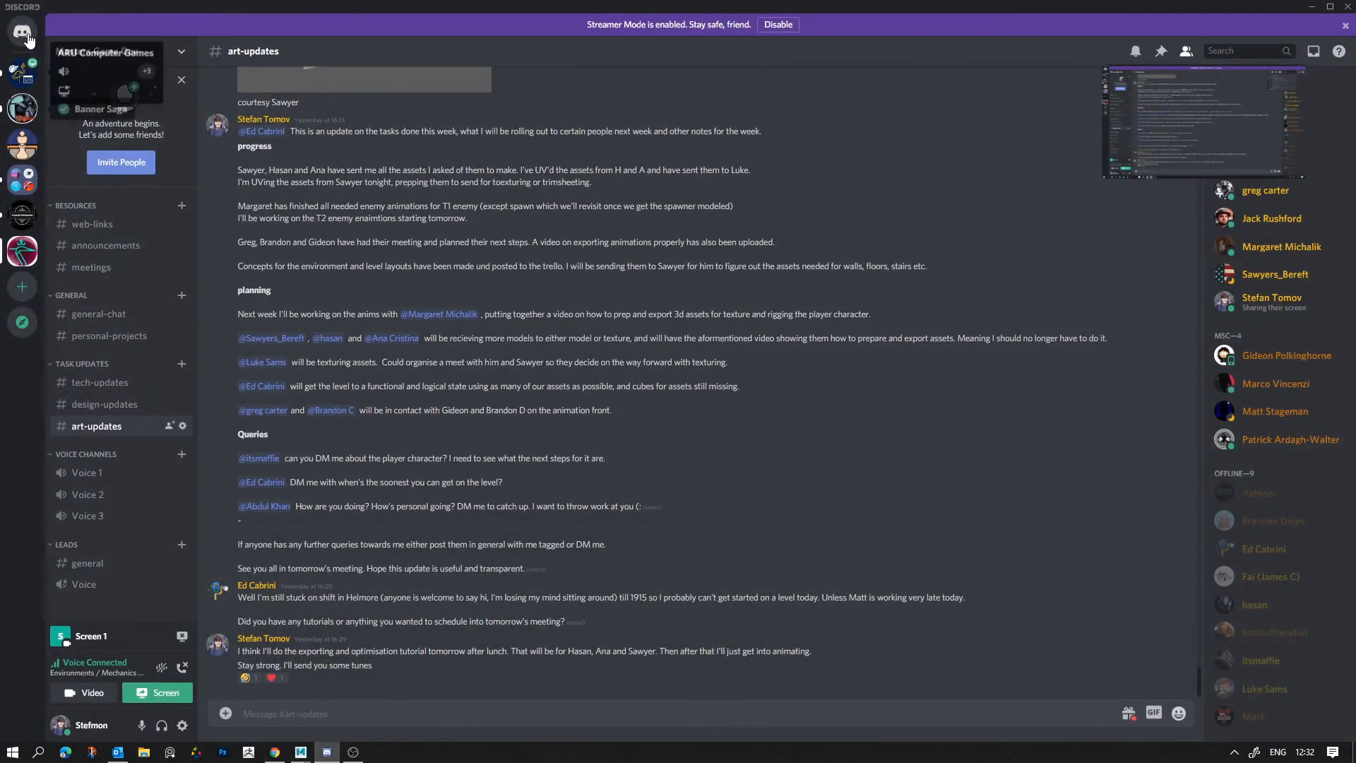
left_click(23, 70)
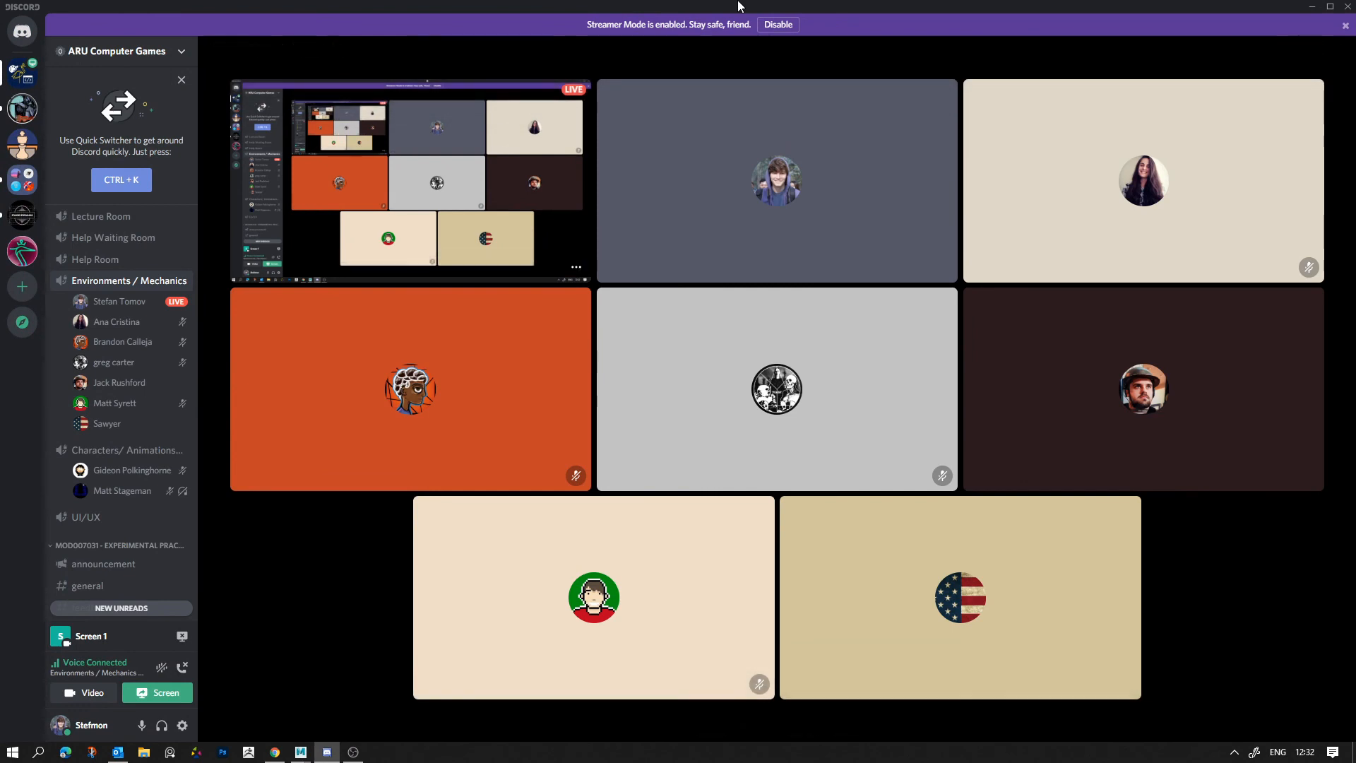